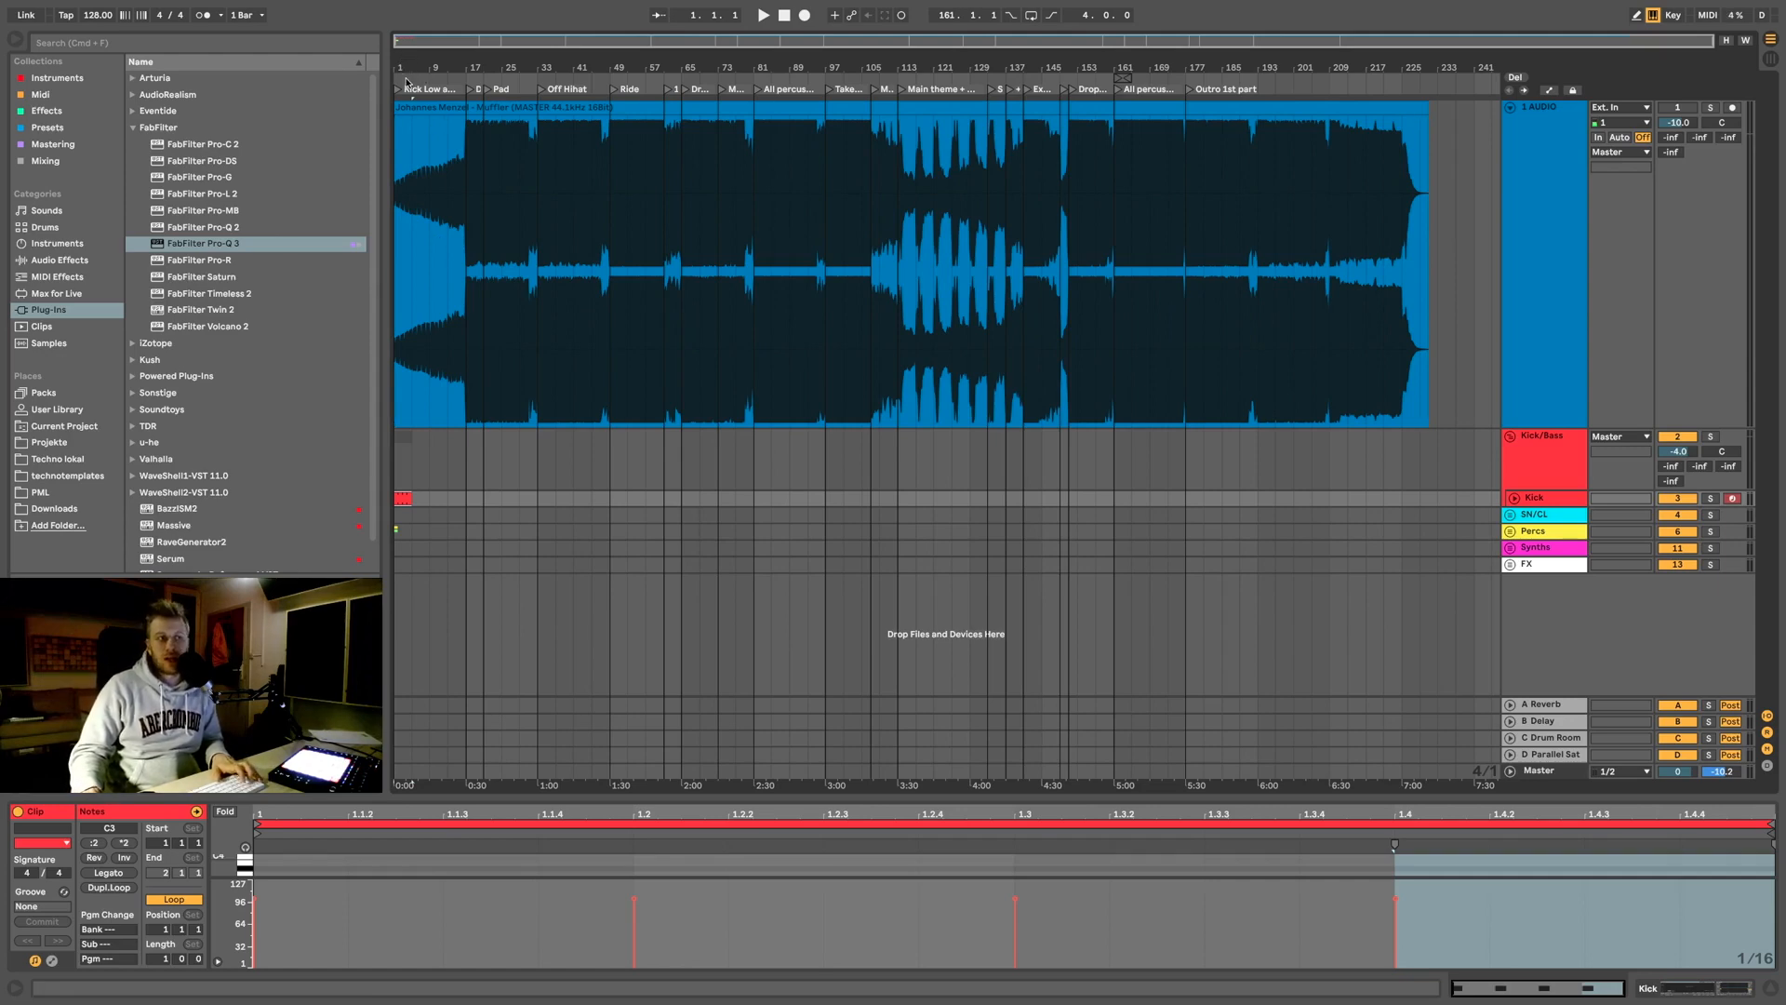
Step: Collapse the 1 AUDIO reference track and mute it, with the arrangement's opening bars in view
{"action": "left_click_drag", "start_coordinate": [406, 63], "coordinate": [406, 157]}
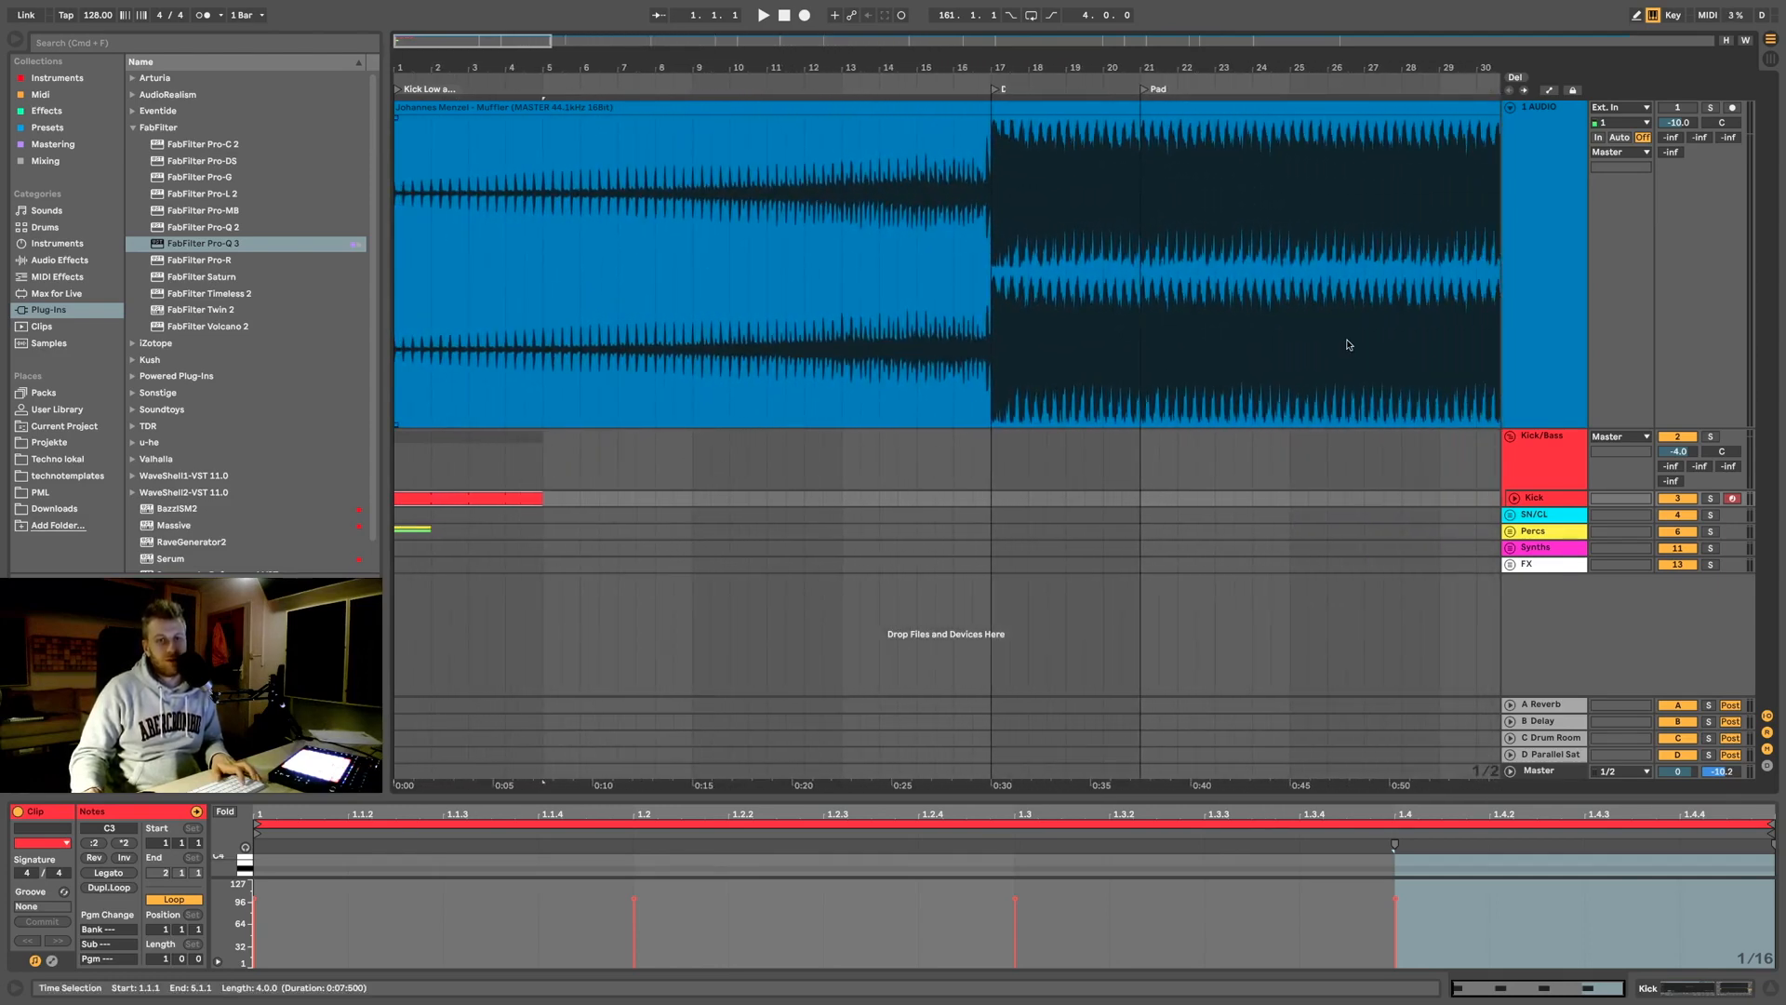
{"action": "left_click", "coordinate": [1542, 499]}
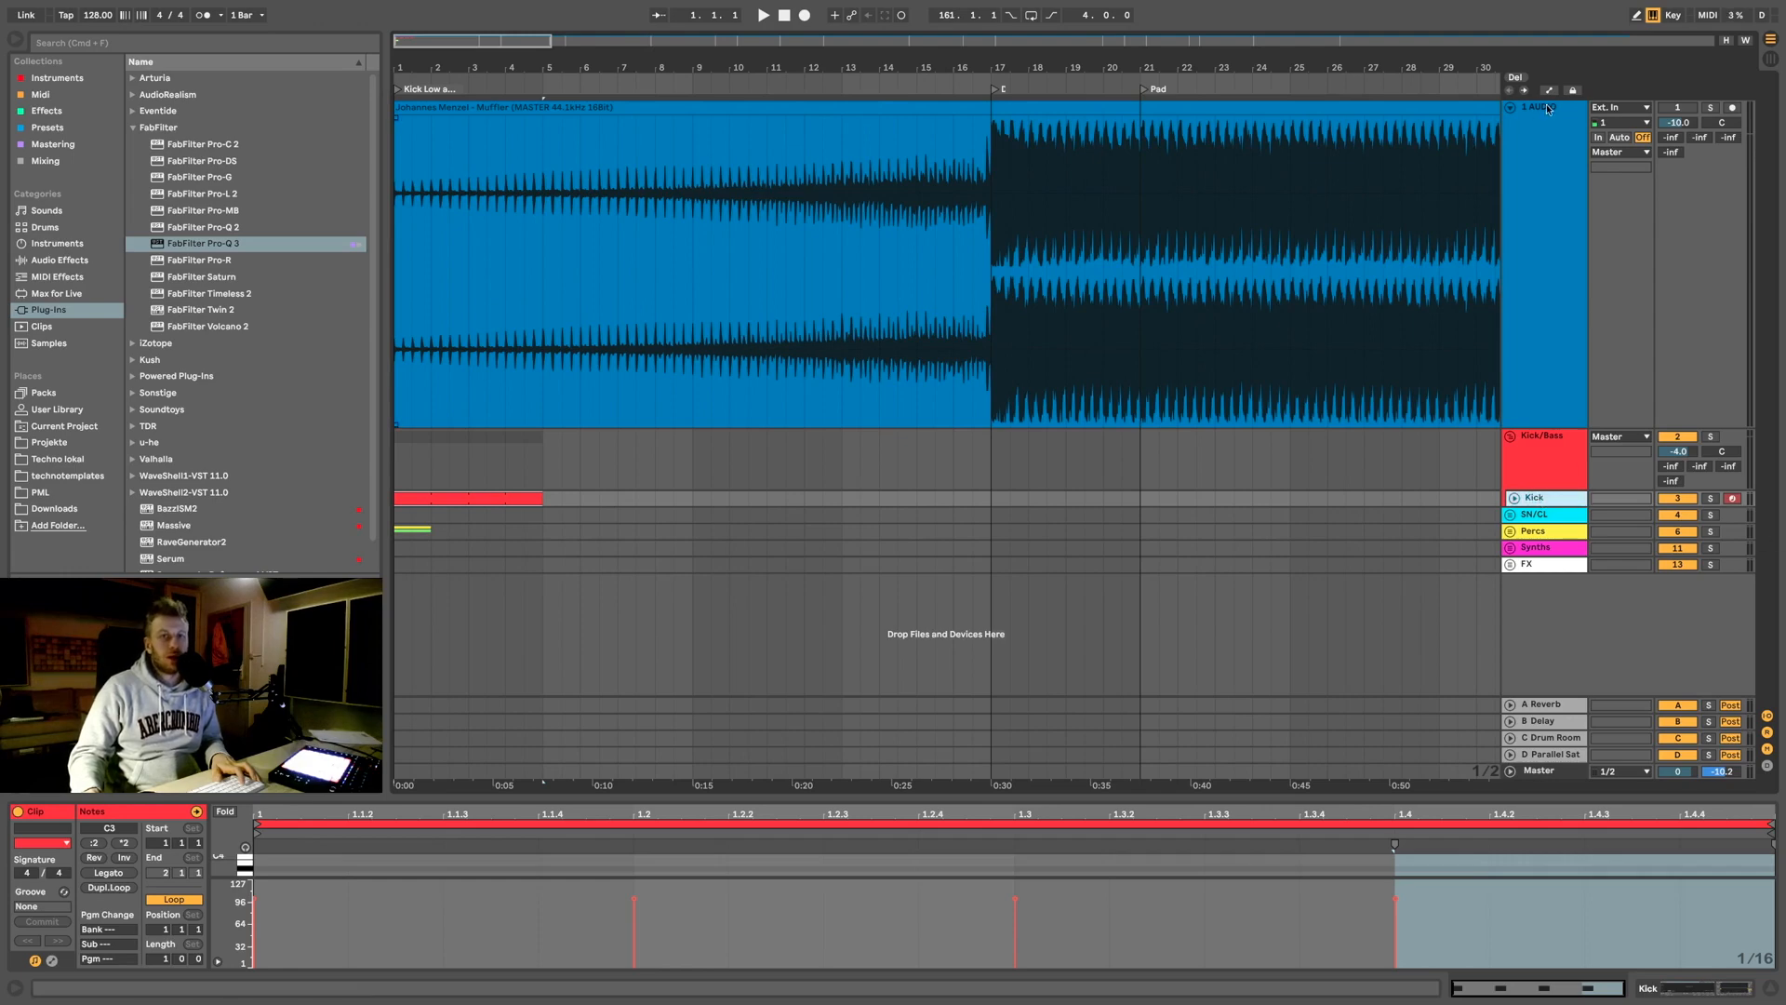
{"action": "left_click", "coordinate": [1509, 107]}
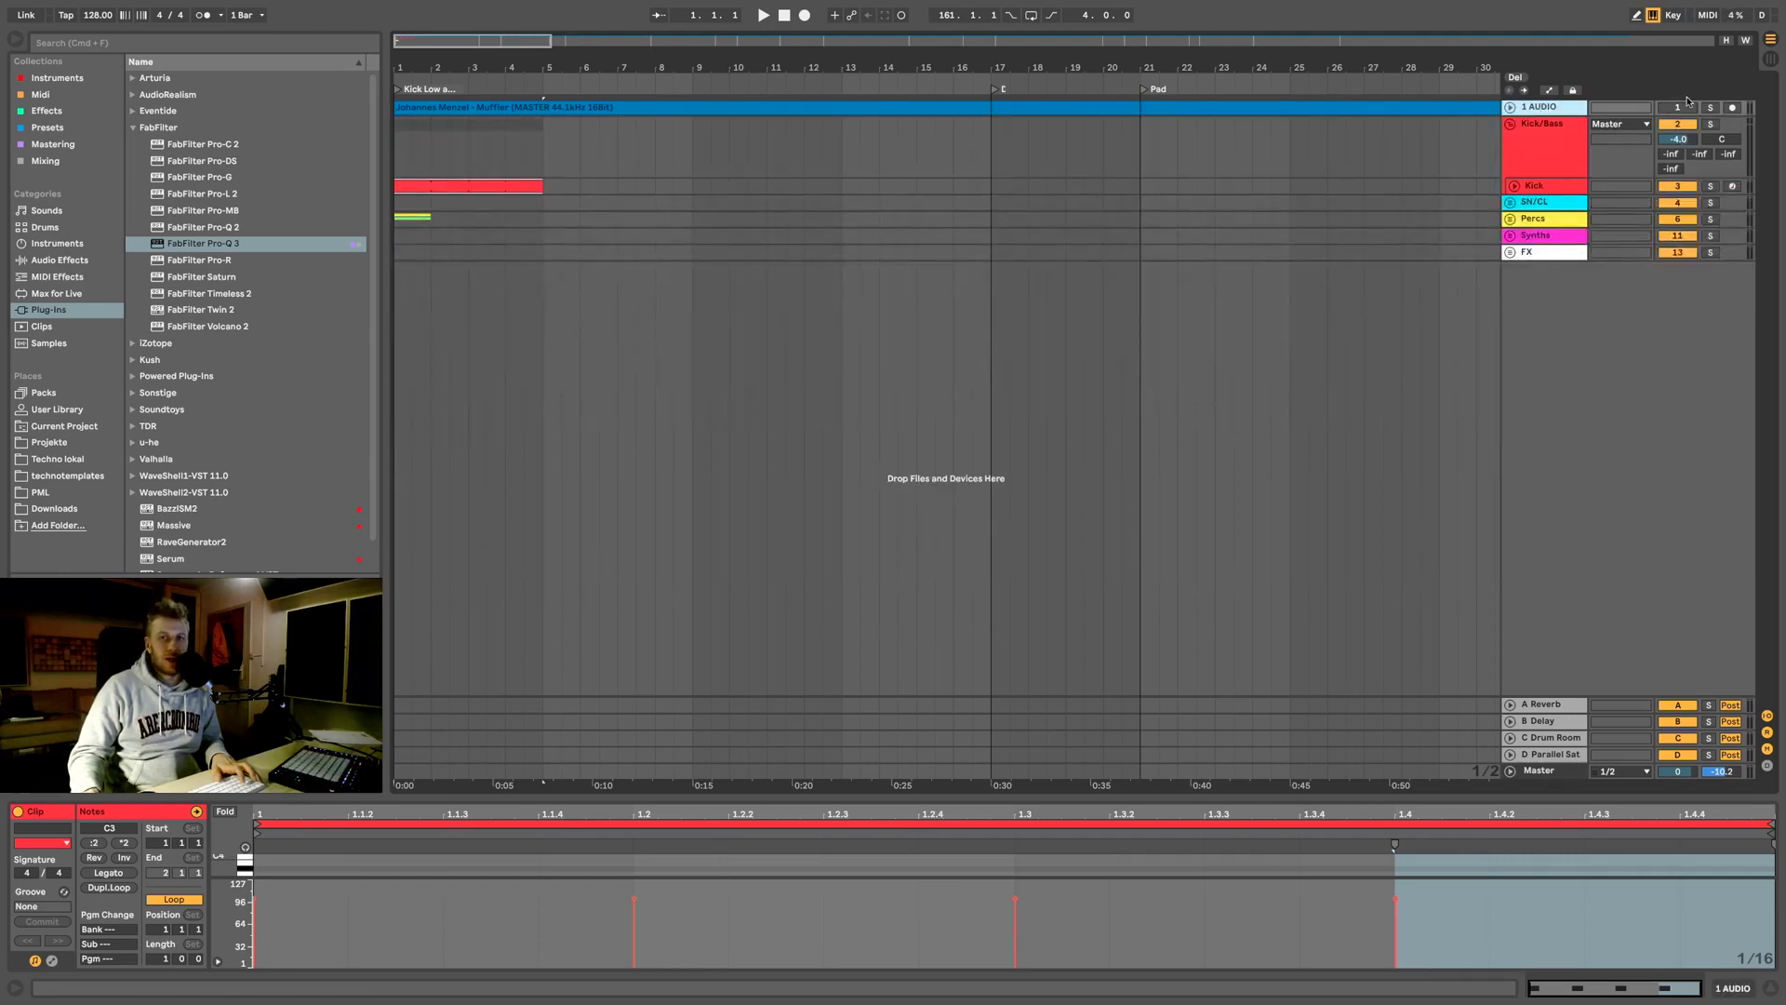
{"action": "left_click", "coordinate": [1673, 110]}
{"action": "left_click", "coordinate": [1674, 111]}
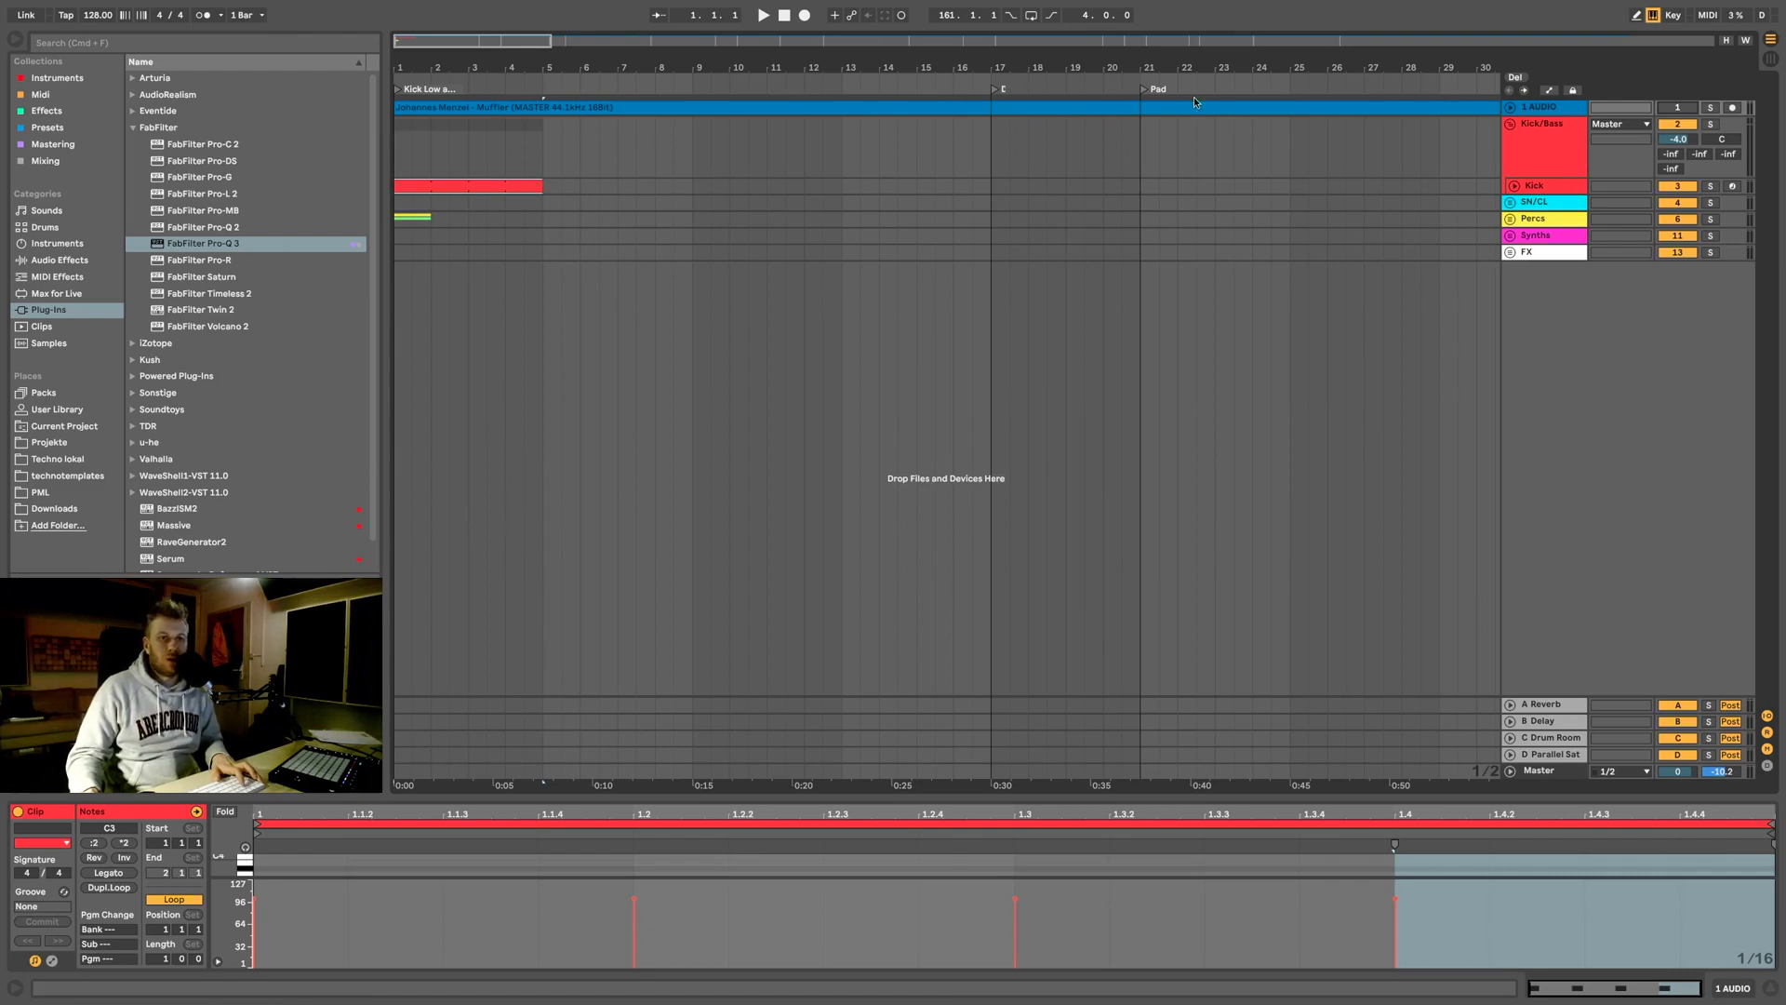
Step: Review the arrangement's section markers from the intro through the Main Theme
{"action": "scroll", "coordinate": [1036, 102], "scroll_direction": "right", "scroll_amount": 15}
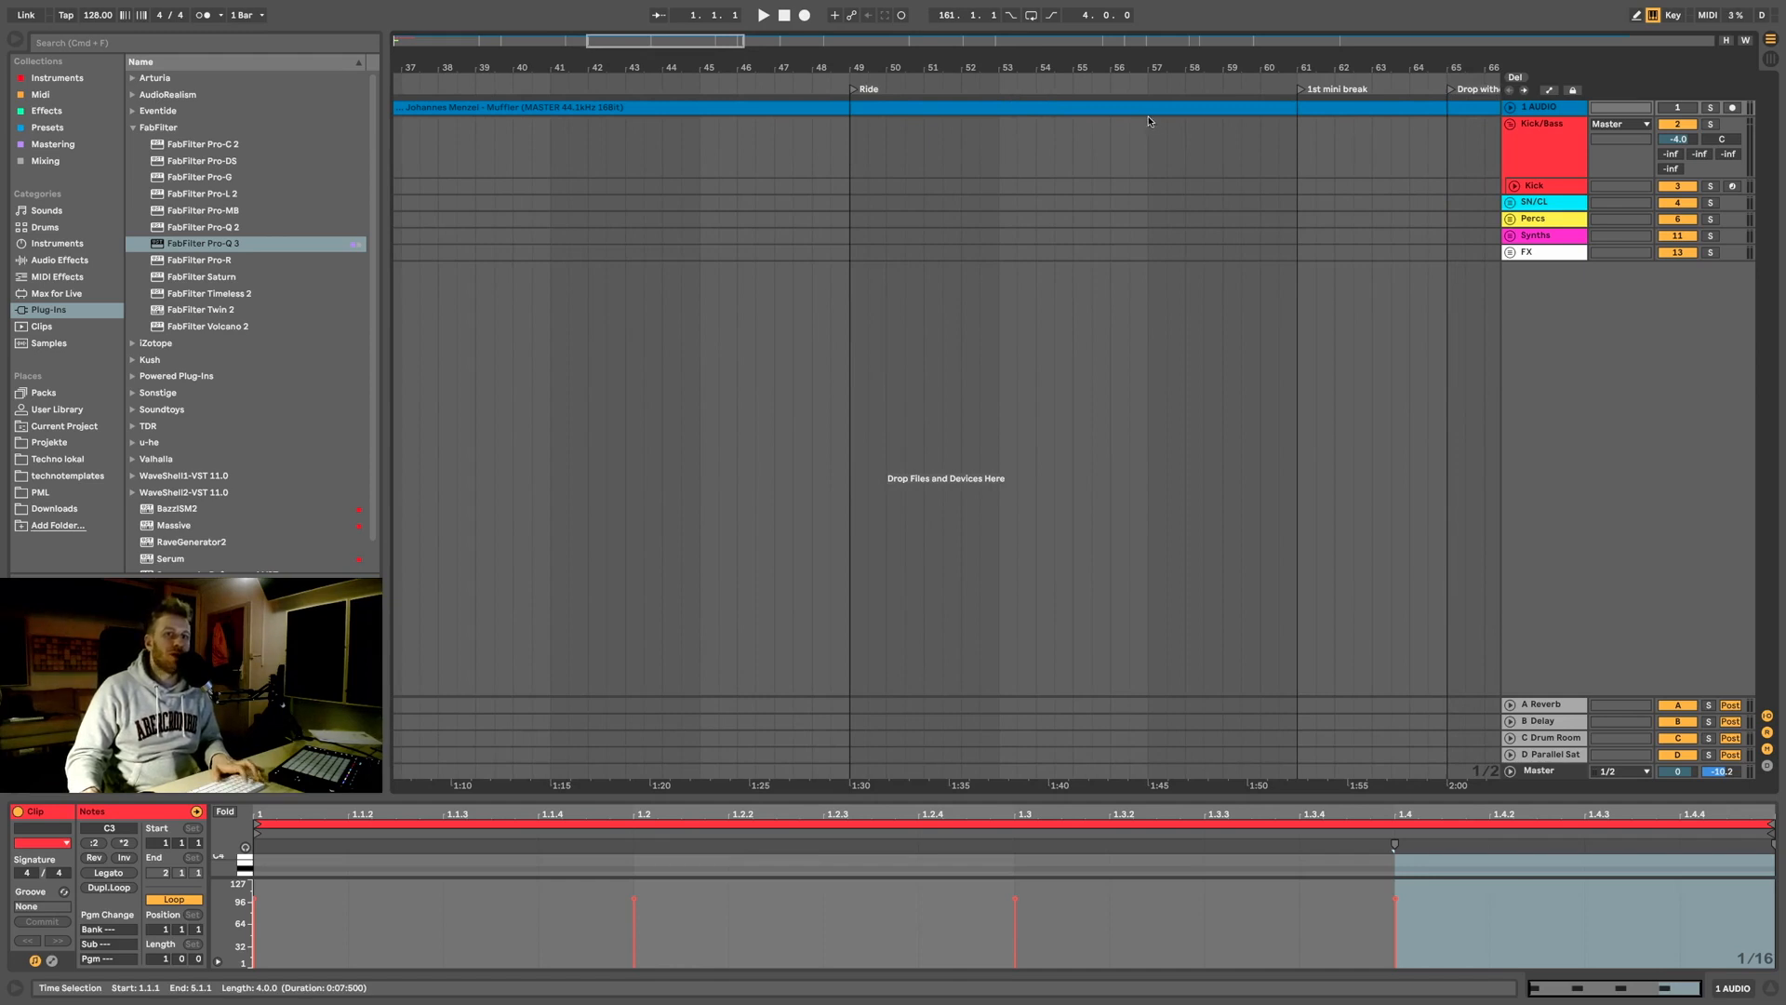
{"action": "scroll", "coordinate": [1312, 119], "scroll_direction": "right", "scroll_amount": 2}
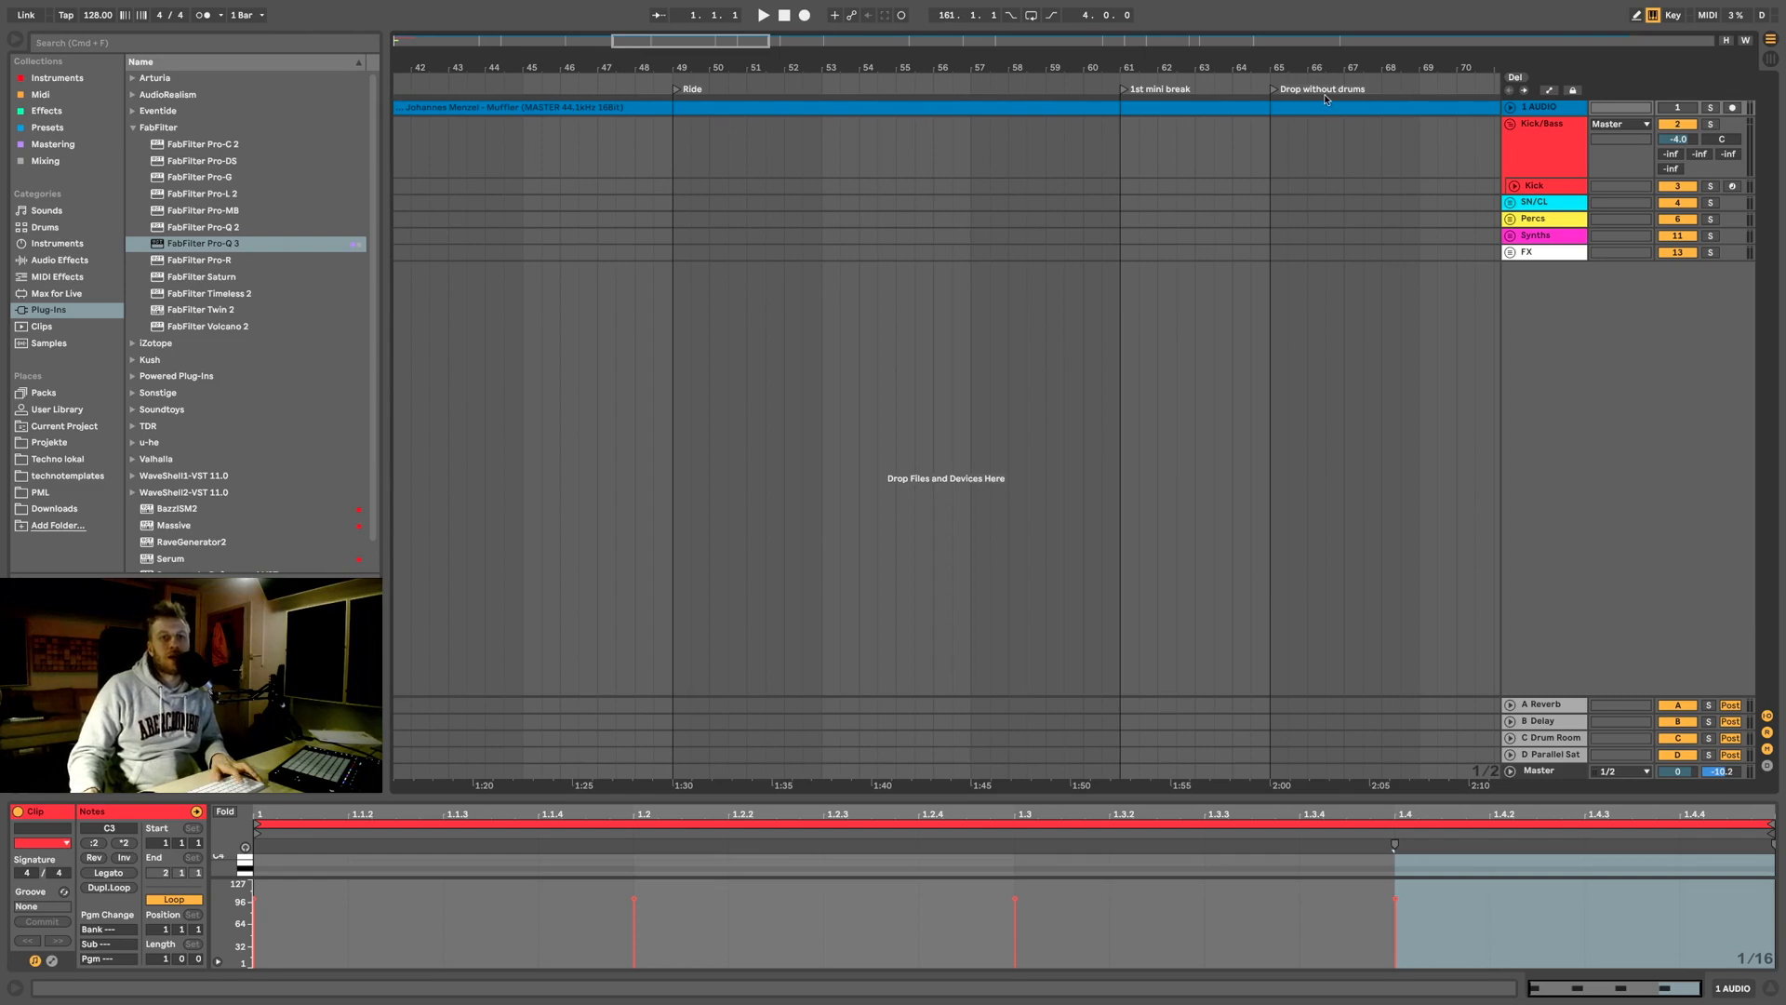
{"action": "scroll", "coordinate": [1303, 121], "scroll_direction": "right", "scroll_amount": 4}
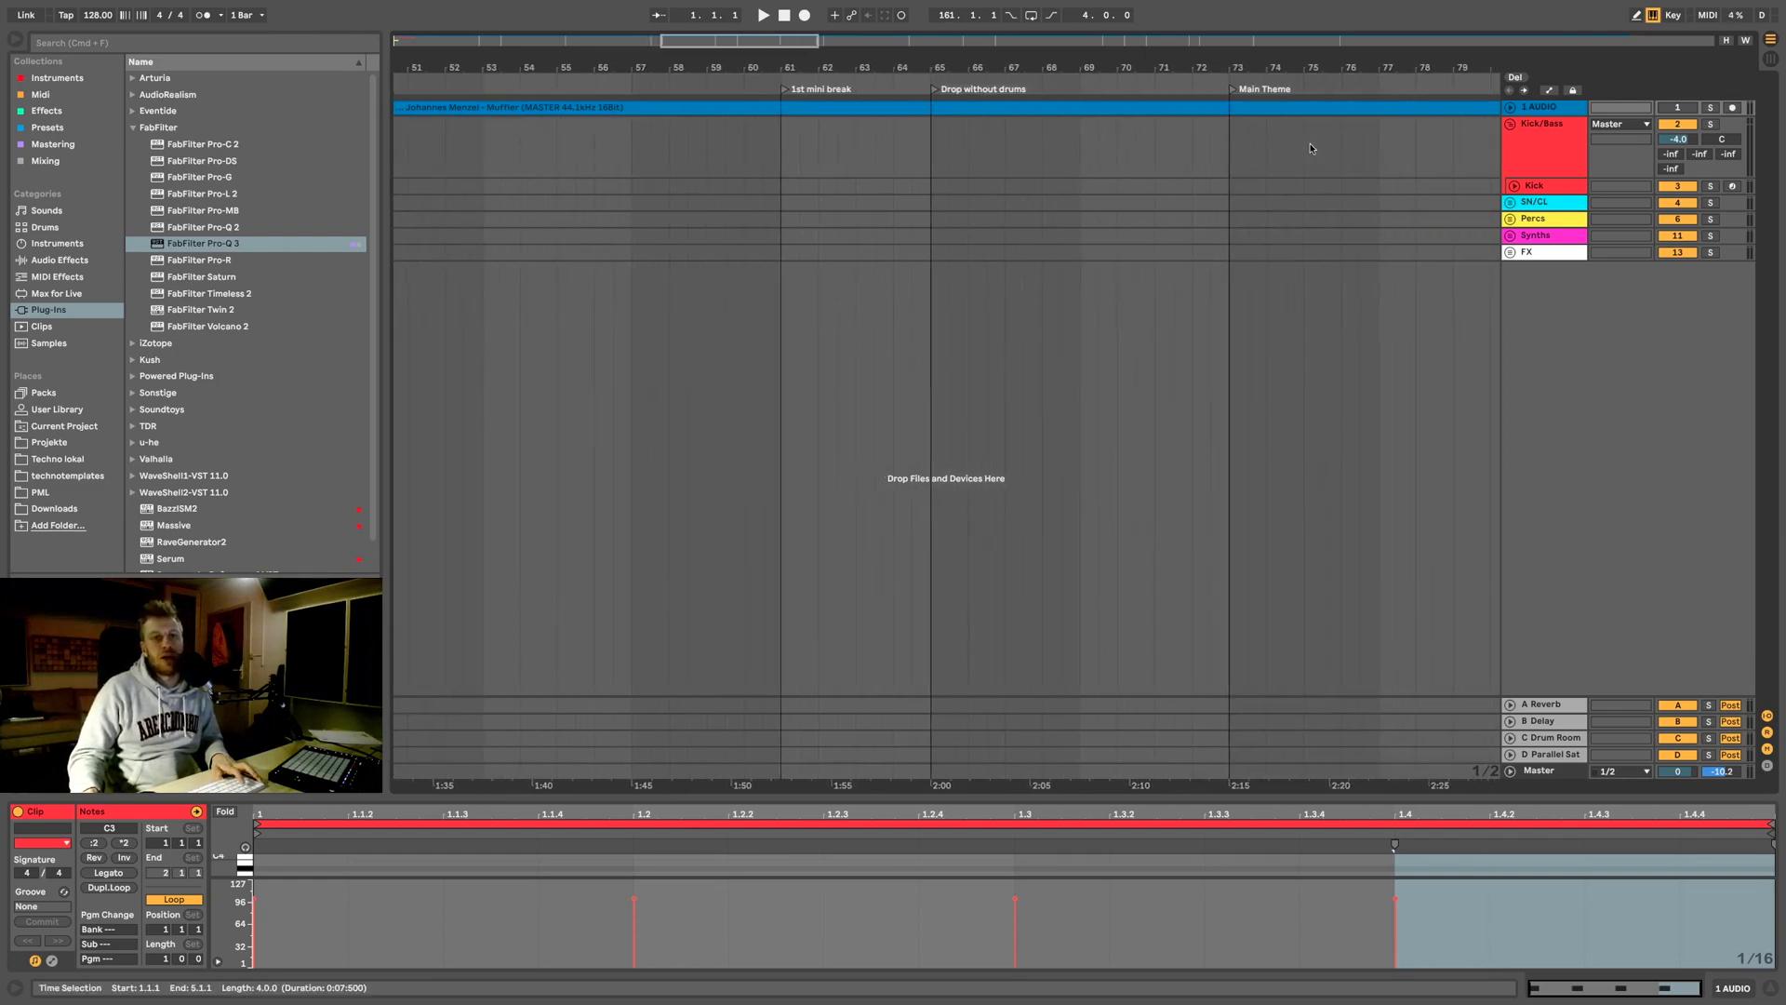
{"action": "scroll", "coordinate": [1285, 141], "scroll_direction": "left", "scroll_amount": 15}
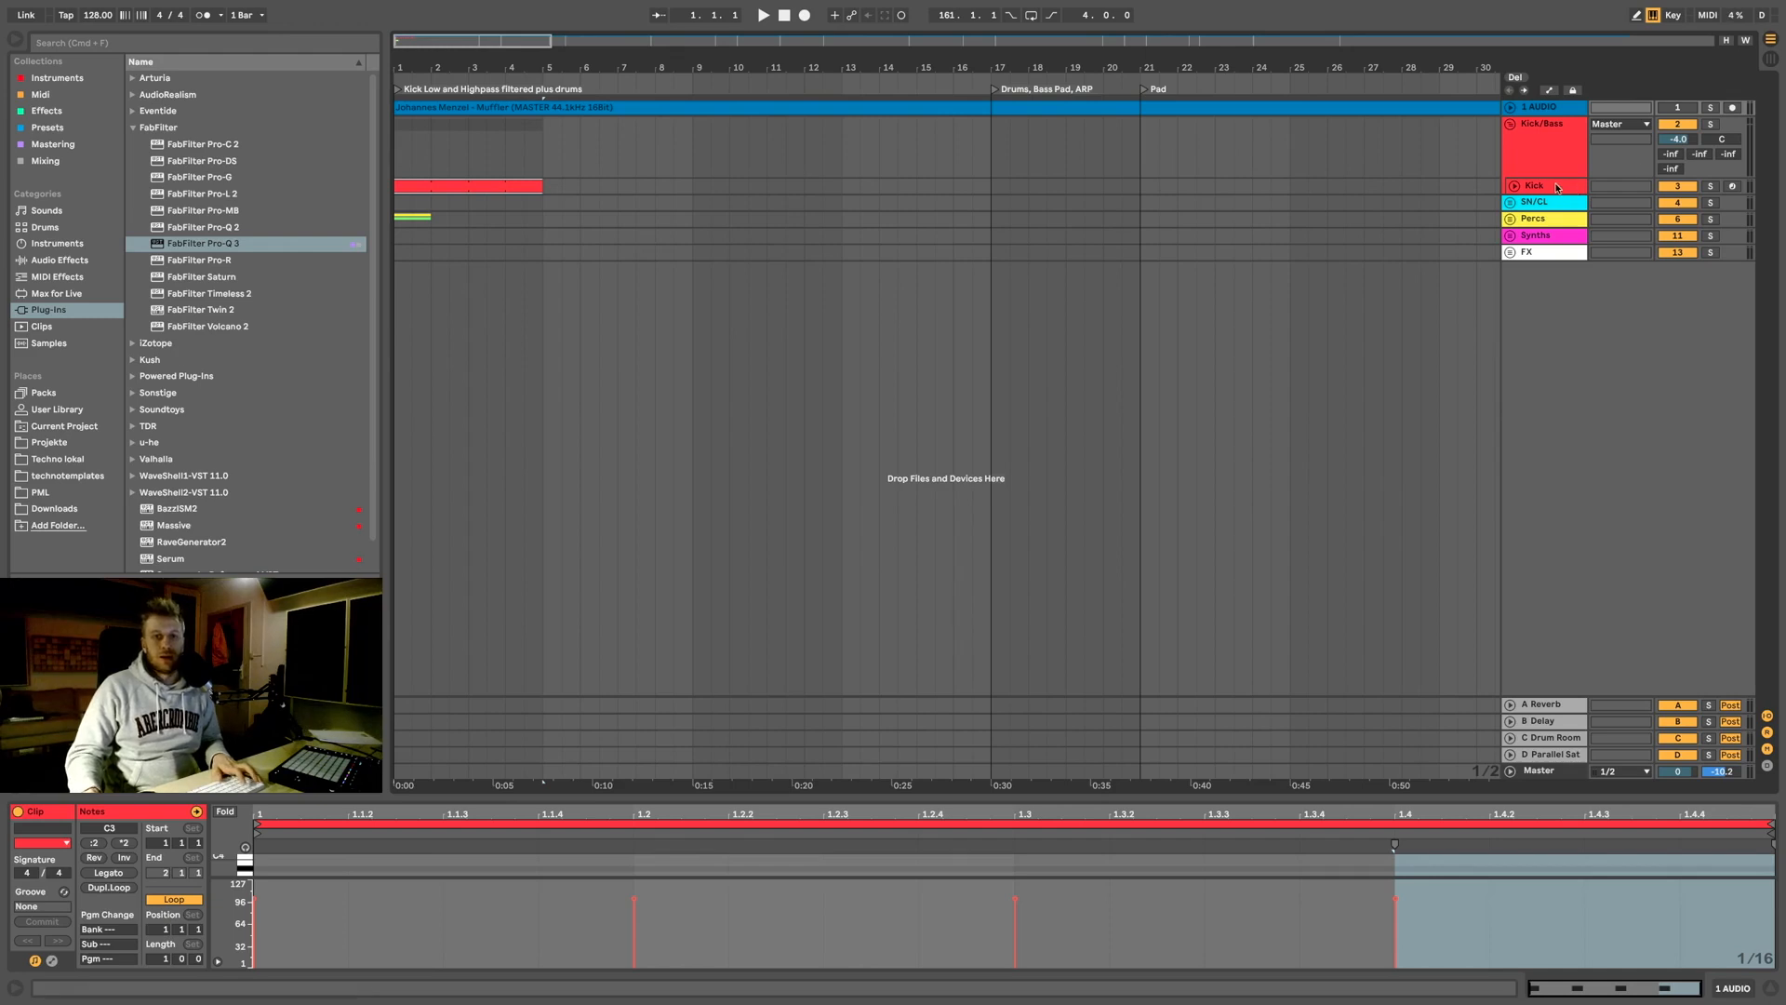
Step: Select the Kick track and search the PML sample folder for "kick"
{"action": "left_click", "coordinate": [1537, 187]}
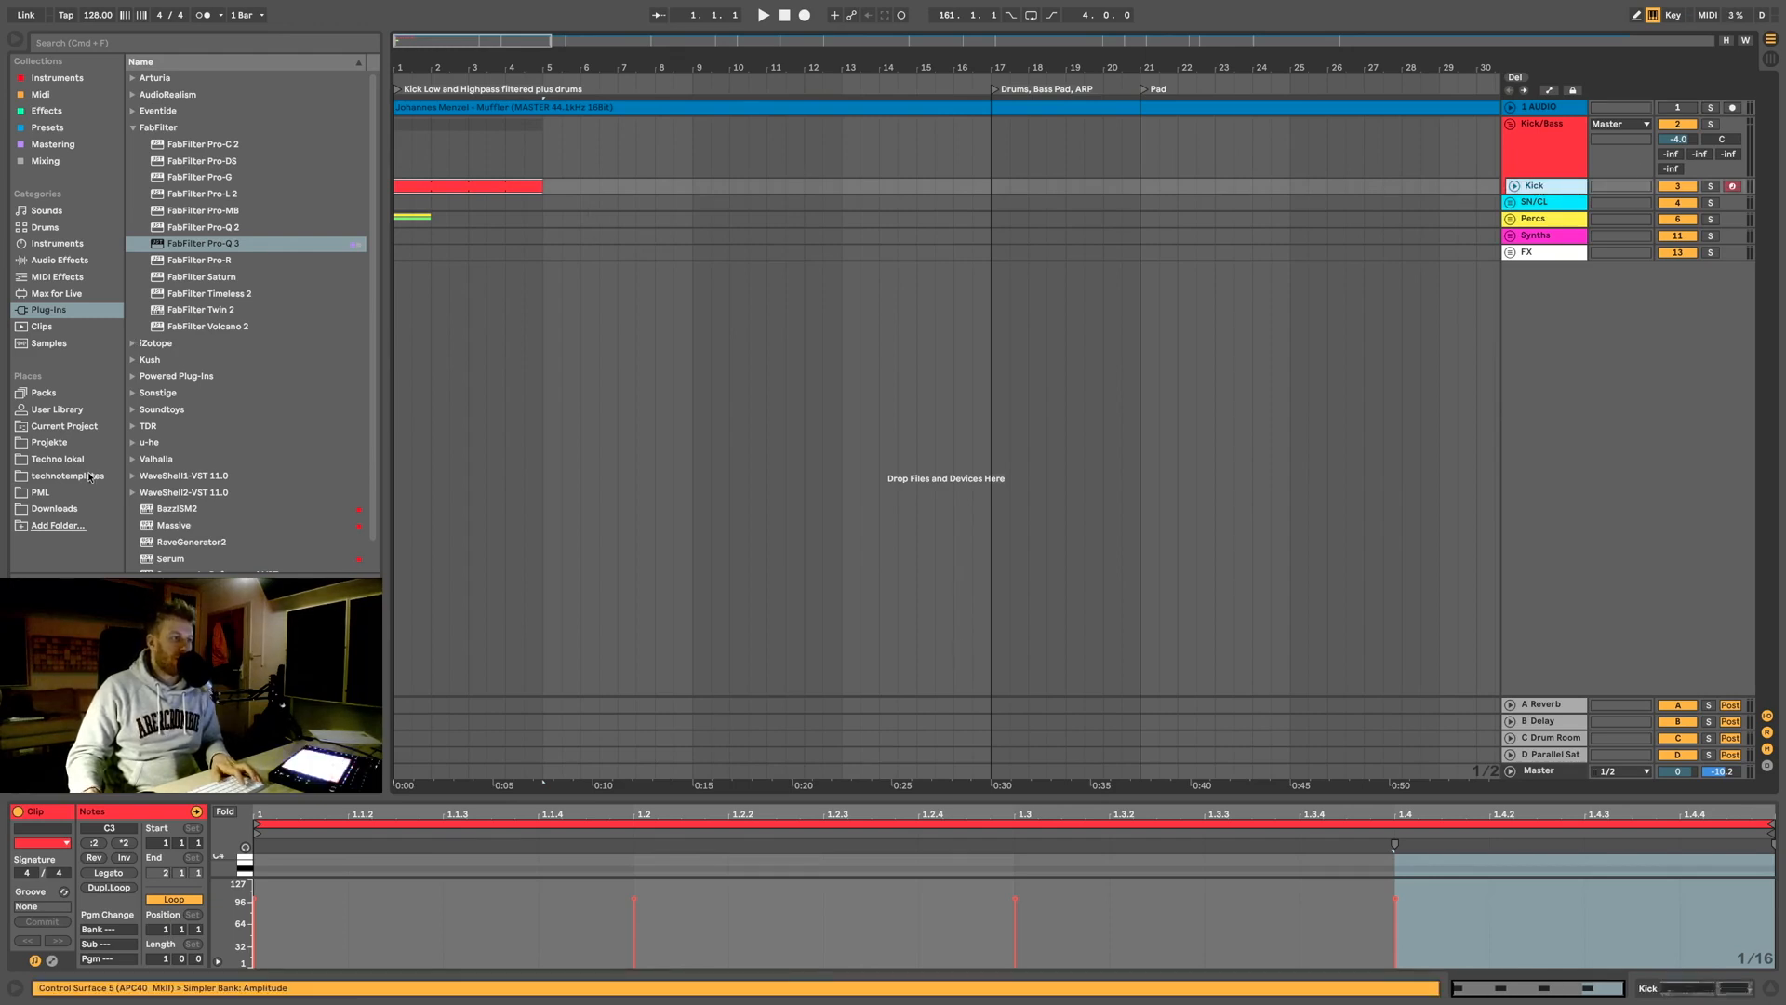
{"action": "left_click", "coordinate": [39, 496]}
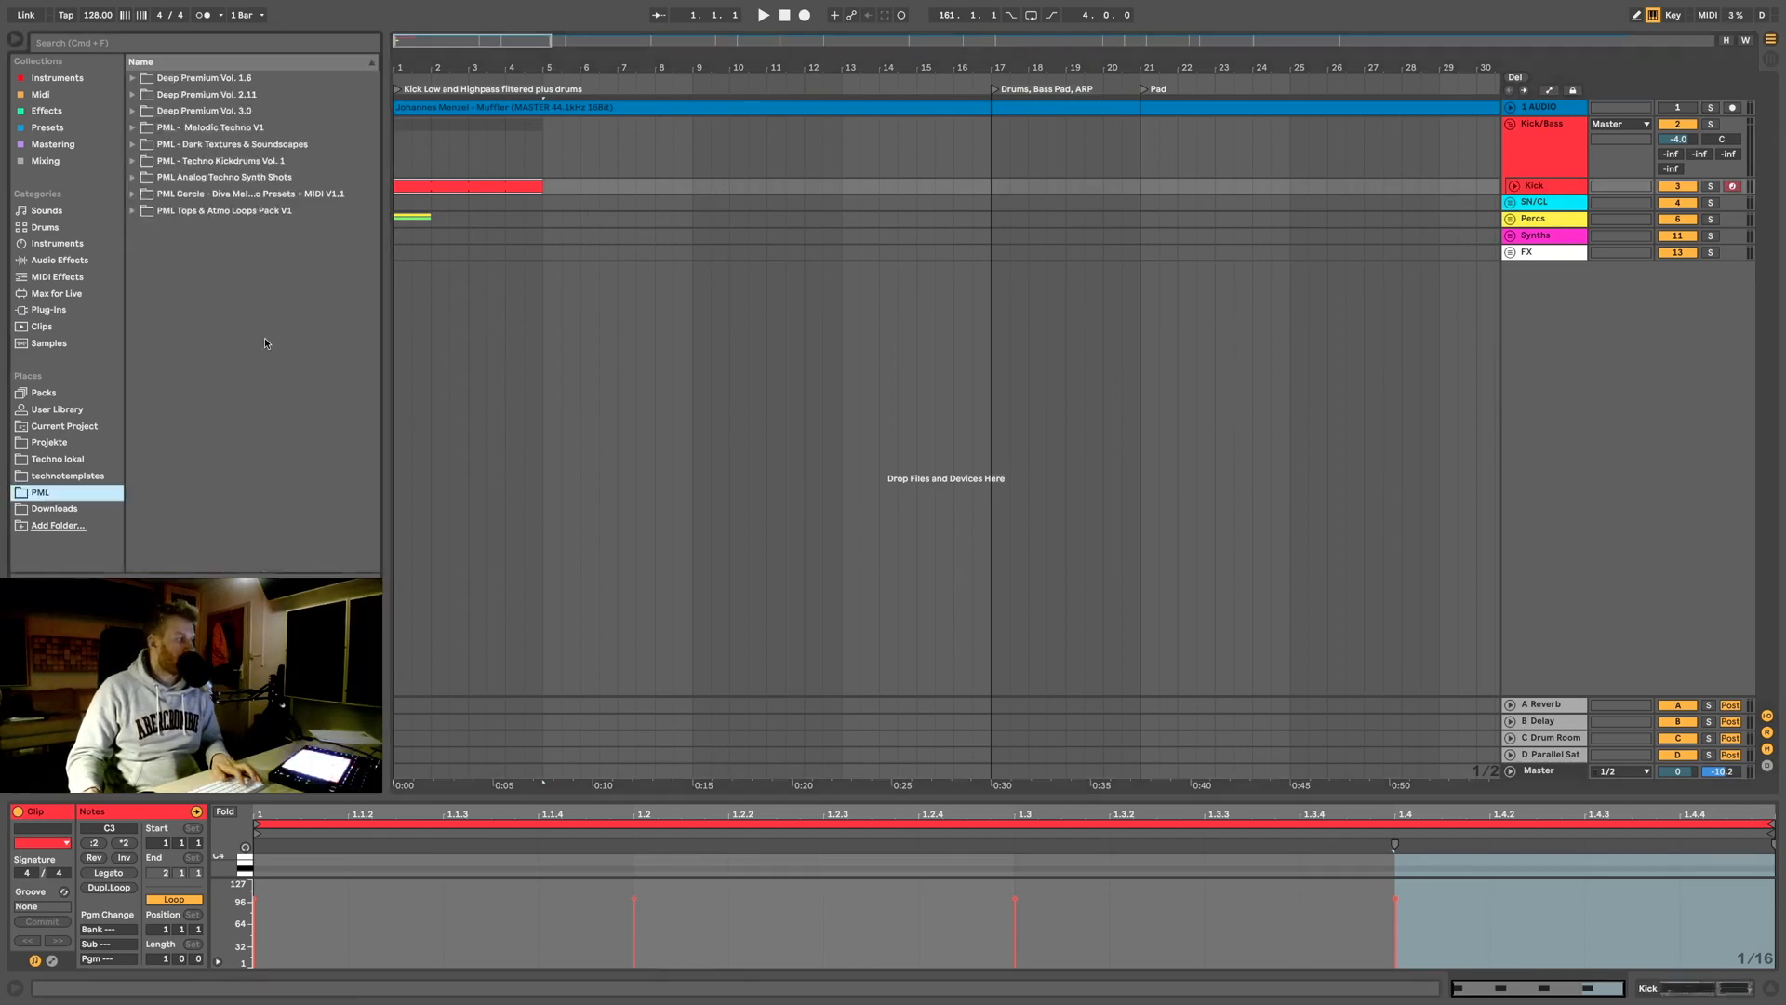
{"action": "left_click", "coordinate": [198, 43]}
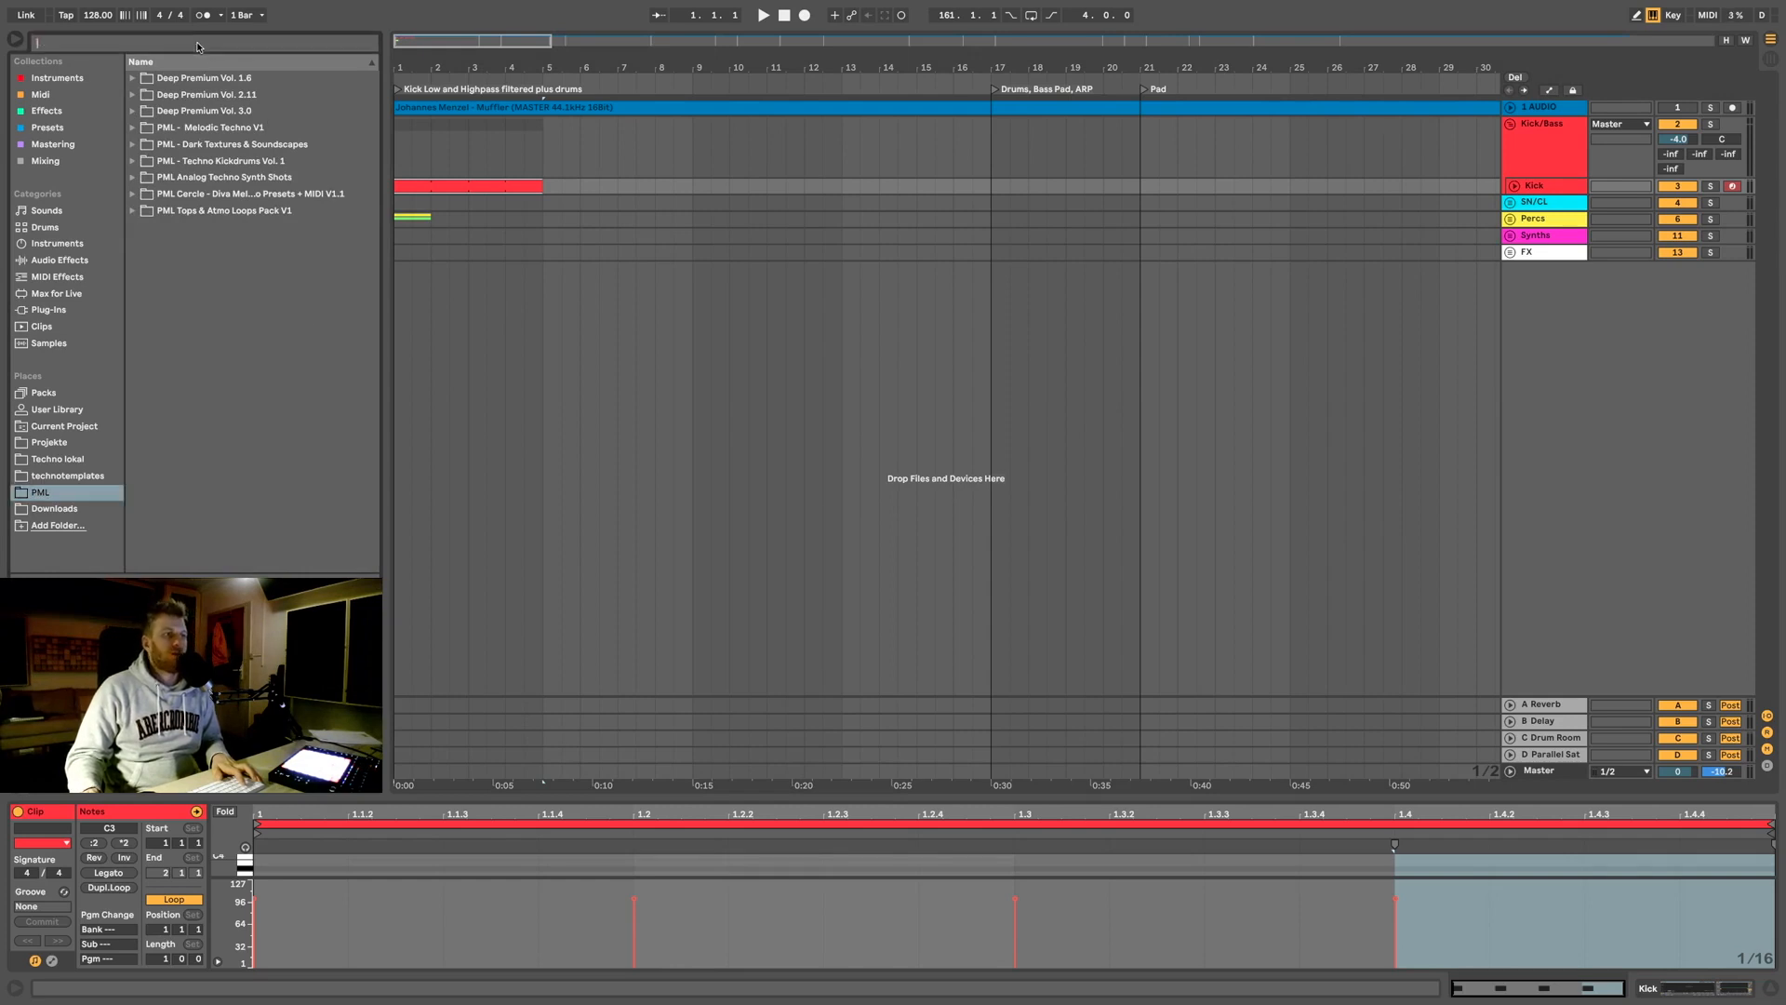
{"action": "type", "text": "kick"}
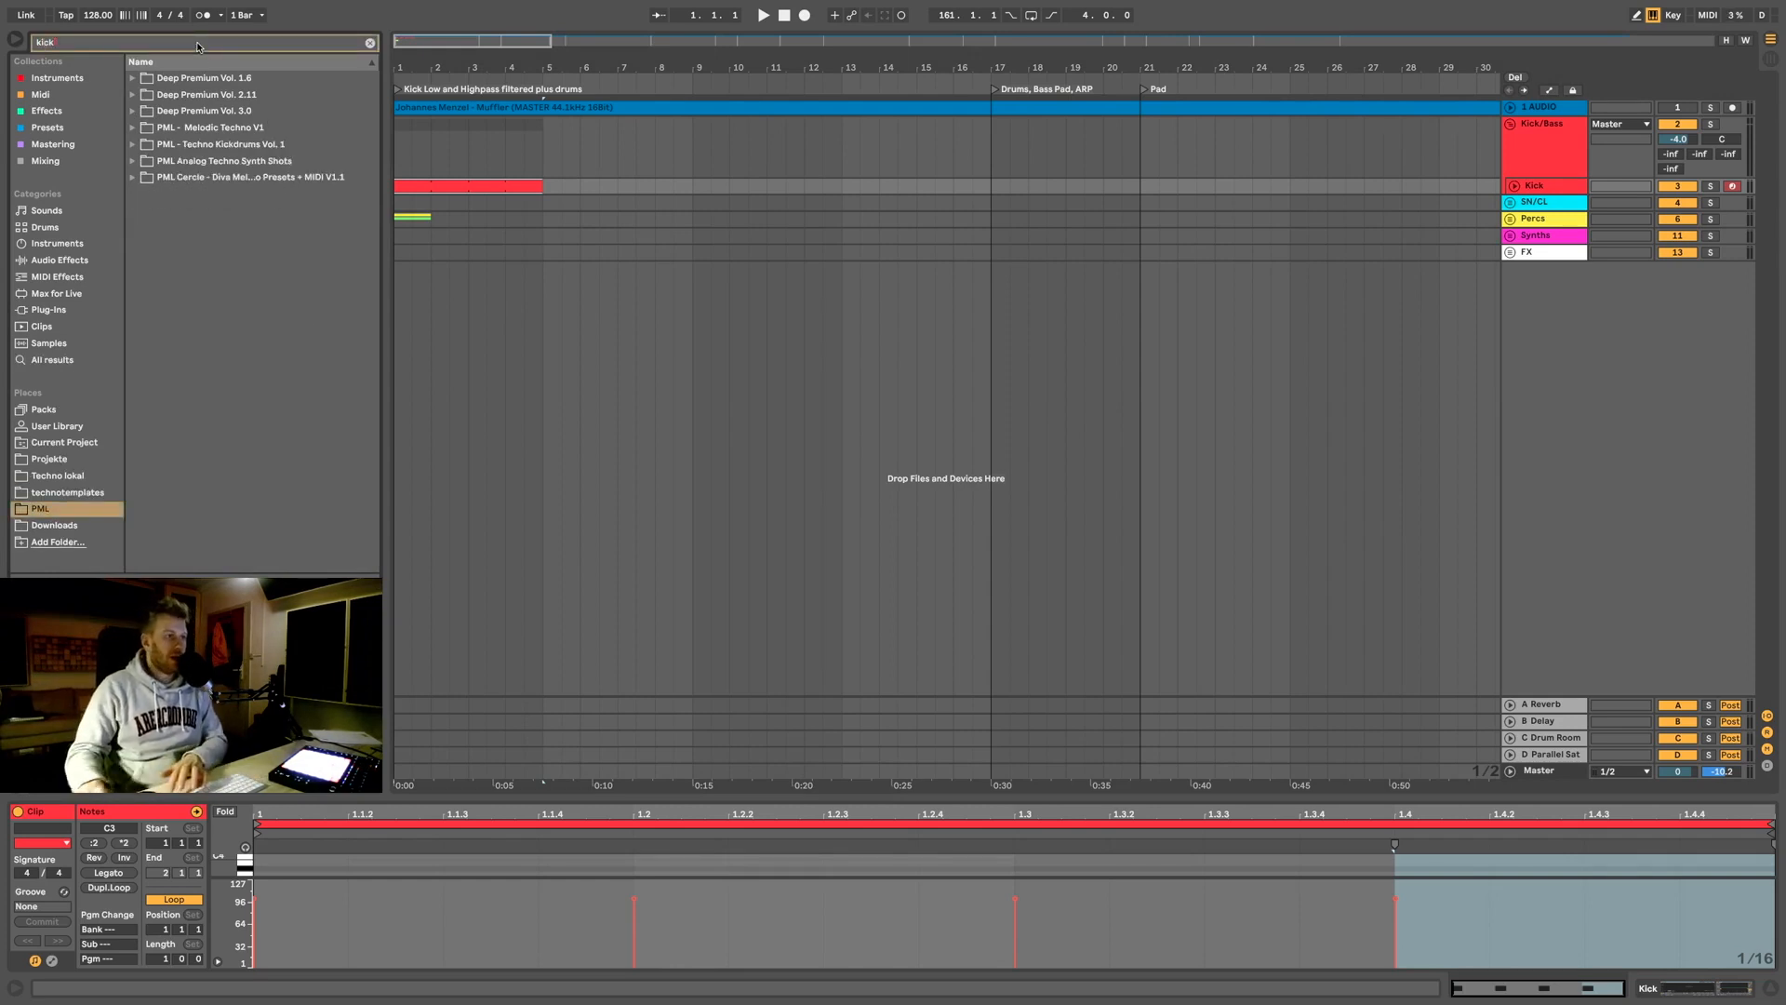
Step: Expand the Deep Premium Vol. 3.0 pack and its KICK folder to list the kick samples
{"action": "left_click", "coordinate": [231, 102]}
{"action": "left_click", "coordinate": [231, 116]}
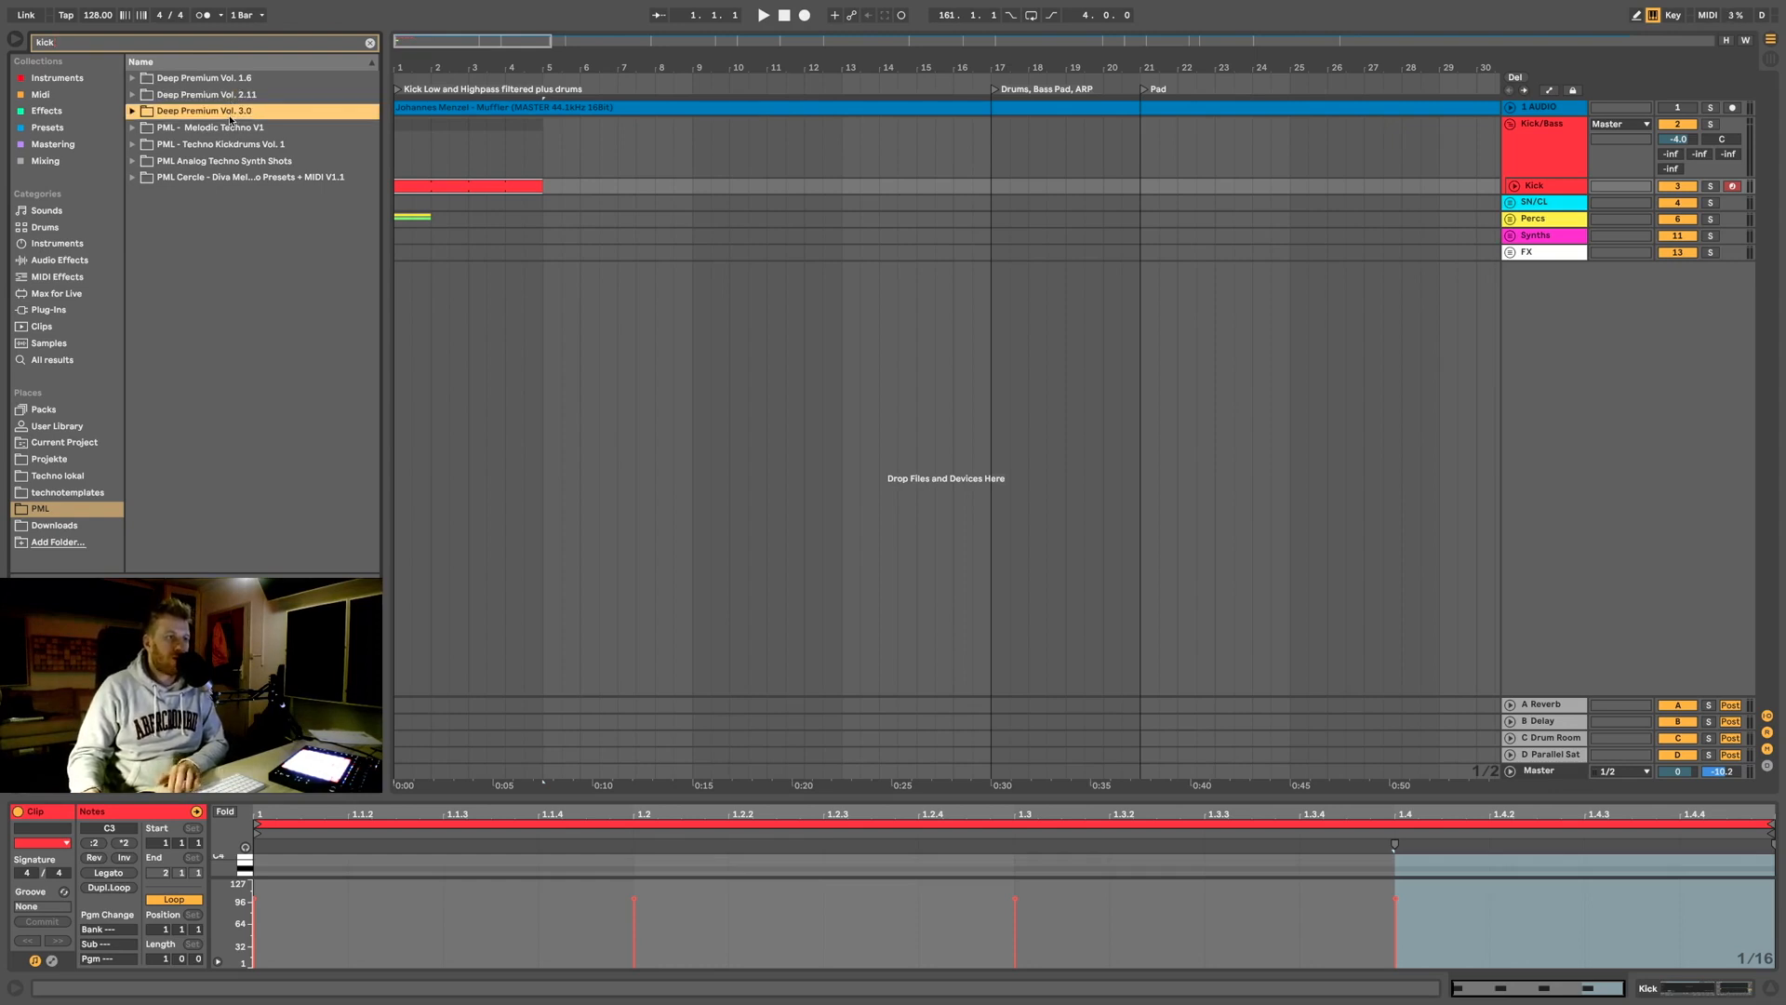
{"action": "key", "text": "Right"}
{"action": "left_click", "coordinate": [177, 129]}
{"action": "key", "text": "Right"}
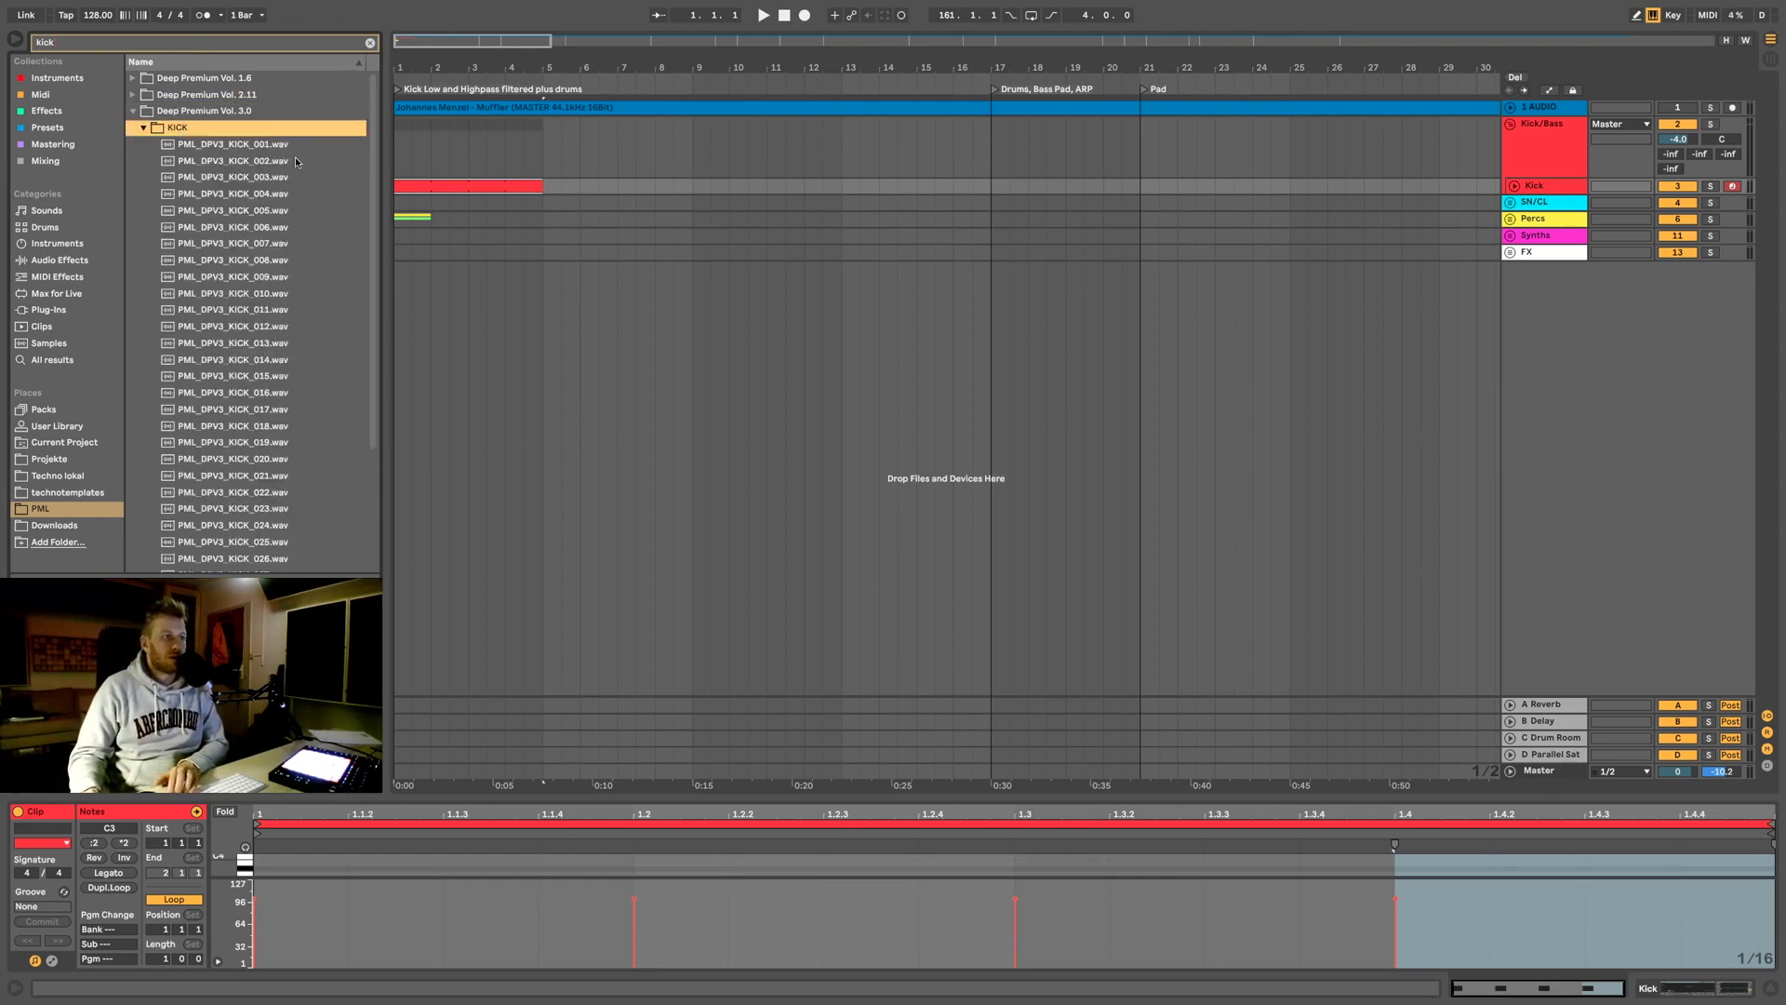
{"action": "scroll", "coordinate": [200, 291], "scroll_direction": "down", "scroll_amount": 3}
{"action": "scroll", "coordinate": [201, 290], "scroll_direction": "up", "scroll_amount": 3}
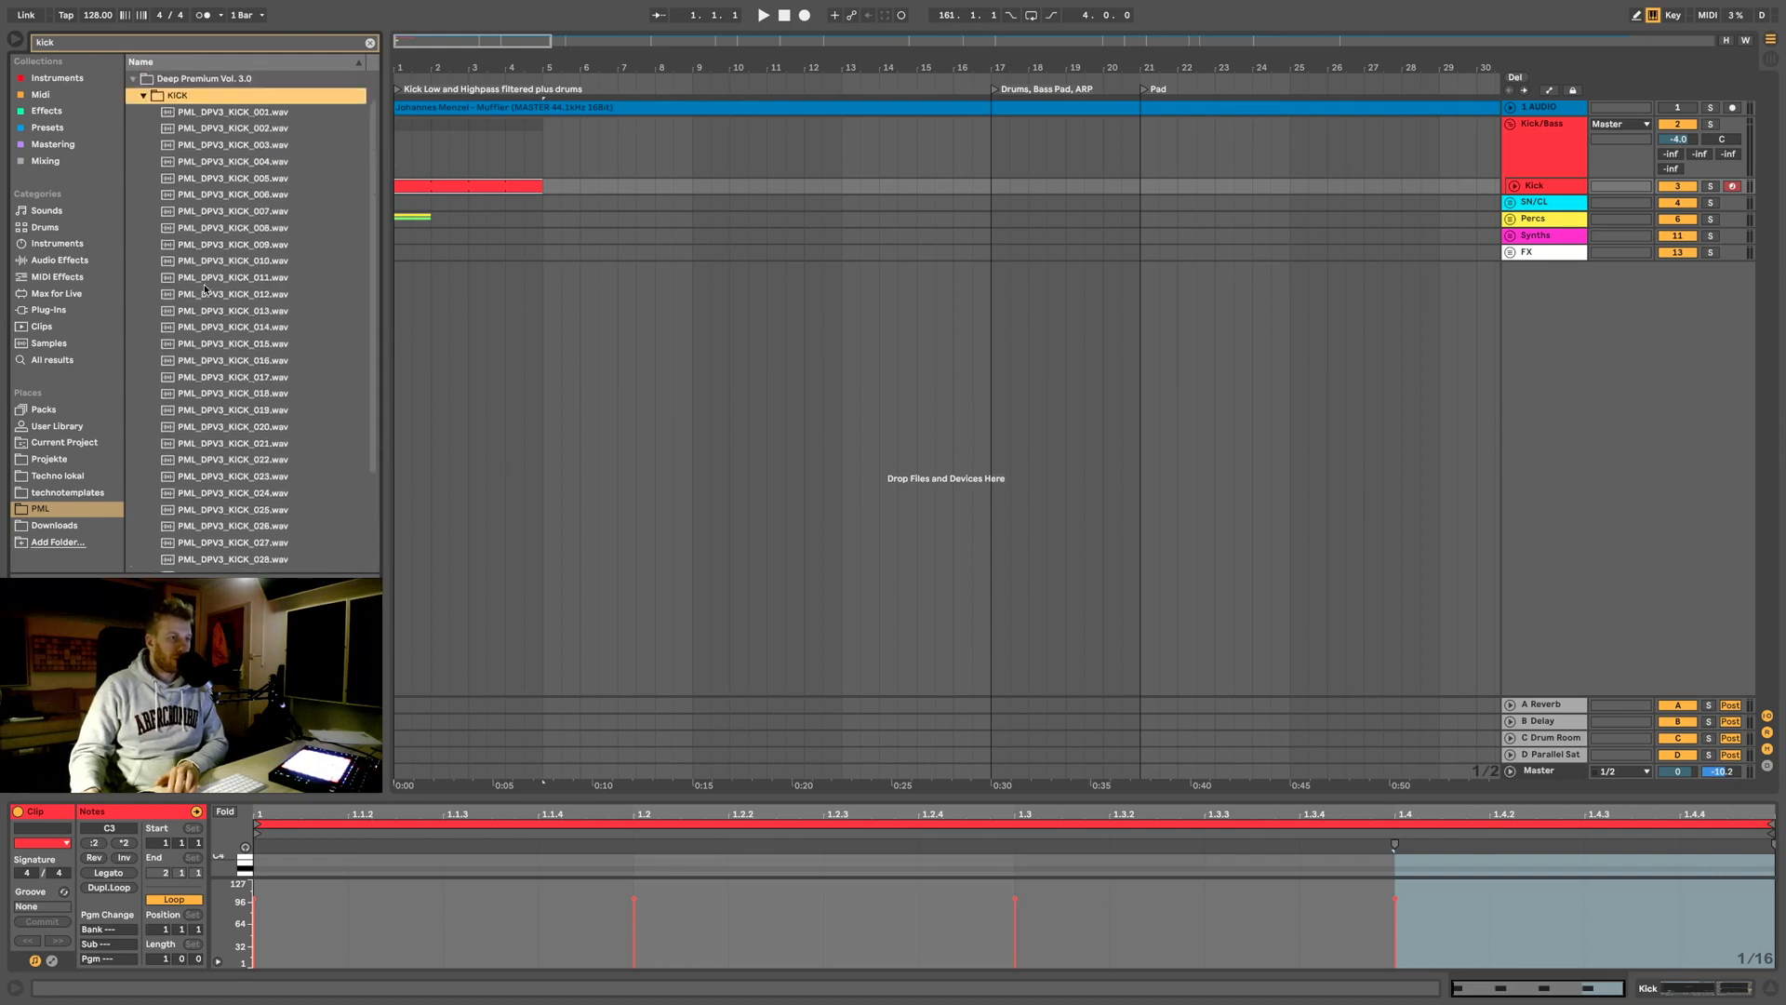
Step: Audition PML_DPV3_KICK_011.wav and reset the Master track's cue volume to 0
{"action": "left_click", "coordinate": [206, 270]}
{"action": "key", "text": "Down"}
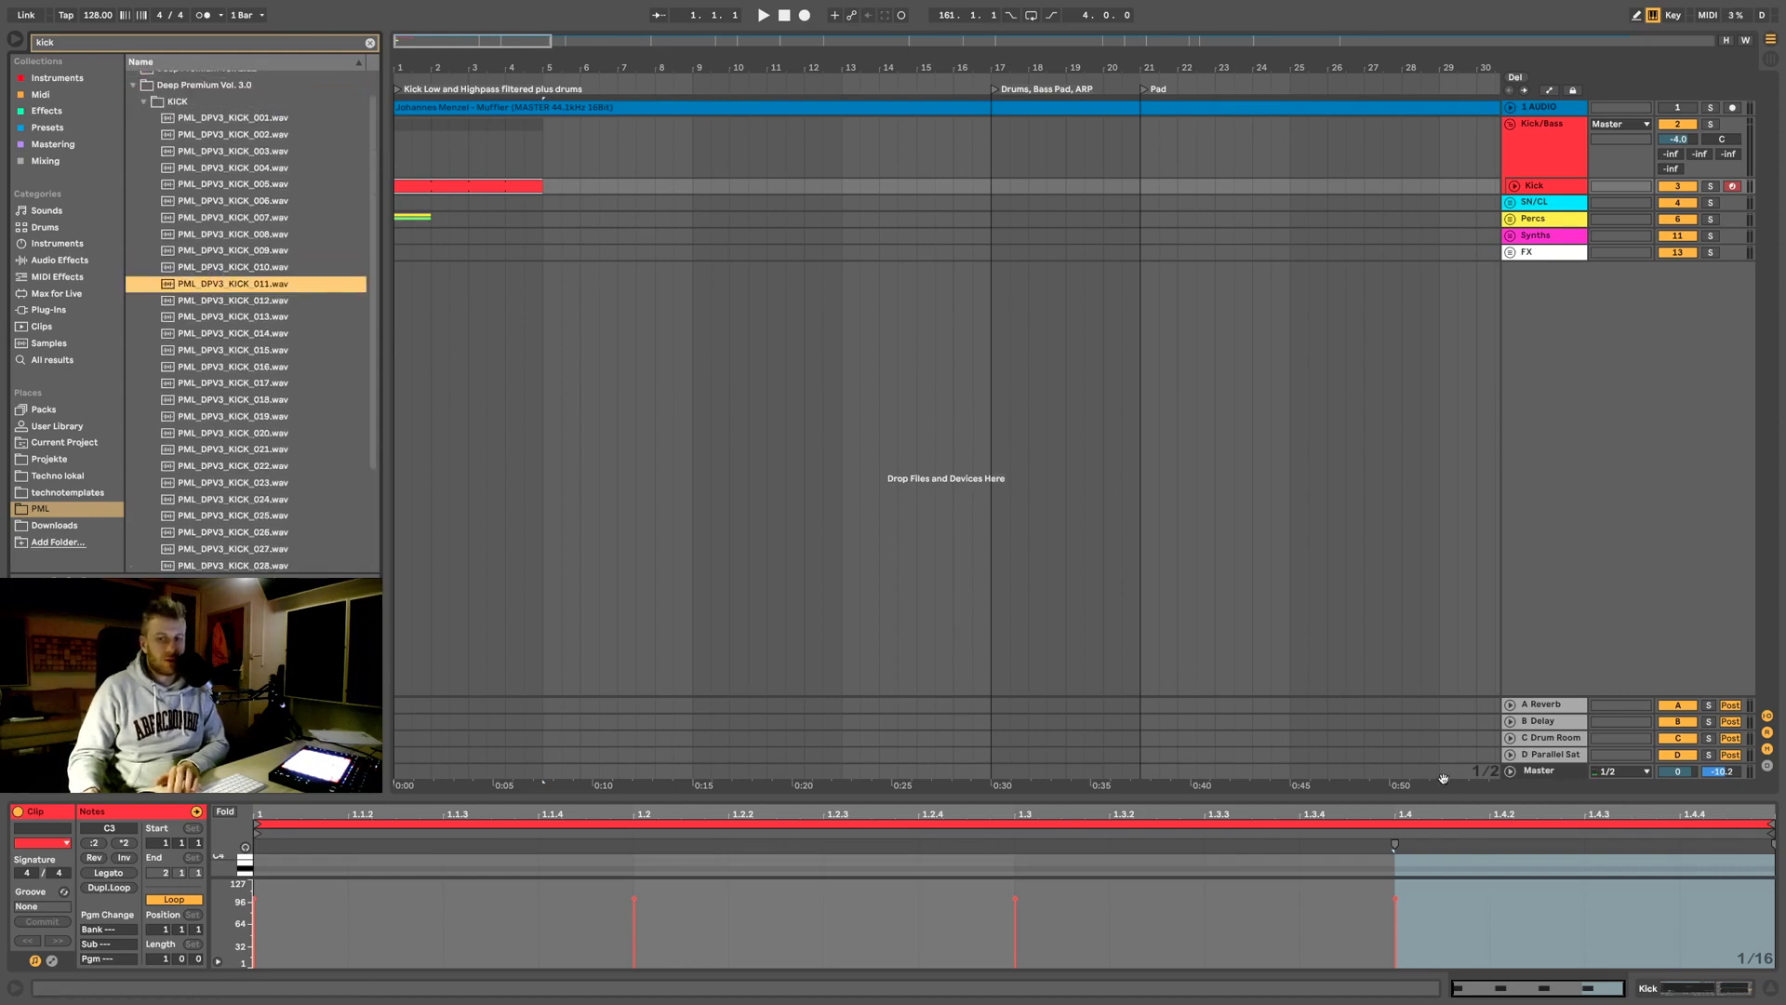
{"action": "left_click", "coordinate": [1510, 772]}
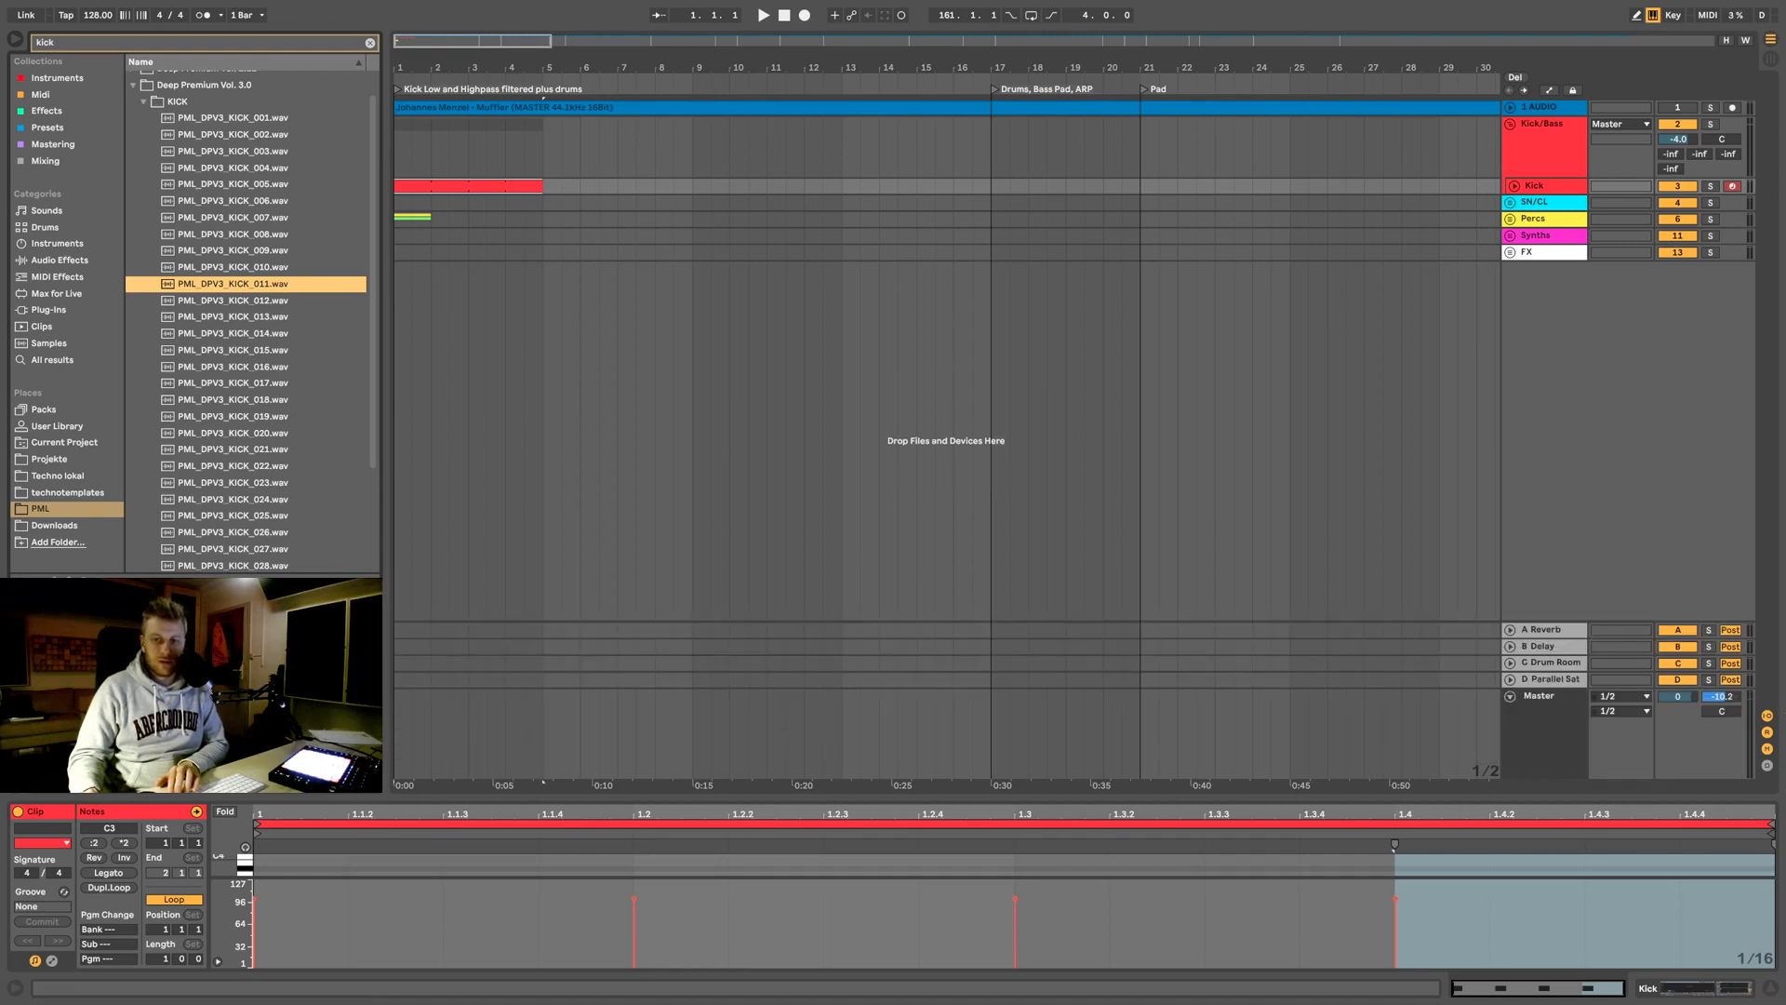
{"action": "double_click", "coordinate": [1733, 697]}
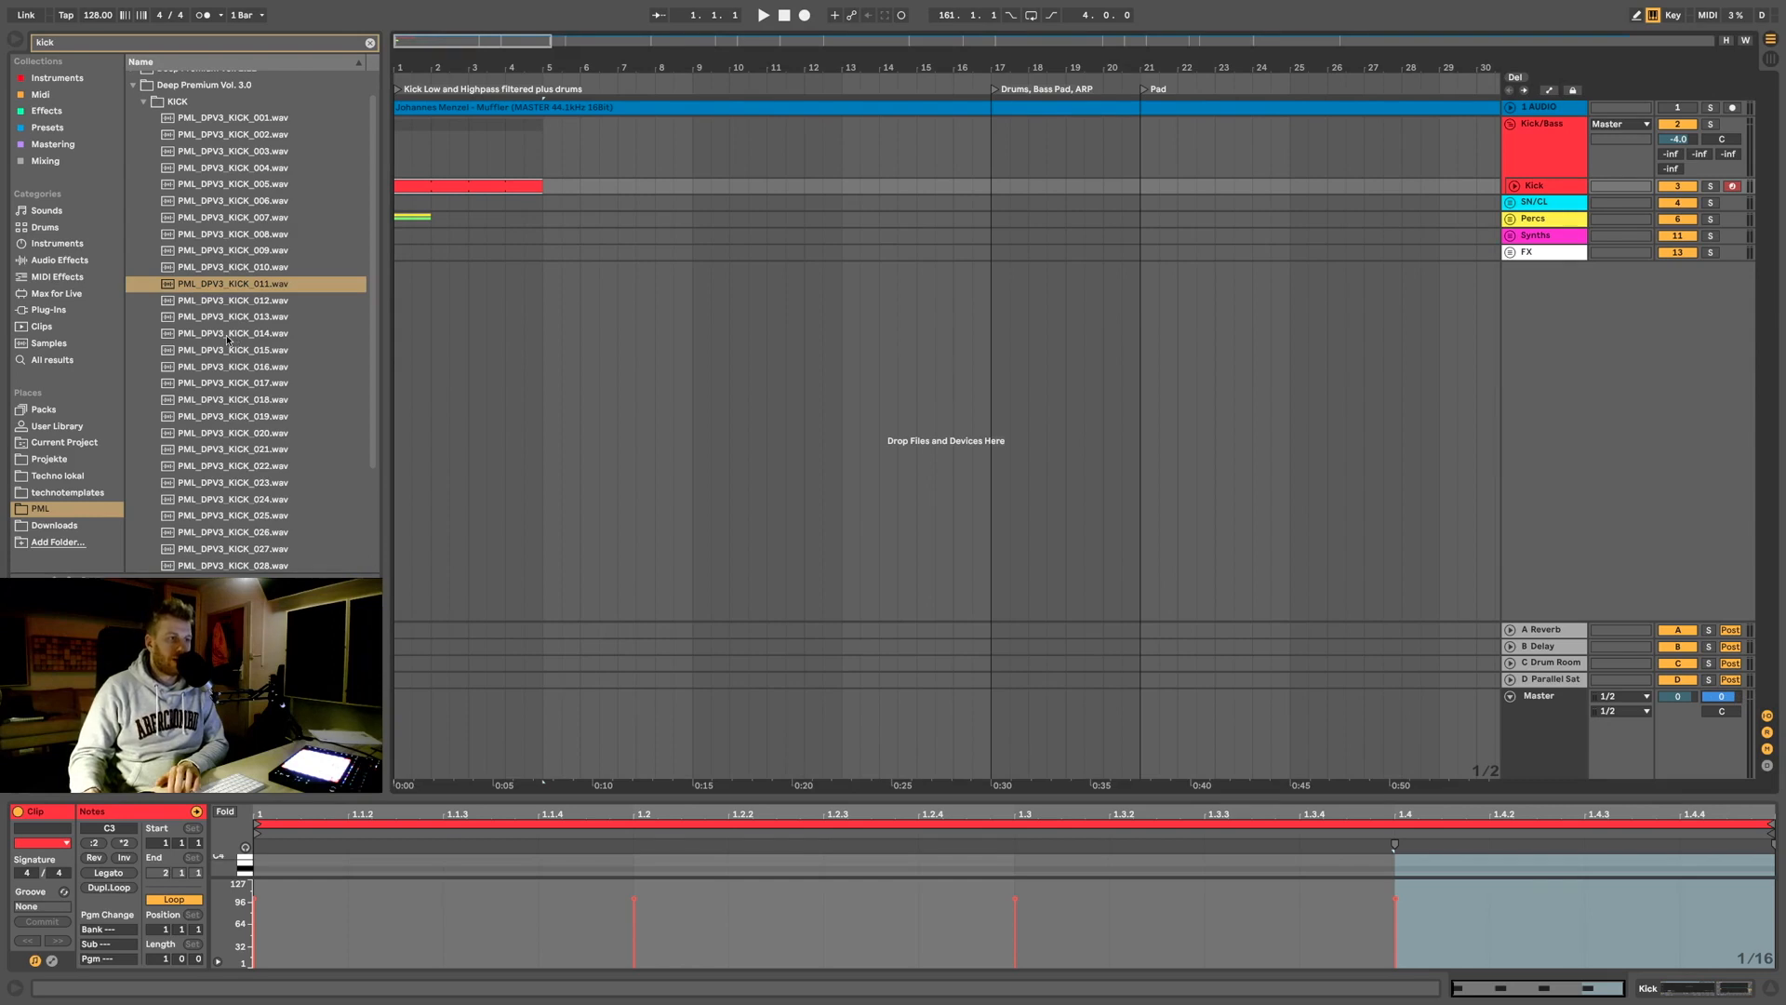
Step: Audition further Deep Premium Vol. 3.0 kicks, including PML_DPV3_KICK_012.wav and PML_DPV3_KICK_020.wav
{"action": "left_click", "coordinate": [216, 303]}
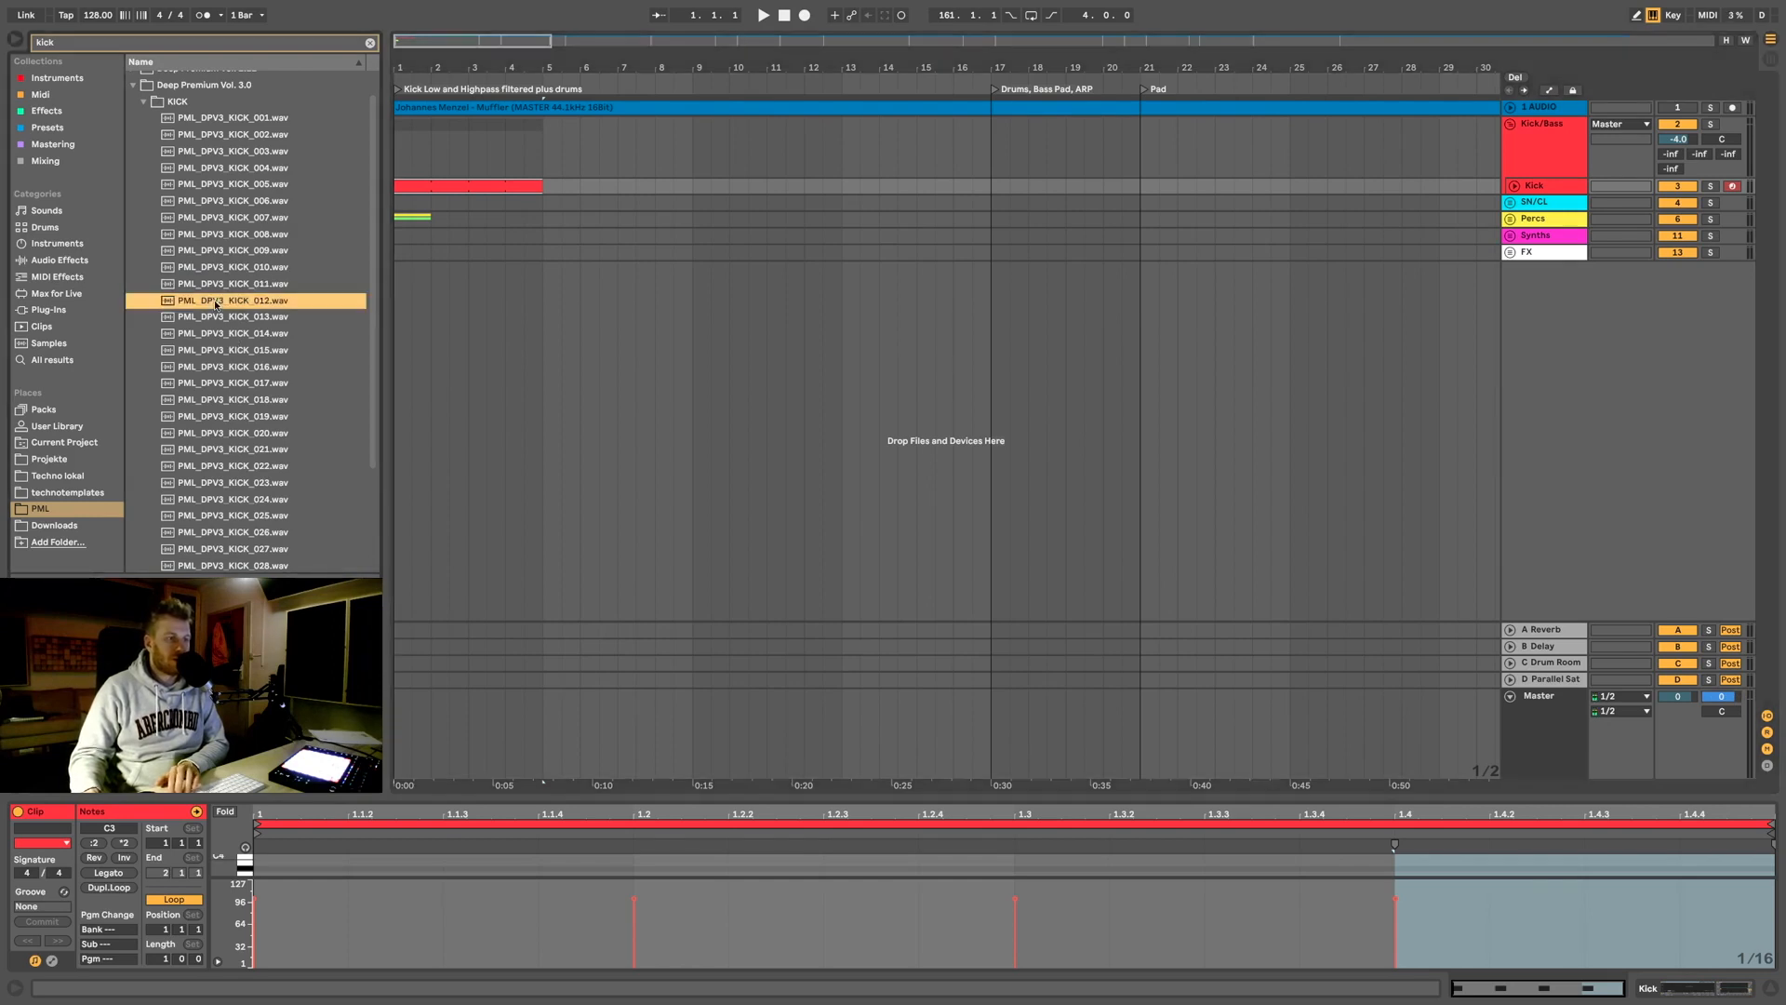
{"action": "left_click", "coordinate": [209, 190]}
{"action": "left_click", "coordinate": [223, 432]}
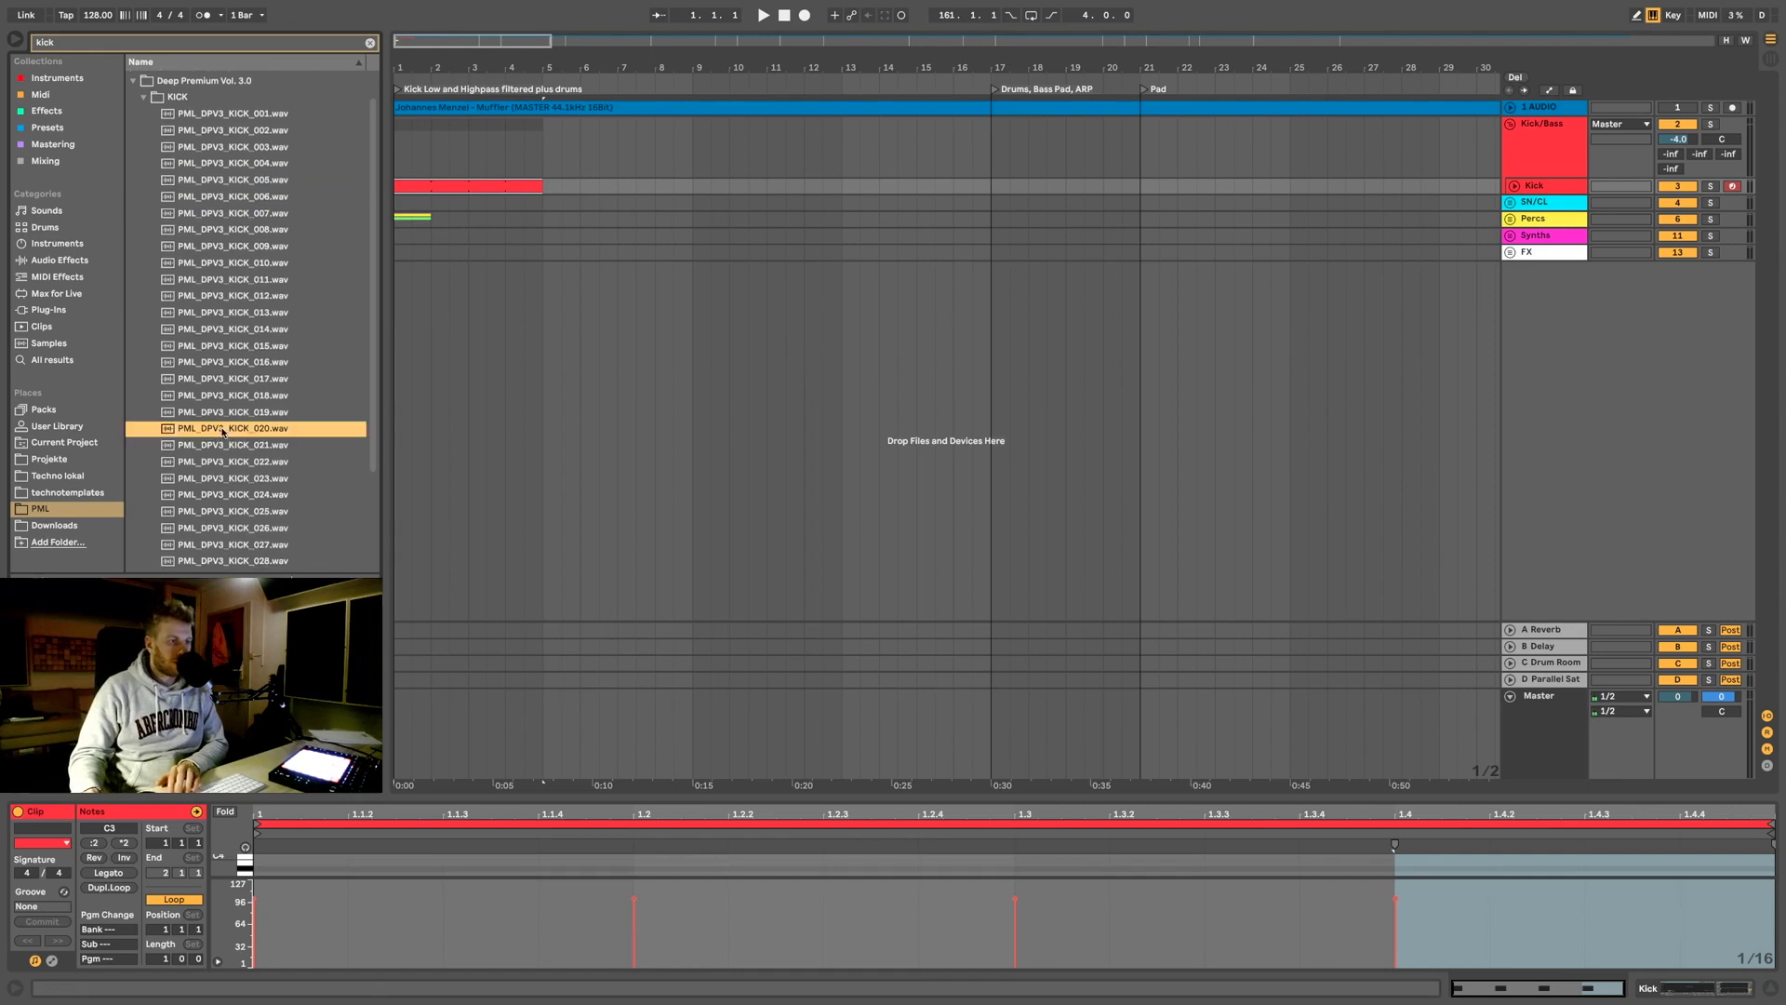
Step: Audition the Deep Premium Vol. 3.0 kicks from 021 through 029 one after another, returning to 028
{"action": "scroll", "coordinate": [226, 384], "scroll_direction": "down", "scroll_amount": 3}
{"action": "key", "text": "Down"}
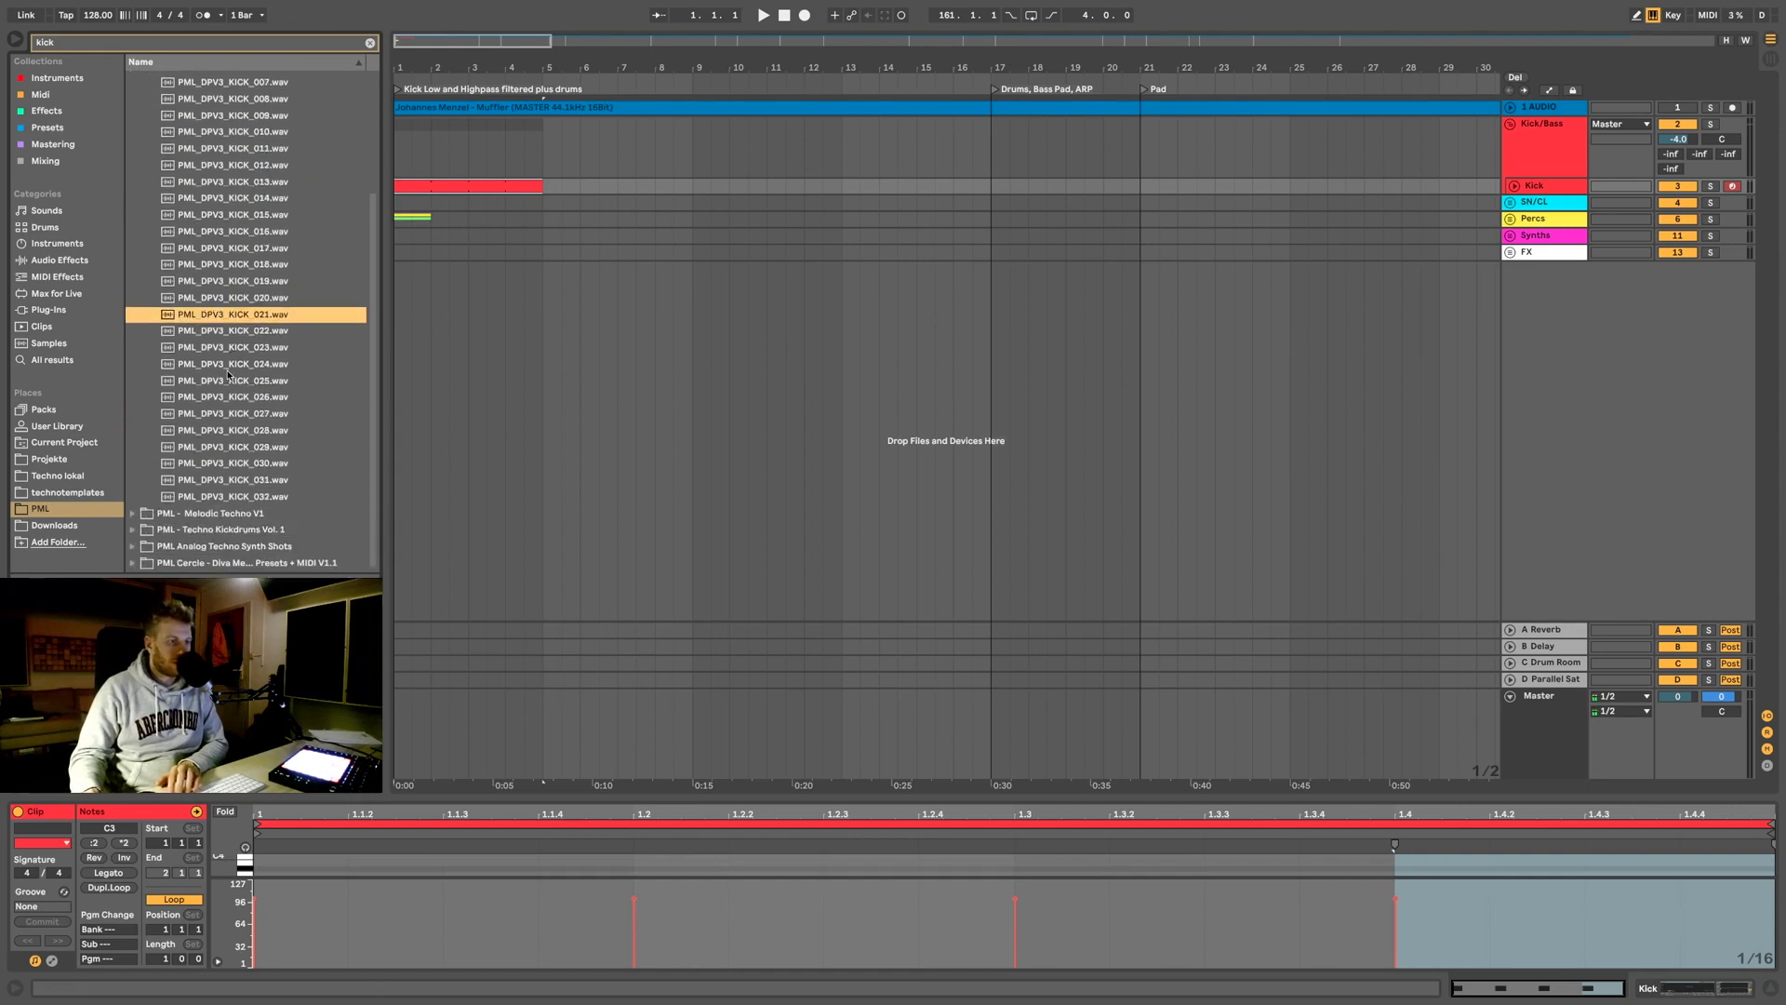
{"action": "key", "text": "Down"}
{"action": "key", "text": "Down"}
{"action": "key", "text": "Down"}
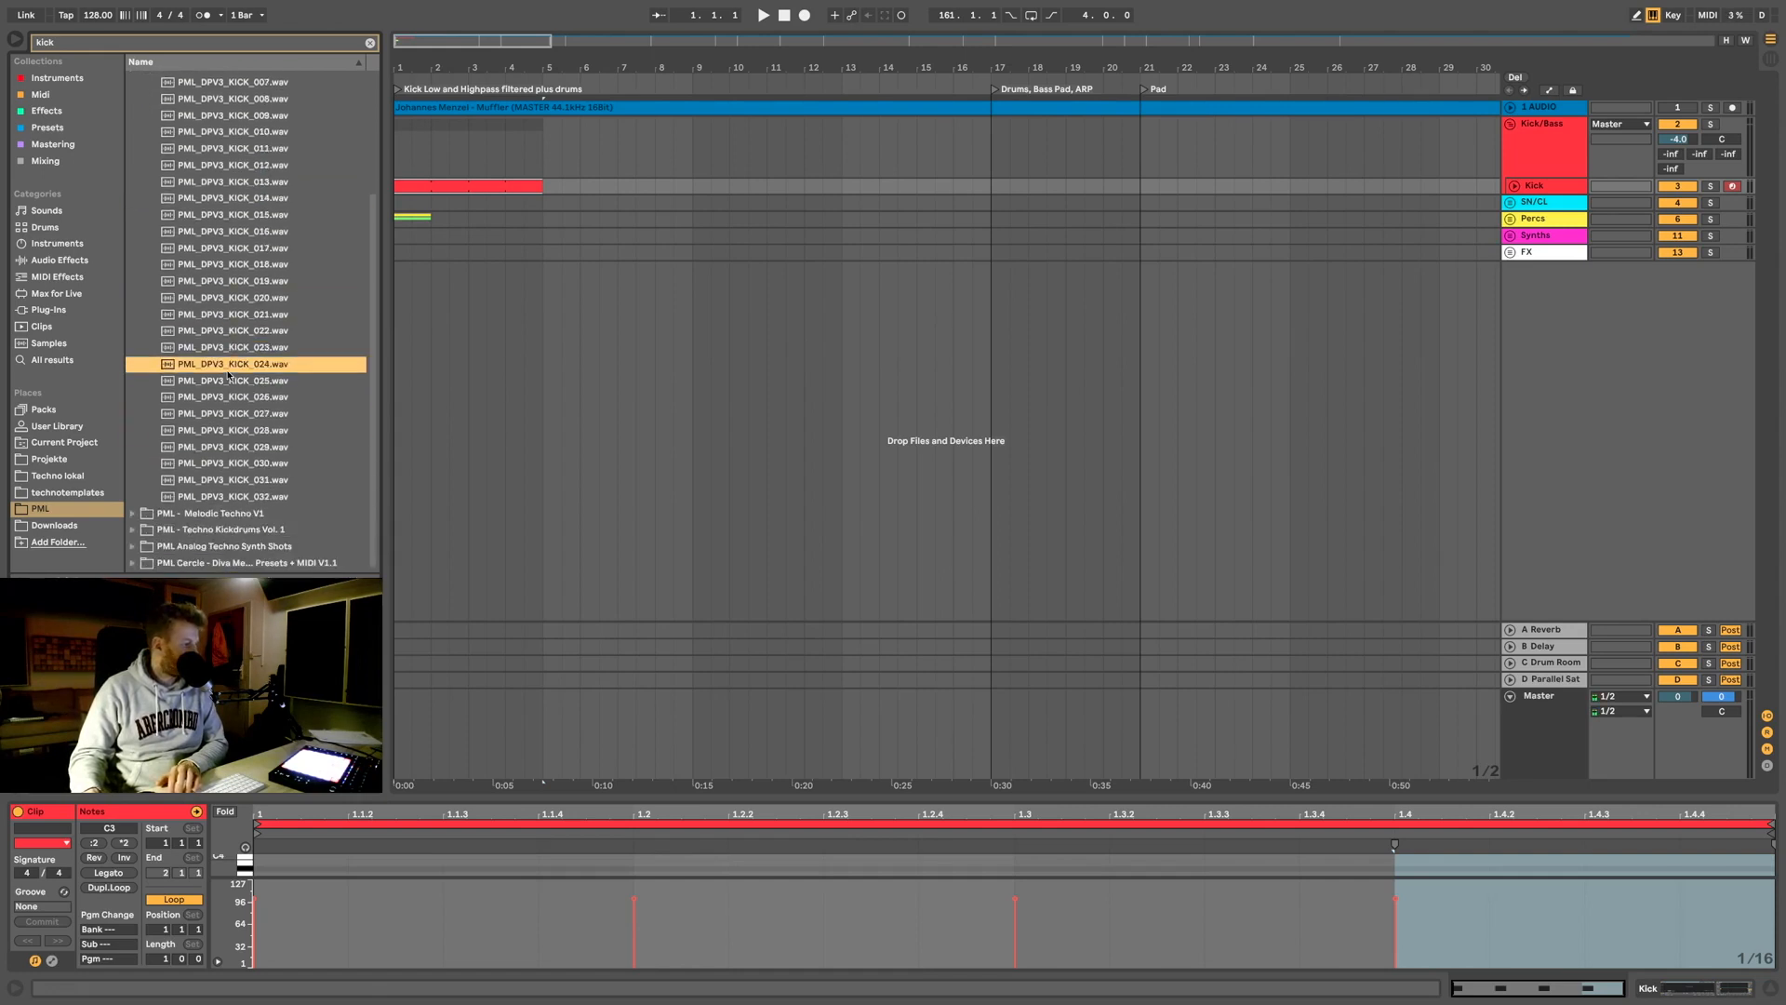
{"action": "key", "text": "Down"}
{"action": "key", "text": "Down"}
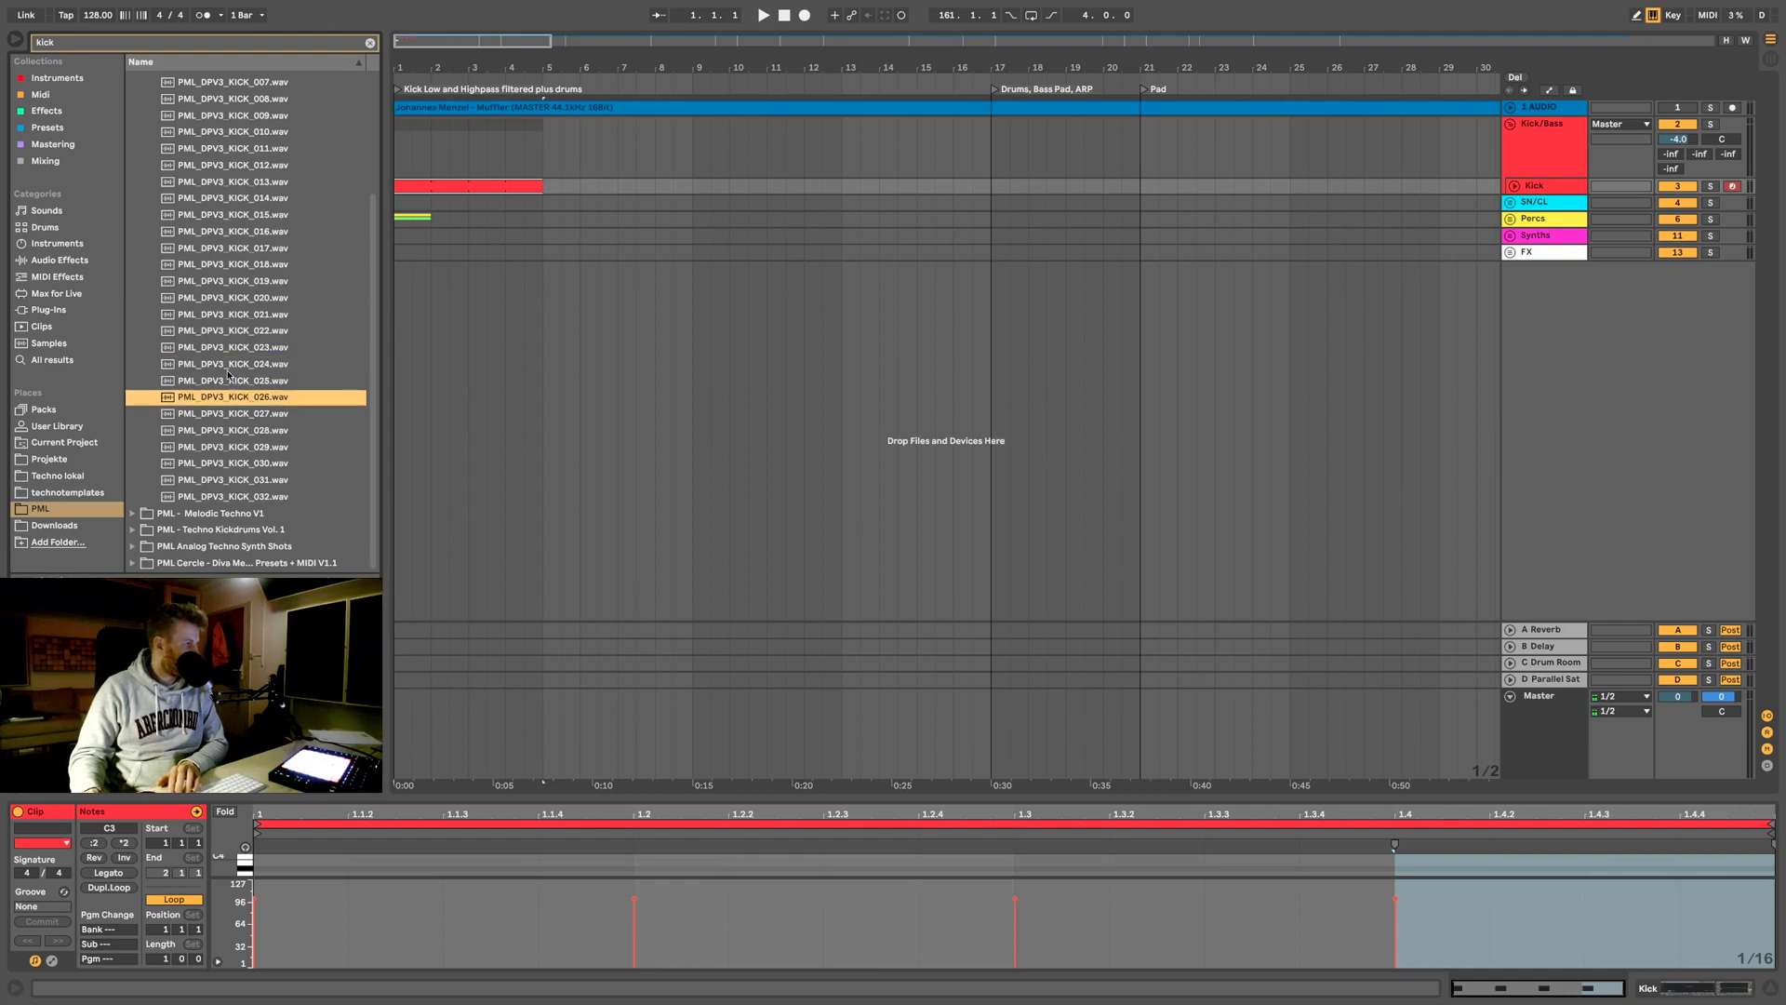
{"action": "key", "text": "Down"}
{"action": "key", "text": "Down"}
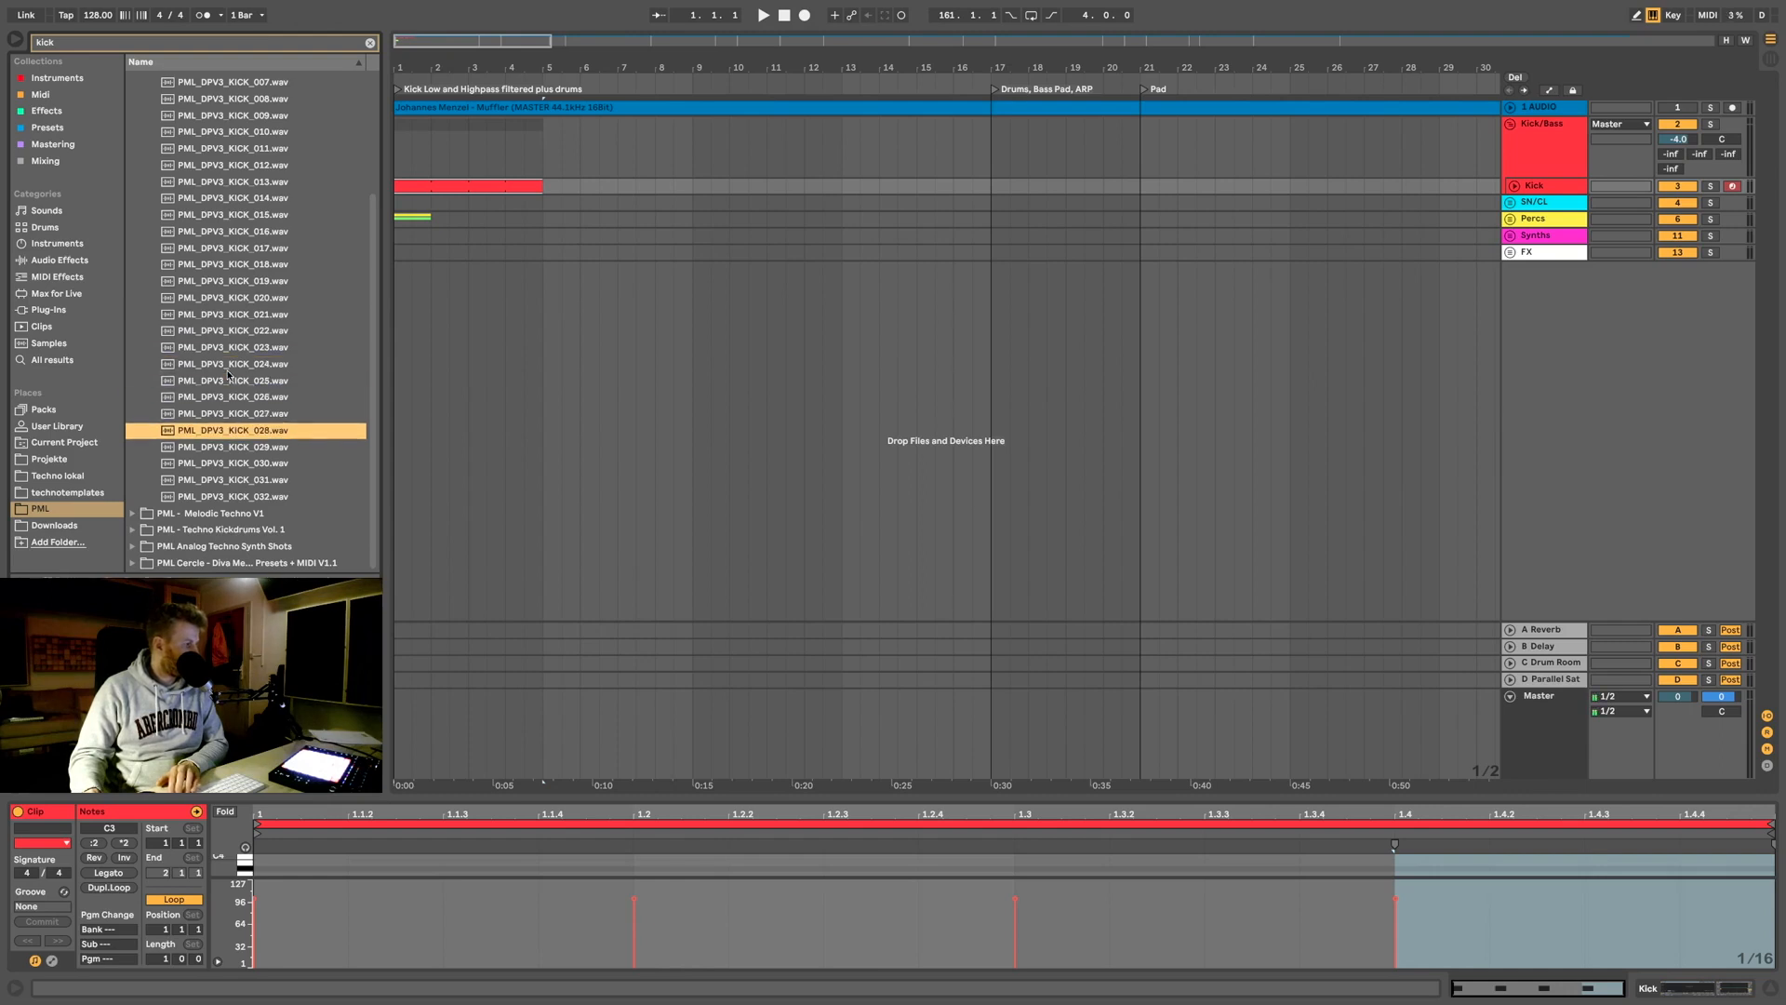
{"action": "key", "text": "Down"}
{"action": "key", "text": "Up"}
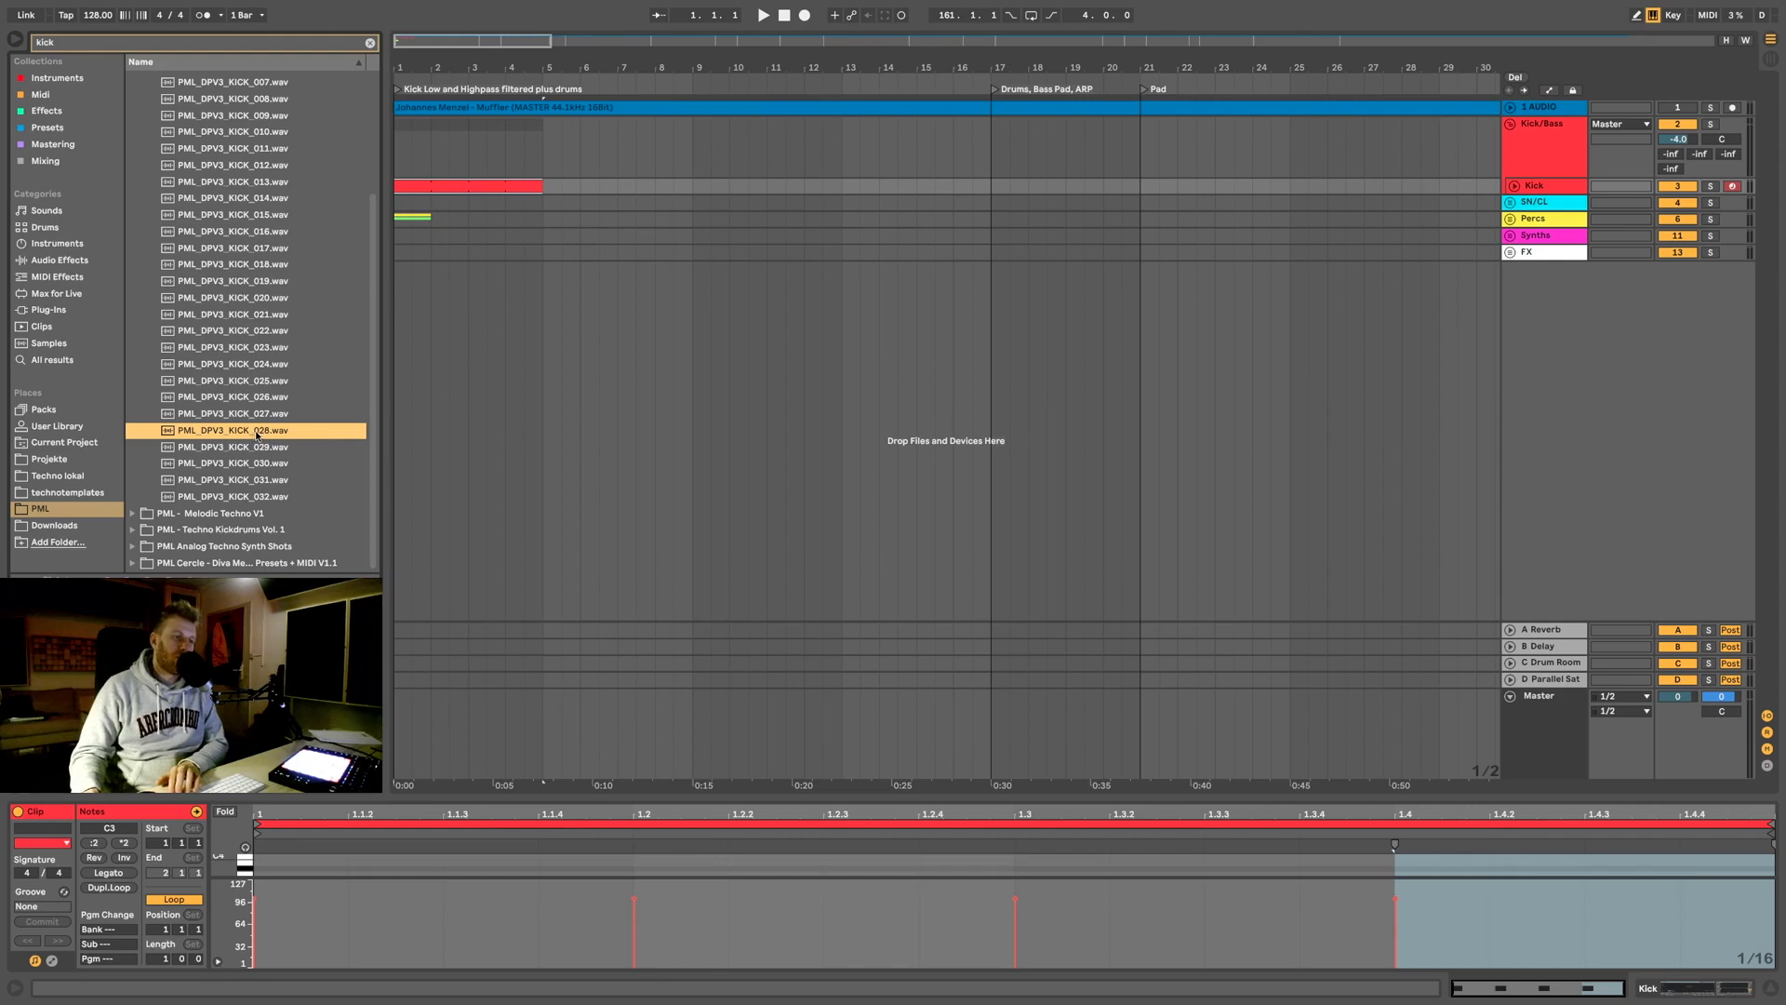
Step: Audition kicks 029 and 030, as well as 003 and 002, from the Deep Premium Vol. 3.0 folder
{"action": "scroll", "coordinate": [259, 444], "scroll_direction": "up", "scroll_amount": 5}
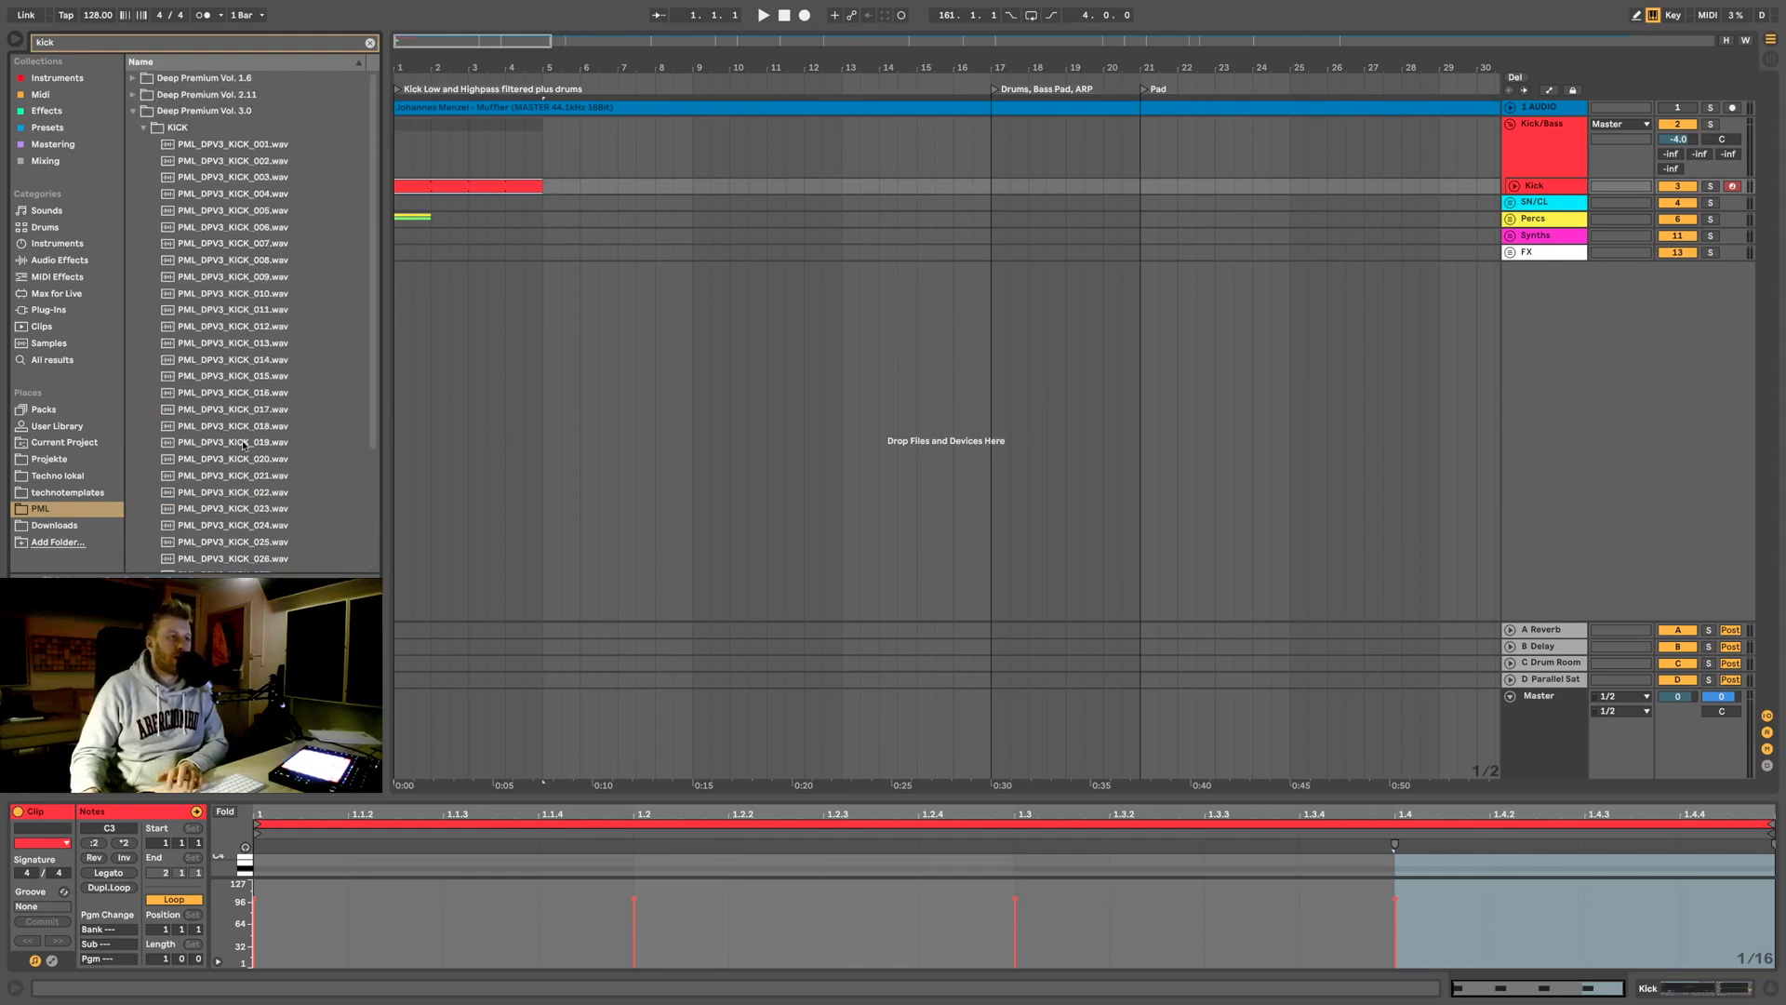
{"action": "scroll", "coordinate": [230, 209], "scroll_direction": "down", "scroll_amount": 4}
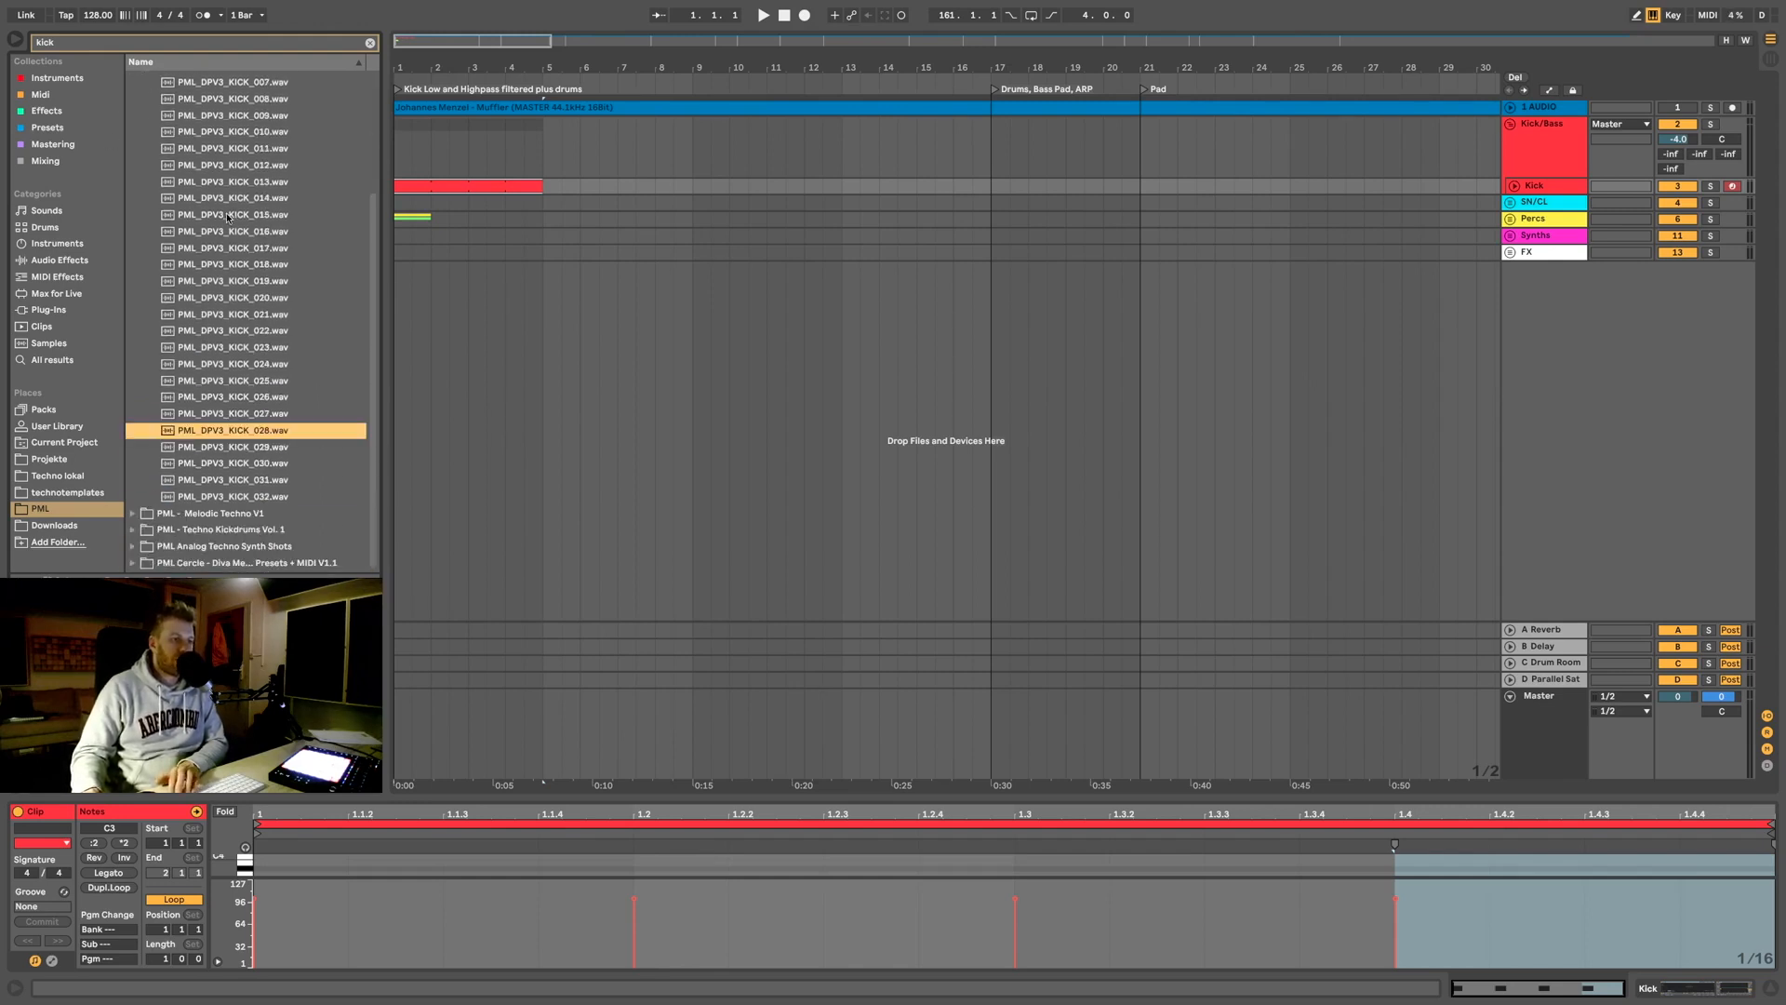
{"action": "left_click", "coordinate": [256, 449]}
{"action": "key", "text": "Down"}
{"action": "key", "text": "Down"}
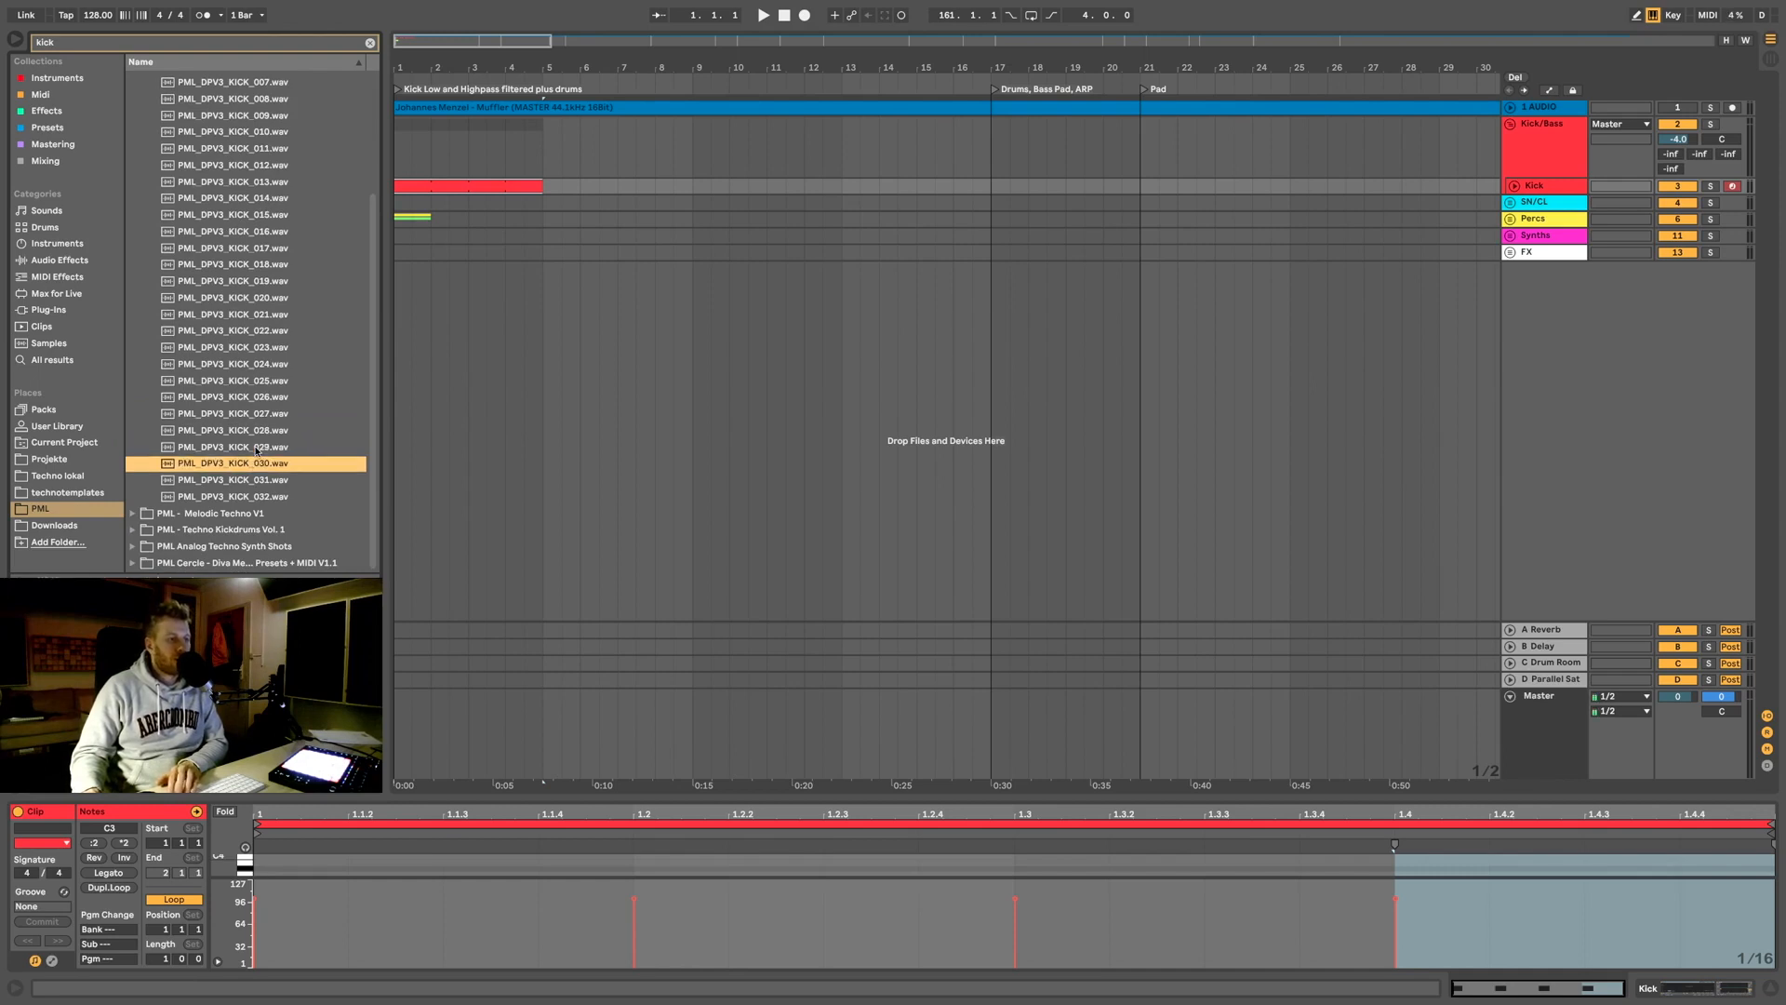
{"action": "scroll", "coordinate": [249, 182], "scroll_direction": "up", "scroll_amount": 4}
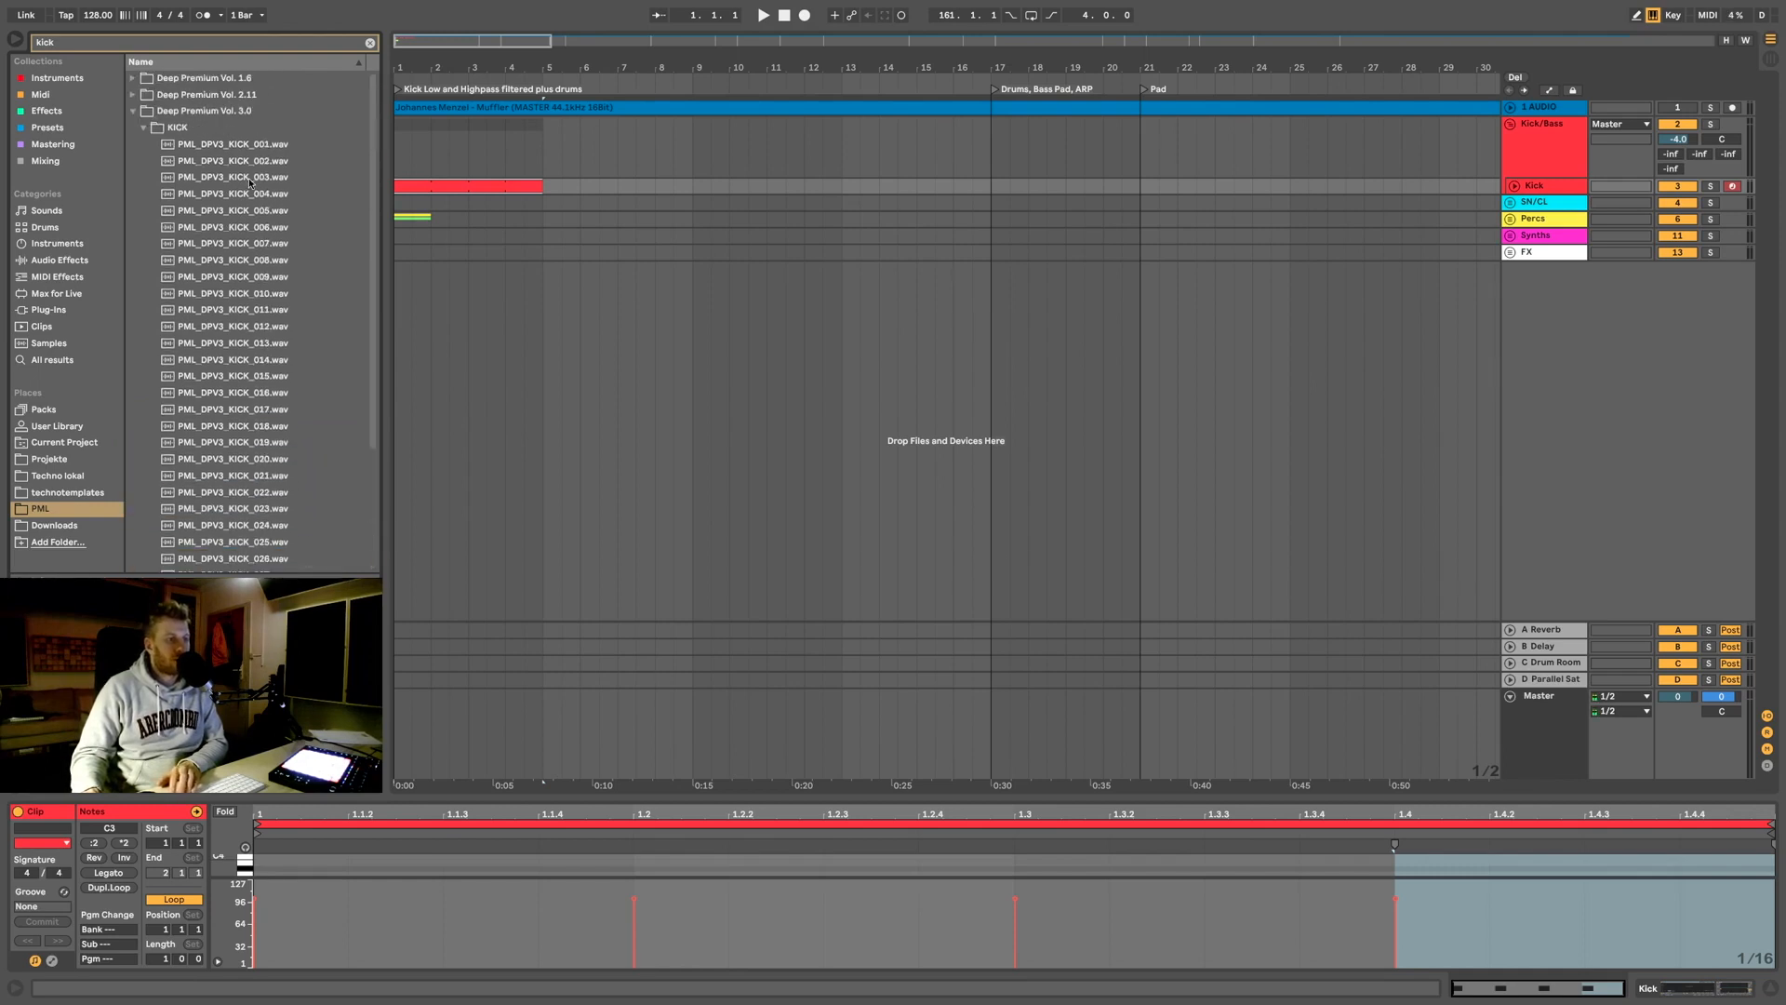
{"action": "left_click", "coordinate": [248, 177]}
{"action": "key", "text": "Up"}
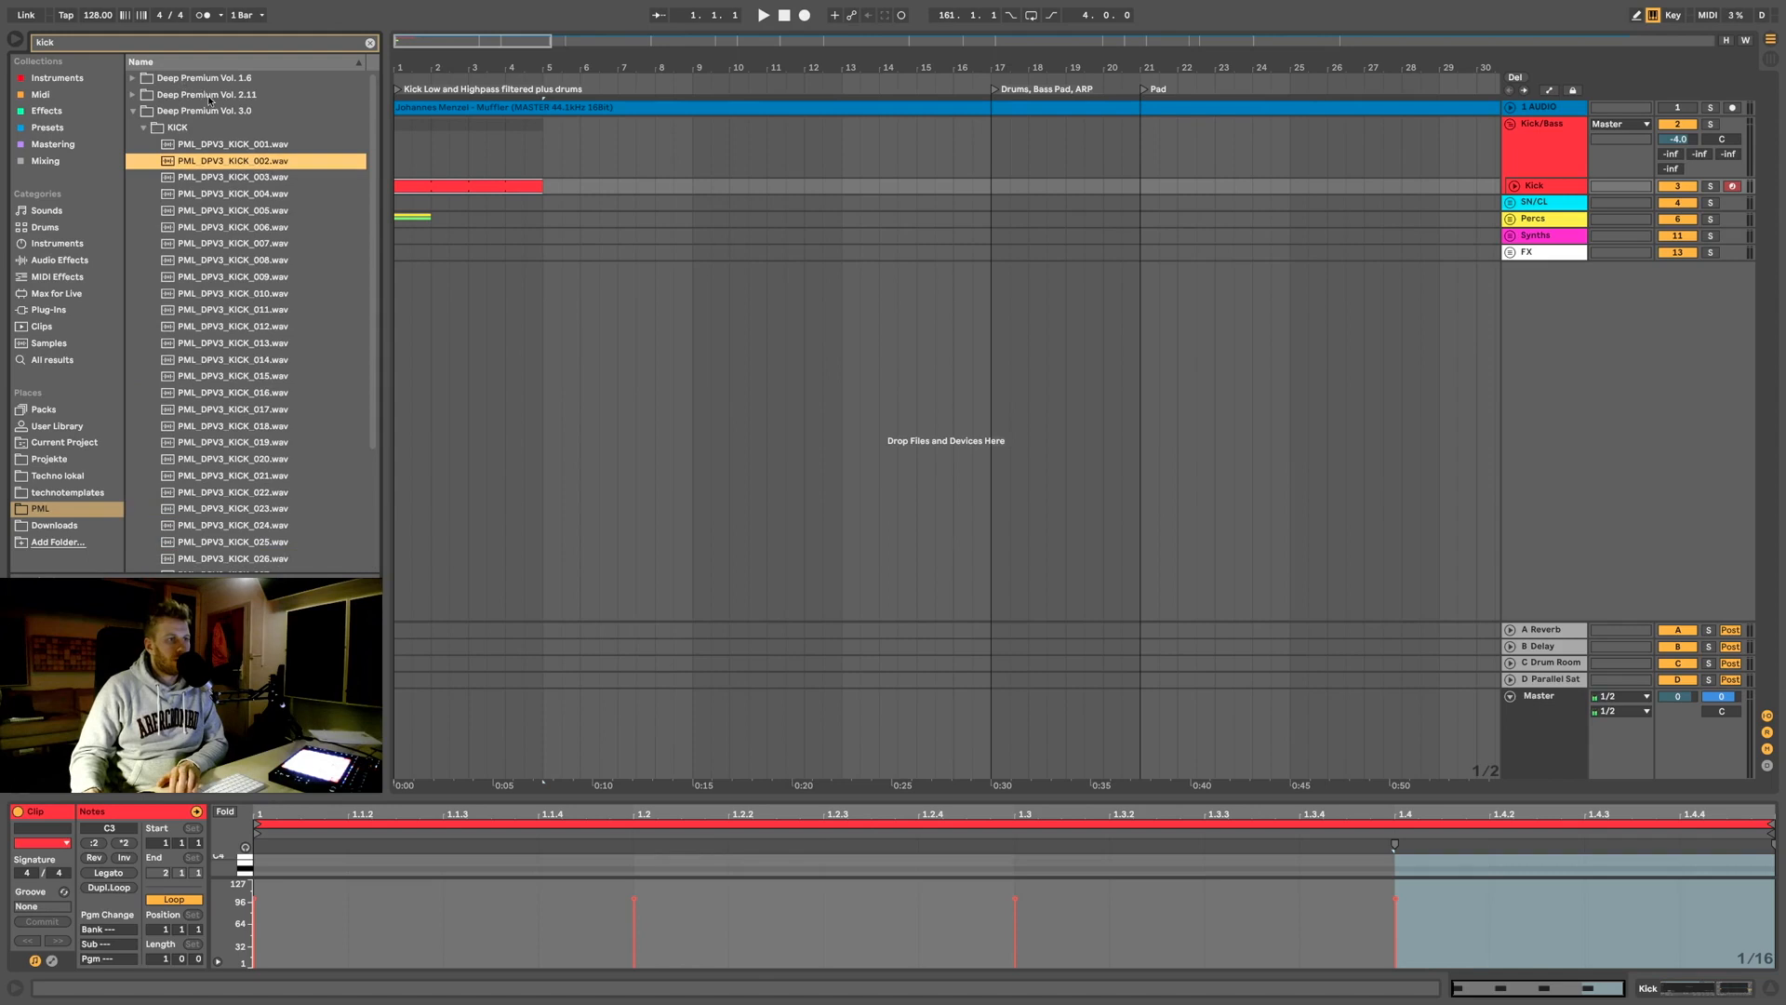
Step: Open the 01_KICK folder of Deep Premium Vol. 2.11 and audition samples down to PML_DPV2_KICK_2_TECH_009.wav
{"action": "left_click", "coordinate": [207, 93]}
{"action": "left_click", "coordinate": [207, 109]}
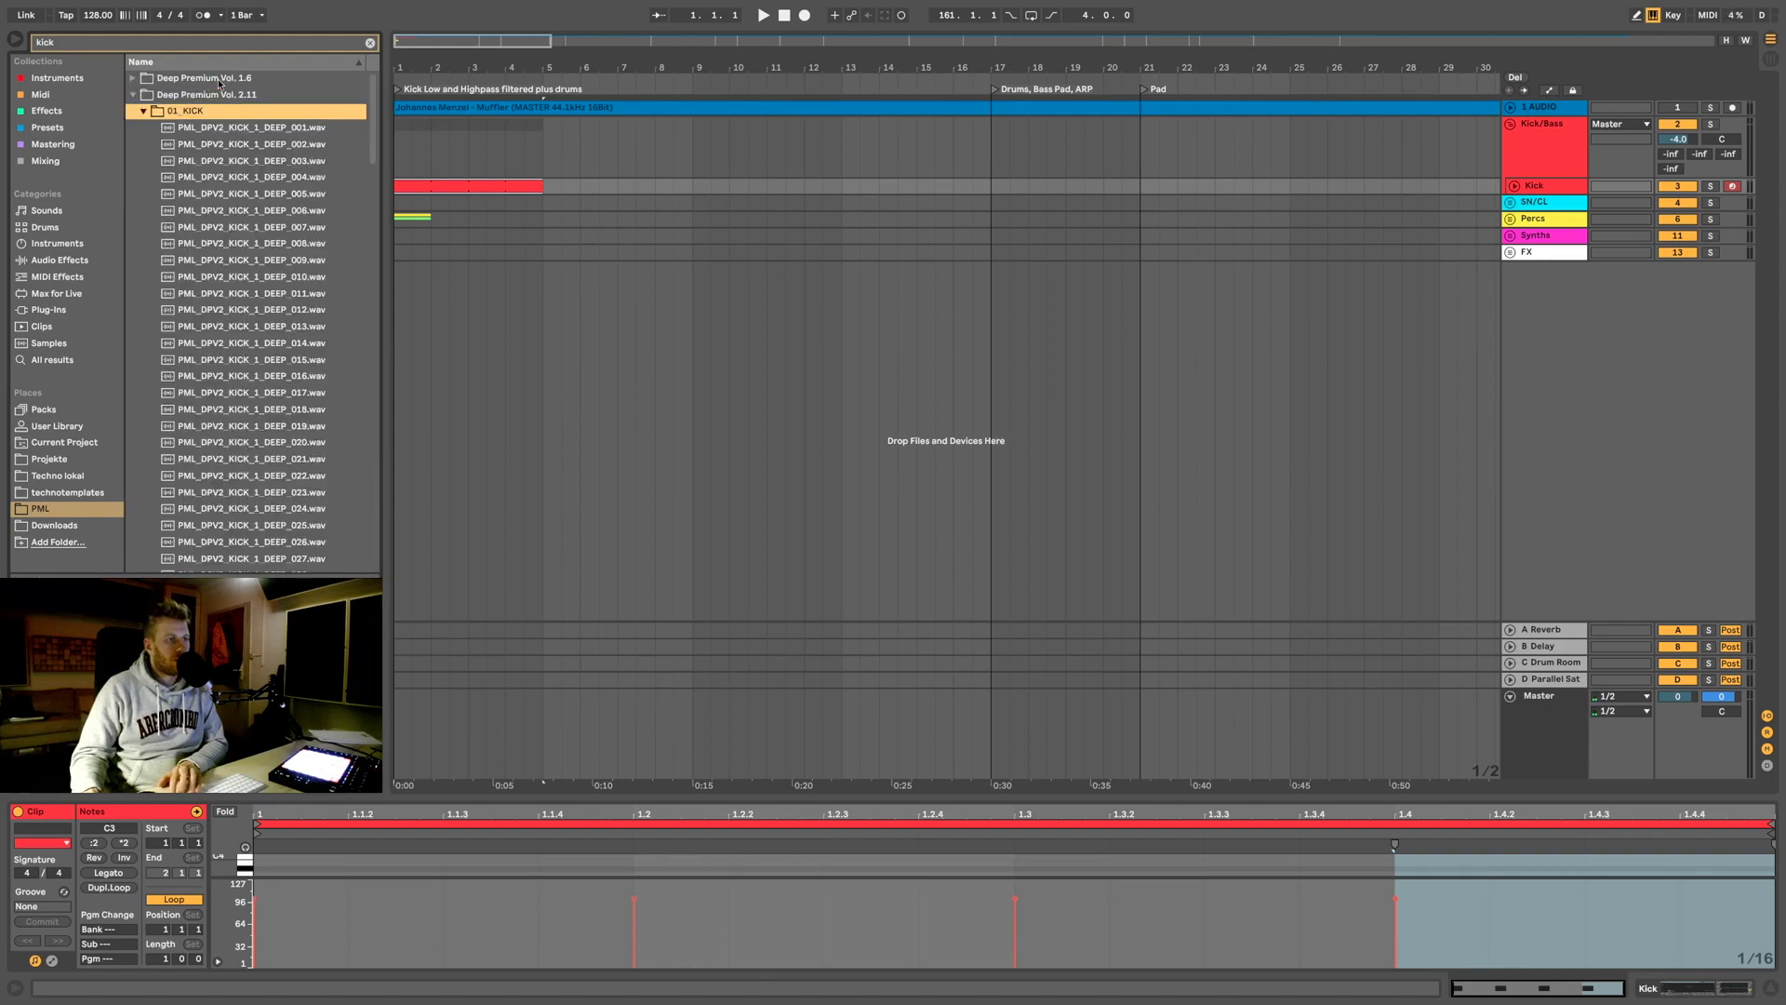
{"action": "scroll", "coordinate": [239, 375], "scroll_direction": "down", "scroll_amount": 3}
{"action": "left_click", "coordinate": [239, 375]}
{"action": "scroll", "coordinate": [240, 375], "scroll_direction": "down", "scroll_amount": 1}
{"action": "scroll", "coordinate": [239, 375], "scroll_direction": "down", "scroll_amount": 5}
{"action": "left_click", "coordinate": [239, 374]}
{"action": "scroll", "coordinate": [239, 375], "scroll_direction": "down", "scroll_amount": 4}
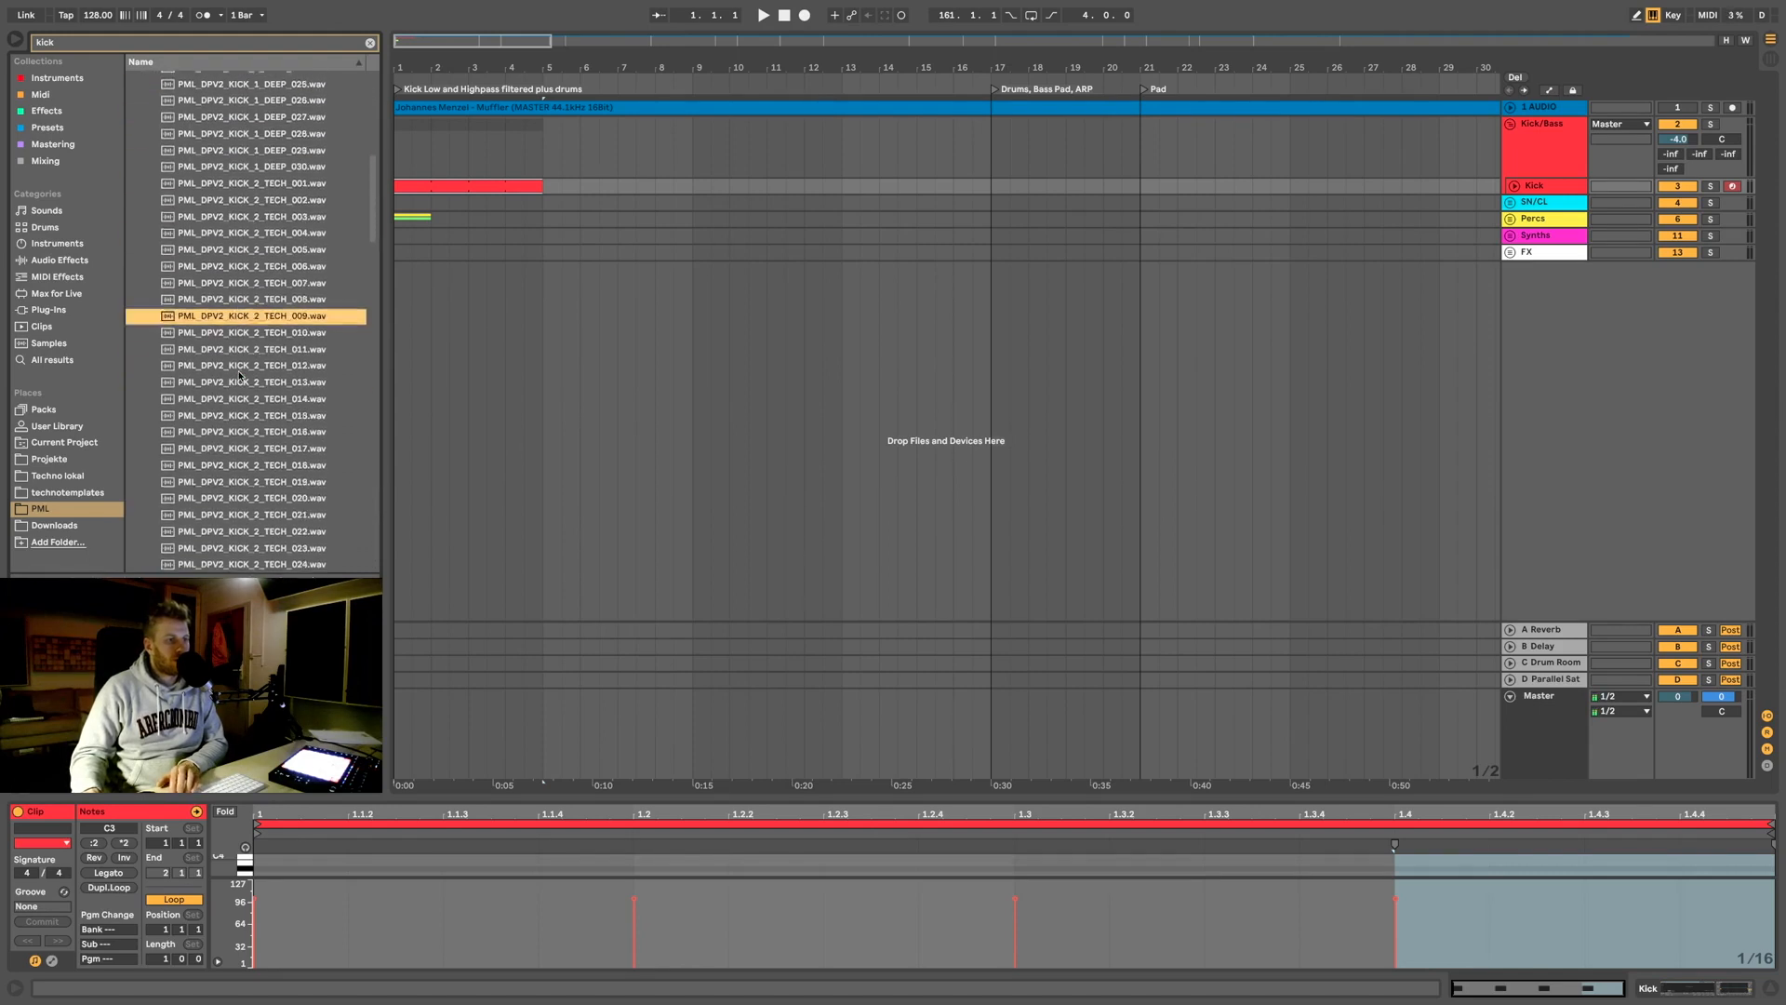
Step: Audition the Deep Premium Vol. 2 Tech kicks from 010 through 017, returning to PML_DPV2_KICK_2_TECH_016.wav
{"action": "key", "text": "Down"}
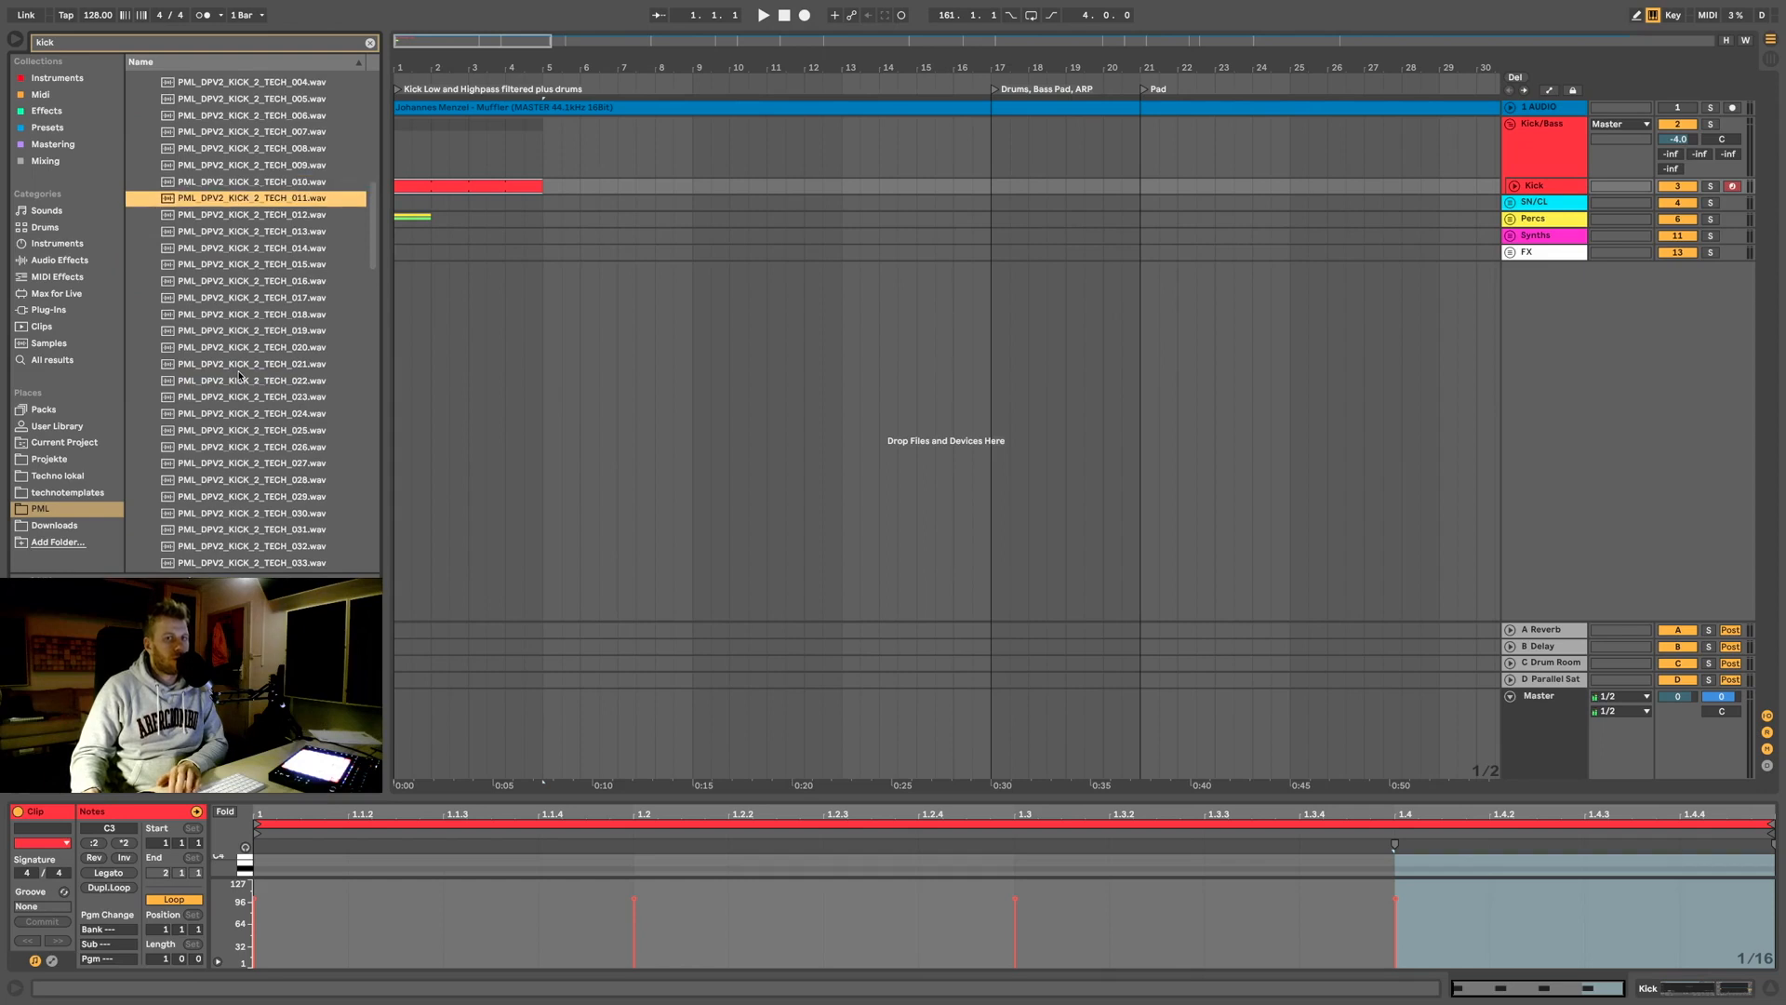
{"action": "key", "text": "Down"}
{"action": "key", "text": "Down"}
{"action": "key", "text": "Down"}
{"action": "key", "text": "Down"}
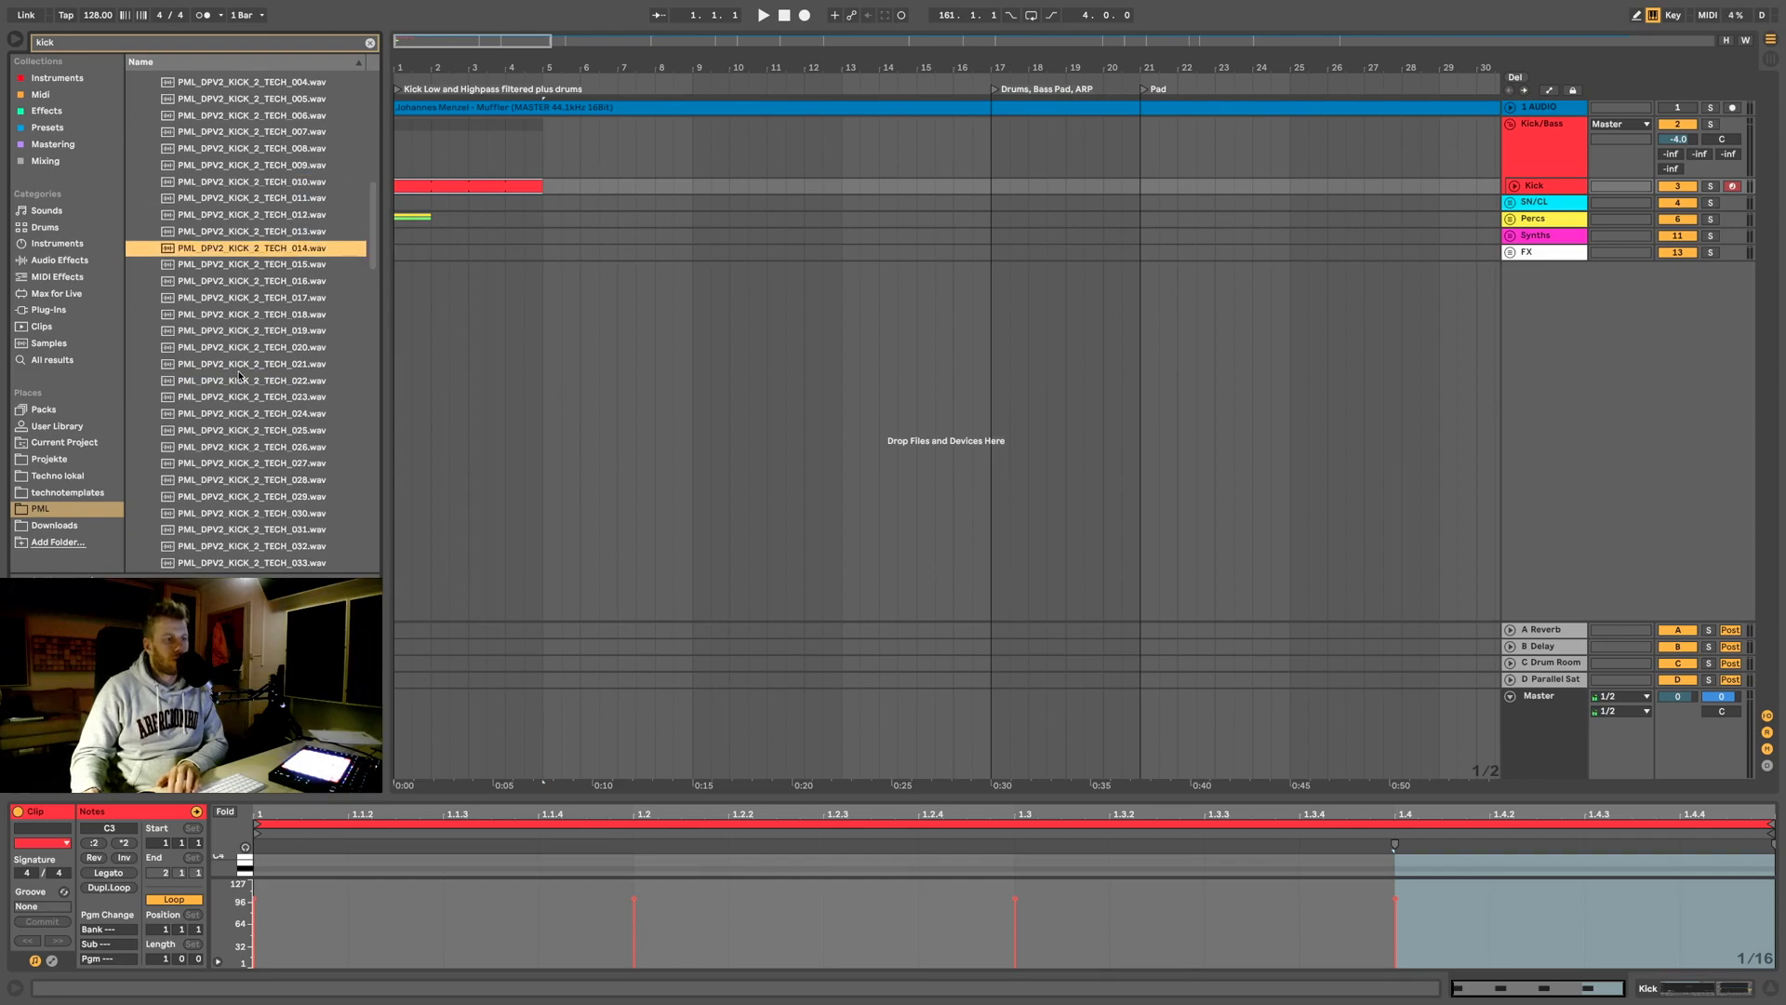
{"action": "key", "text": "Down"}
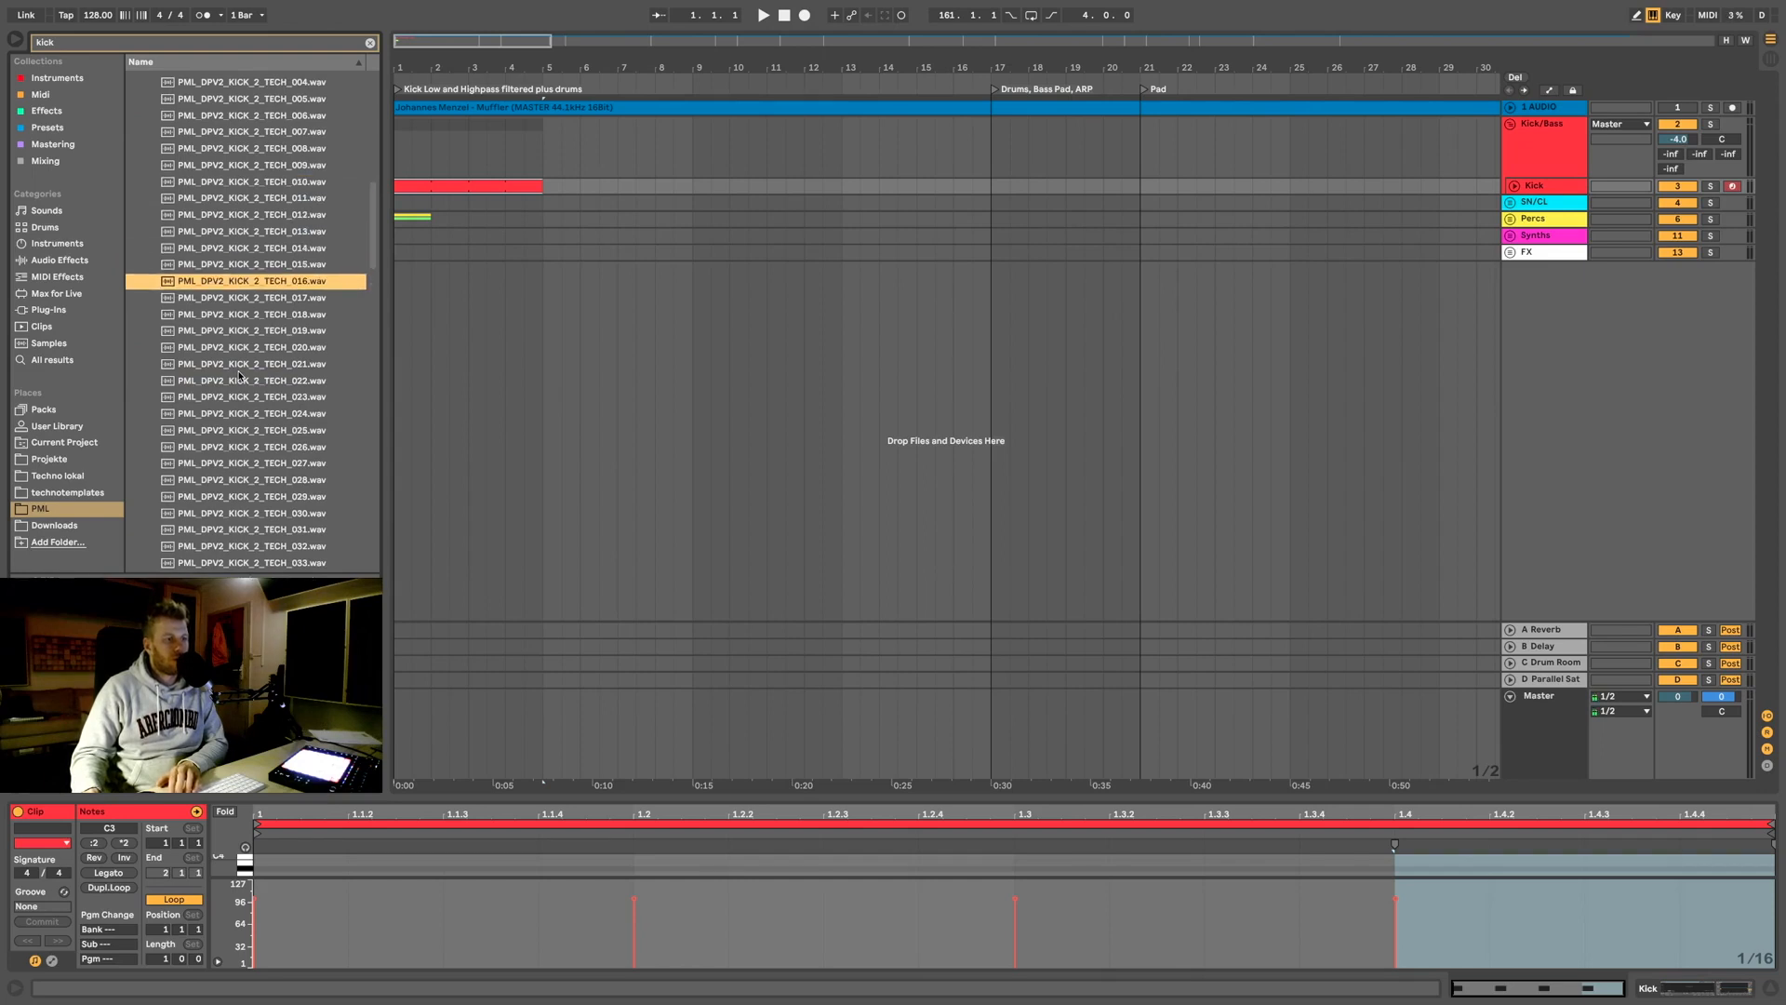
{"action": "key", "text": "Down"}
{"action": "key", "text": "Up"}
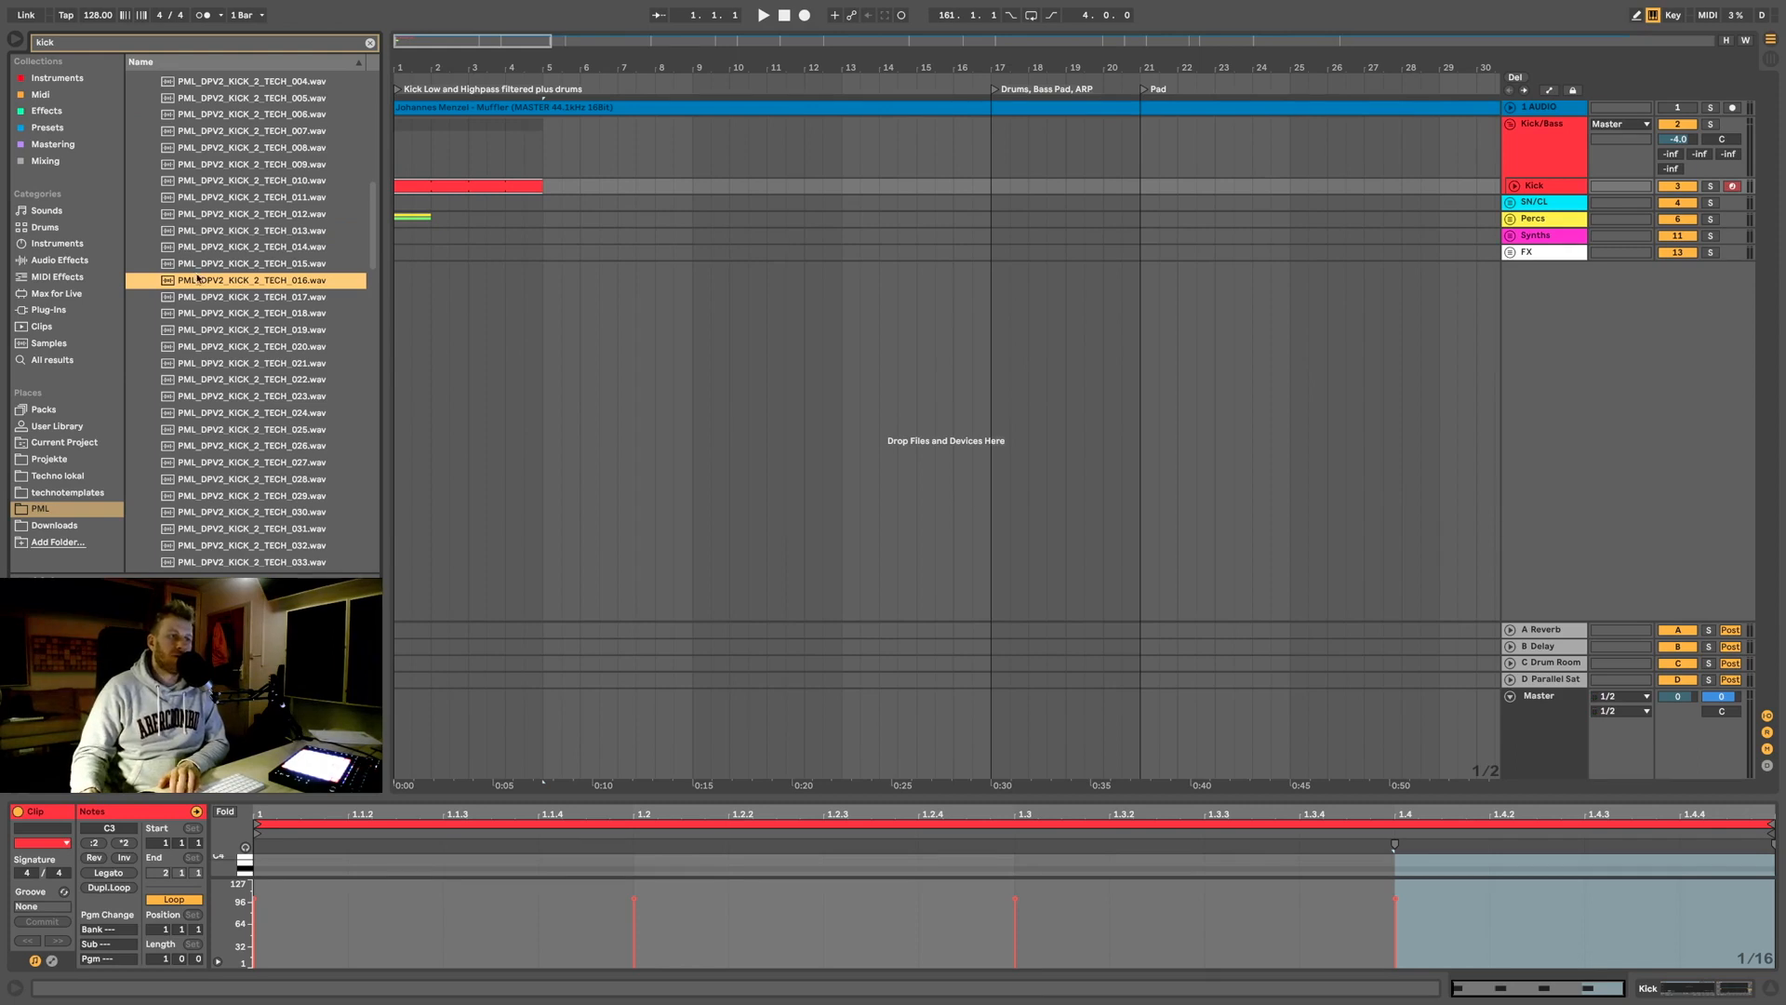
Step: Re-audition the Tech kicks upward from PML_DPV2_KICK_2_TECH_011.wav to PML_DPV2_KICK_2_TECH_008.wav
{"action": "left_click", "coordinate": [237, 198]}
{"action": "key", "text": "Up"}
{"action": "key", "text": "Up"}
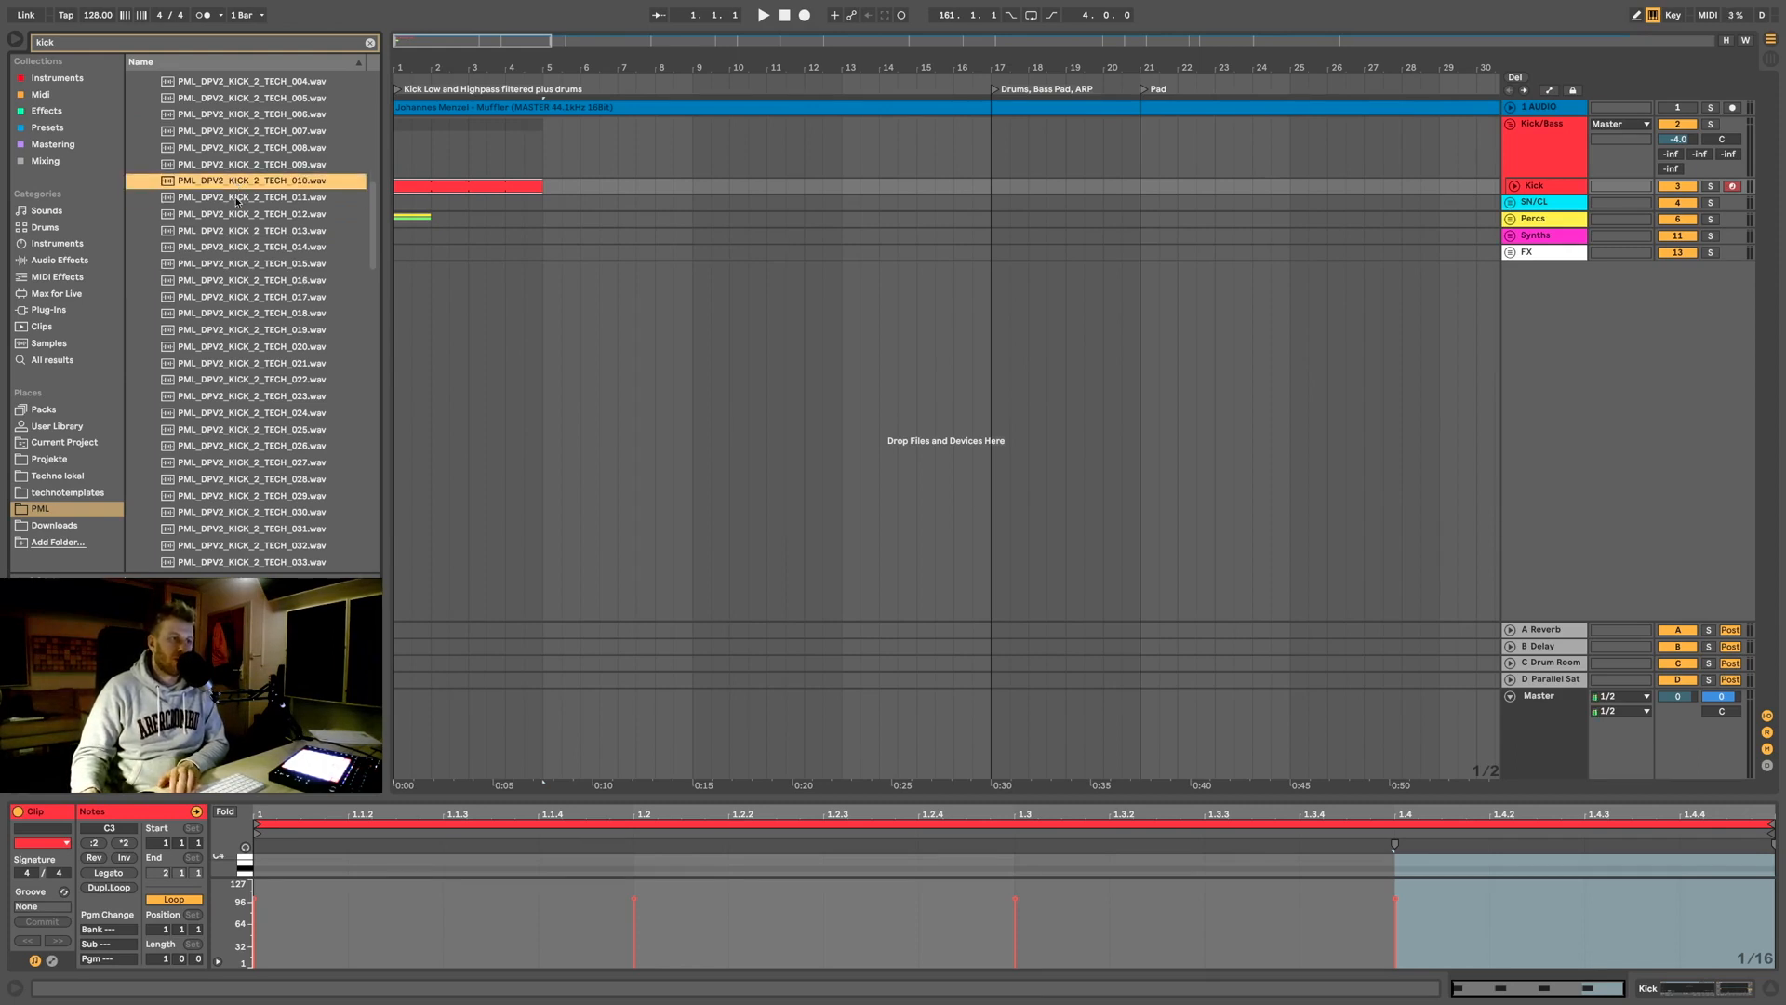
{"action": "scroll", "coordinate": [238, 200], "scroll_direction": "up", "scroll_amount": 4}
{"action": "key", "text": "Up"}
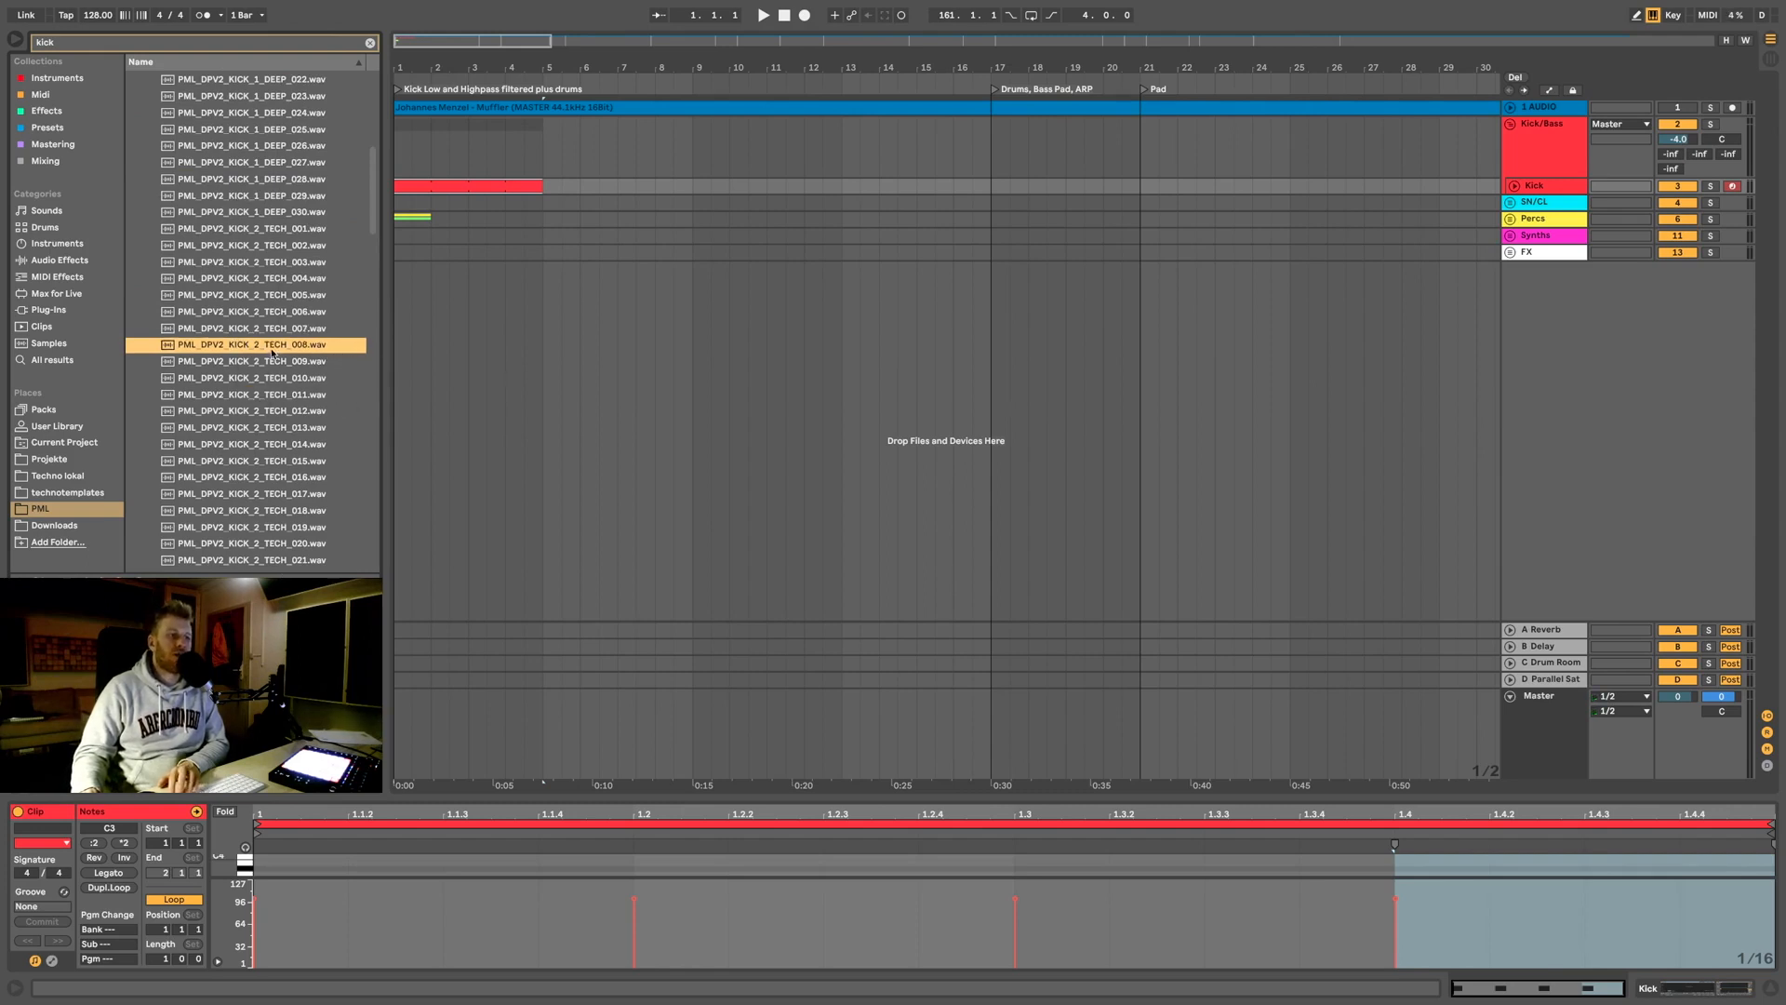
Step: Compare the Tech kicks from 013 through 017 again and settle on PML_DPV2_KICK_2_TECH_016.wav
{"action": "scroll", "coordinate": [265, 346], "scroll_direction": "down", "scroll_amount": 2}
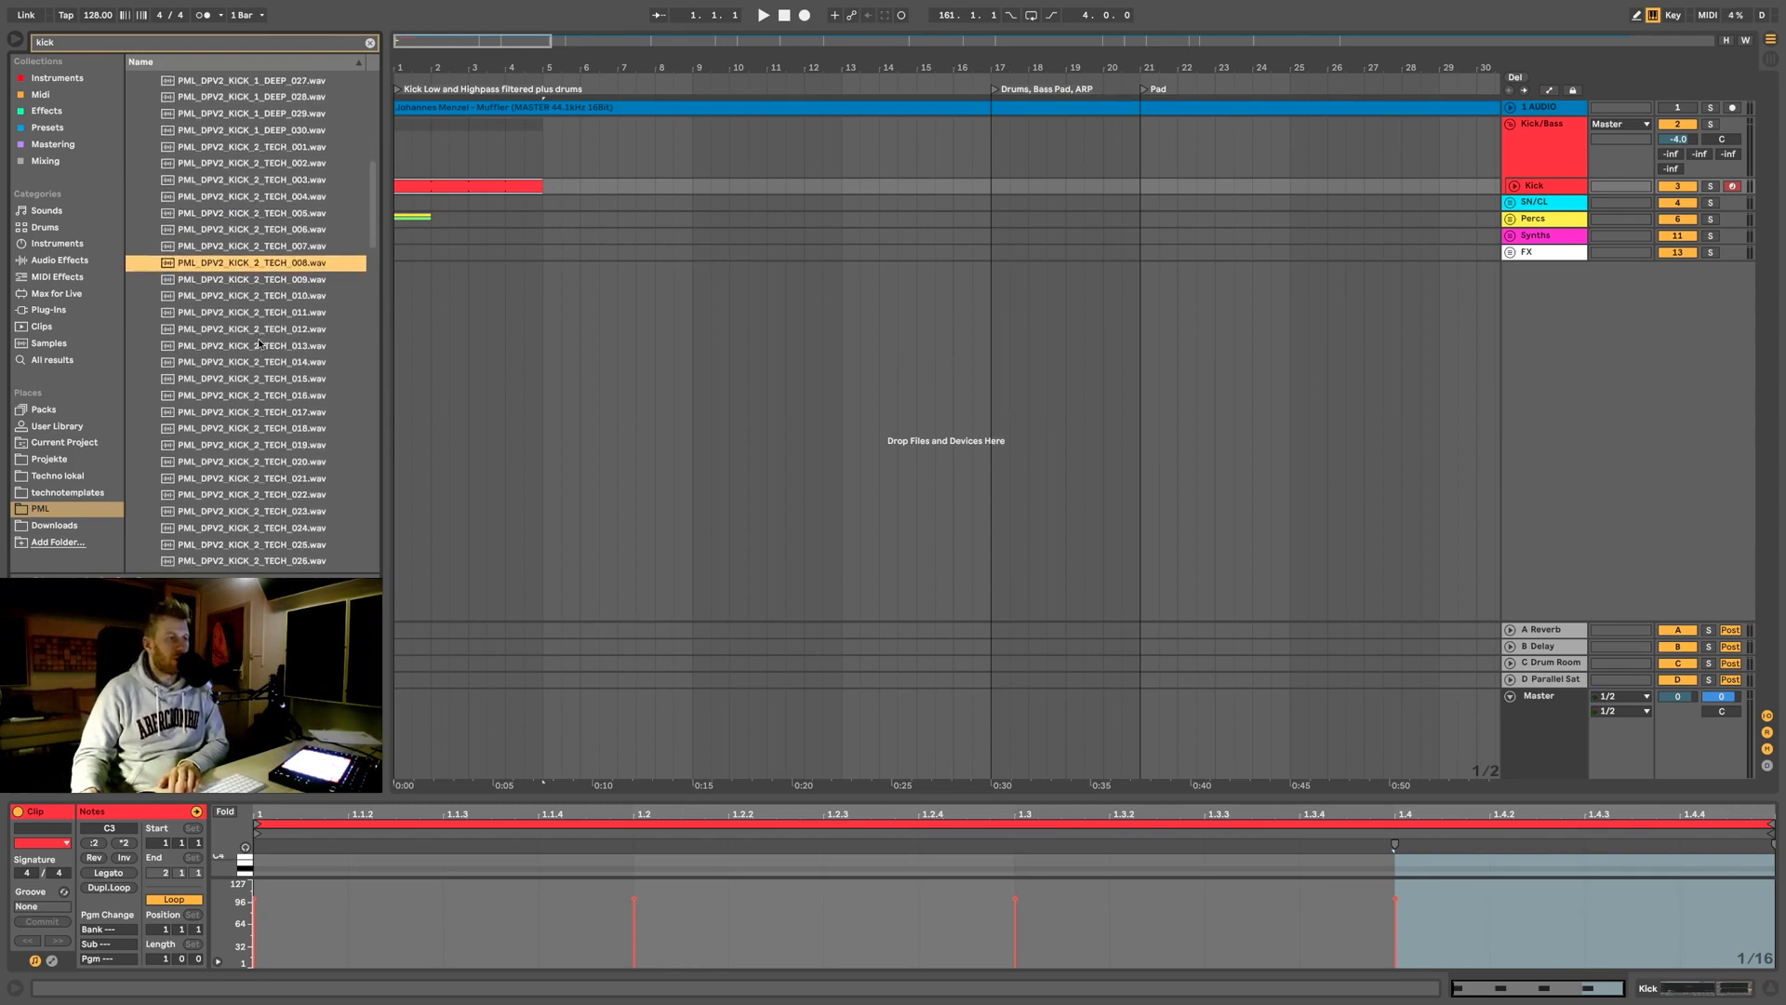
{"action": "scroll", "coordinate": [260, 344], "scroll_direction": "down", "scroll_amount": 1}
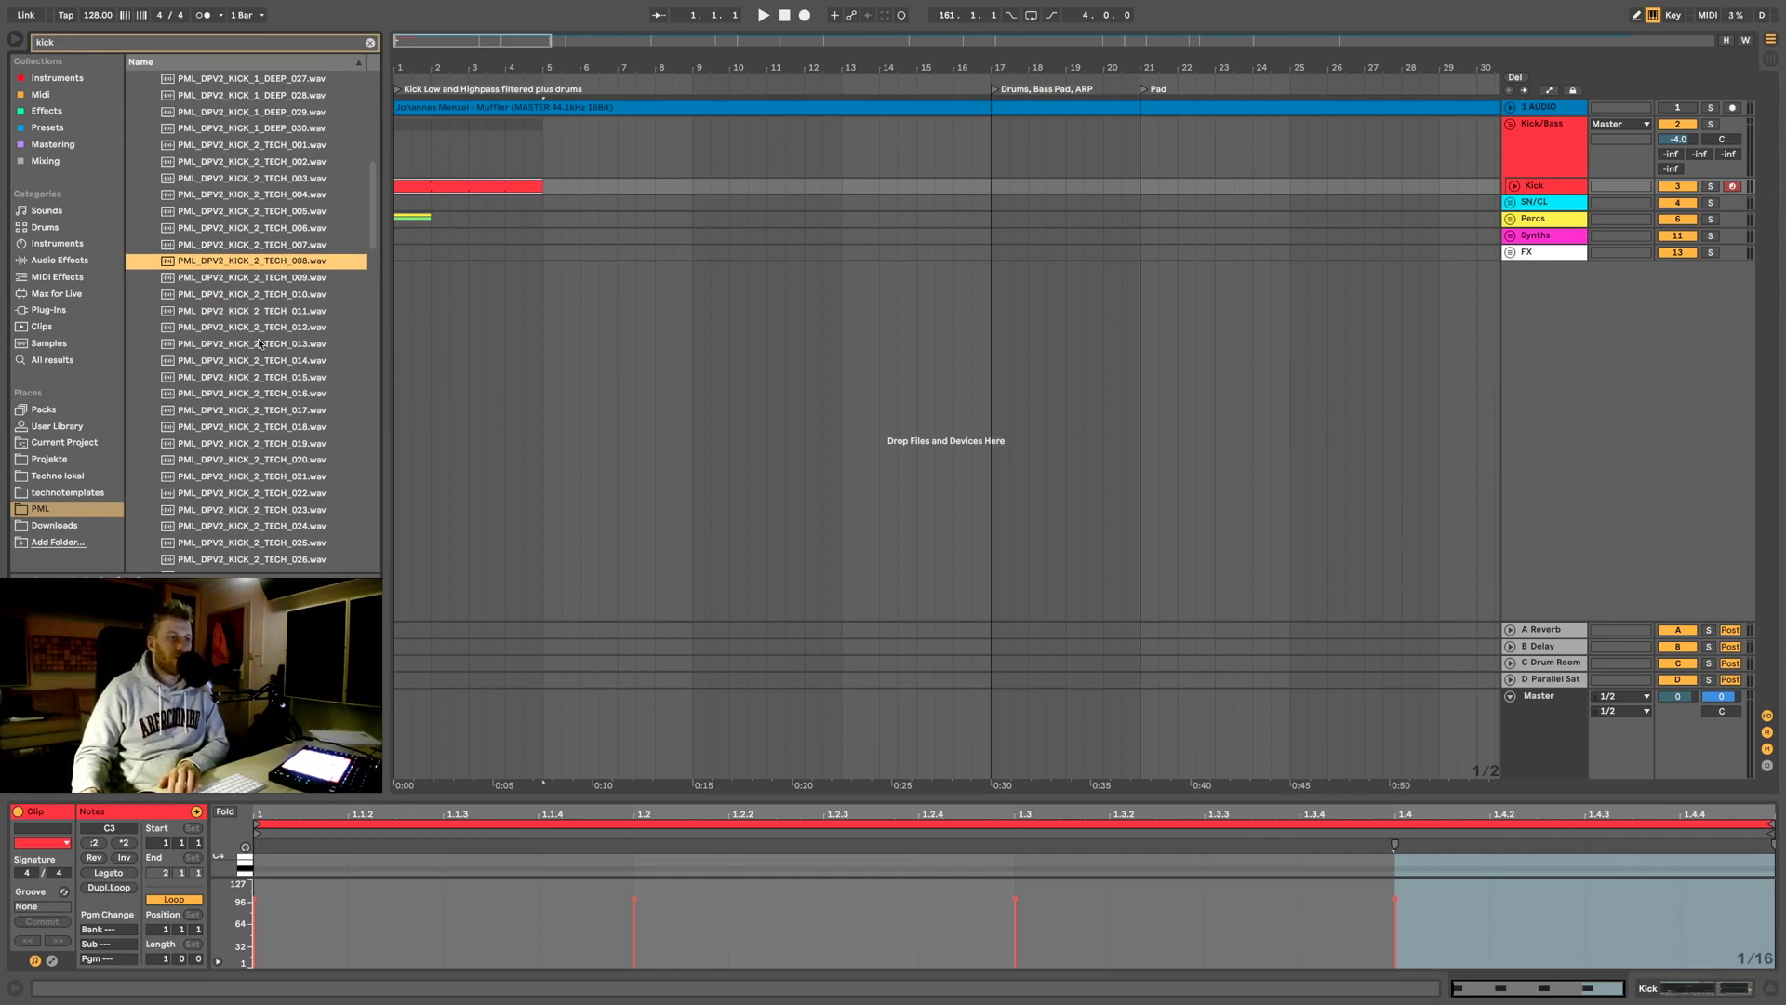
{"action": "left_click", "coordinate": [259, 342]}
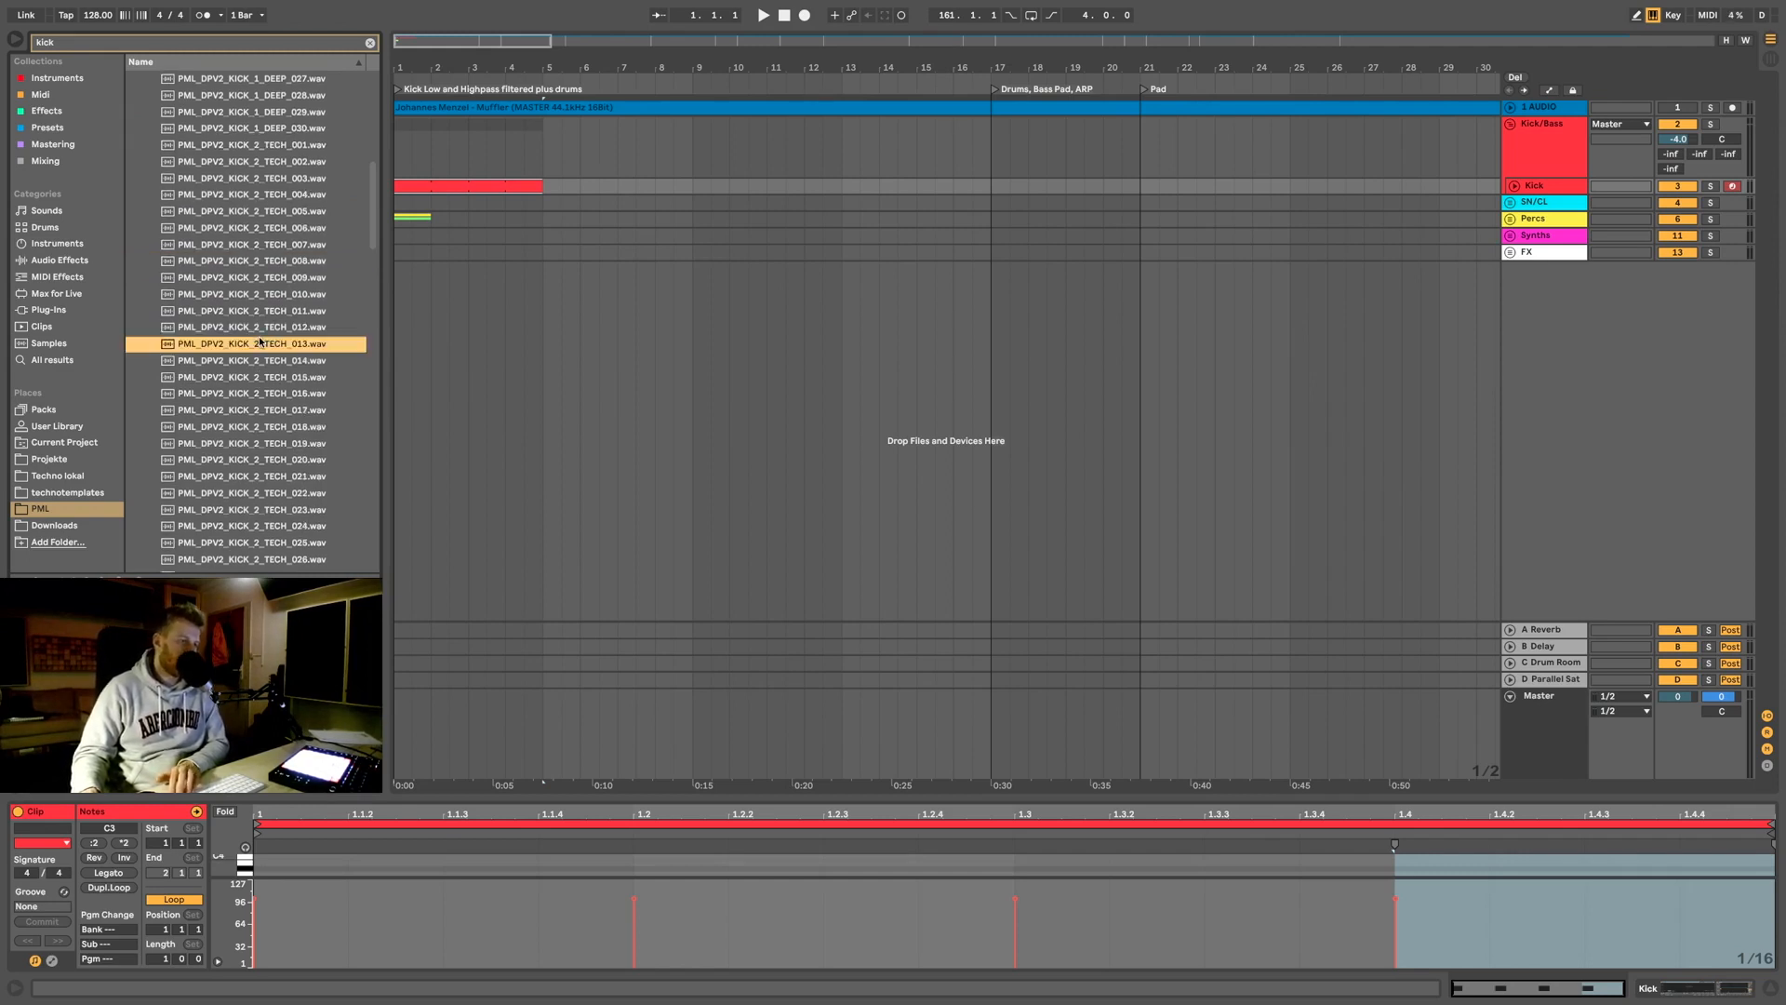
{"action": "scroll", "coordinate": [258, 341], "scroll_direction": "down", "scroll_amount": 1}
{"action": "left_click", "coordinate": [260, 341]}
{"action": "key", "text": "Down"}
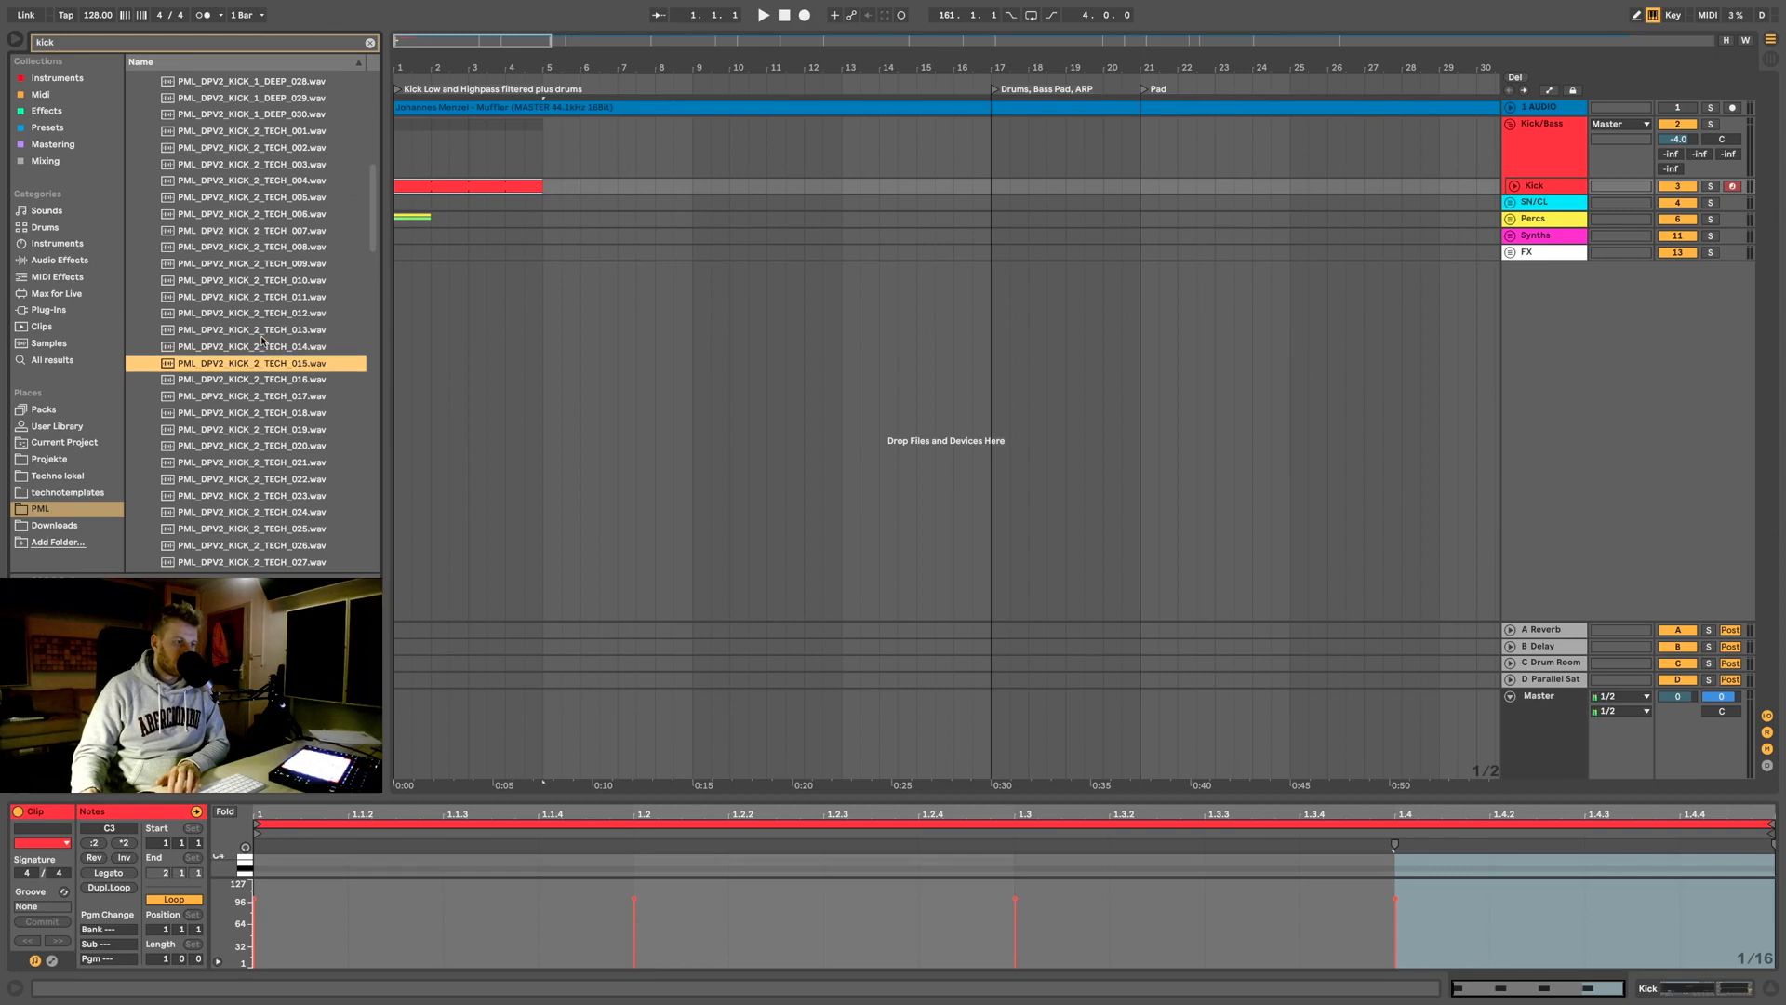
{"action": "key", "text": "Down"}
{"action": "key", "text": "Down"}
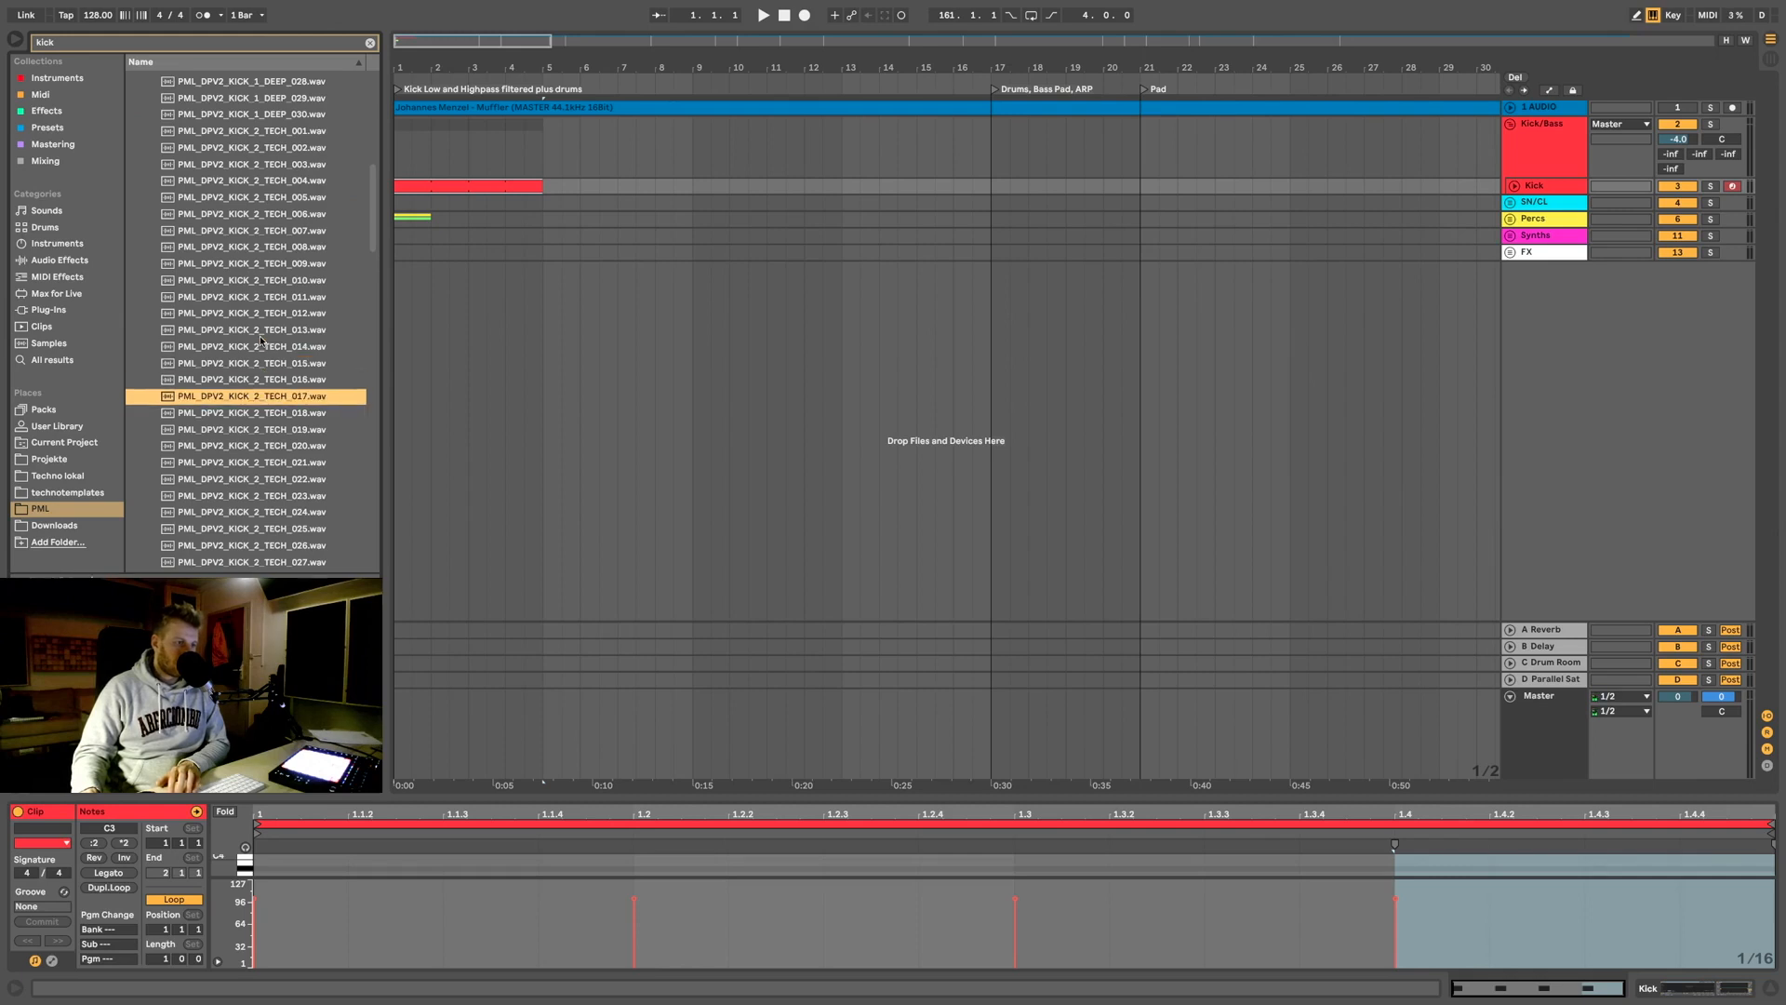
{"action": "key", "text": "Up"}
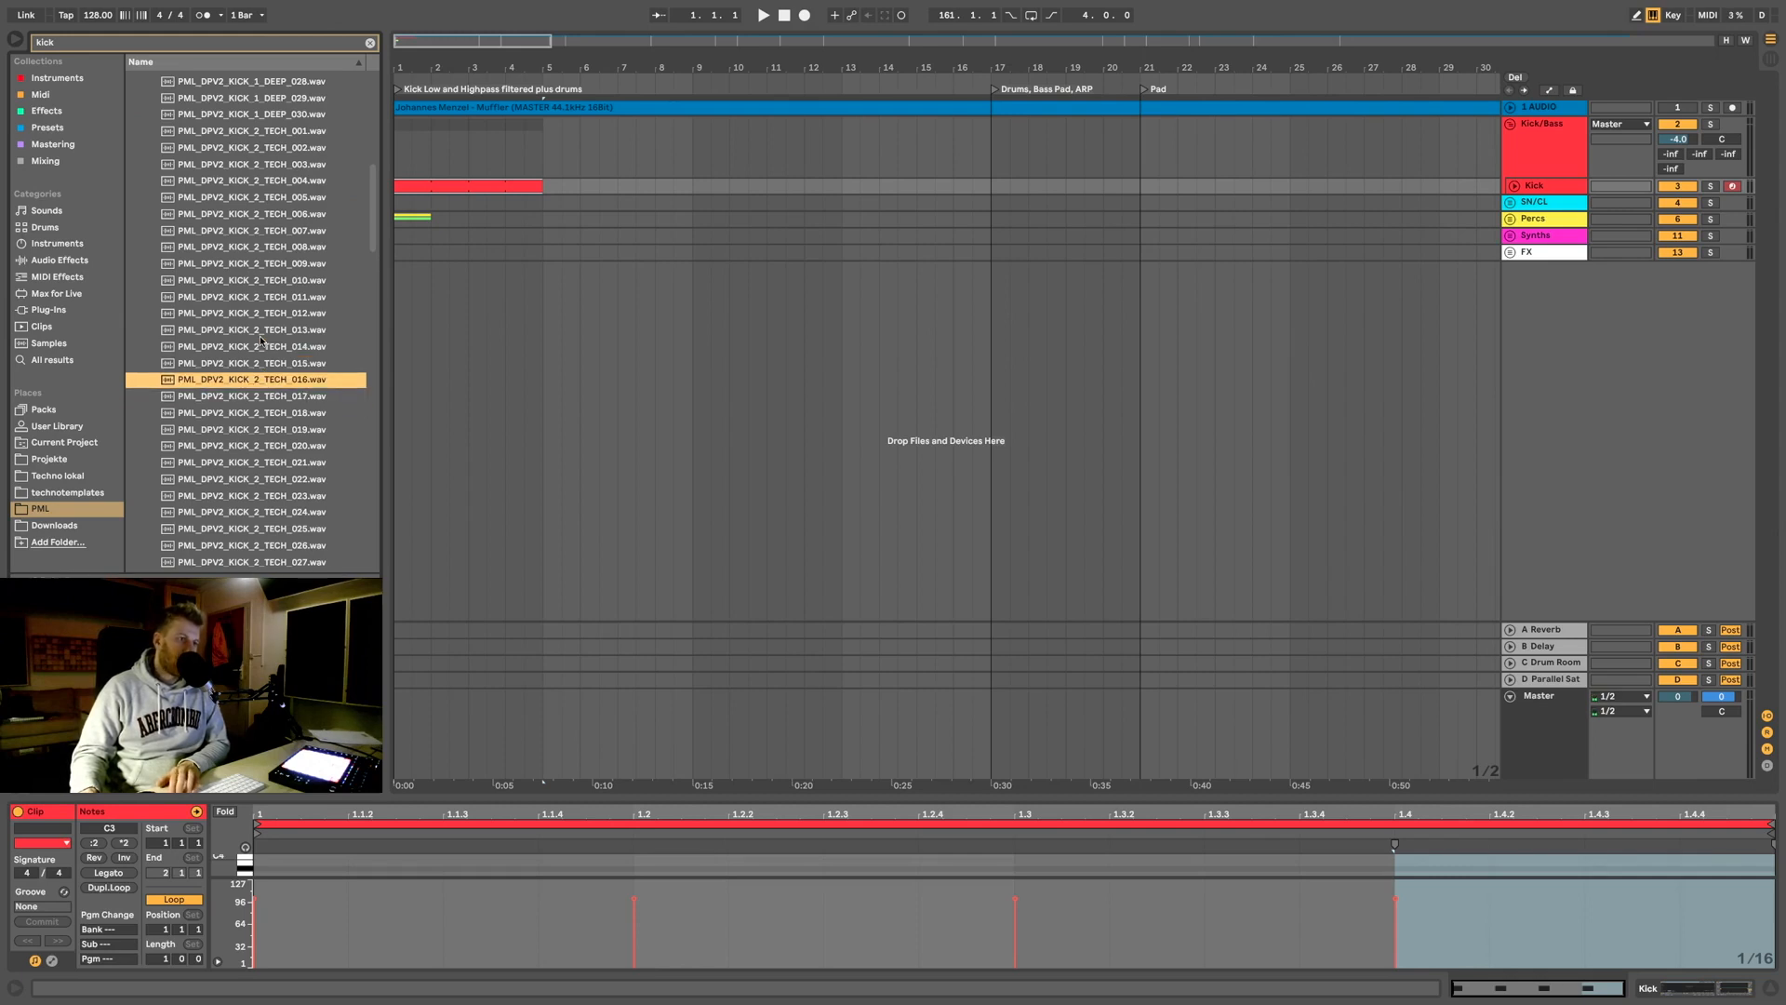
Step: Load PML_DPV2_KICK_2_TECH_016.wav into the Kick track's Simpler and delete the EQ Eight from its device chain
{"action": "left_click", "coordinate": [1514, 186]}
{"action": "left_click", "coordinate": [1559, 199]}
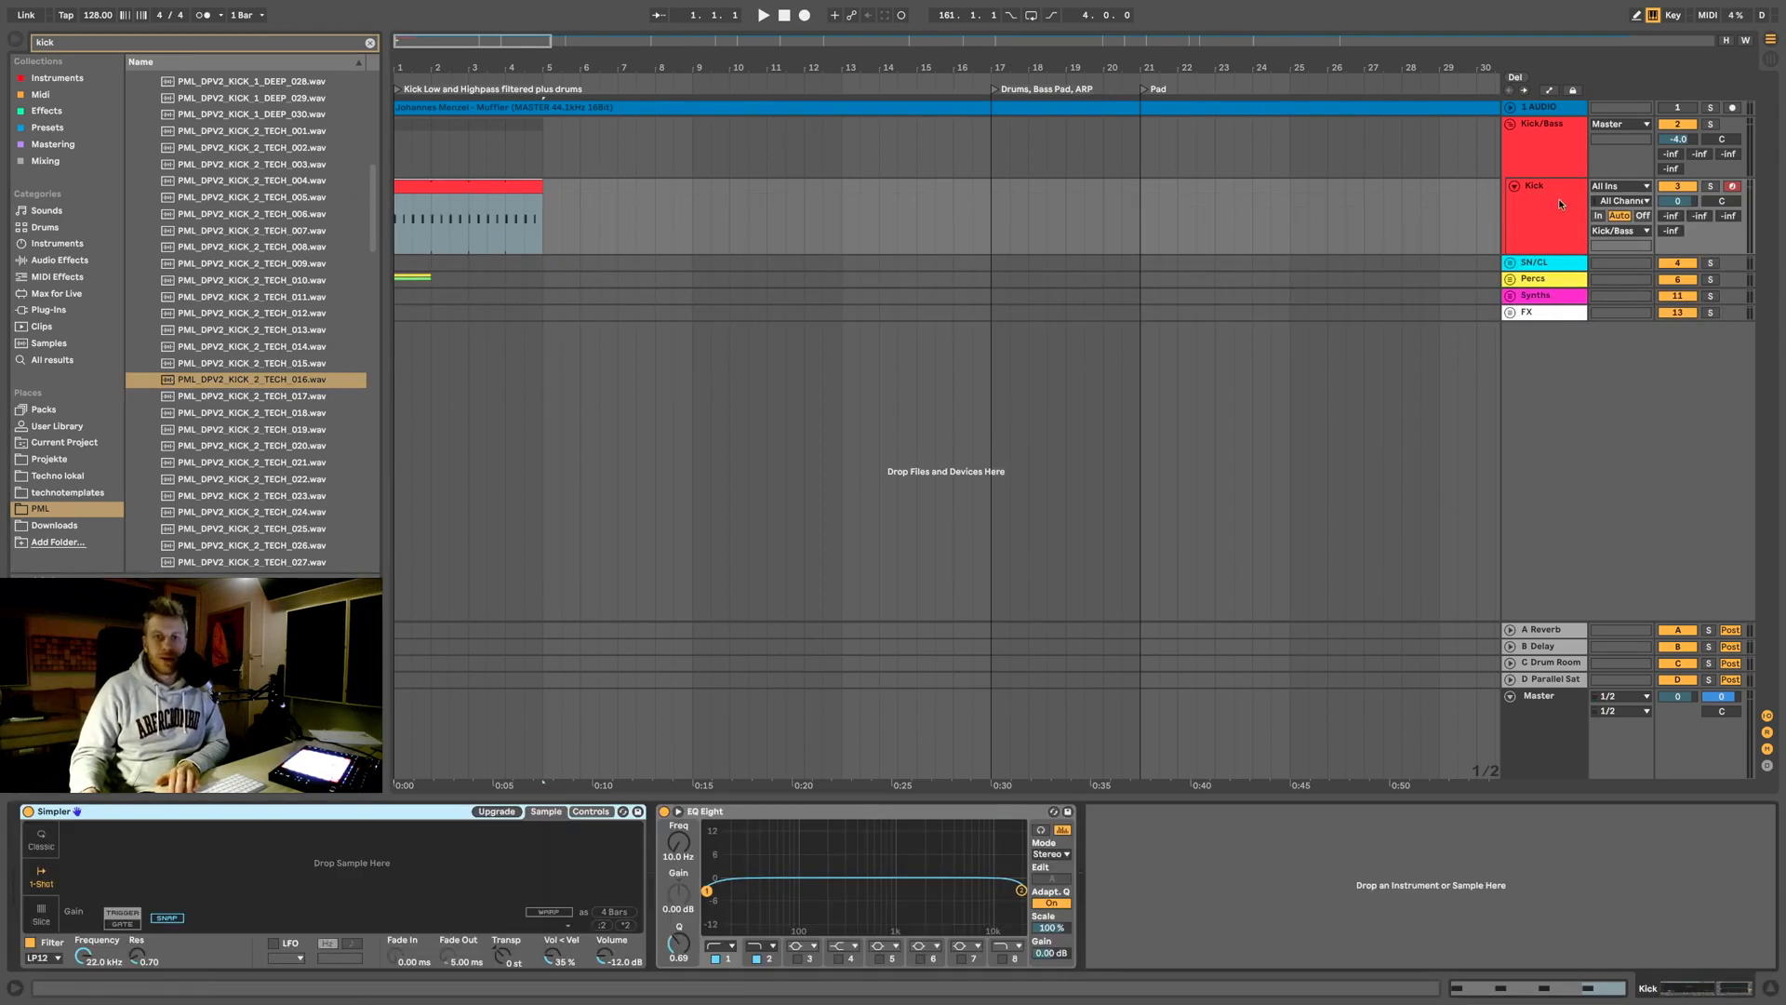
{"action": "left_click_drag", "start_coordinate": [261, 384], "coordinate": [377, 871]}
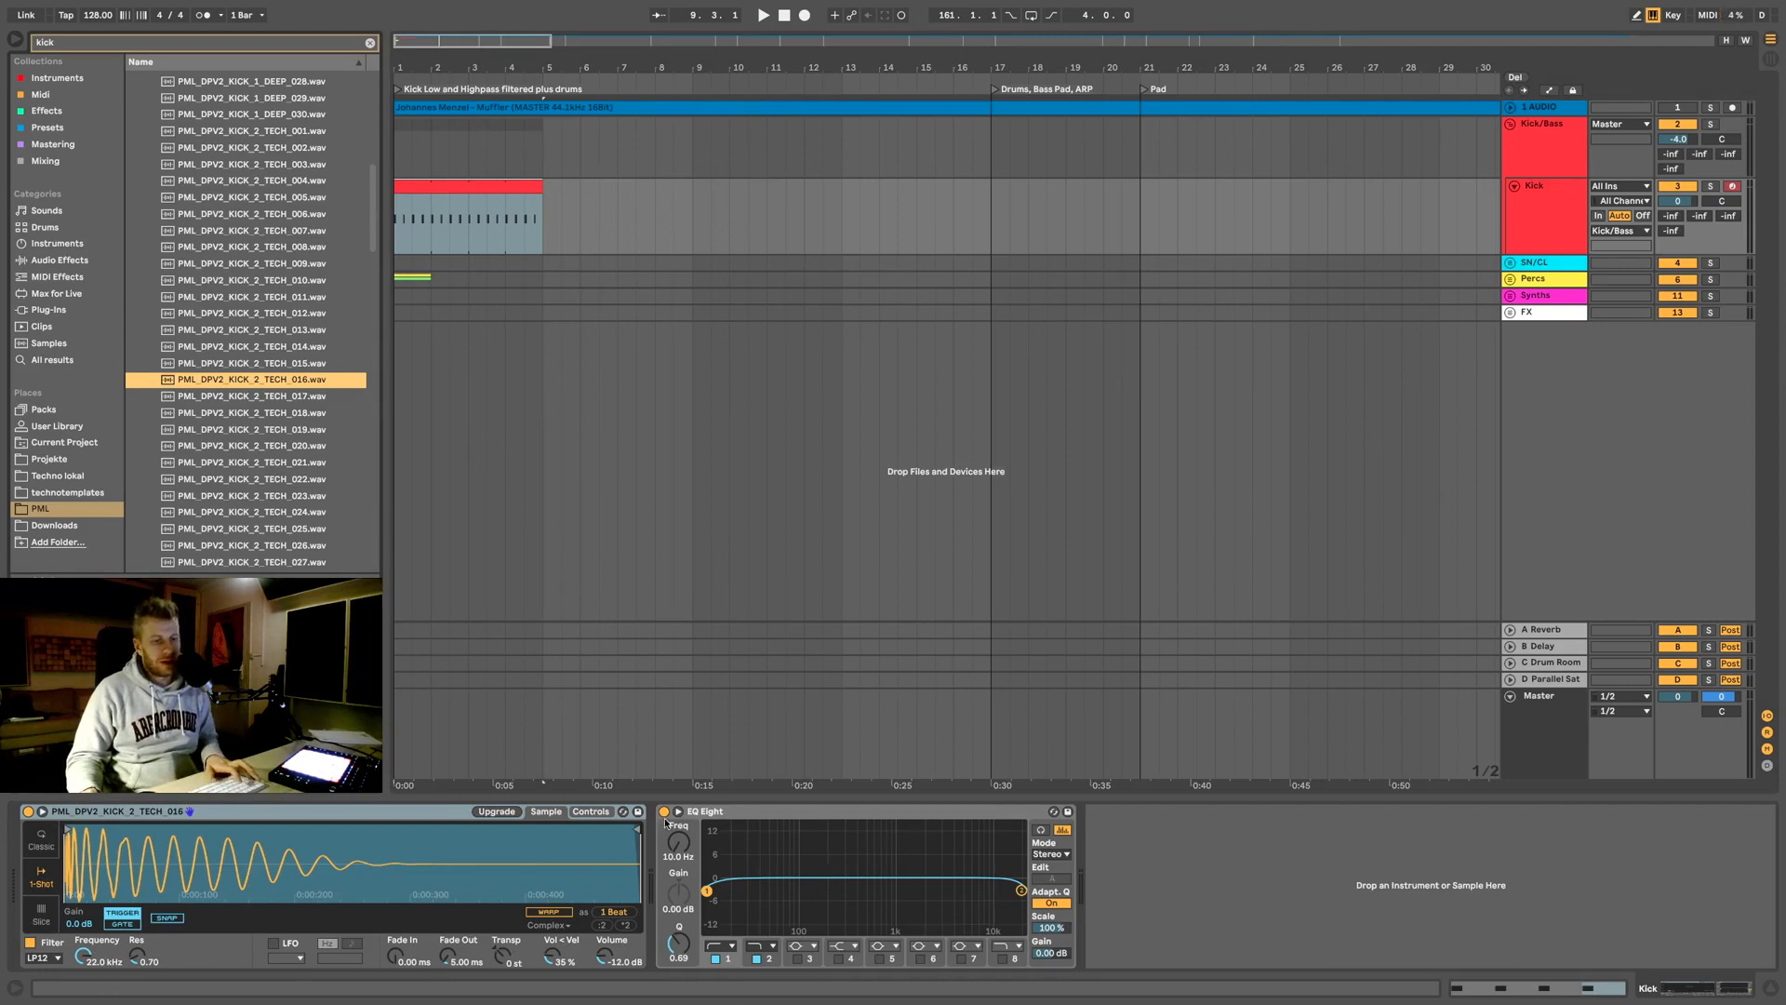
{"action": "left_click", "coordinate": [731, 815]}
{"action": "key", "text": "Delete"}
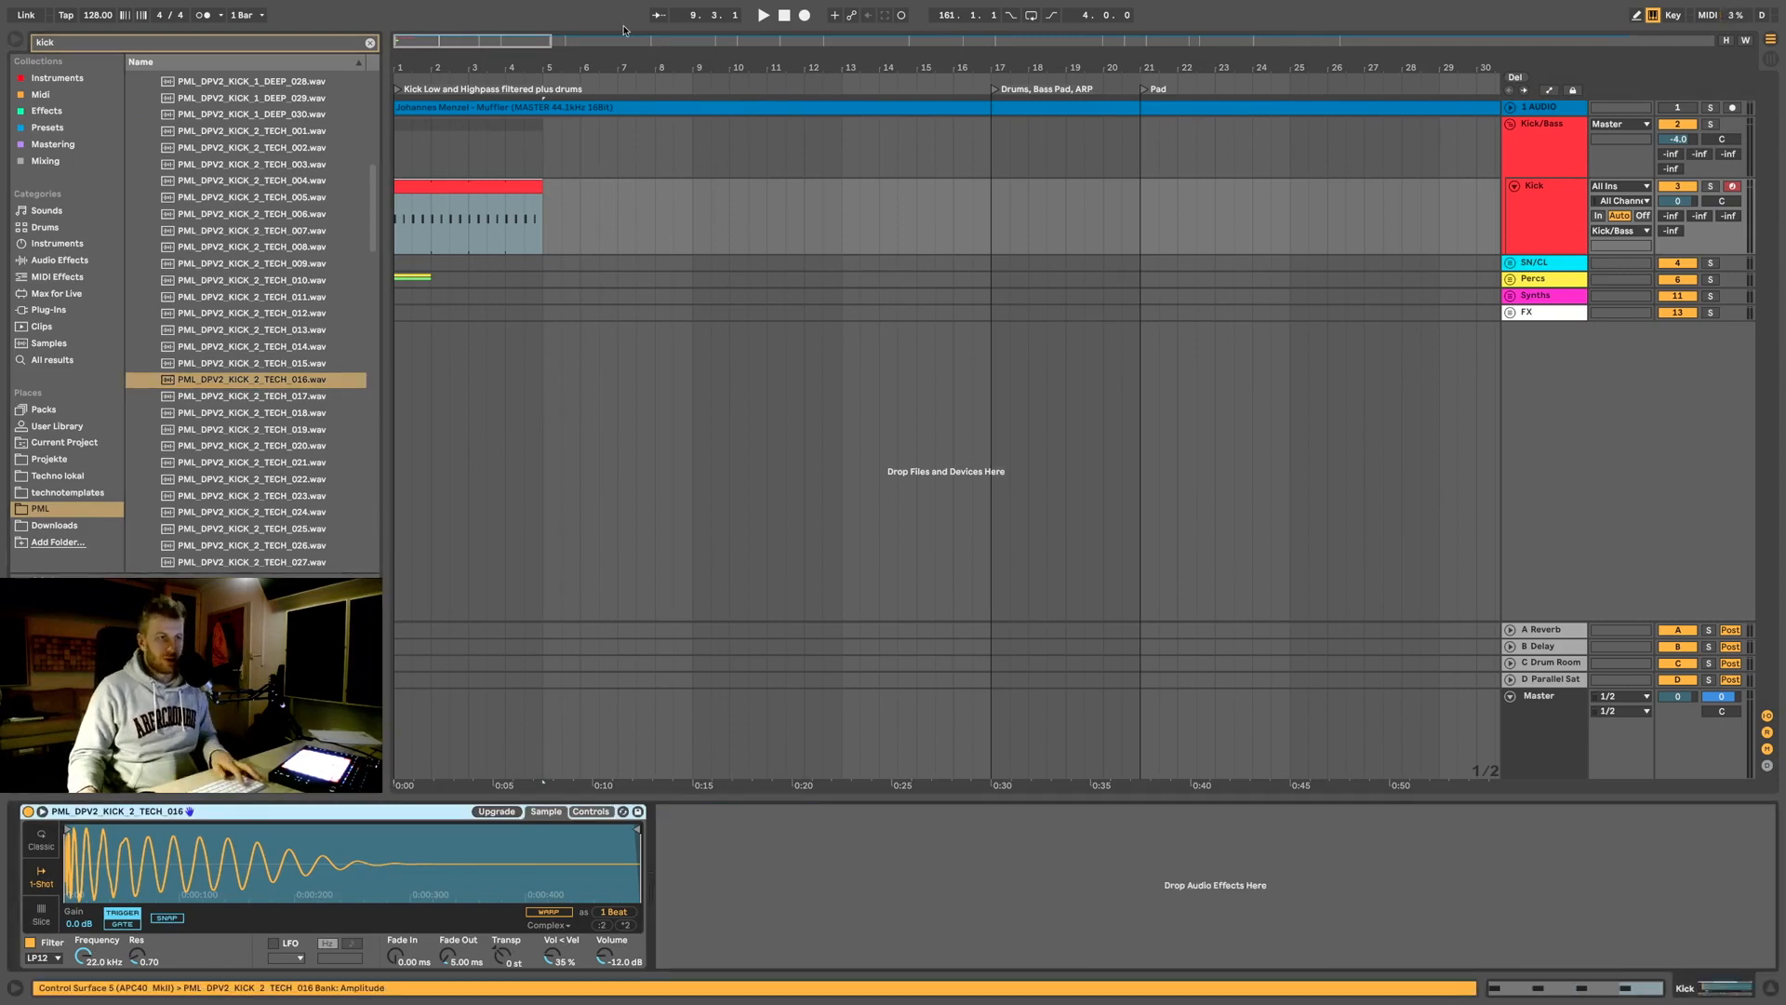
Step: Loop the arrangement over the four-bar Kick clip and solo the Kick track
{"action": "left_click", "coordinate": [449, 182]}
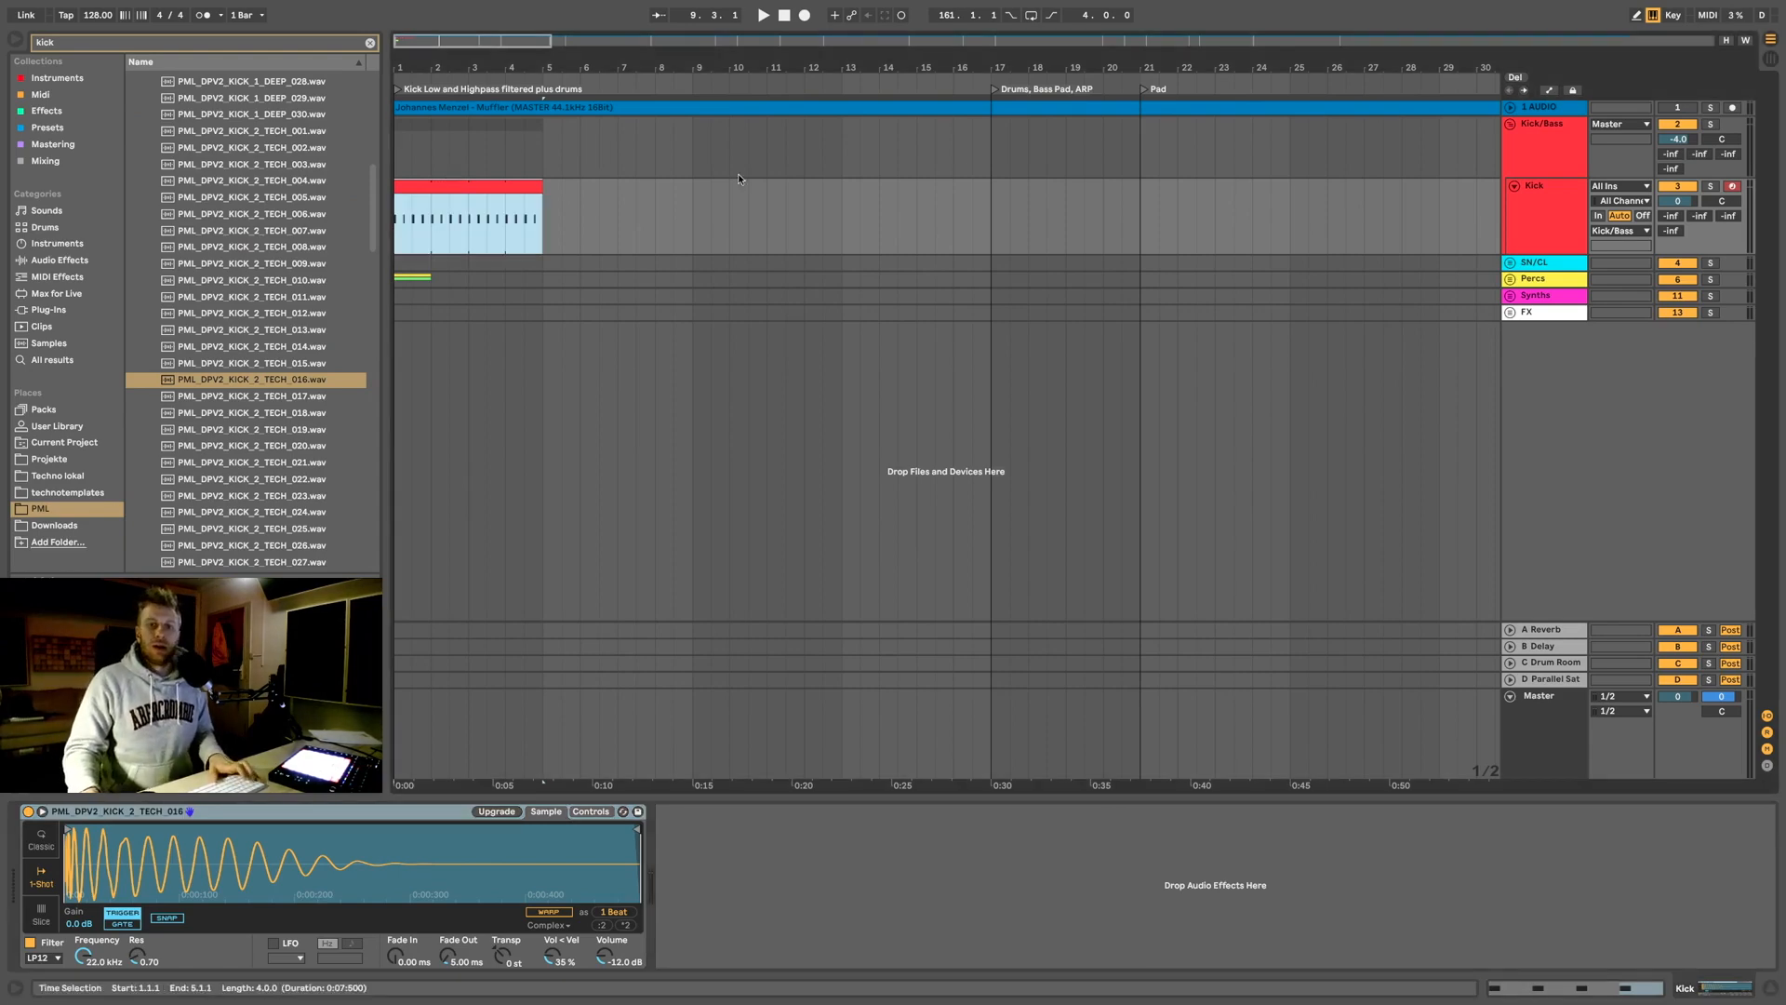
{"action": "key", "text": "Tab"}
{"action": "key", "text": "Tab"}
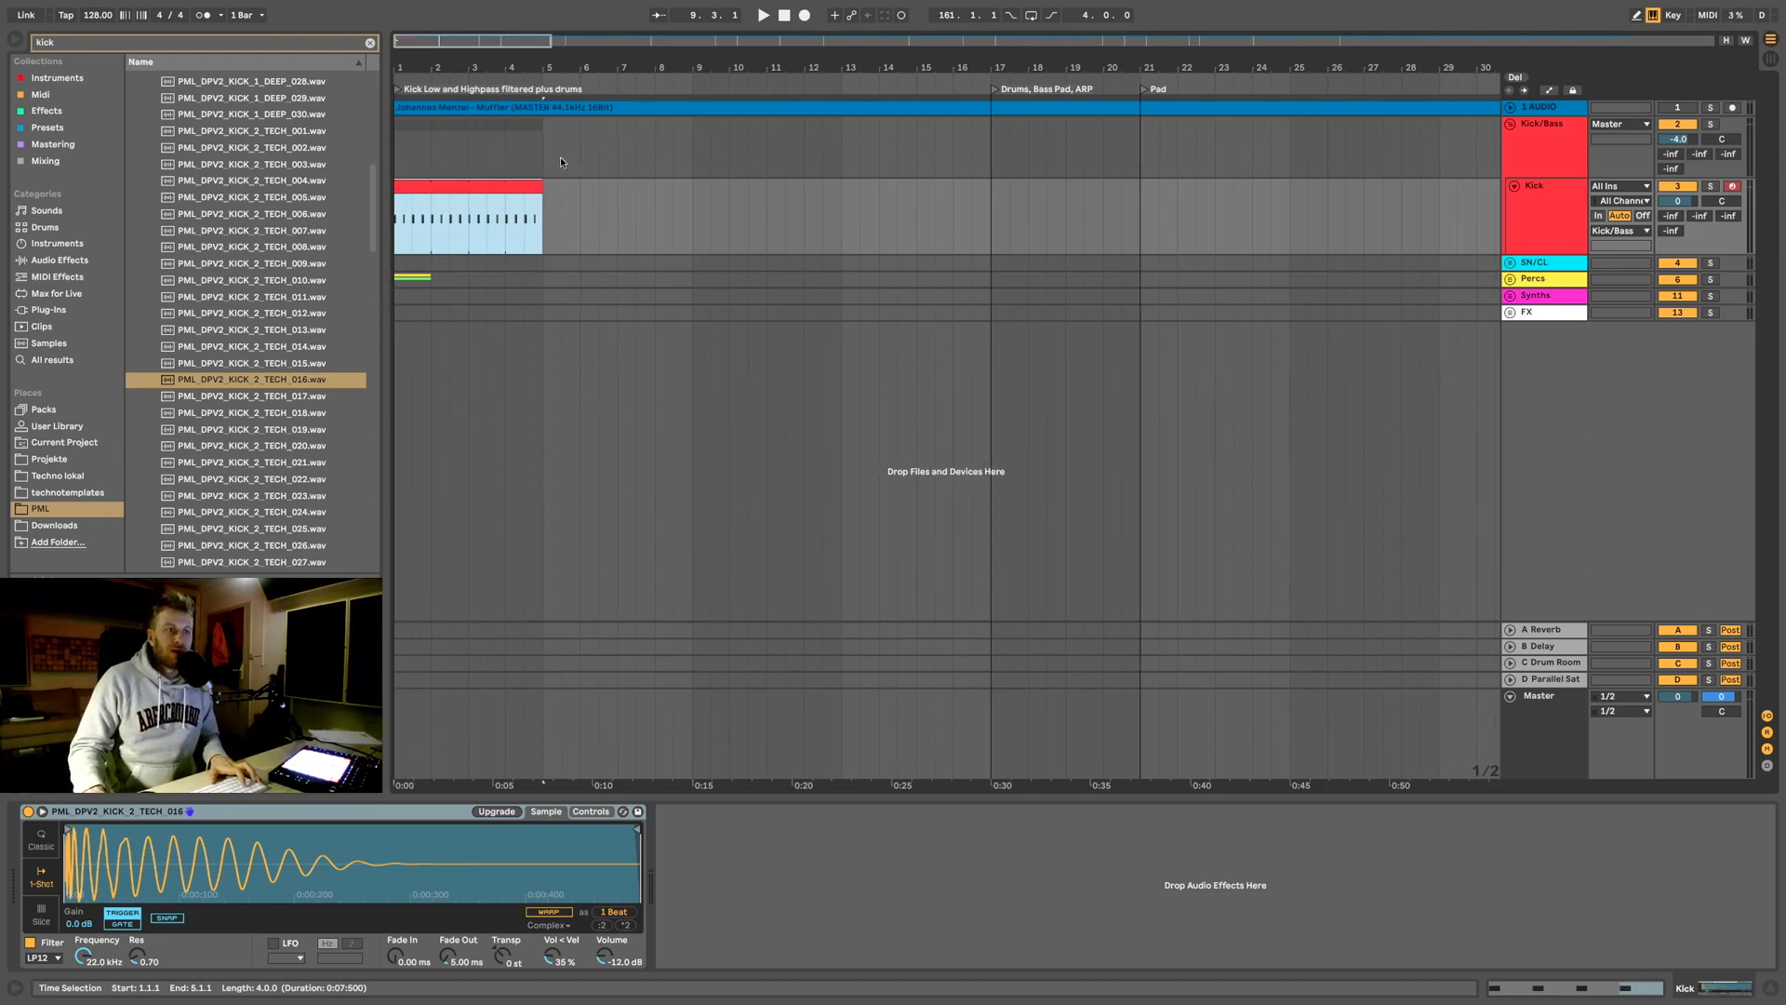
{"action": "key", "text": "ctrl+l"}
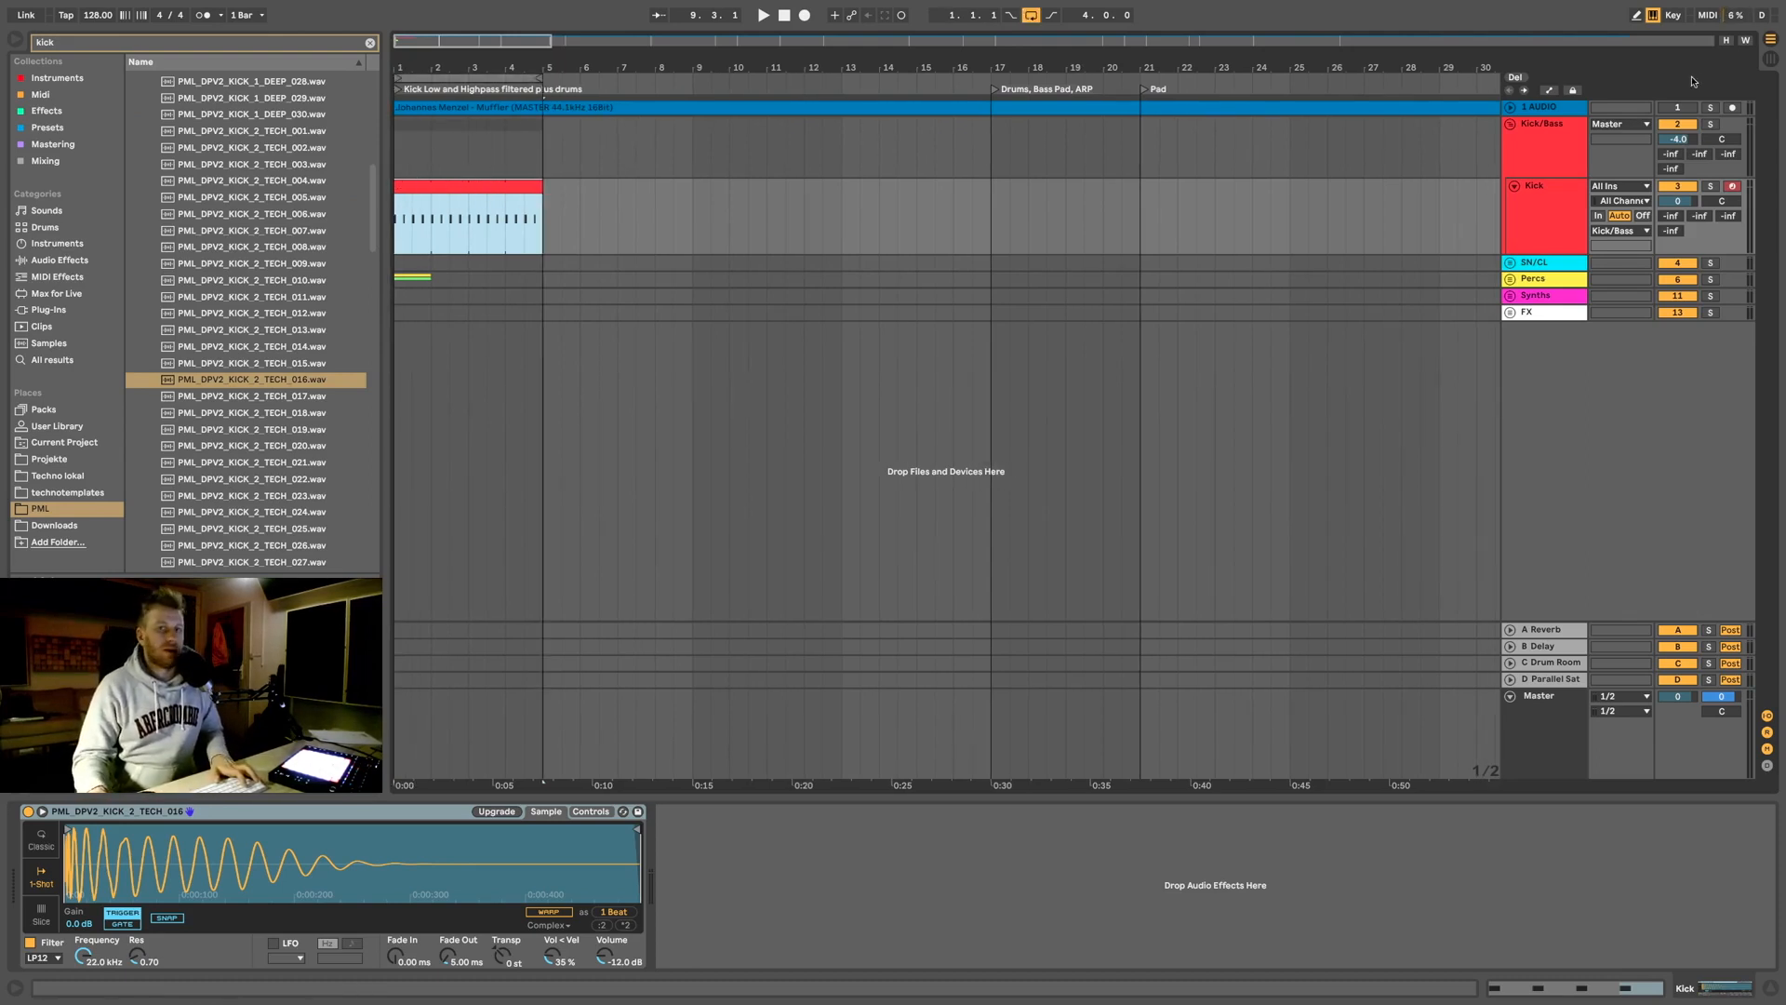
{"action": "left_click", "coordinate": [1708, 187]}
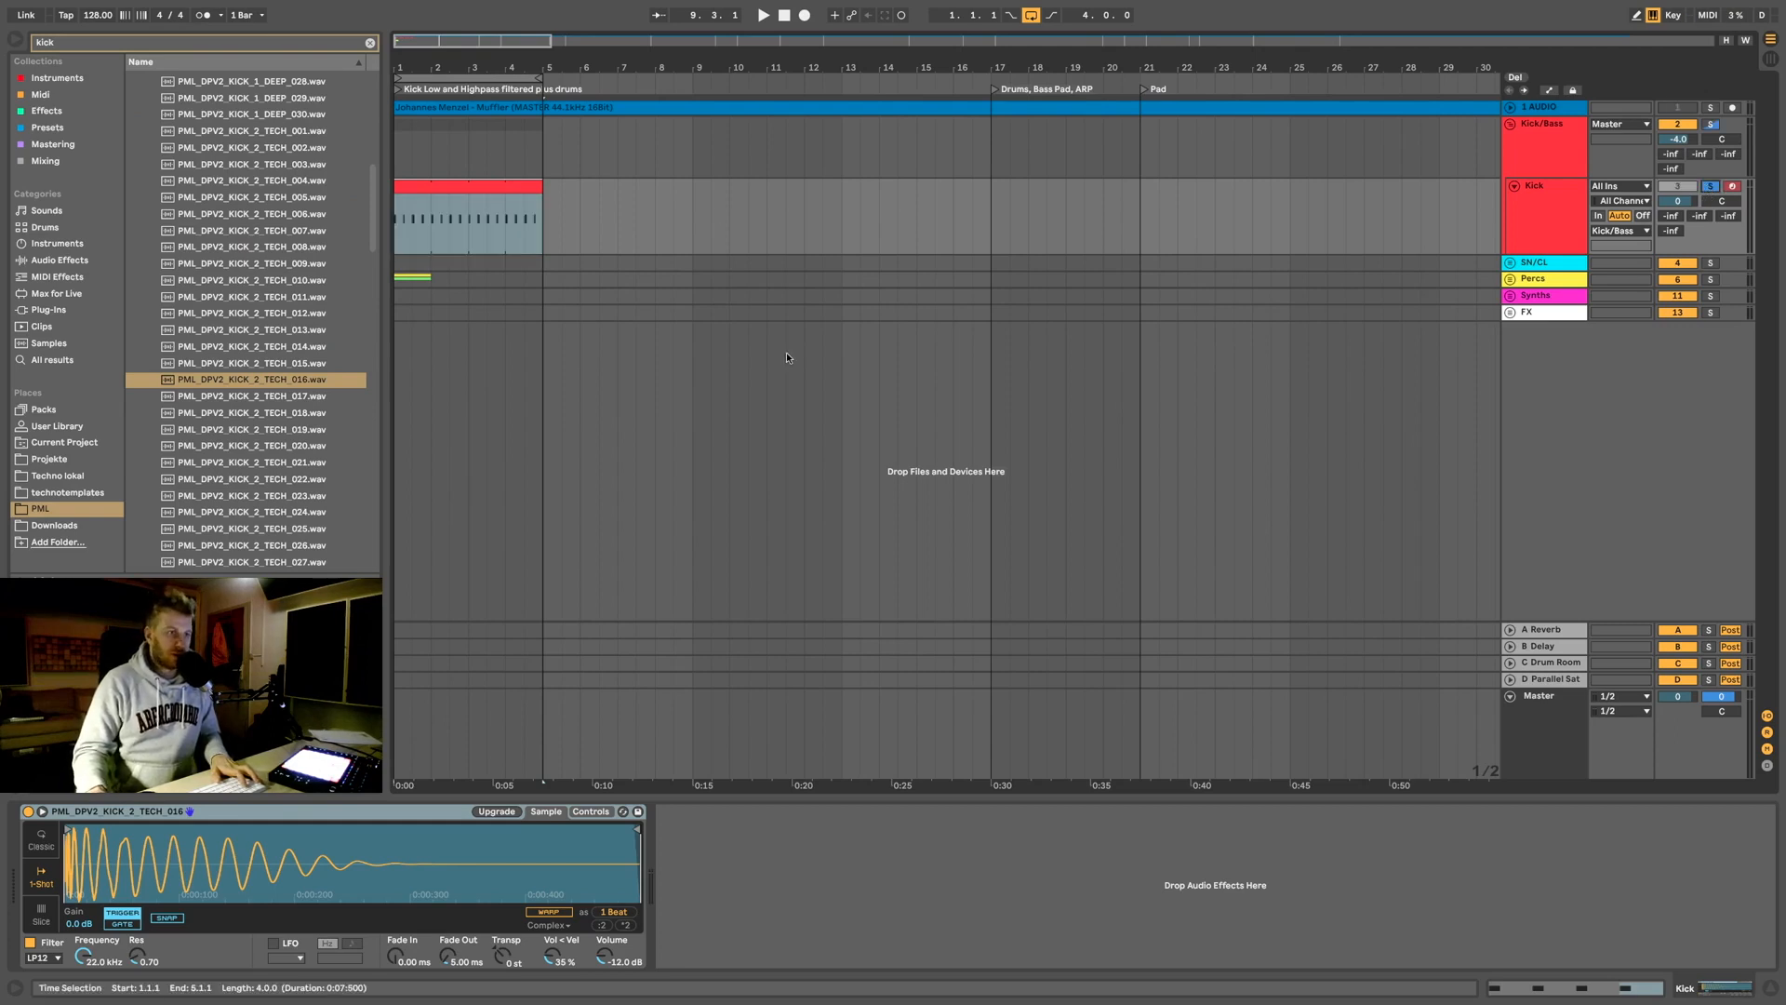
Step: Show the Master track's FabFilter Pro-Q 3, set its interface size to Large and move its window clear of the Kick clip
{"action": "left_click", "coordinate": [1570, 736]}
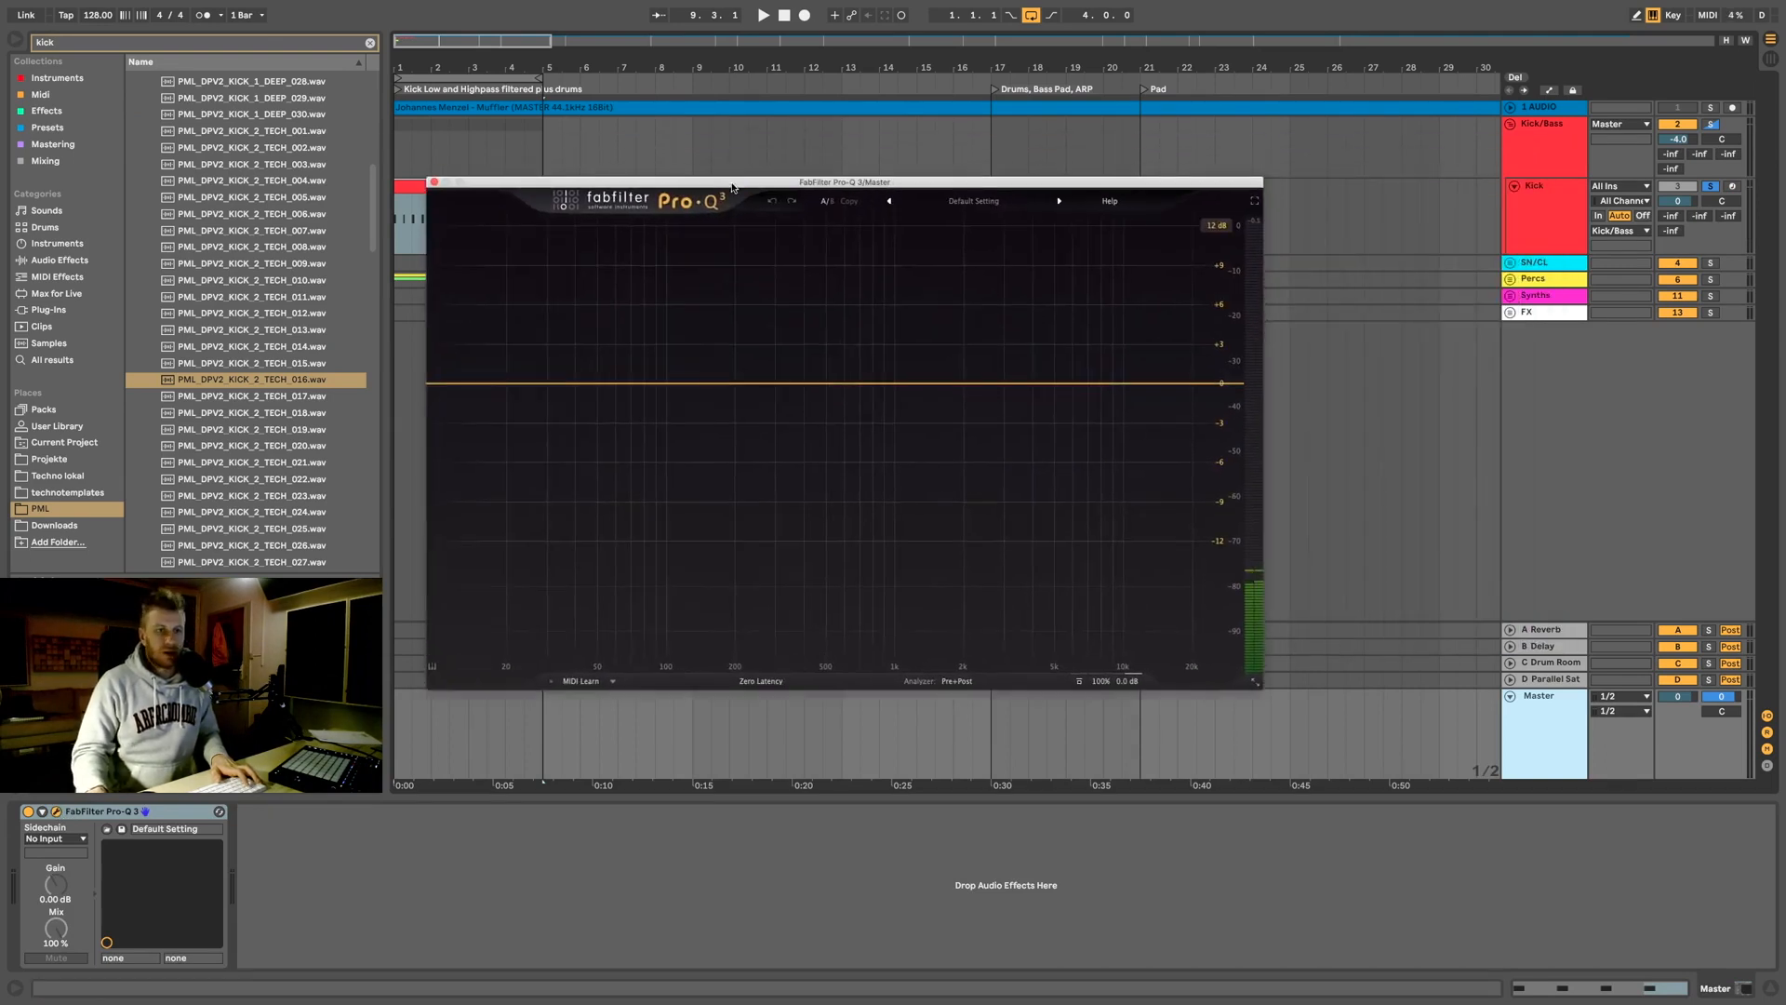
{"action": "left_click", "coordinate": [1255, 685]}
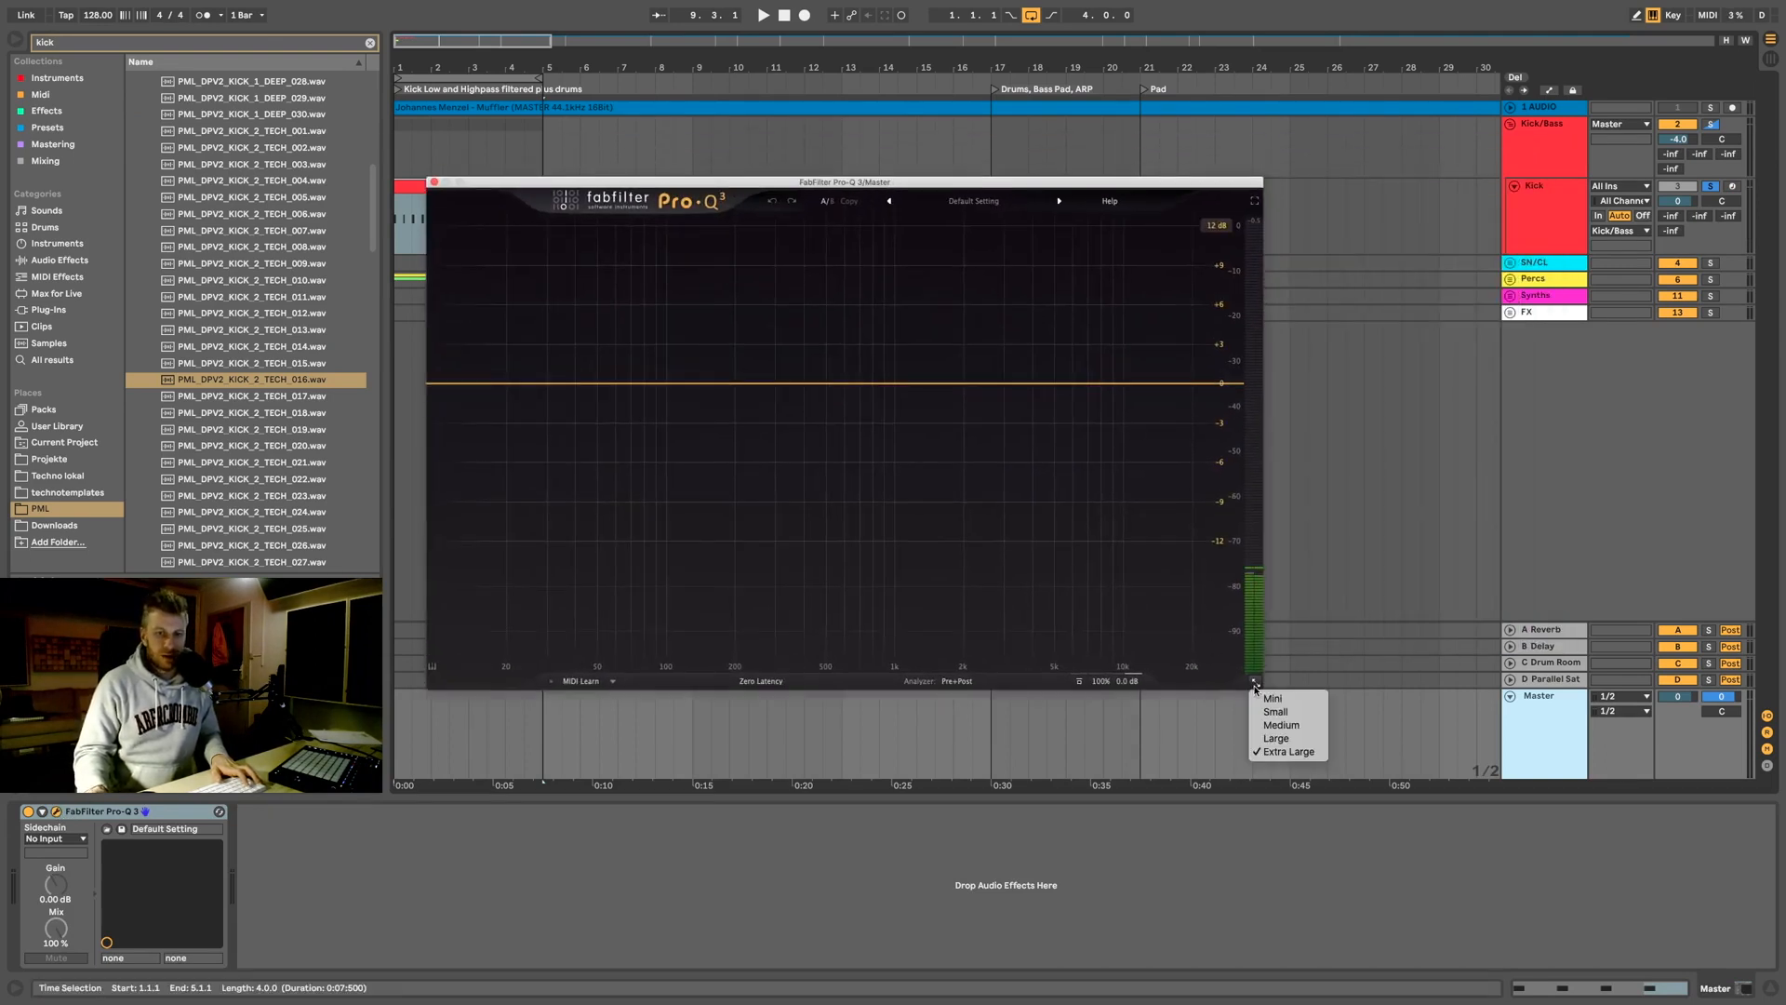
{"action": "left_click", "coordinate": [1277, 737]}
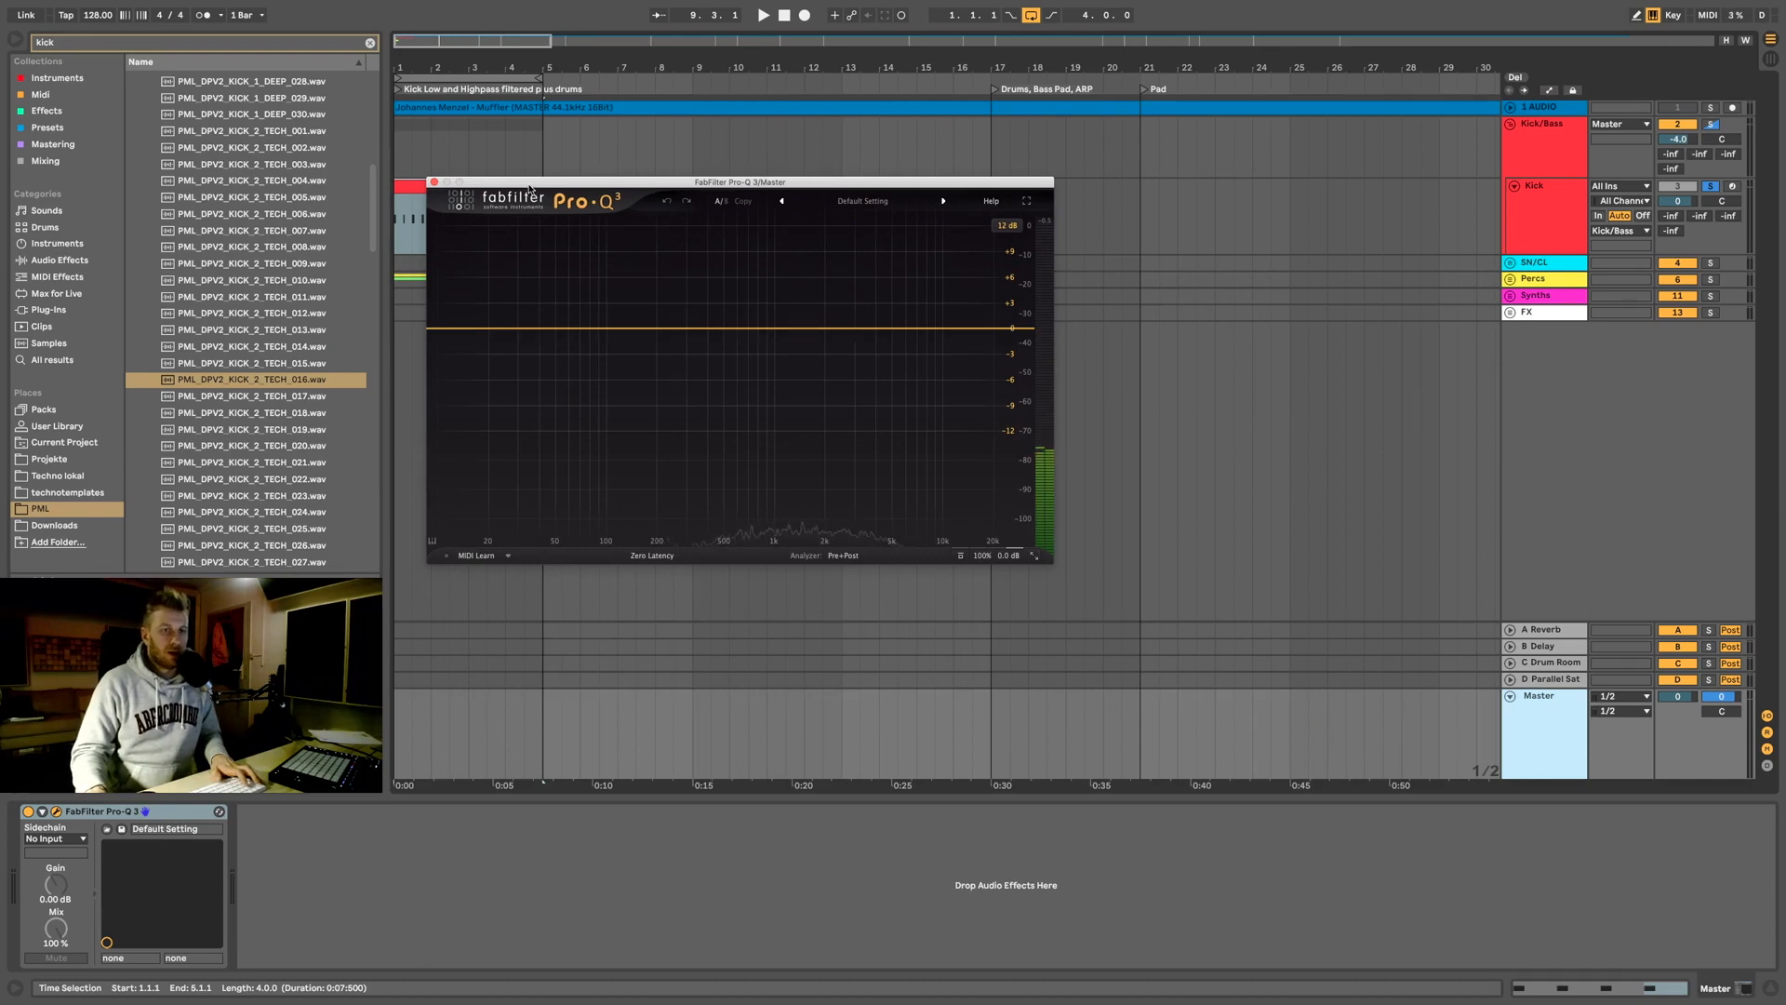
{"action": "left_click_drag", "start_coordinate": [529, 189], "coordinate": [1206, 344]}
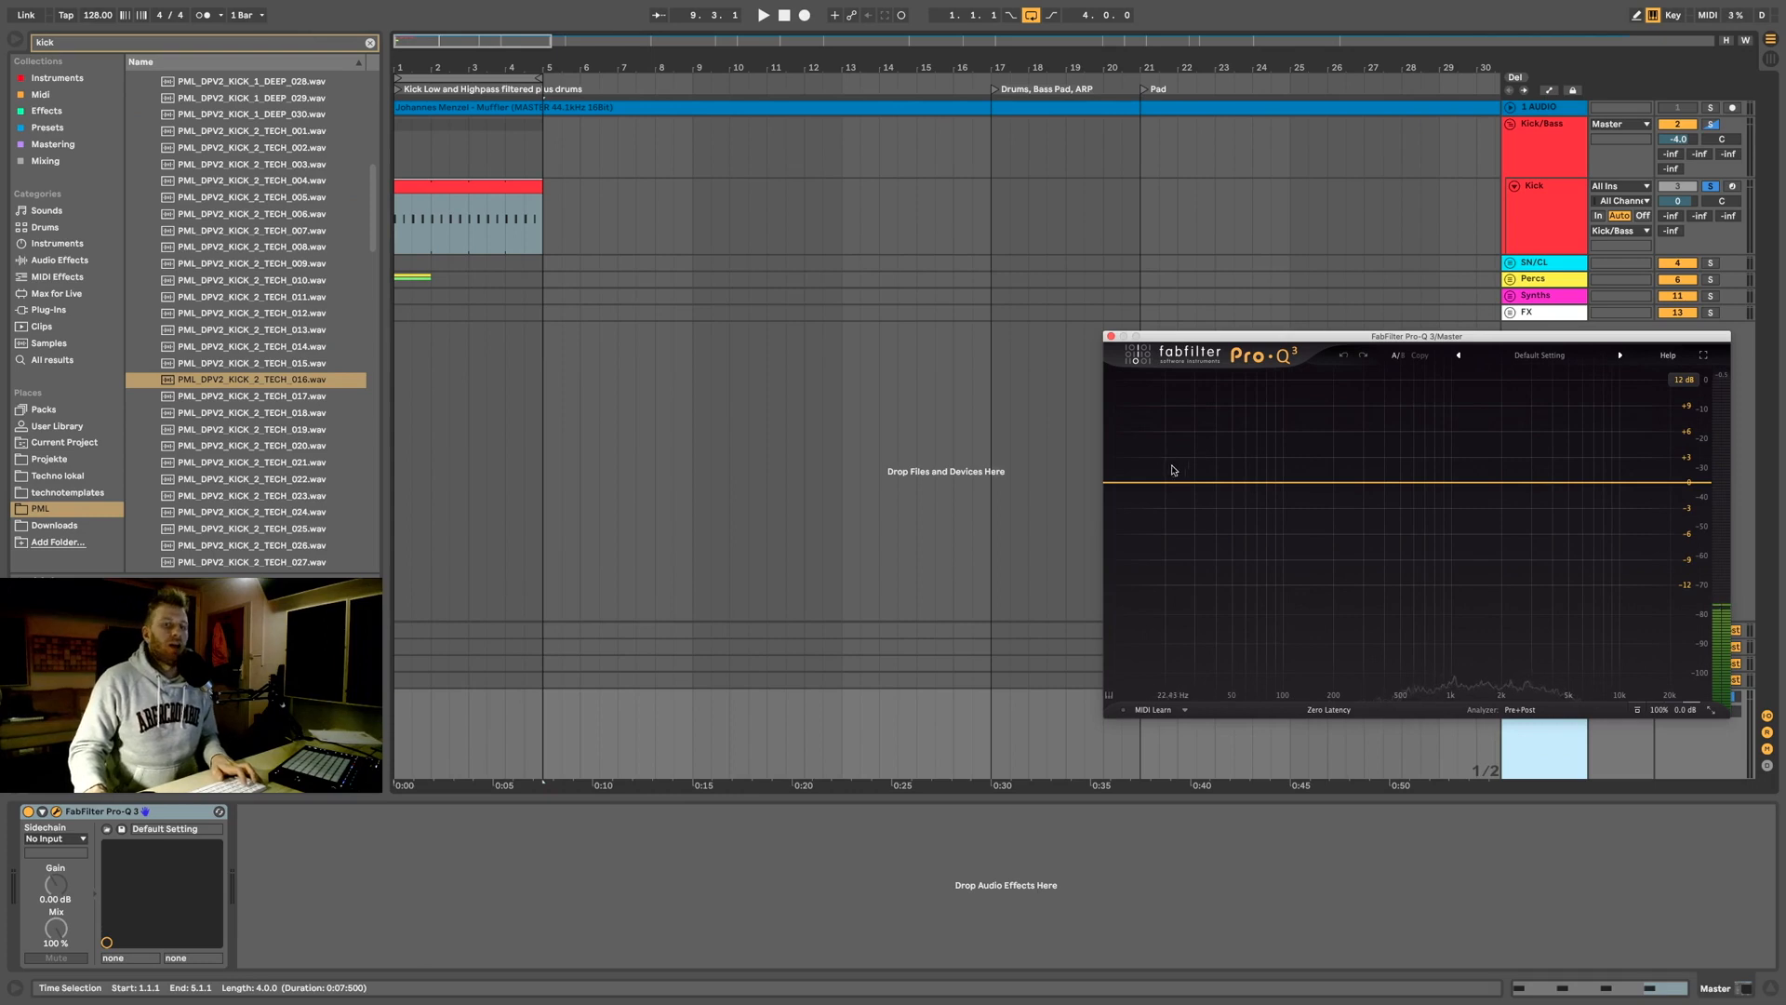
Step: Play the looped Kick clip and examine the kick's fundamental frequency in the Pro-Q 3 spectrum
{"action": "left_click", "coordinate": [469, 231]}
{"action": "key", "text": "space"}
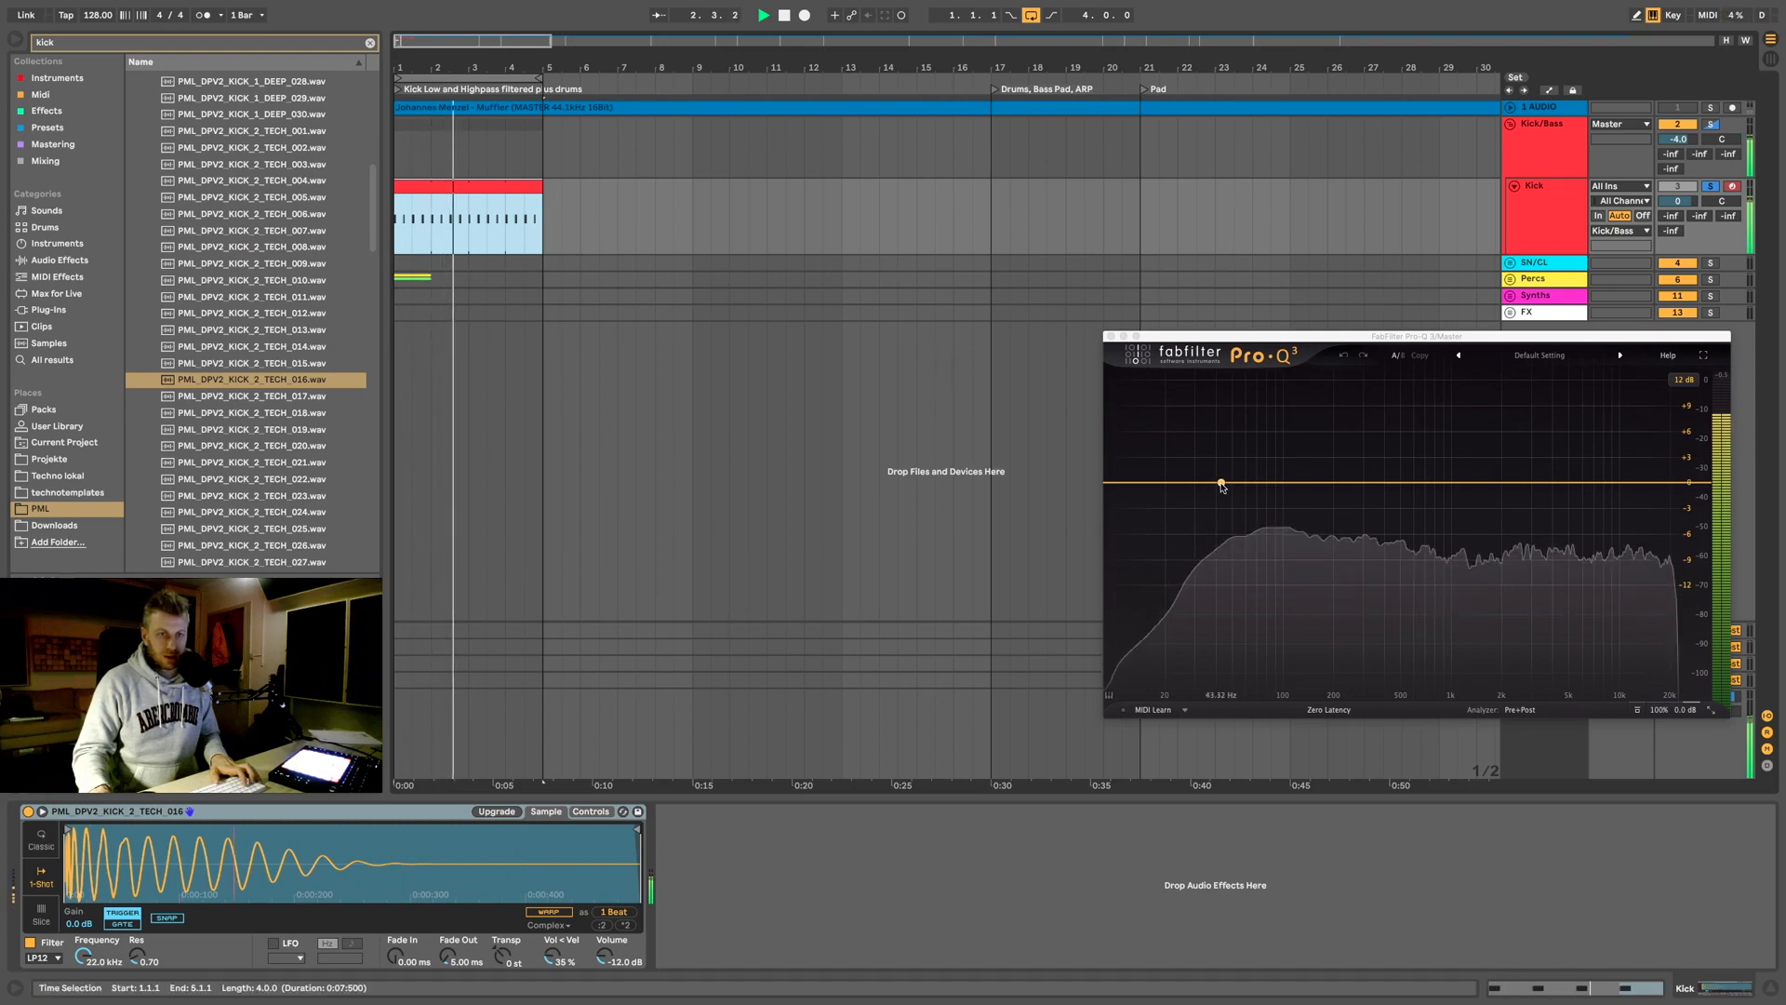
{"action": "key", "text": "space"}
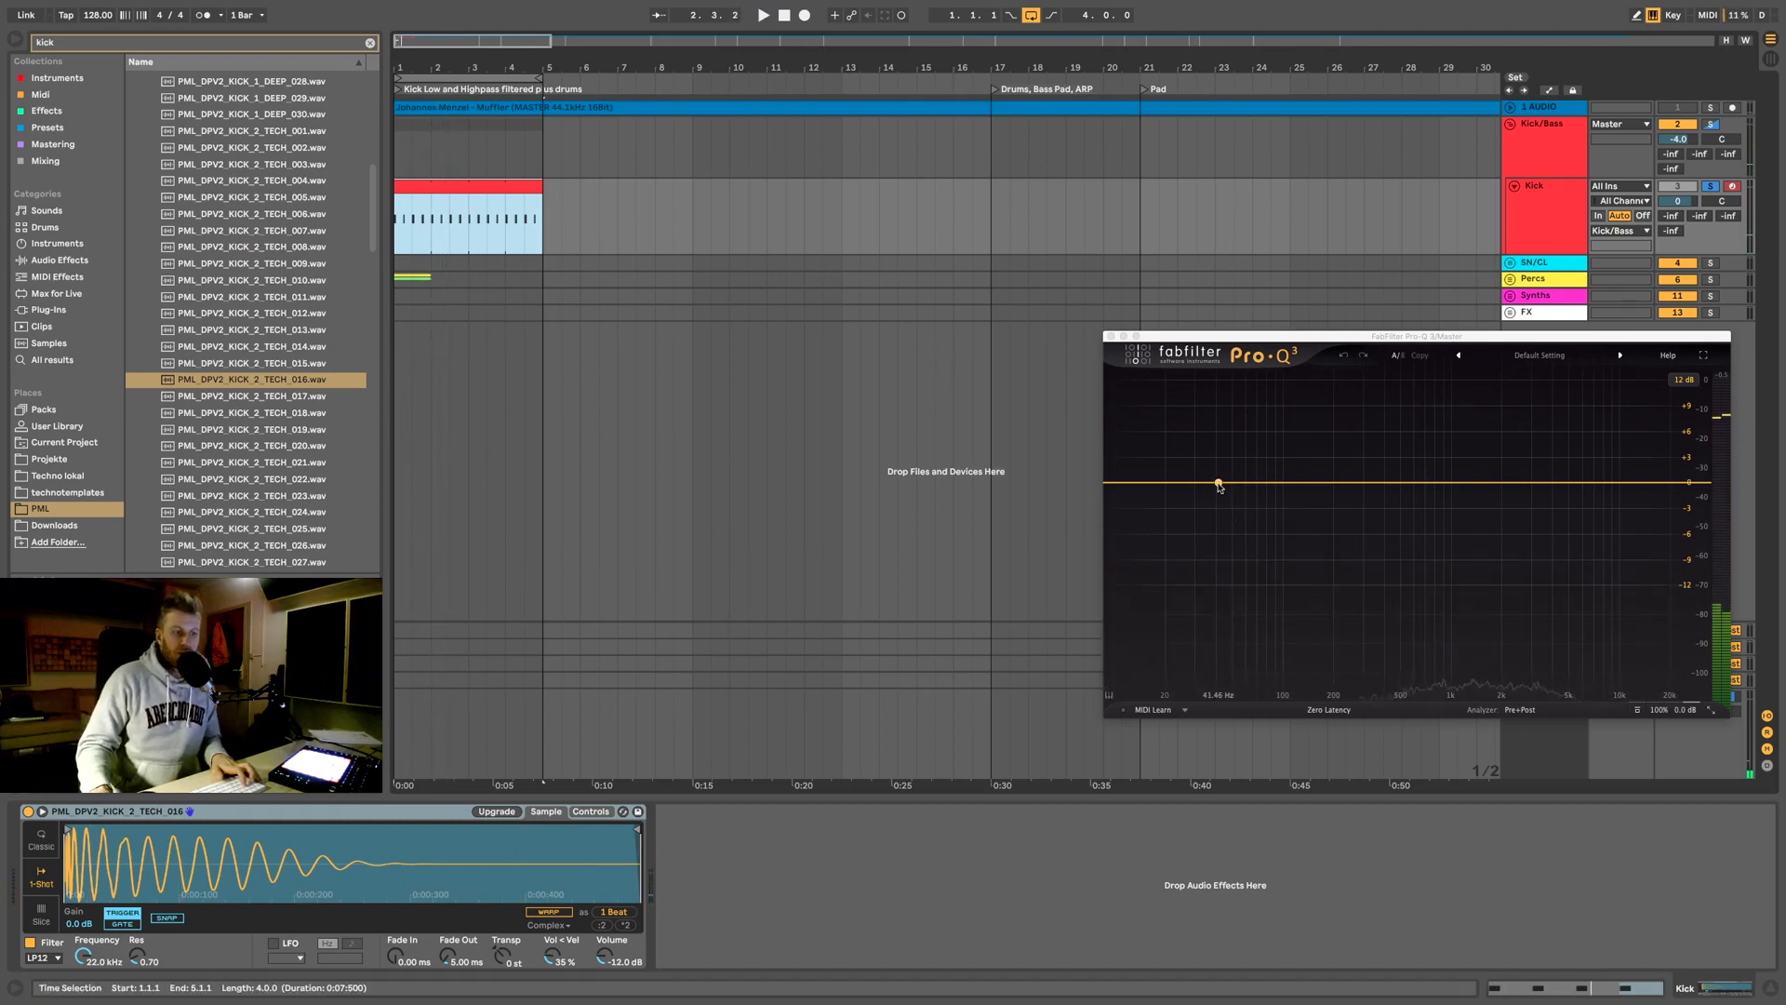
{"action": "key", "text": "space"}
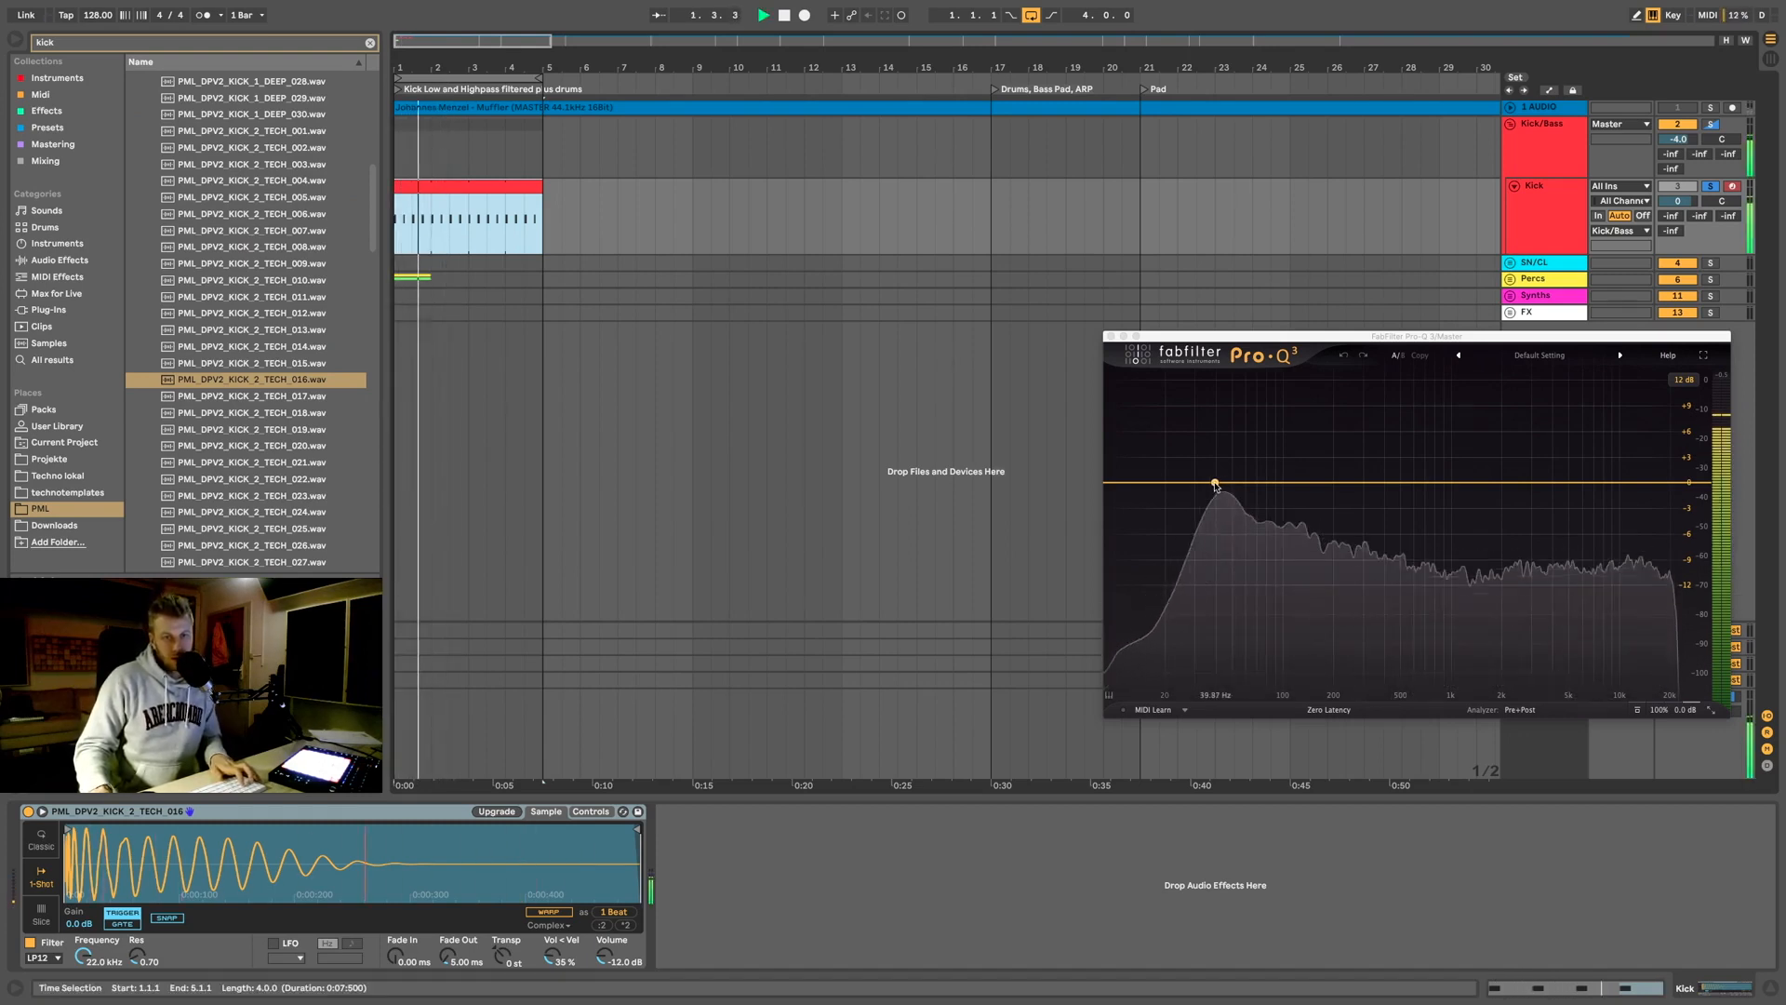
{"action": "key", "text": "space"}
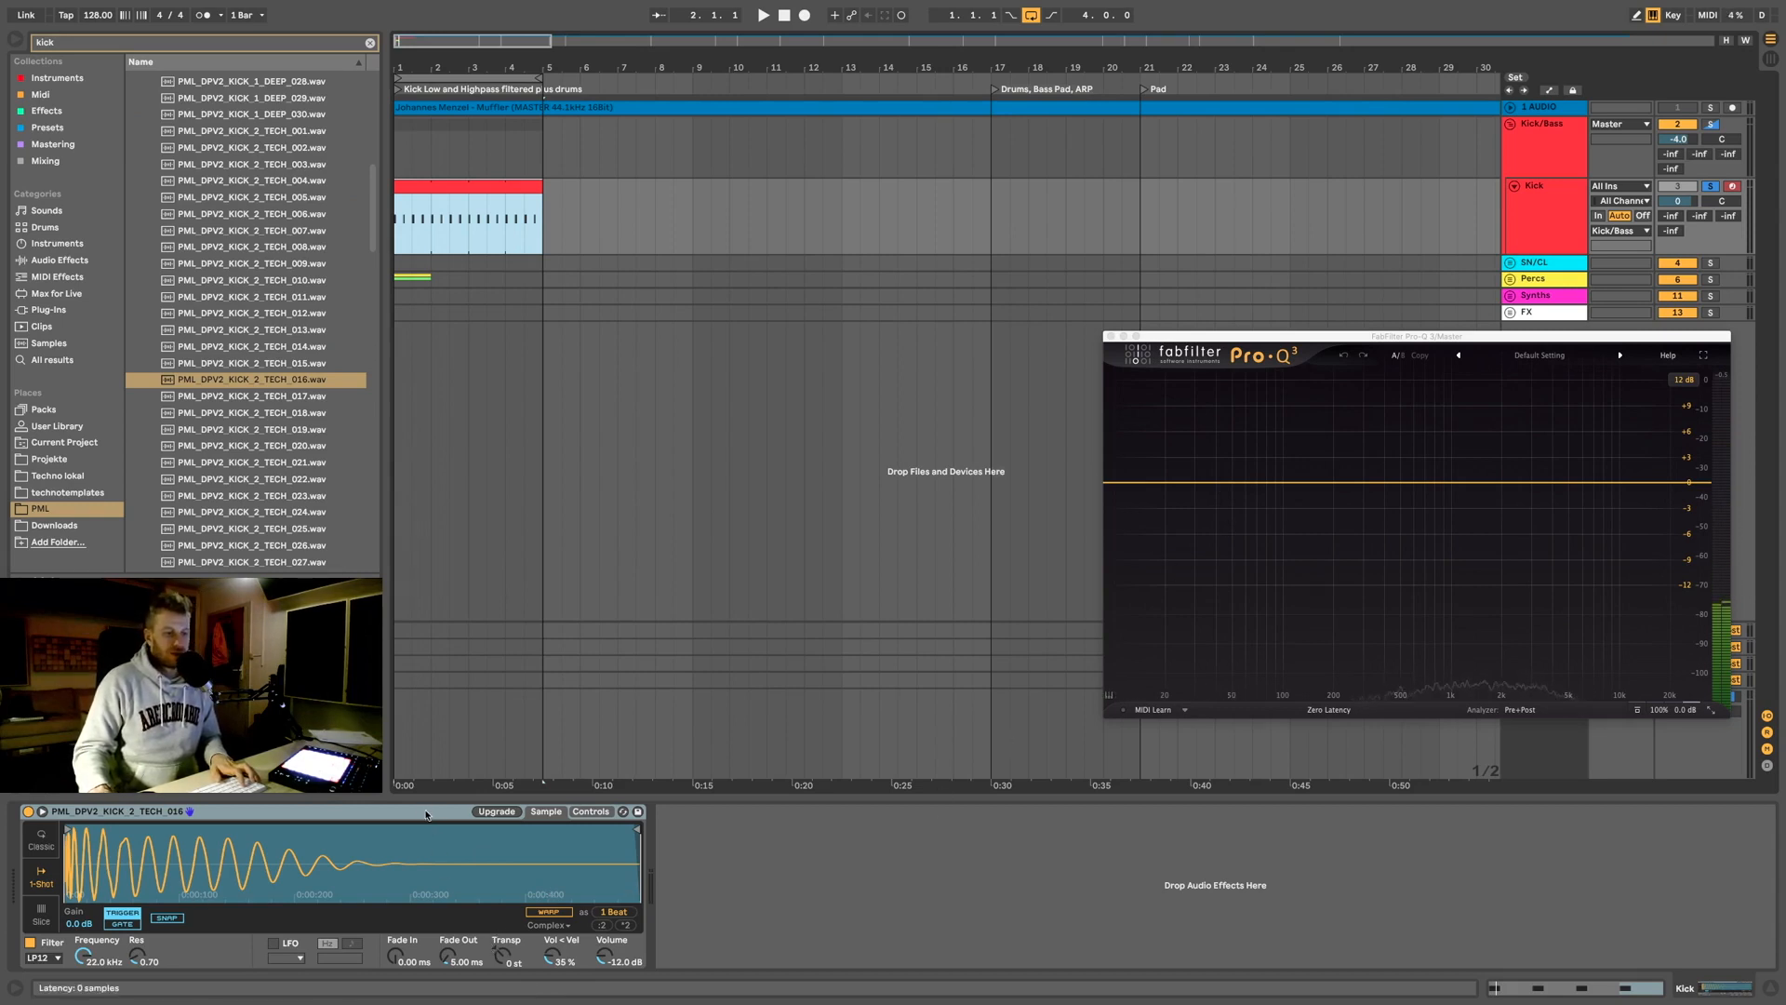
Step: Transpose the kick sample in Simpler to +2 st while checking its spectrum during playback
{"action": "key", "text": "space"}
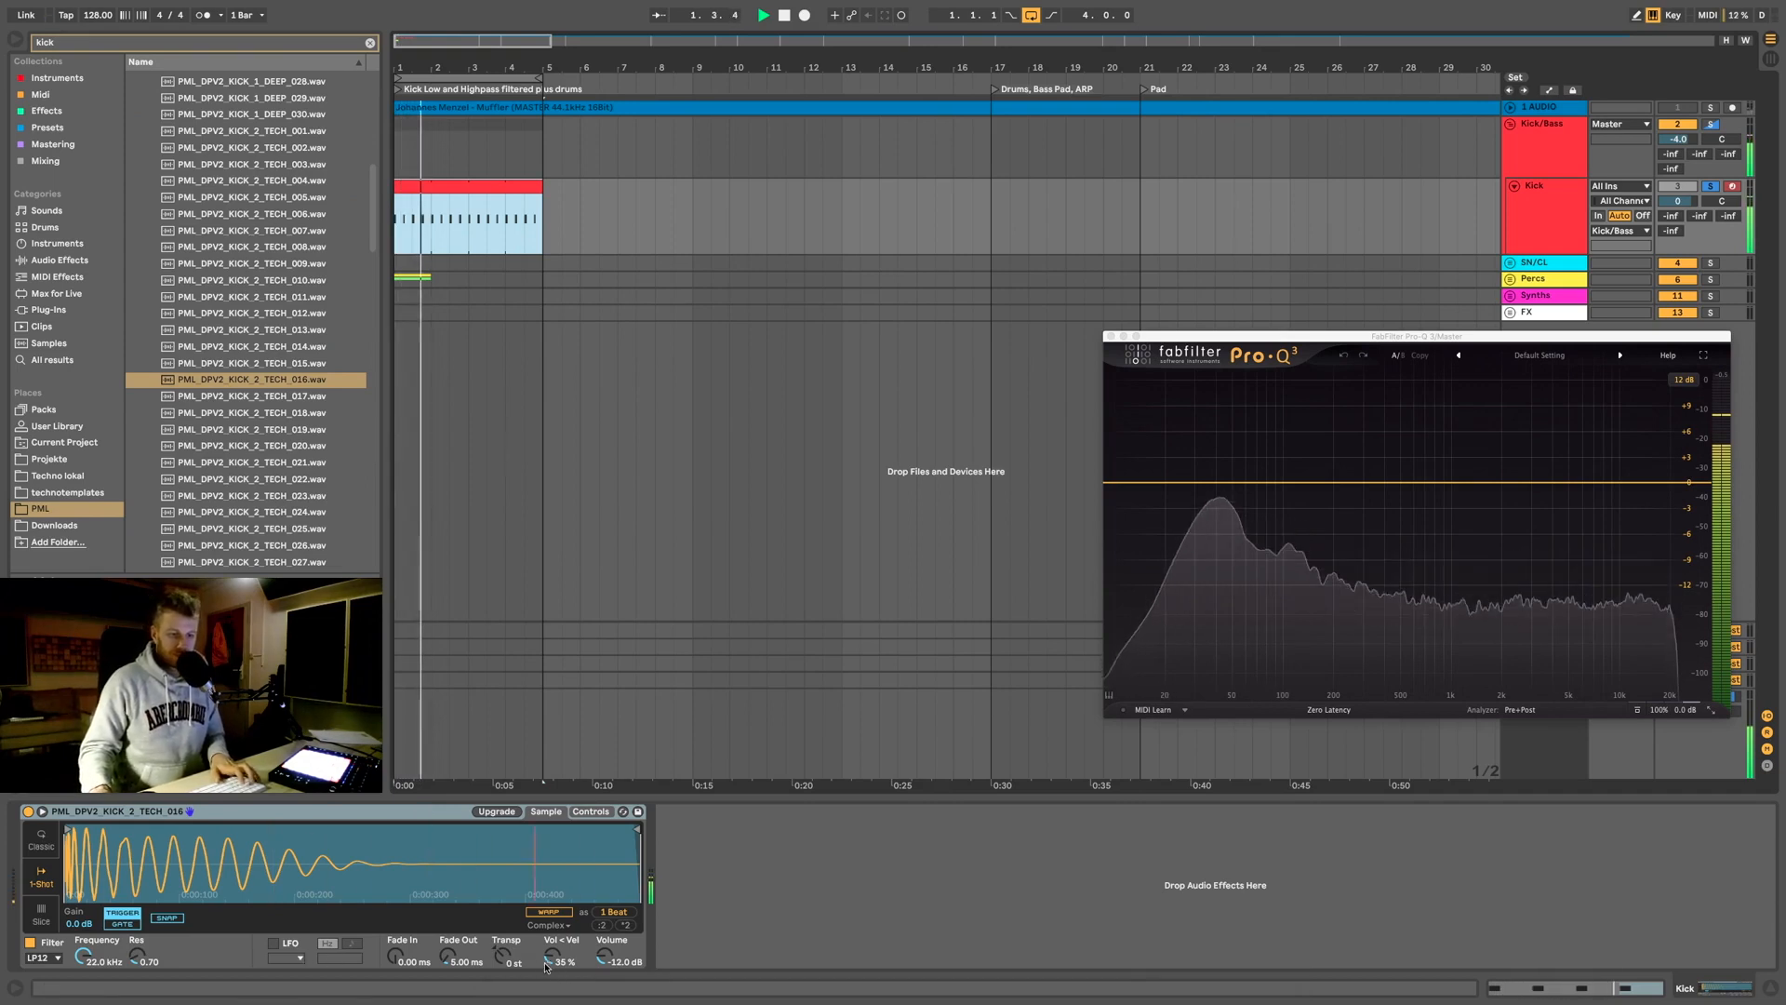
{"action": "left_click_drag", "start_coordinate": [502, 957], "coordinate": [503, 945]}
{"action": "left_click_drag", "start_coordinate": [502, 955], "coordinate": [502, 974]}
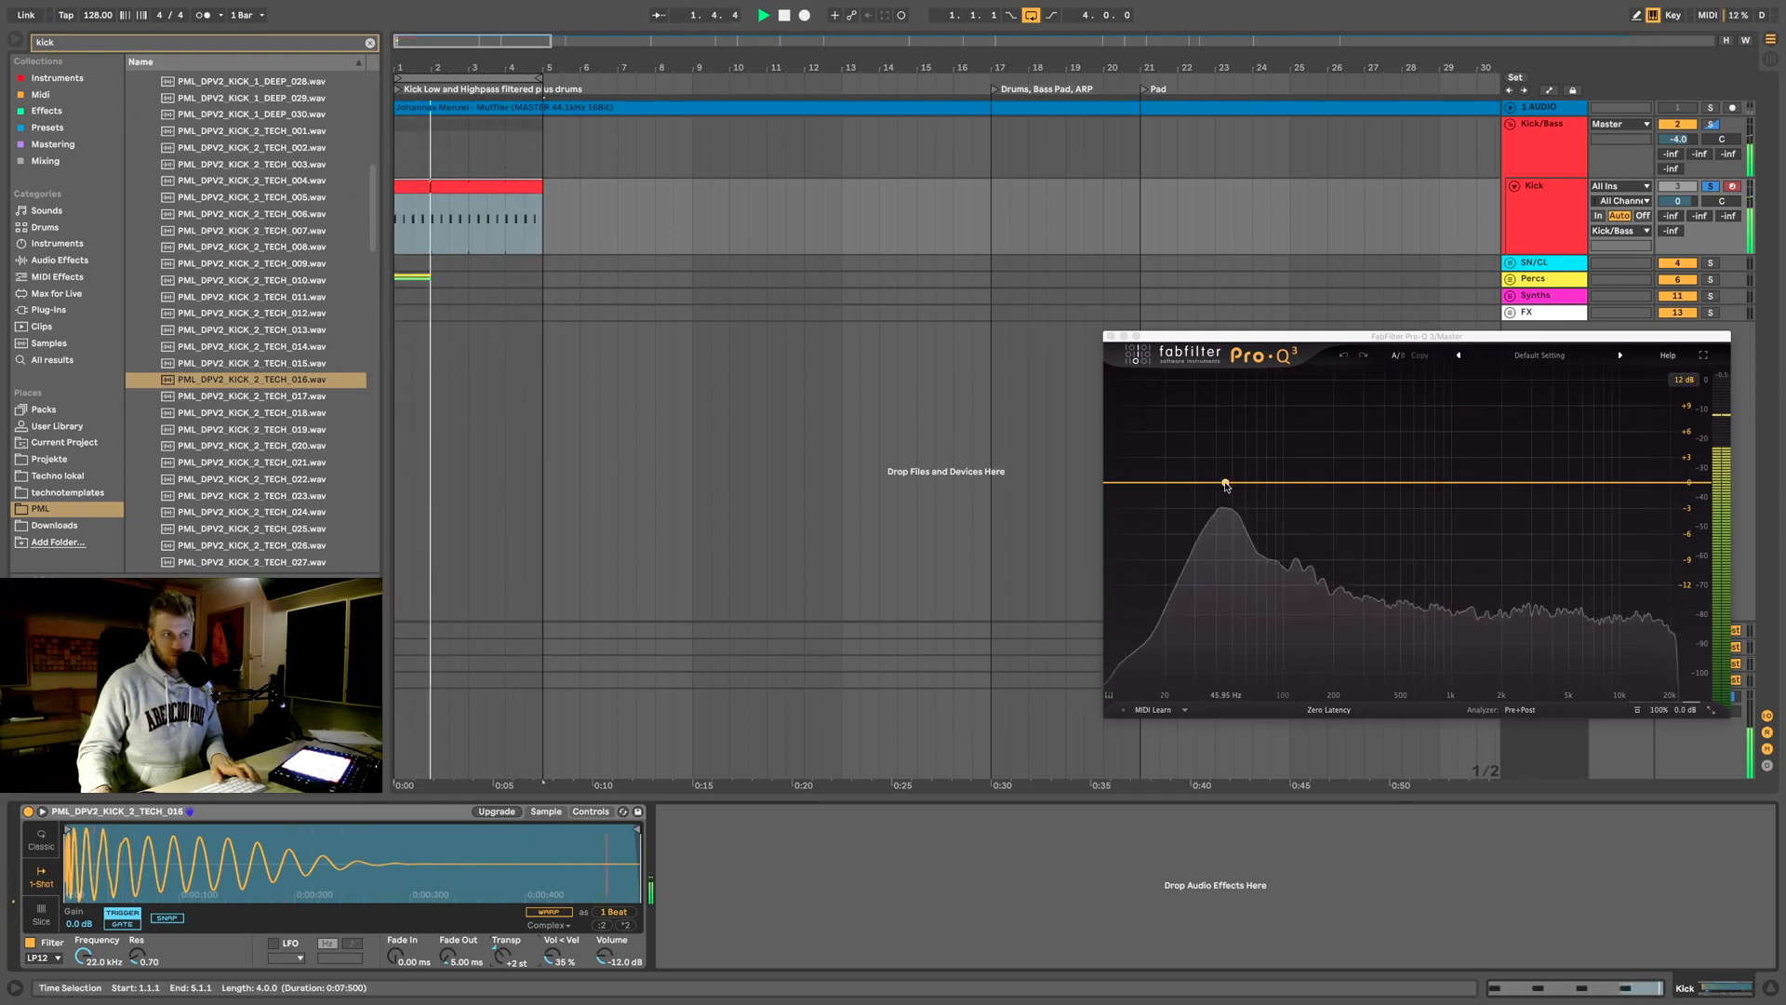
{"action": "key", "text": "space"}
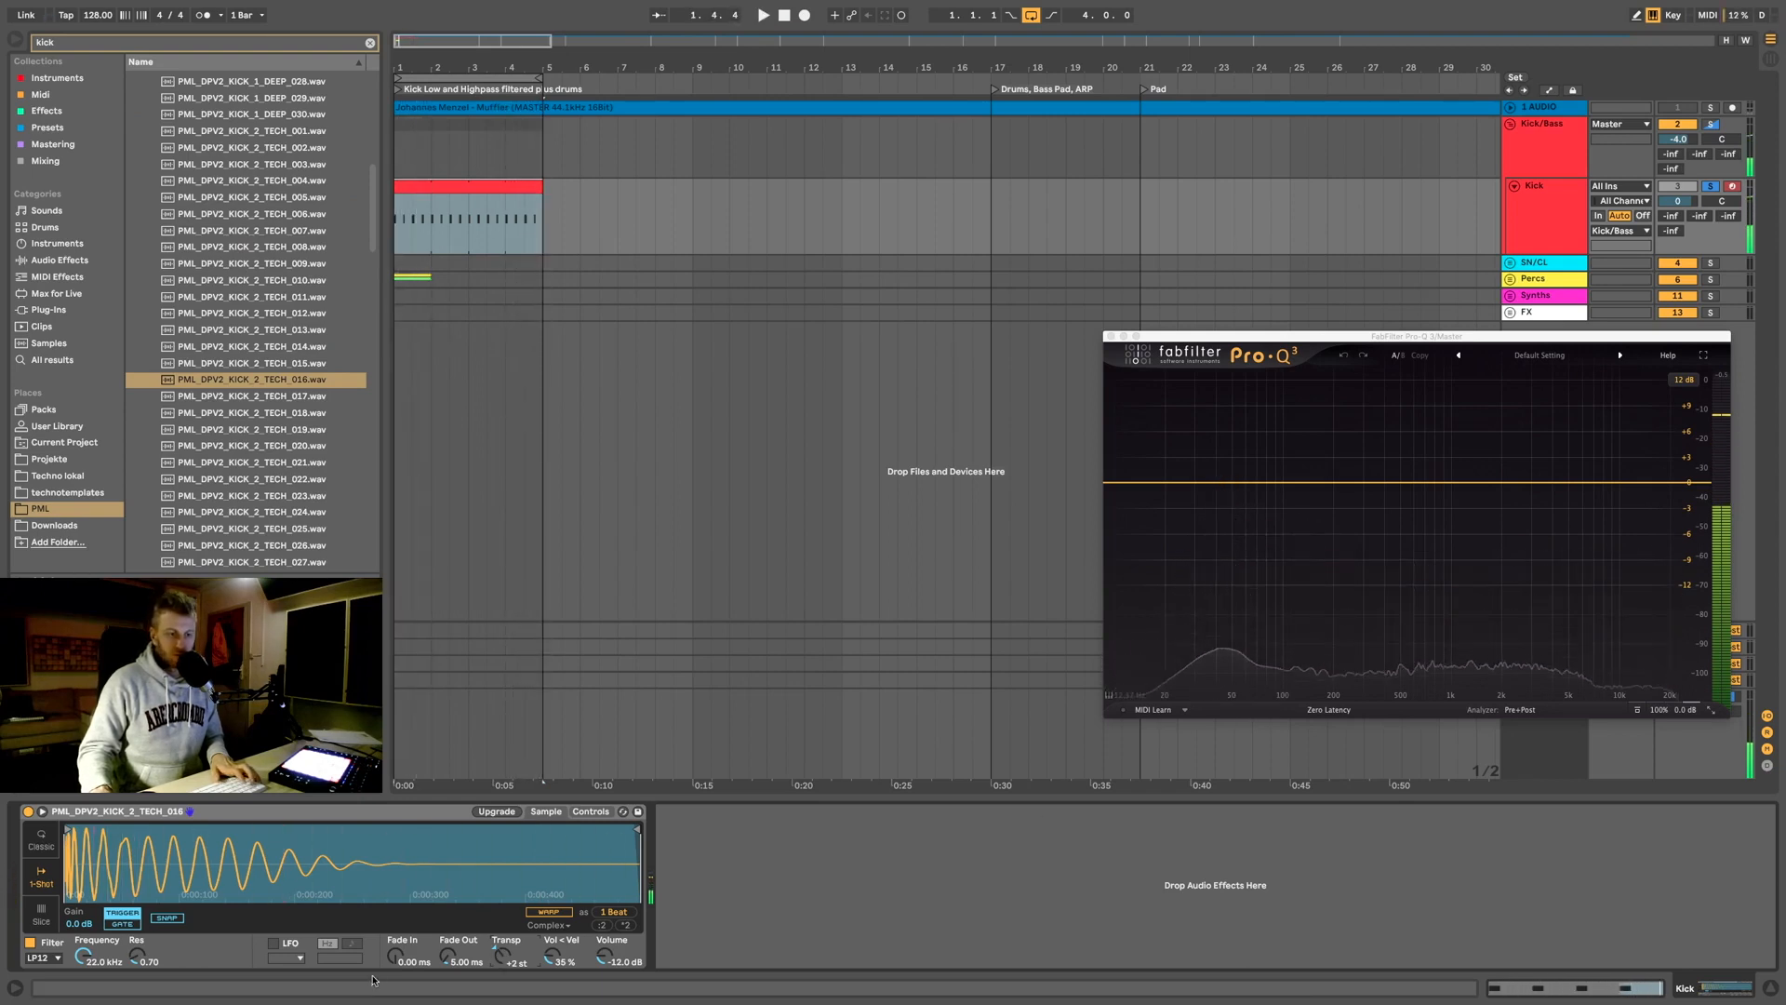
Step: Audition more Tech kicks below 016, down to PML_DPV2_KICK_2_TECH_022.wav
{"action": "scroll", "coordinate": [248, 433], "scroll_direction": "down", "scroll_amount": 1}
{"action": "left_click", "coordinate": [248, 433]}
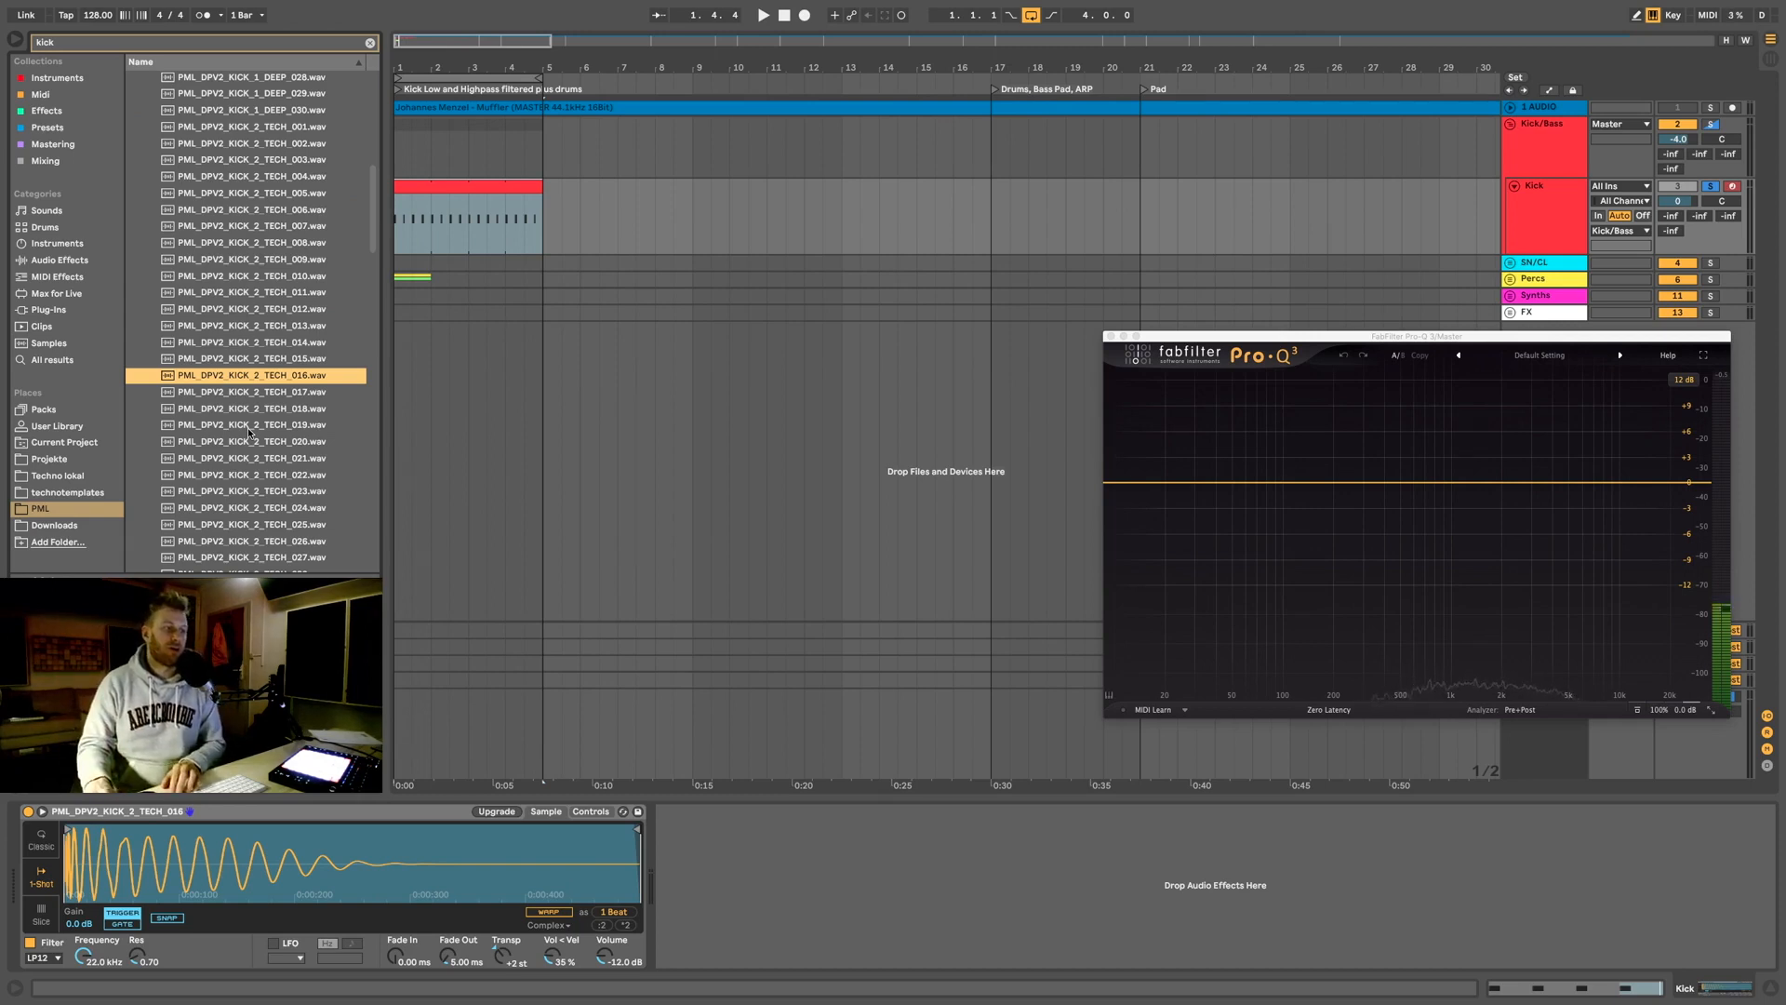
{"action": "scroll", "coordinate": [249, 431], "scroll_direction": "down", "scroll_amount": 1}
{"action": "left_click", "coordinate": [250, 431]}
{"action": "key", "text": "Down"}
{"action": "key", "text": "Down"}
{"action": "key", "text": "Down"}
{"action": "key", "text": "Down"}
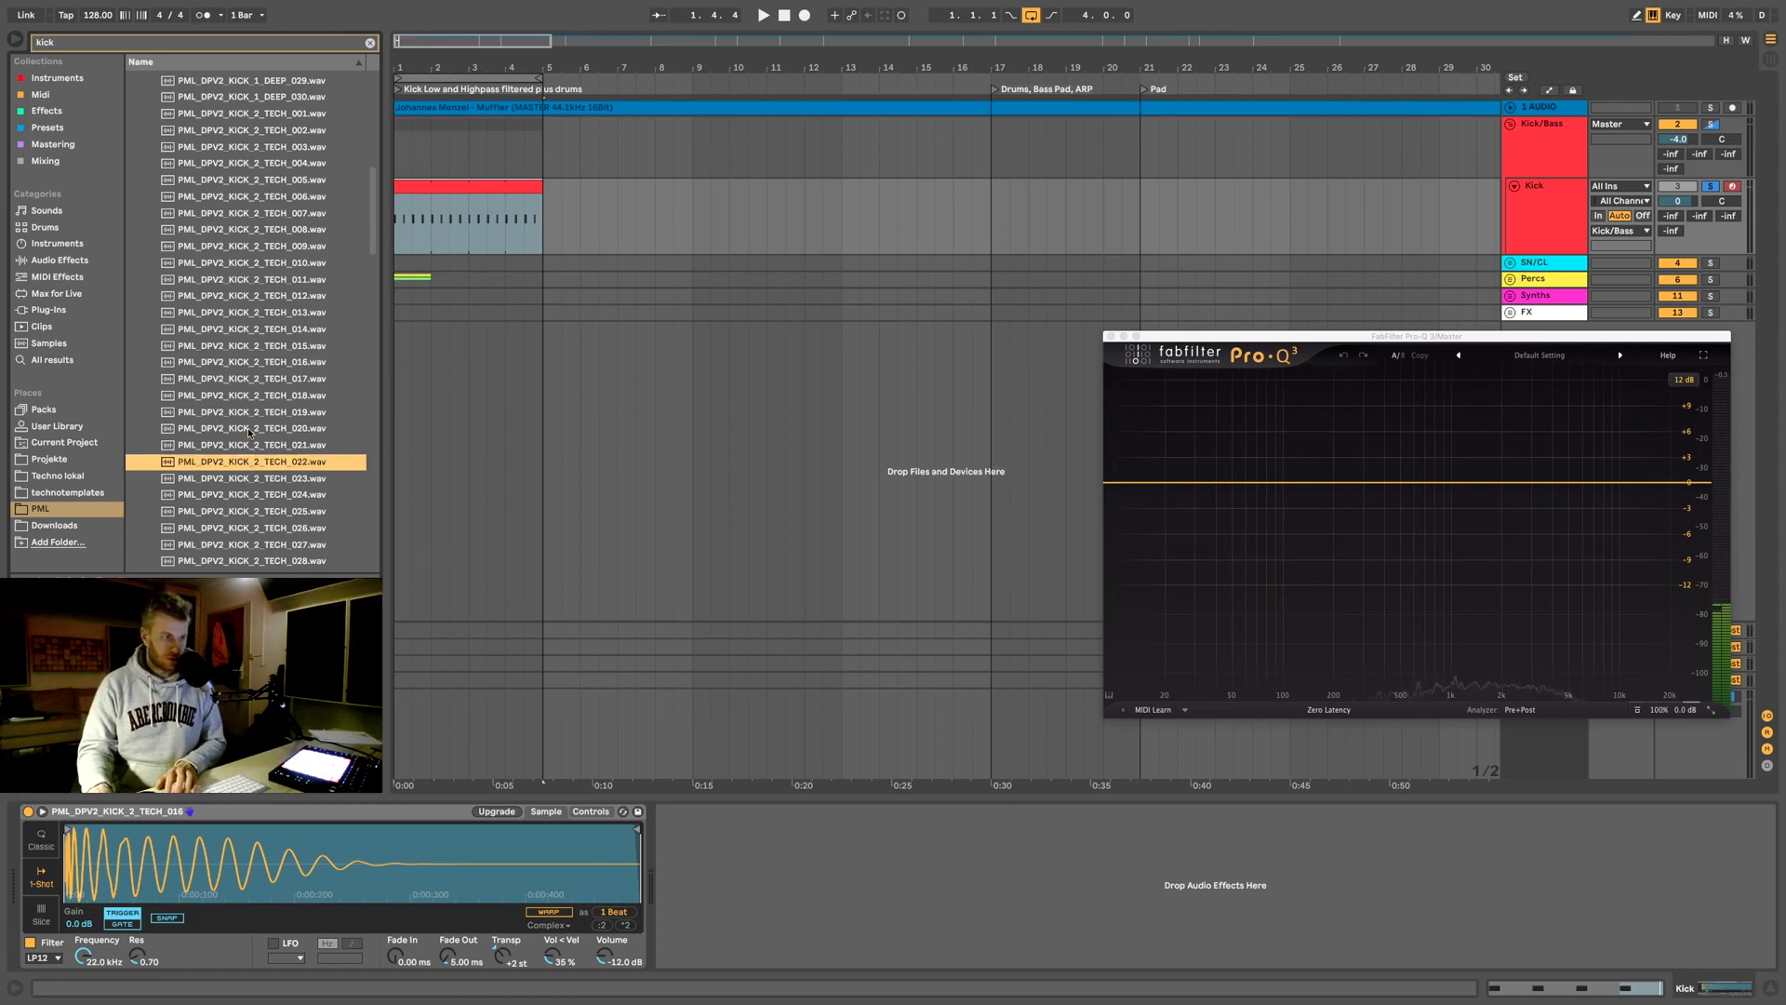
Step: Audition the Tech kicks 035 through 037, followed by PML_DPV2_KICK_2_TECH_039.wav
{"action": "scroll", "coordinate": [249, 431], "scroll_direction": "down", "scroll_amount": 5}
{"action": "left_click", "coordinate": [260, 500]}
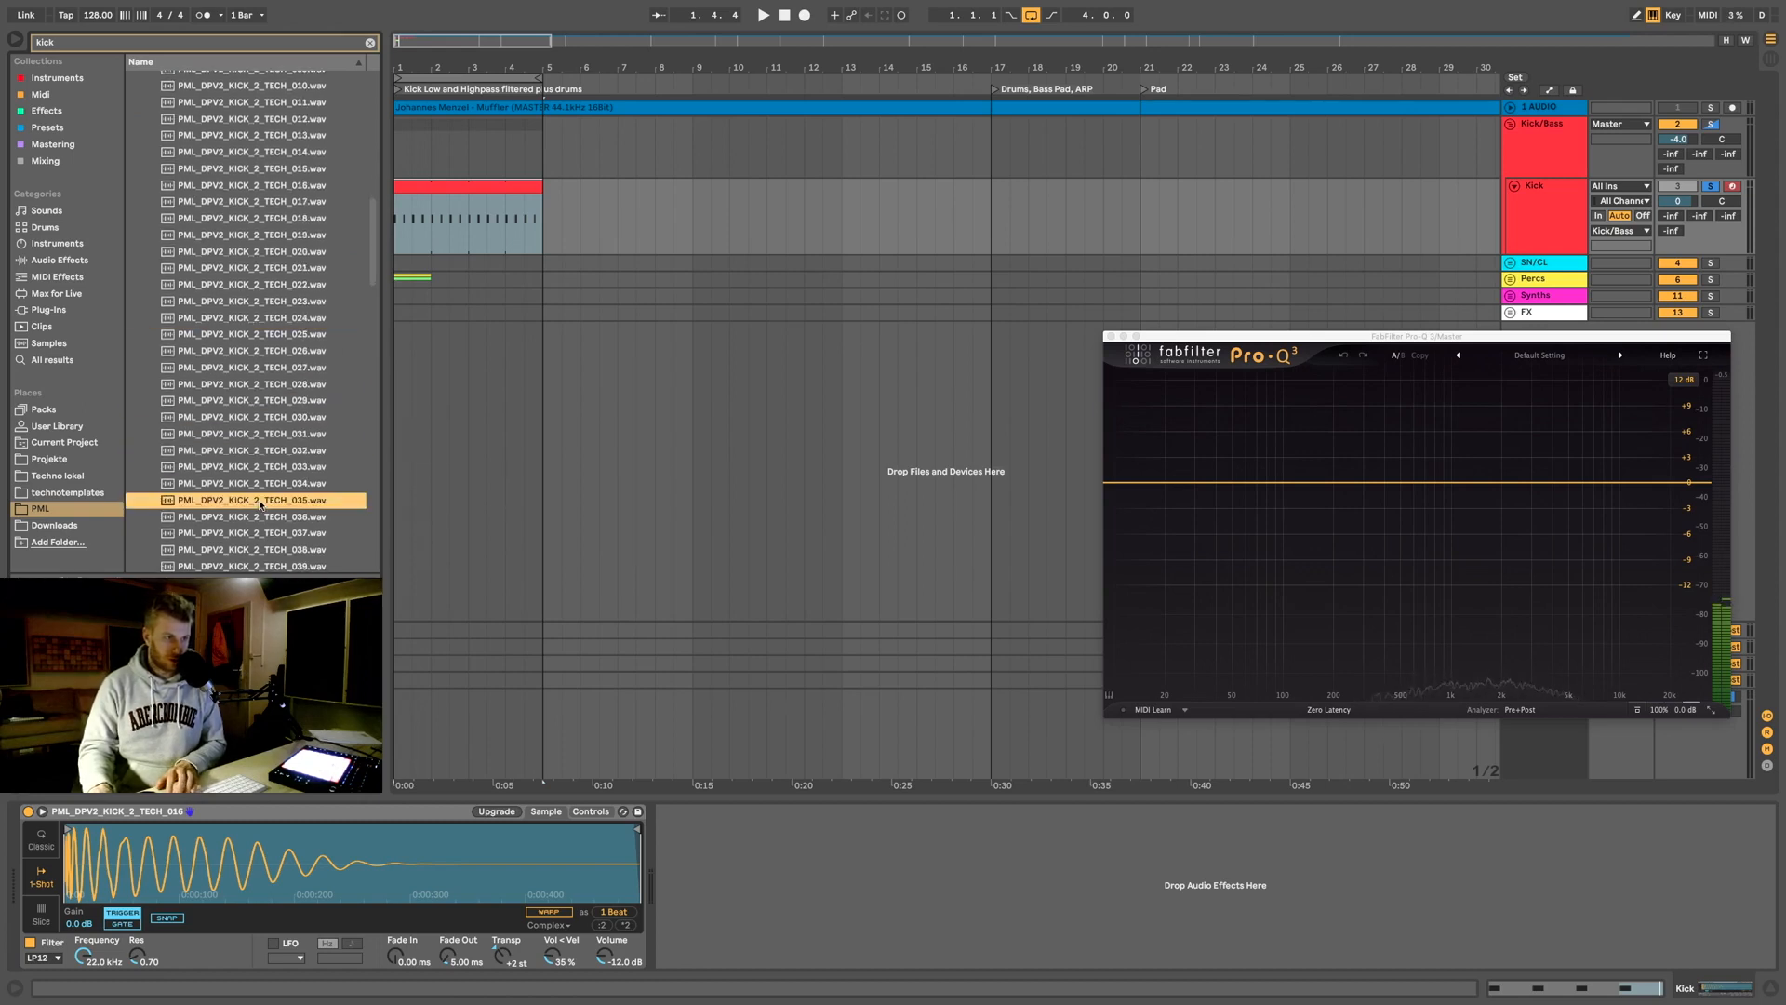
{"action": "key", "text": "Down"}
{"action": "key", "text": "Down"}
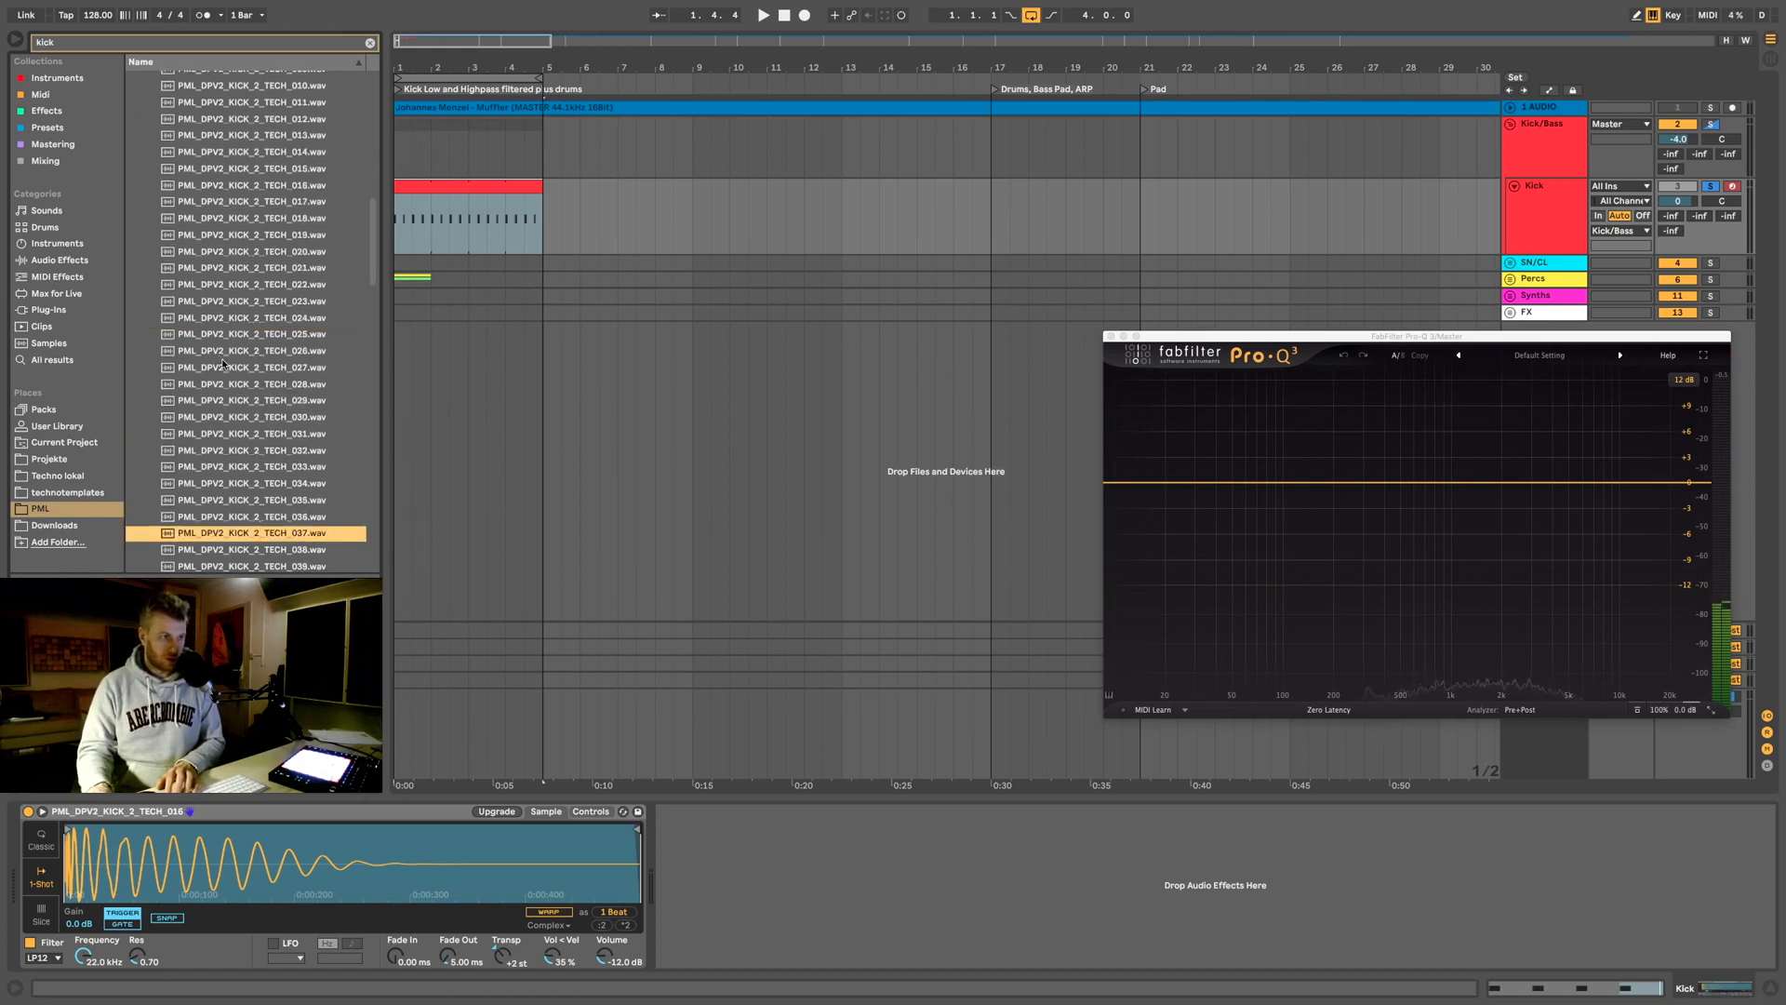
{"action": "scroll", "coordinate": [223, 363], "scroll_direction": "down", "scroll_amount": 5}
{"action": "left_click", "coordinate": [225, 365]}
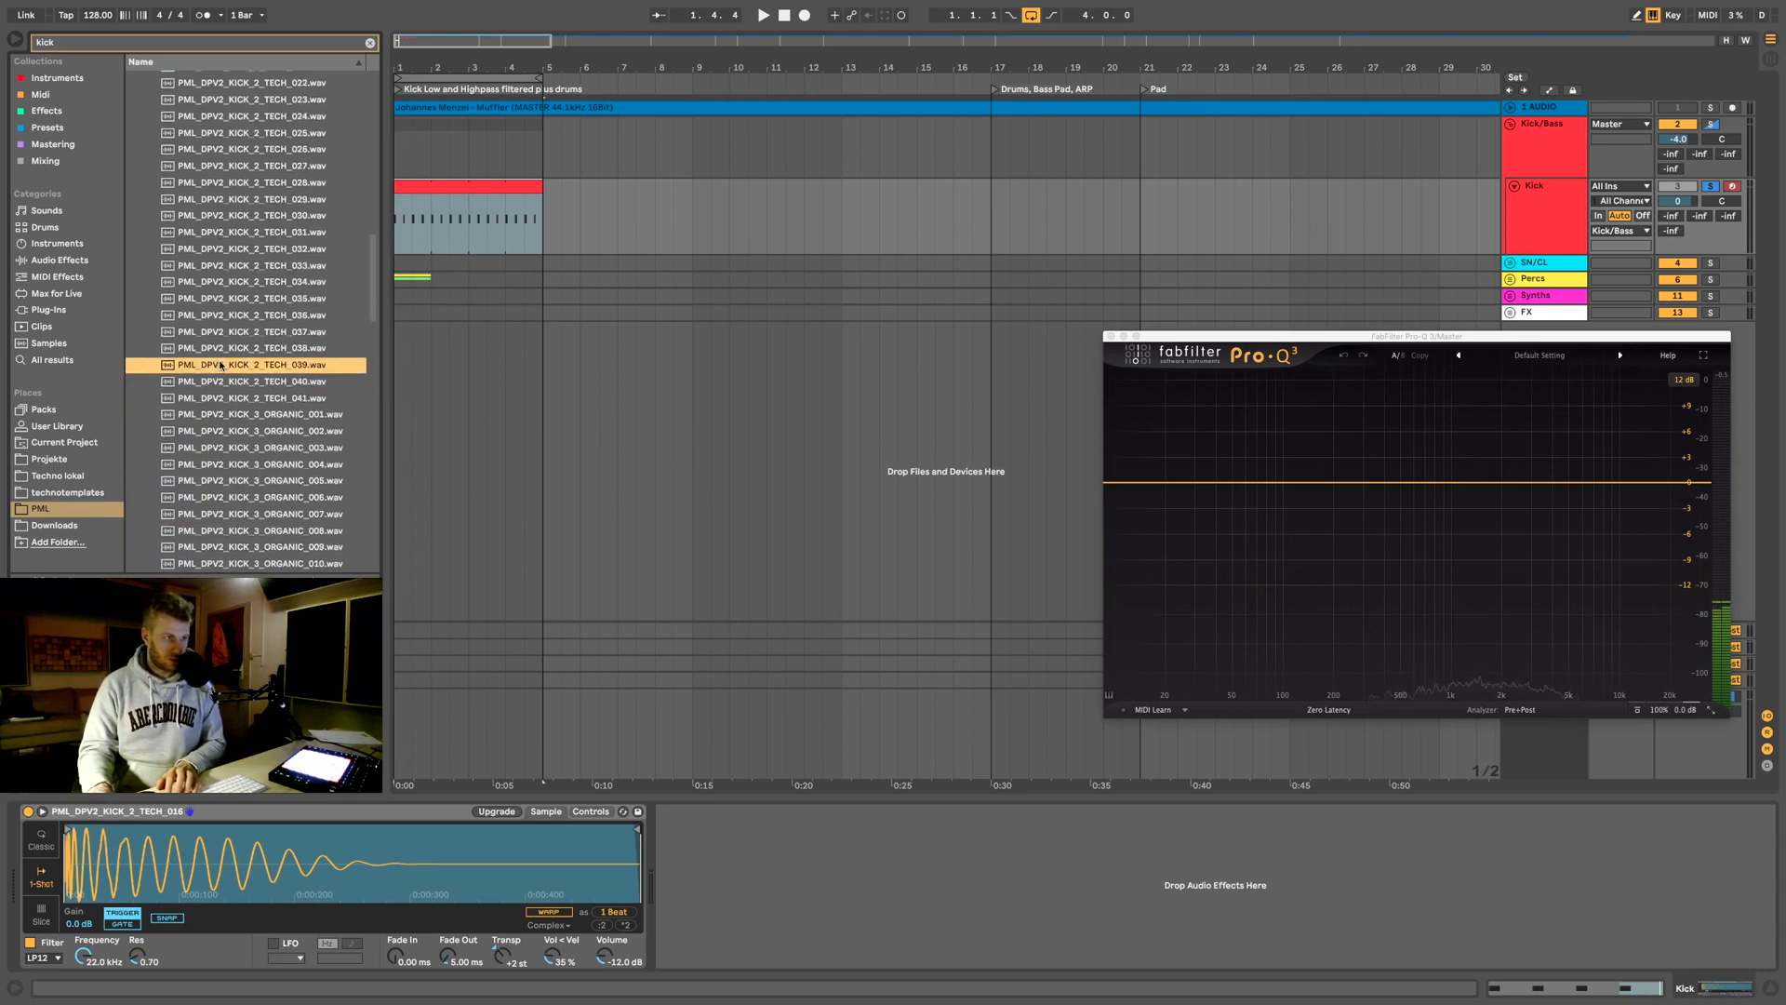
Step: Load PML_DPV2_KICK_2_TECH_040.wav into the Kick track's Simpler and reset its transposition to 0 st while checking playback
{"action": "key", "text": "Down"}
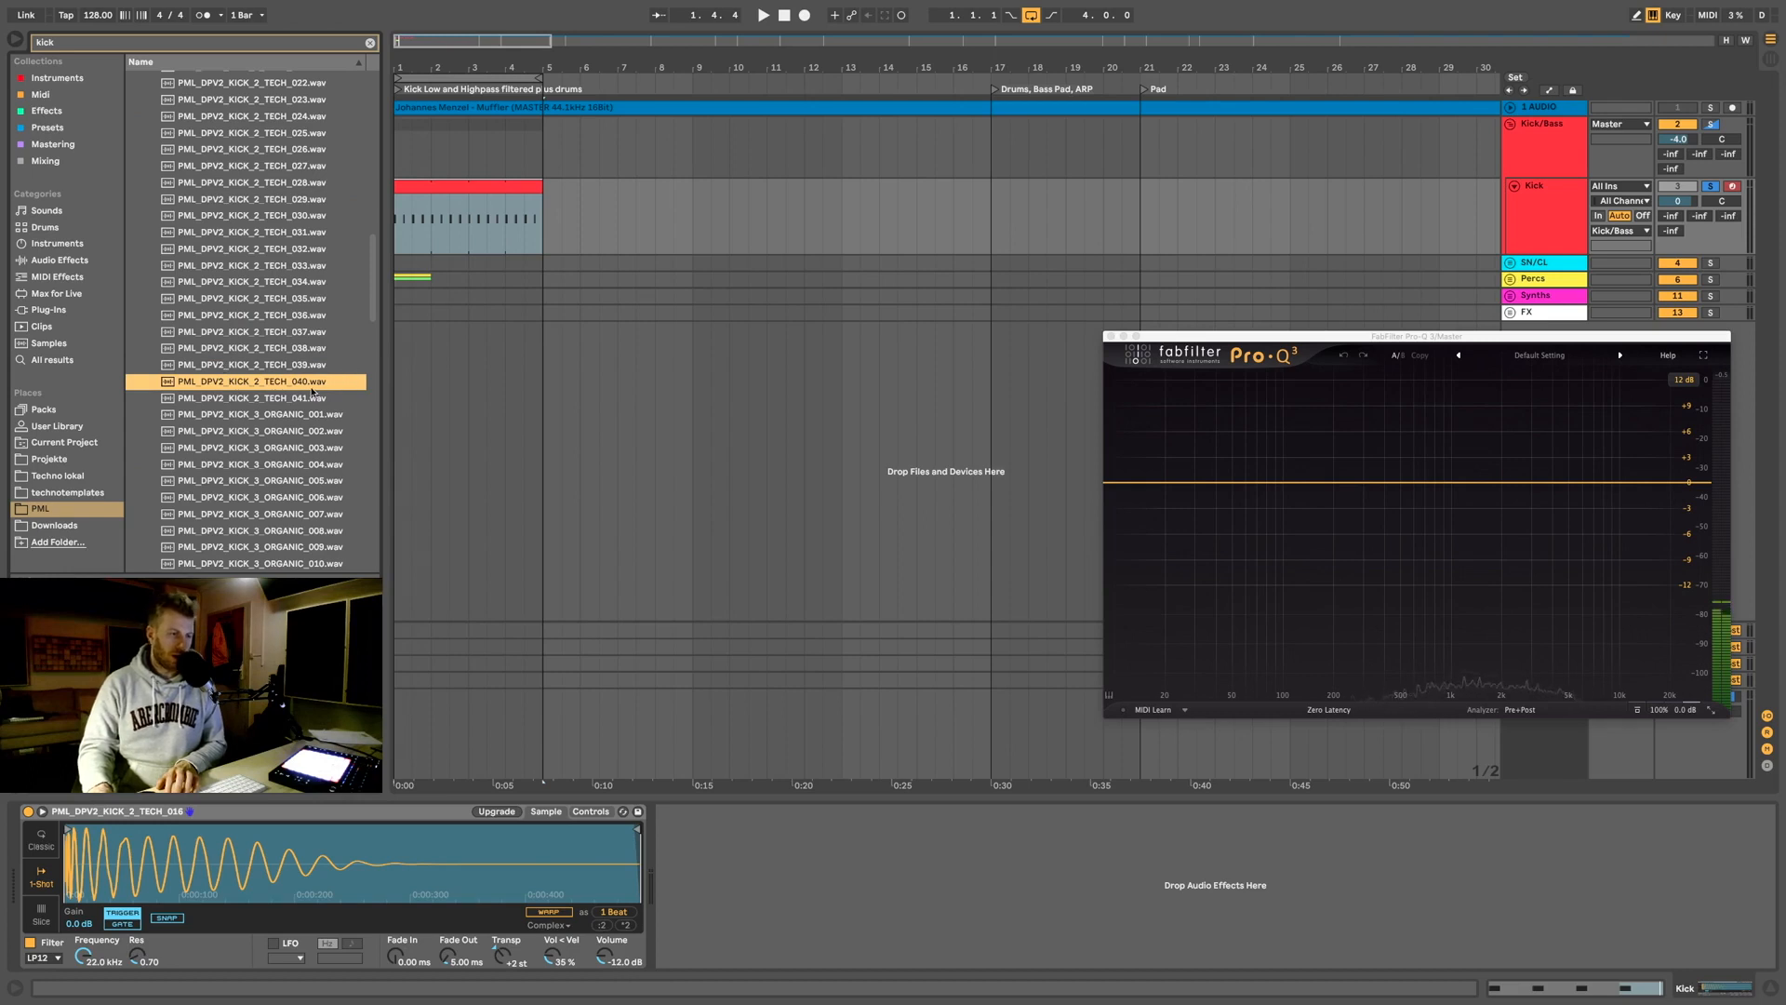
{"action": "left_click_drag", "start_coordinate": [266, 383], "coordinate": [363, 879]}
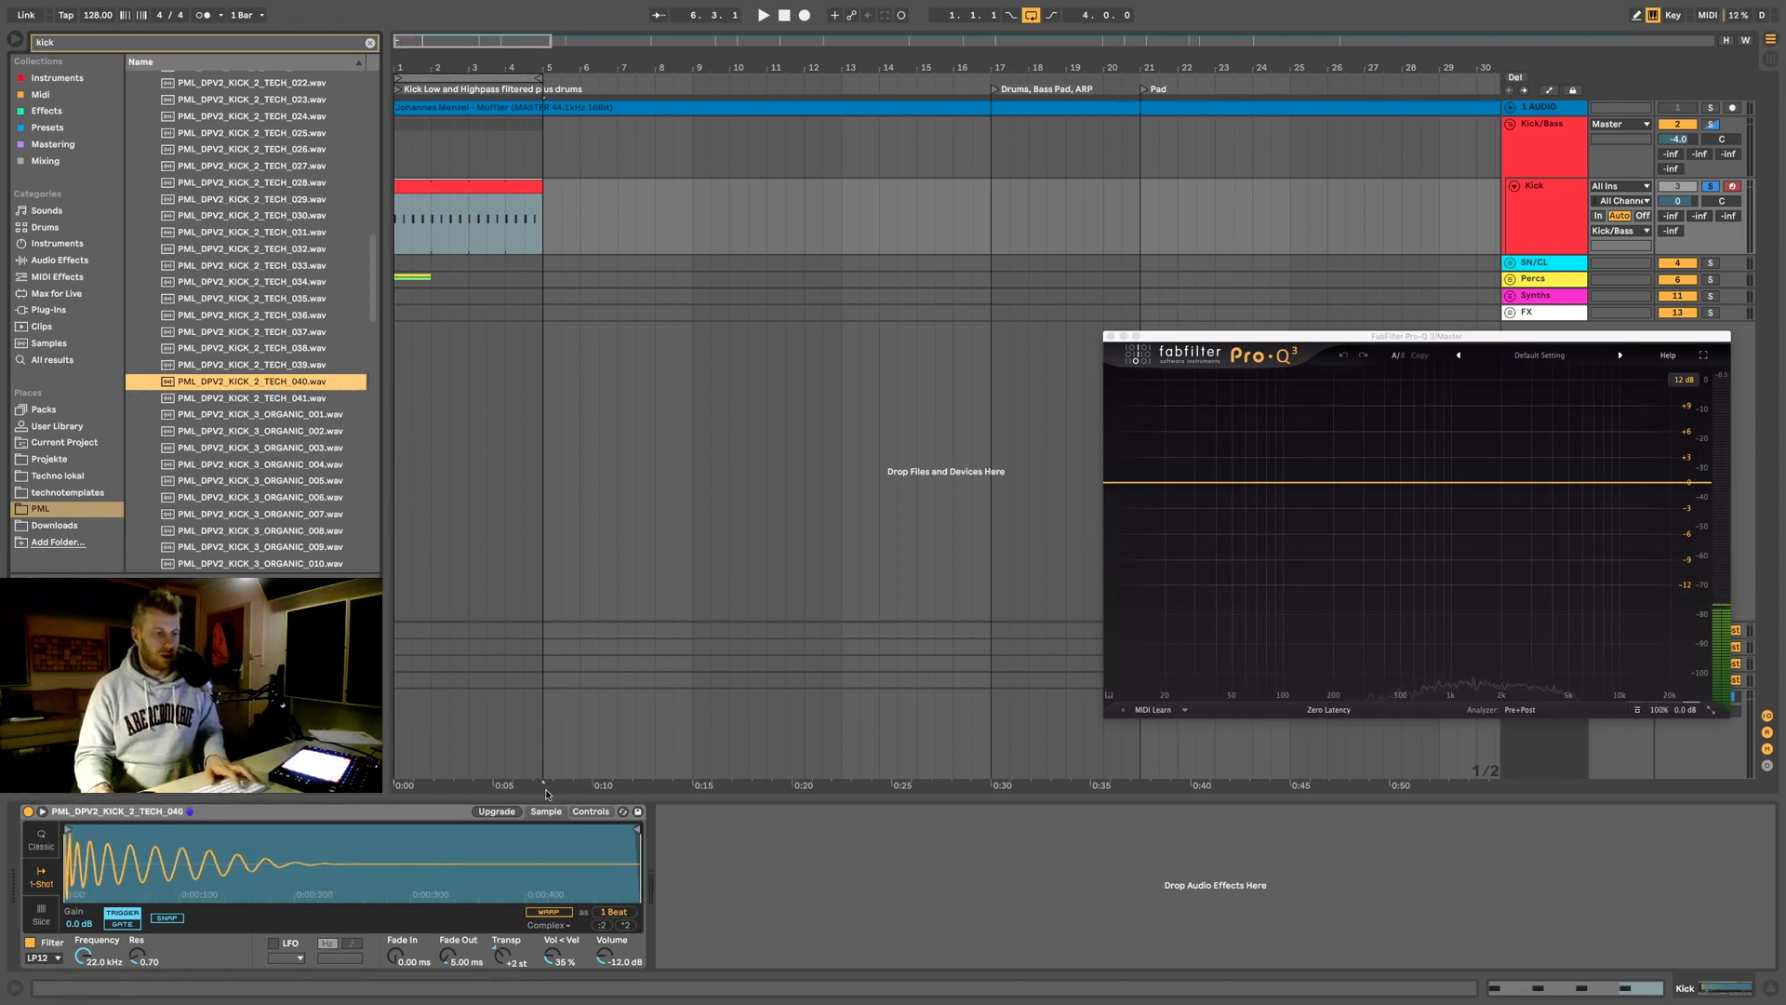
{"action": "key", "text": "space"}
{"action": "double_click", "coordinate": [503, 955]}
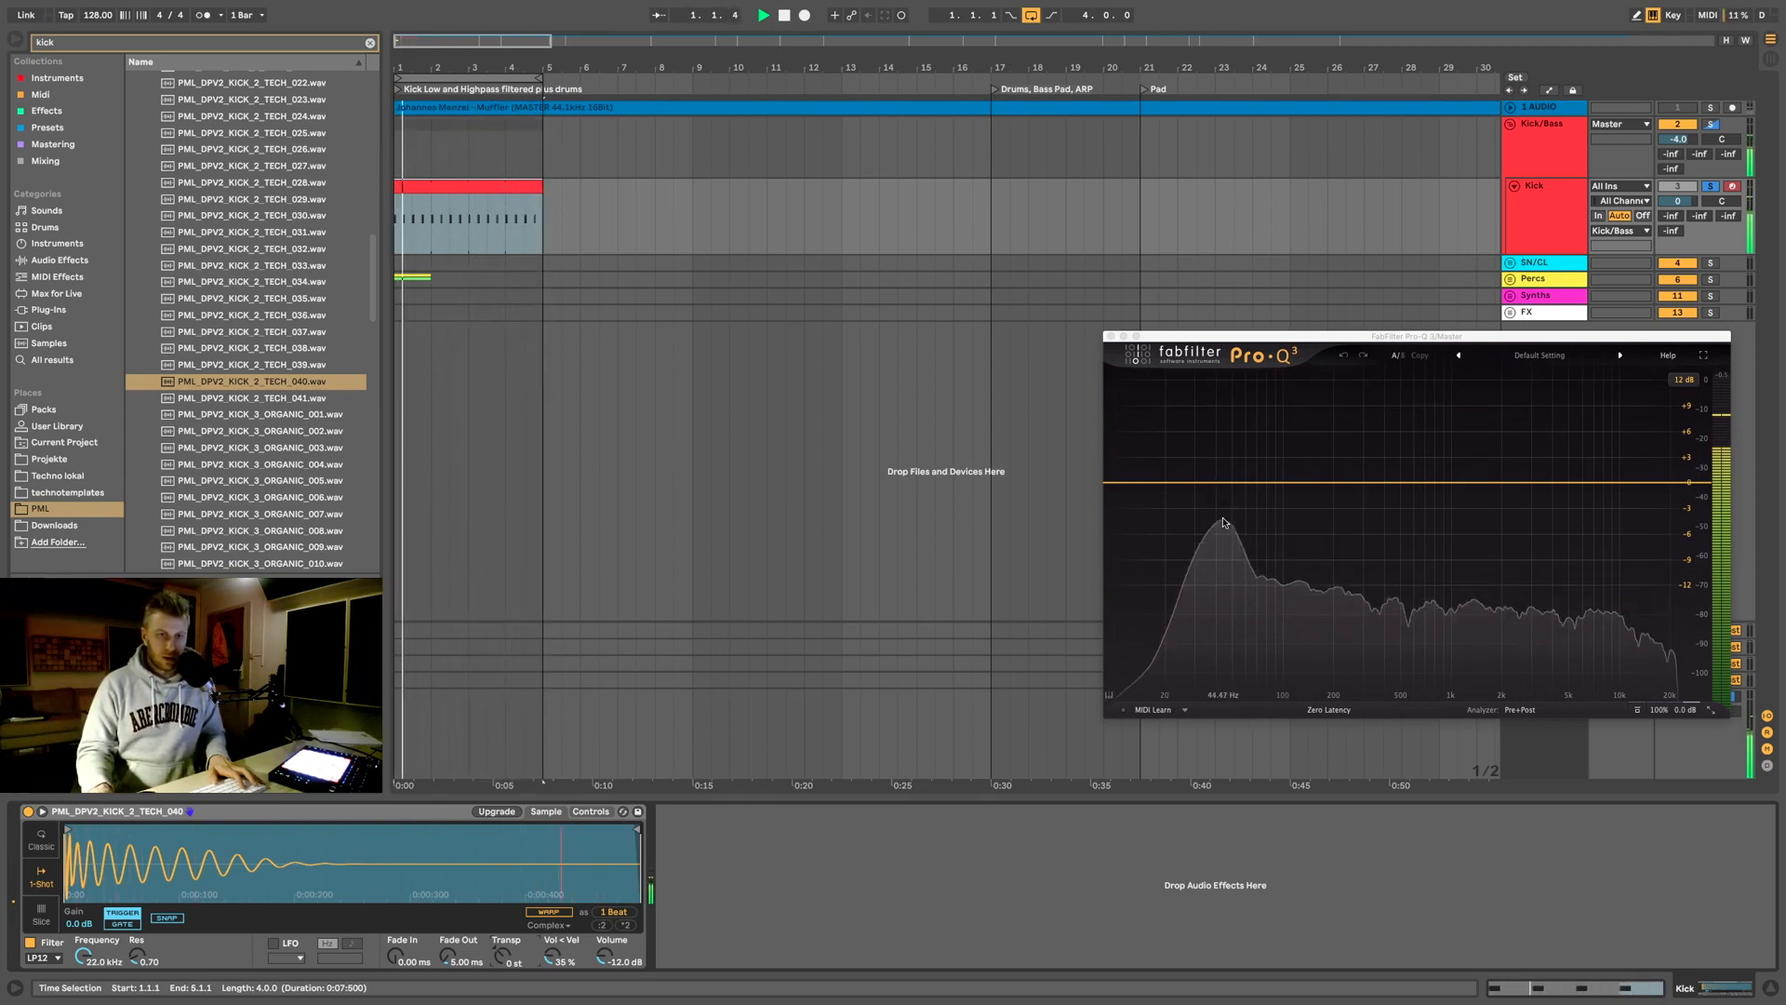
{"action": "key", "text": "space"}
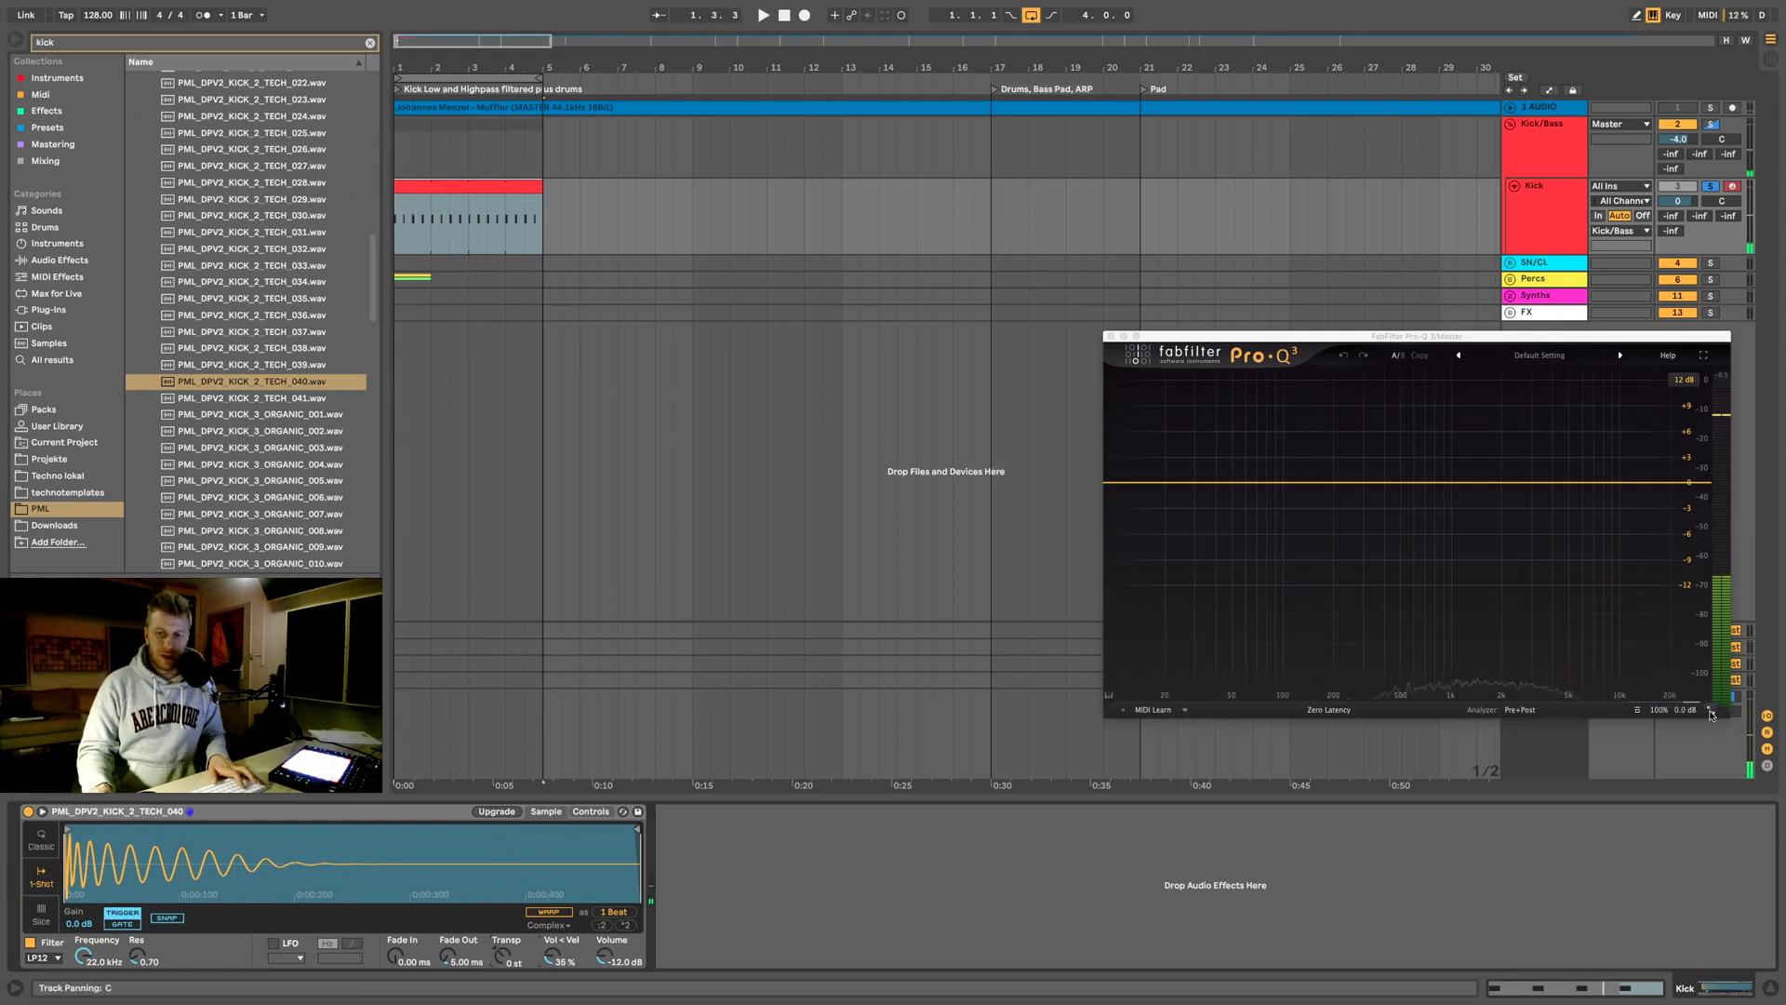
Step: Set the Pro-Q 3 window size to Large, reposition it over the arrangement and play the kick loop to view its spectrum
{"action": "left_click", "coordinate": [1710, 710]}
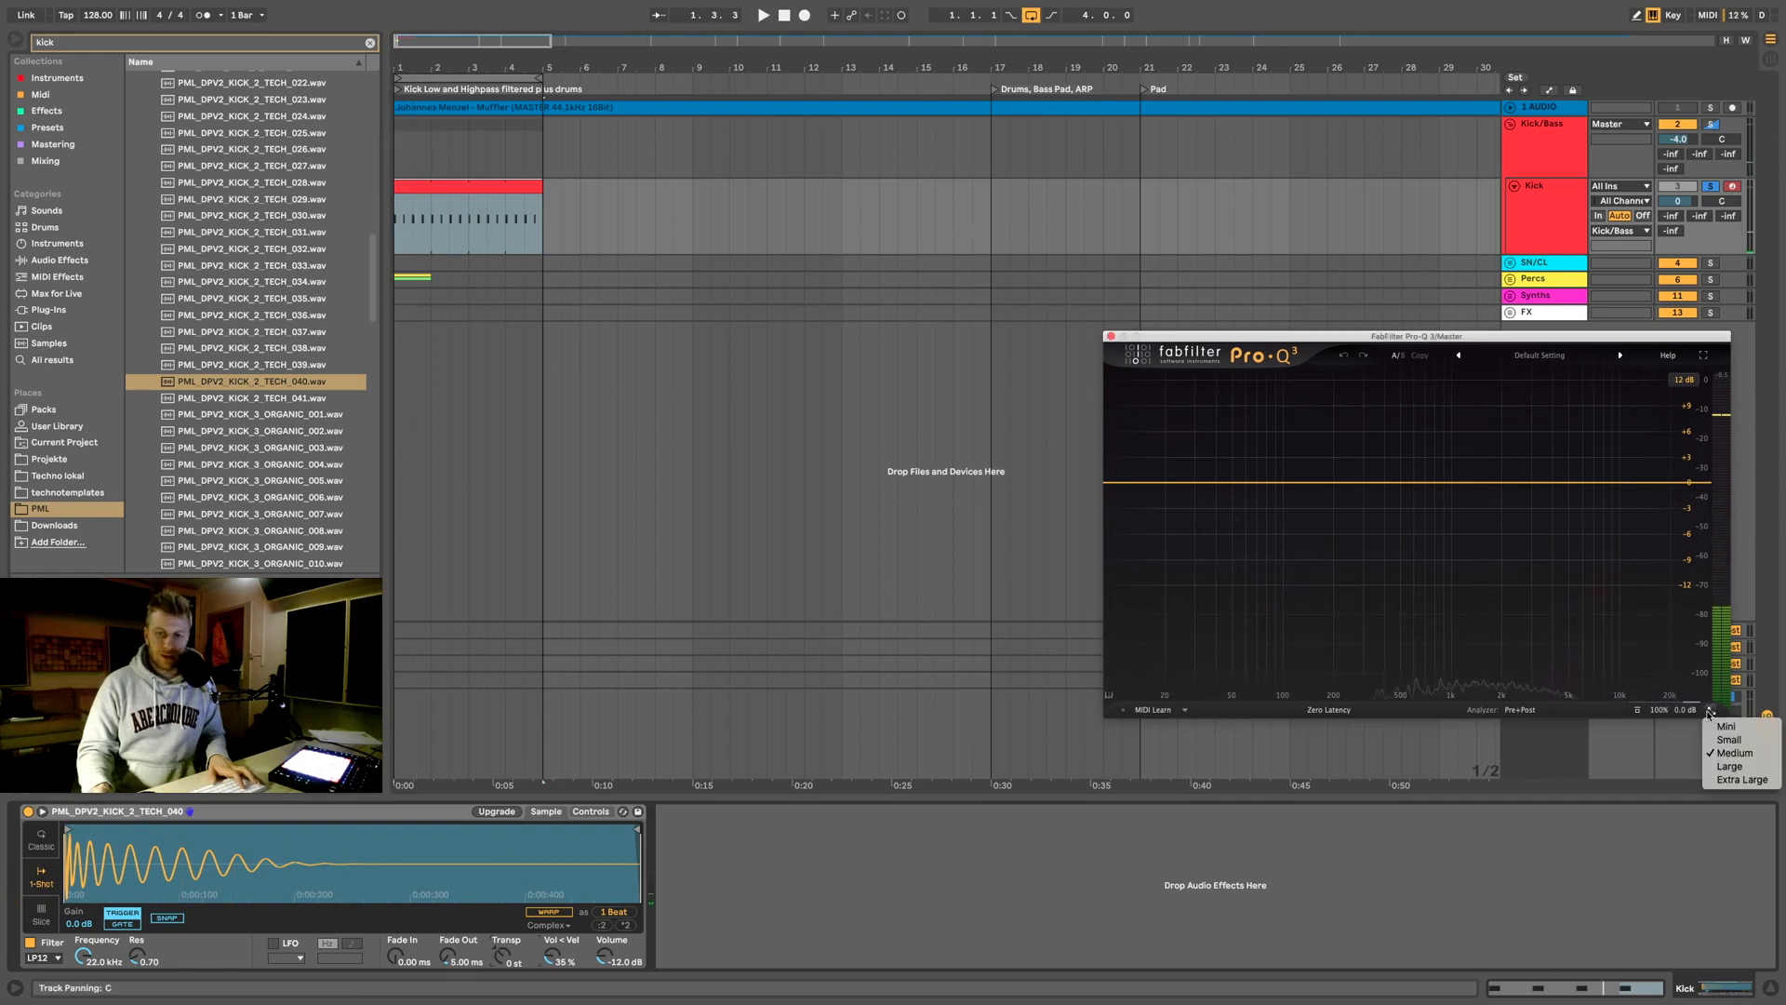
{"action": "left_click", "coordinate": [1729, 767]}
{"action": "left_click_drag", "start_coordinate": [1344, 337], "coordinate": [897, 265]}
{"action": "key", "text": "space"}
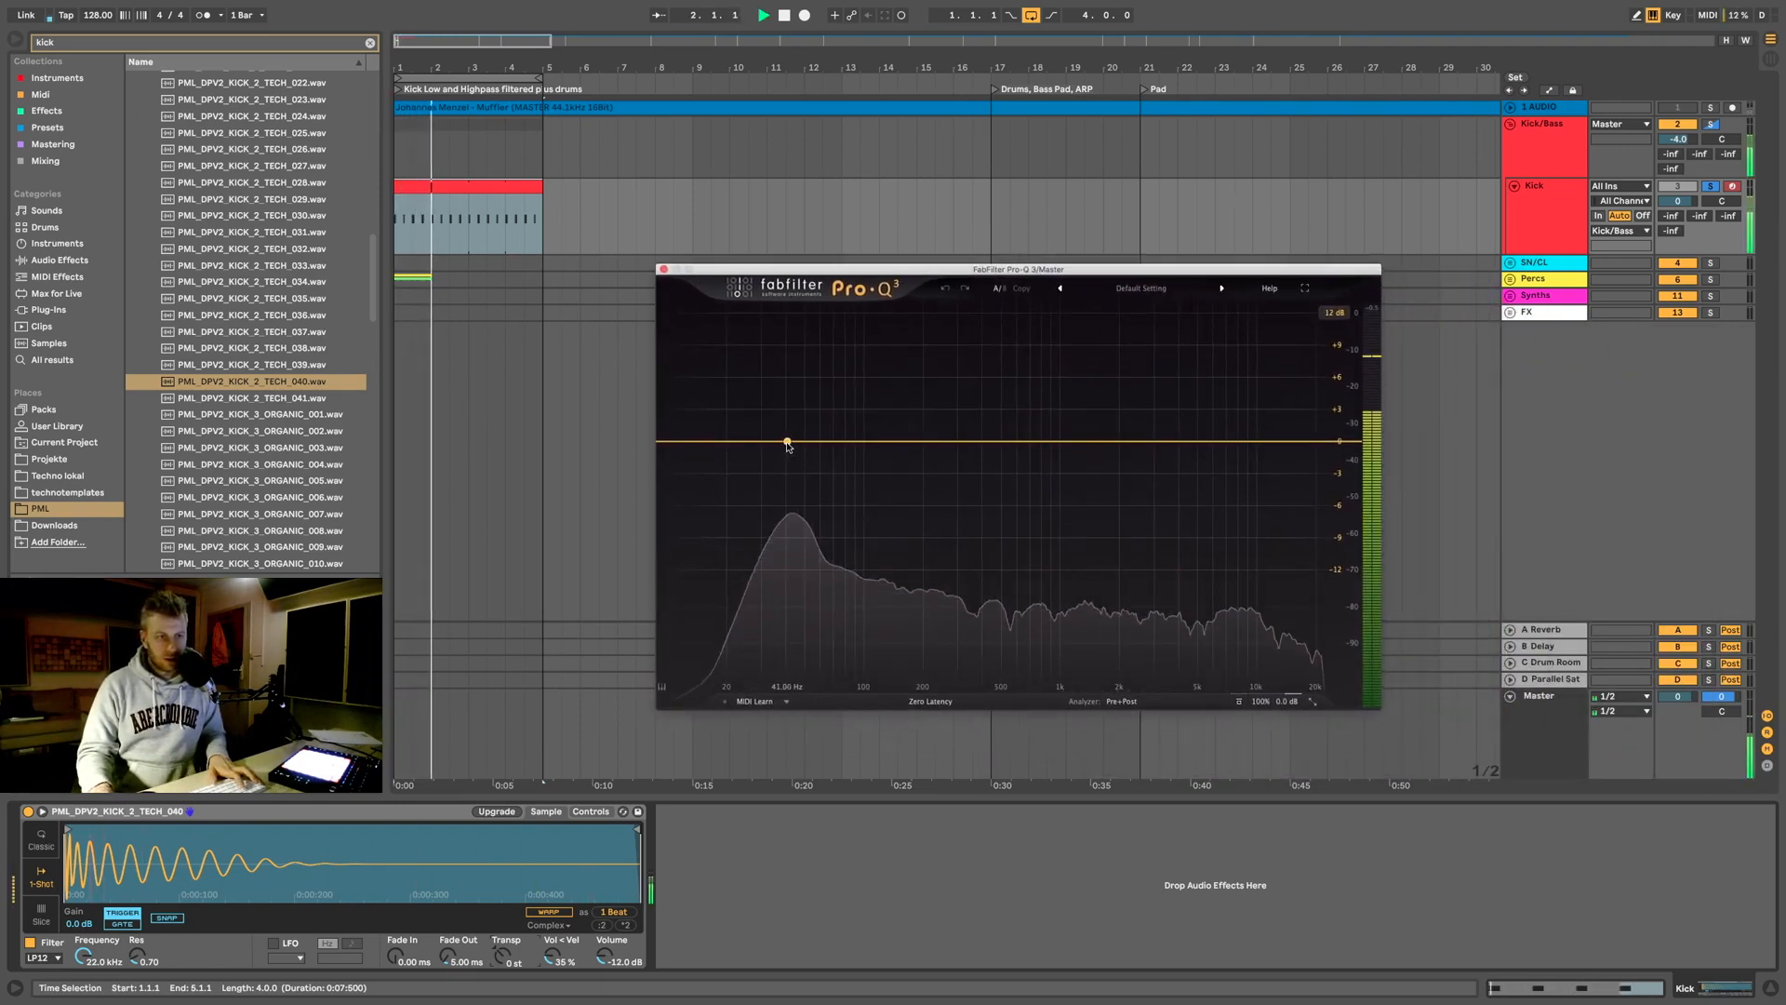
Step: Stop on the Organic kicks and audition several of them, including 003 and 016 through 019
{"action": "left_click", "coordinate": [250, 427]}
{"action": "key", "text": "Down"}
{"action": "scroll", "coordinate": [251, 427], "scroll_direction": "down", "scroll_amount": 2}
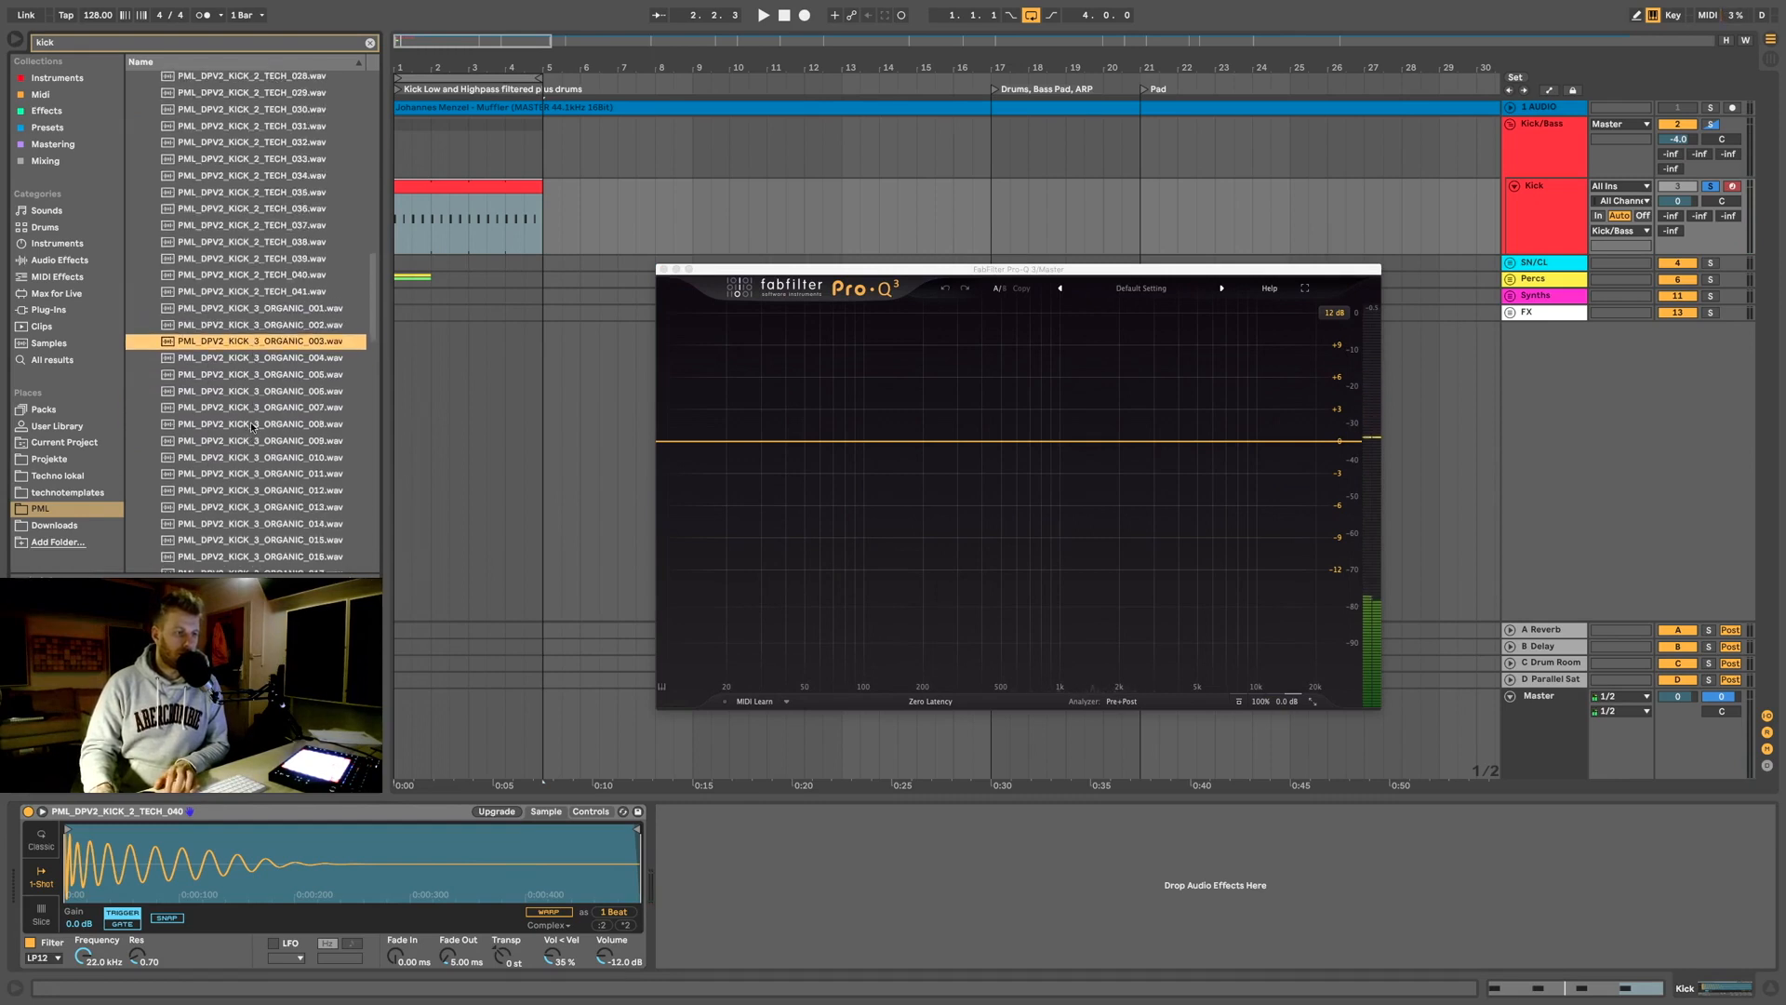
{"action": "scroll", "coordinate": [251, 427], "scroll_direction": "down", "scroll_amount": 2}
{"action": "key", "text": "Down"}
{"action": "left_click", "coordinate": [251, 427]}
{"action": "key", "text": "Down"}
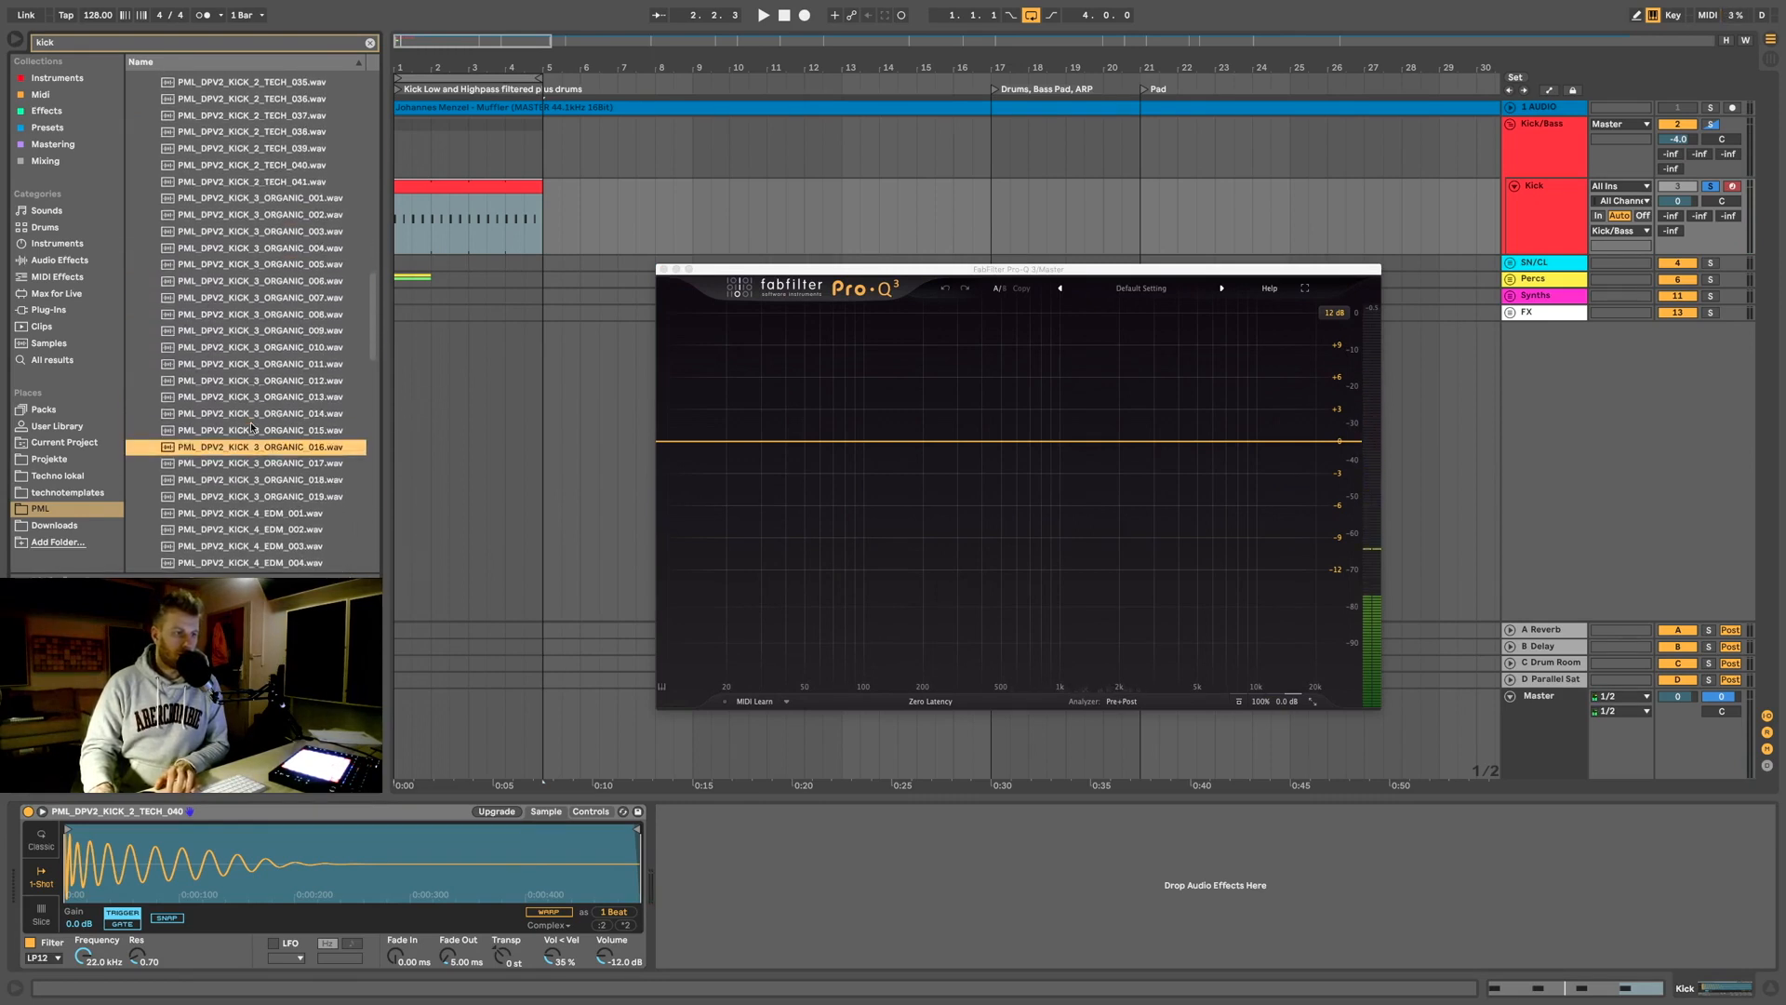
{"action": "key", "text": "Down"}
{"action": "key", "text": "Down"}
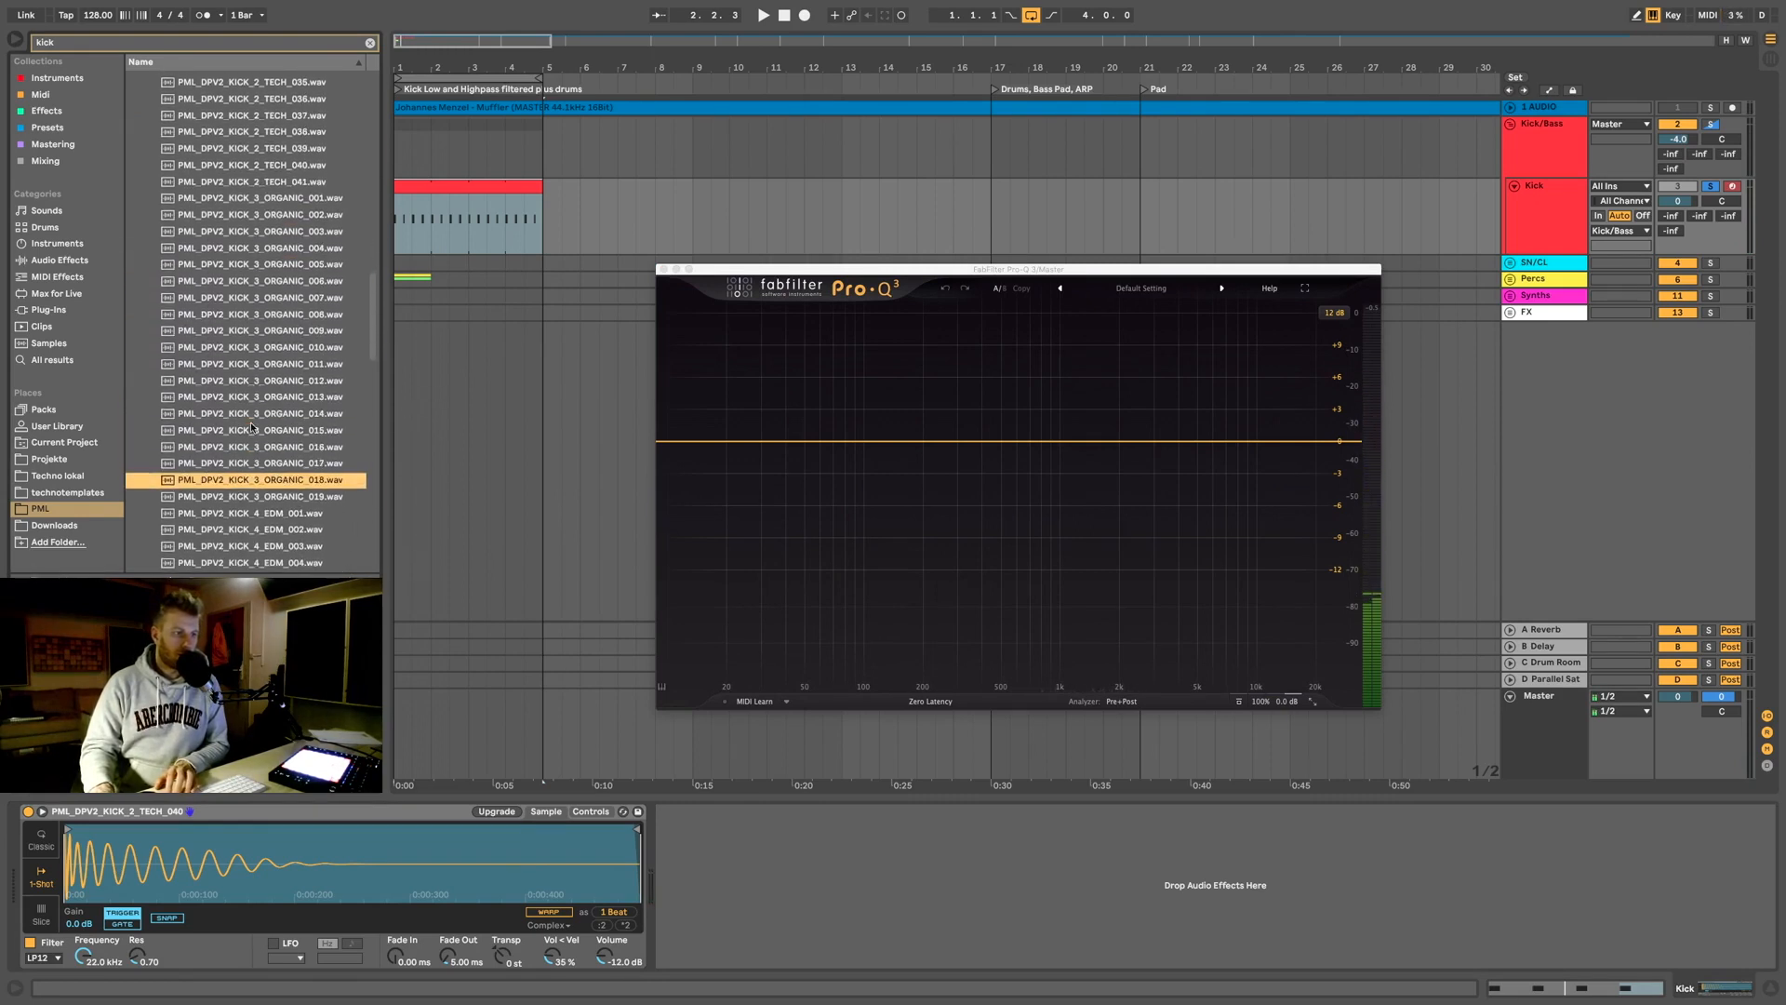
{"action": "key", "text": "Down"}
Step: Audition the EDM kicks 001 through 006 and go back to PML_DPV2_KICK_4_EDM_005.wav
{"action": "key", "text": "Down"}
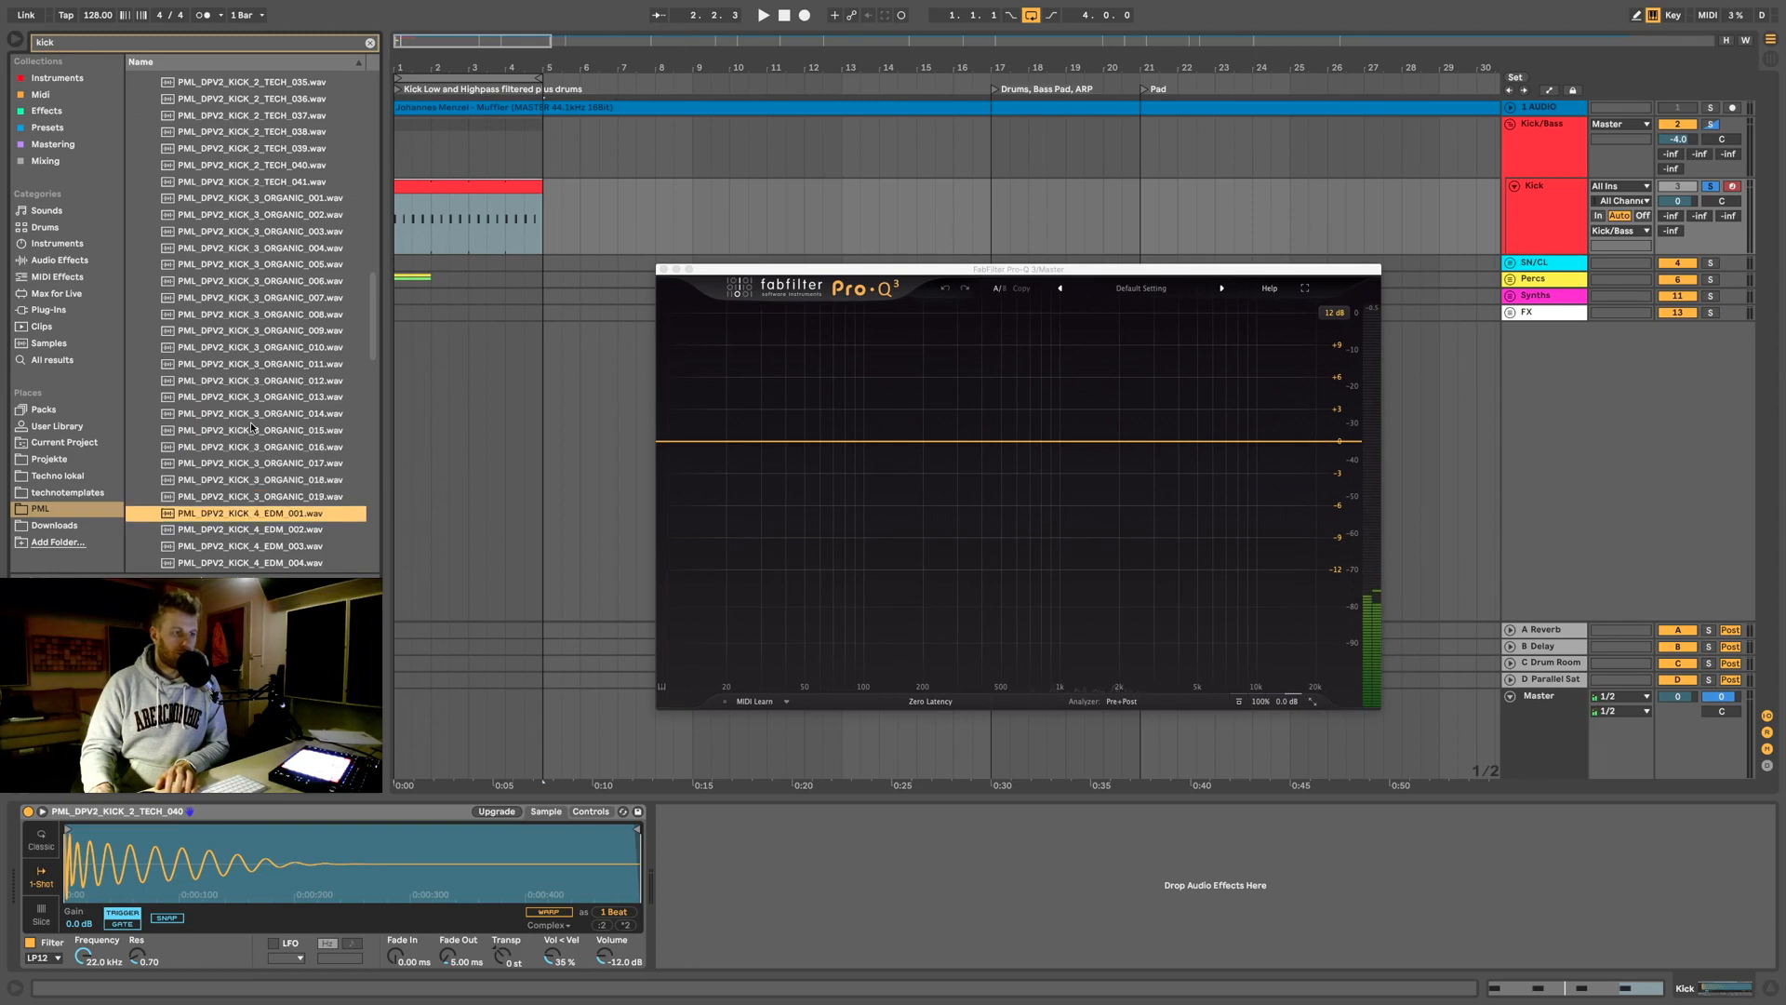
{"action": "key", "text": "Down"}
{"action": "key", "text": "Down"}
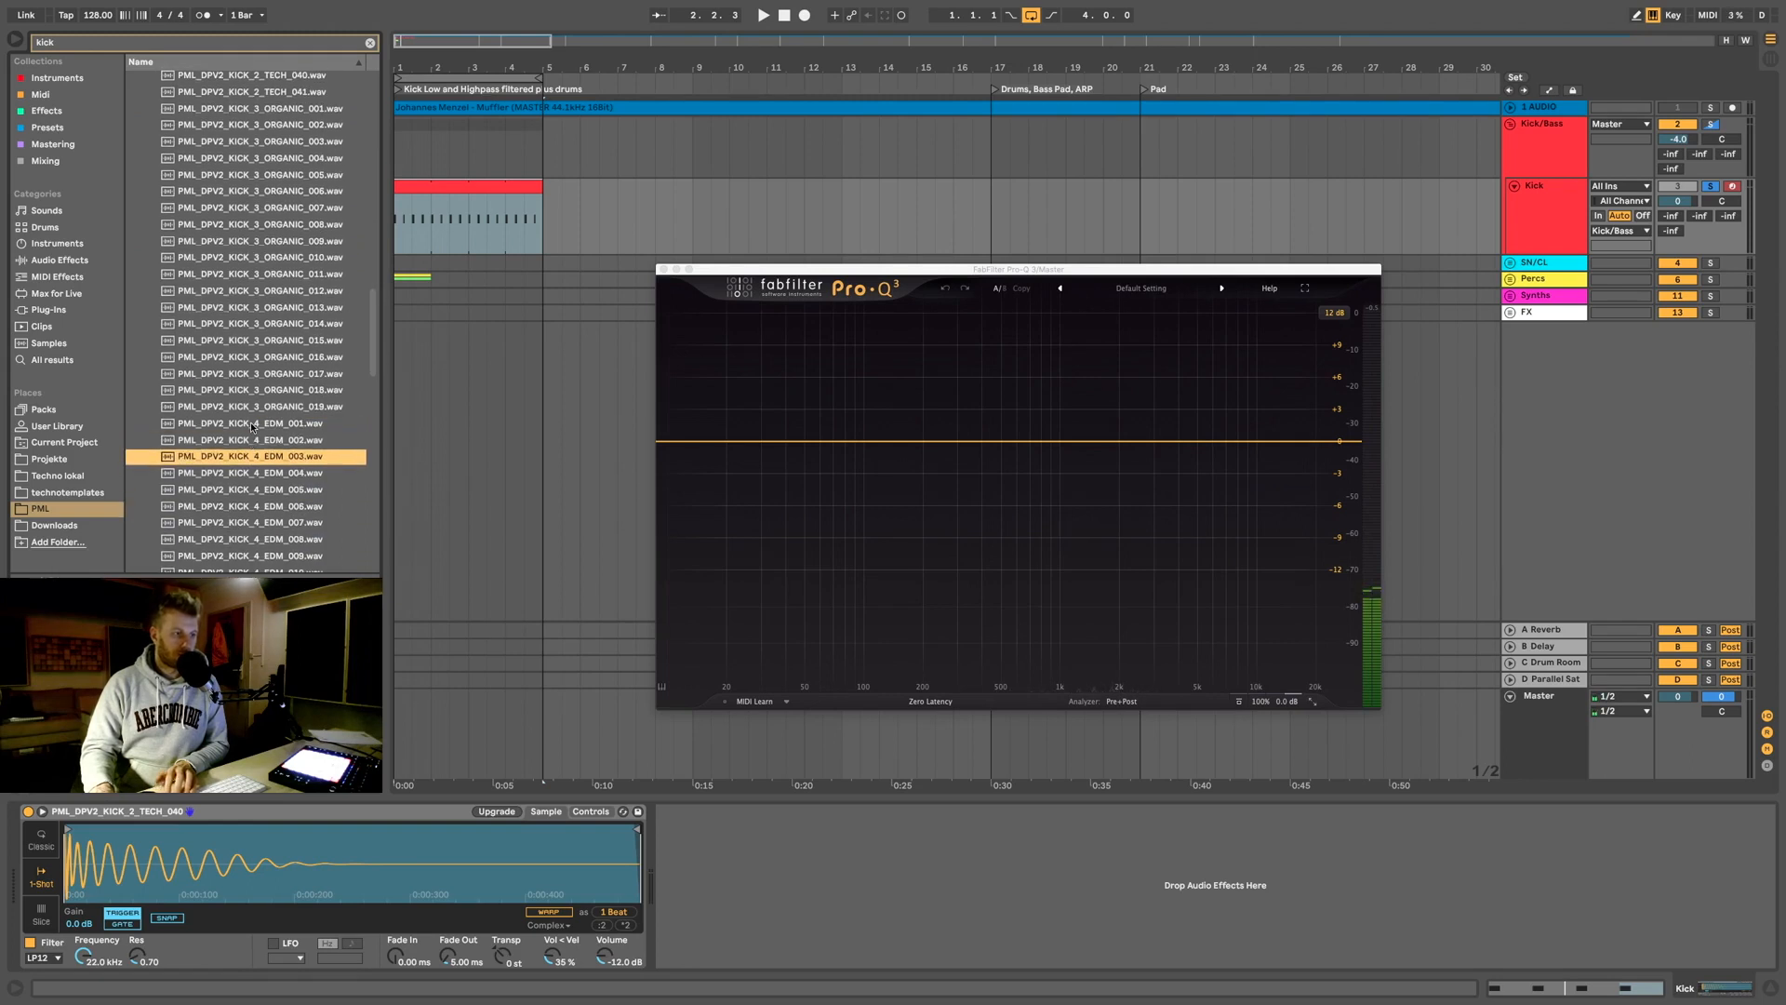
{"action": "key", "text": "Down"}
{"action": "key", "text": "Down"}
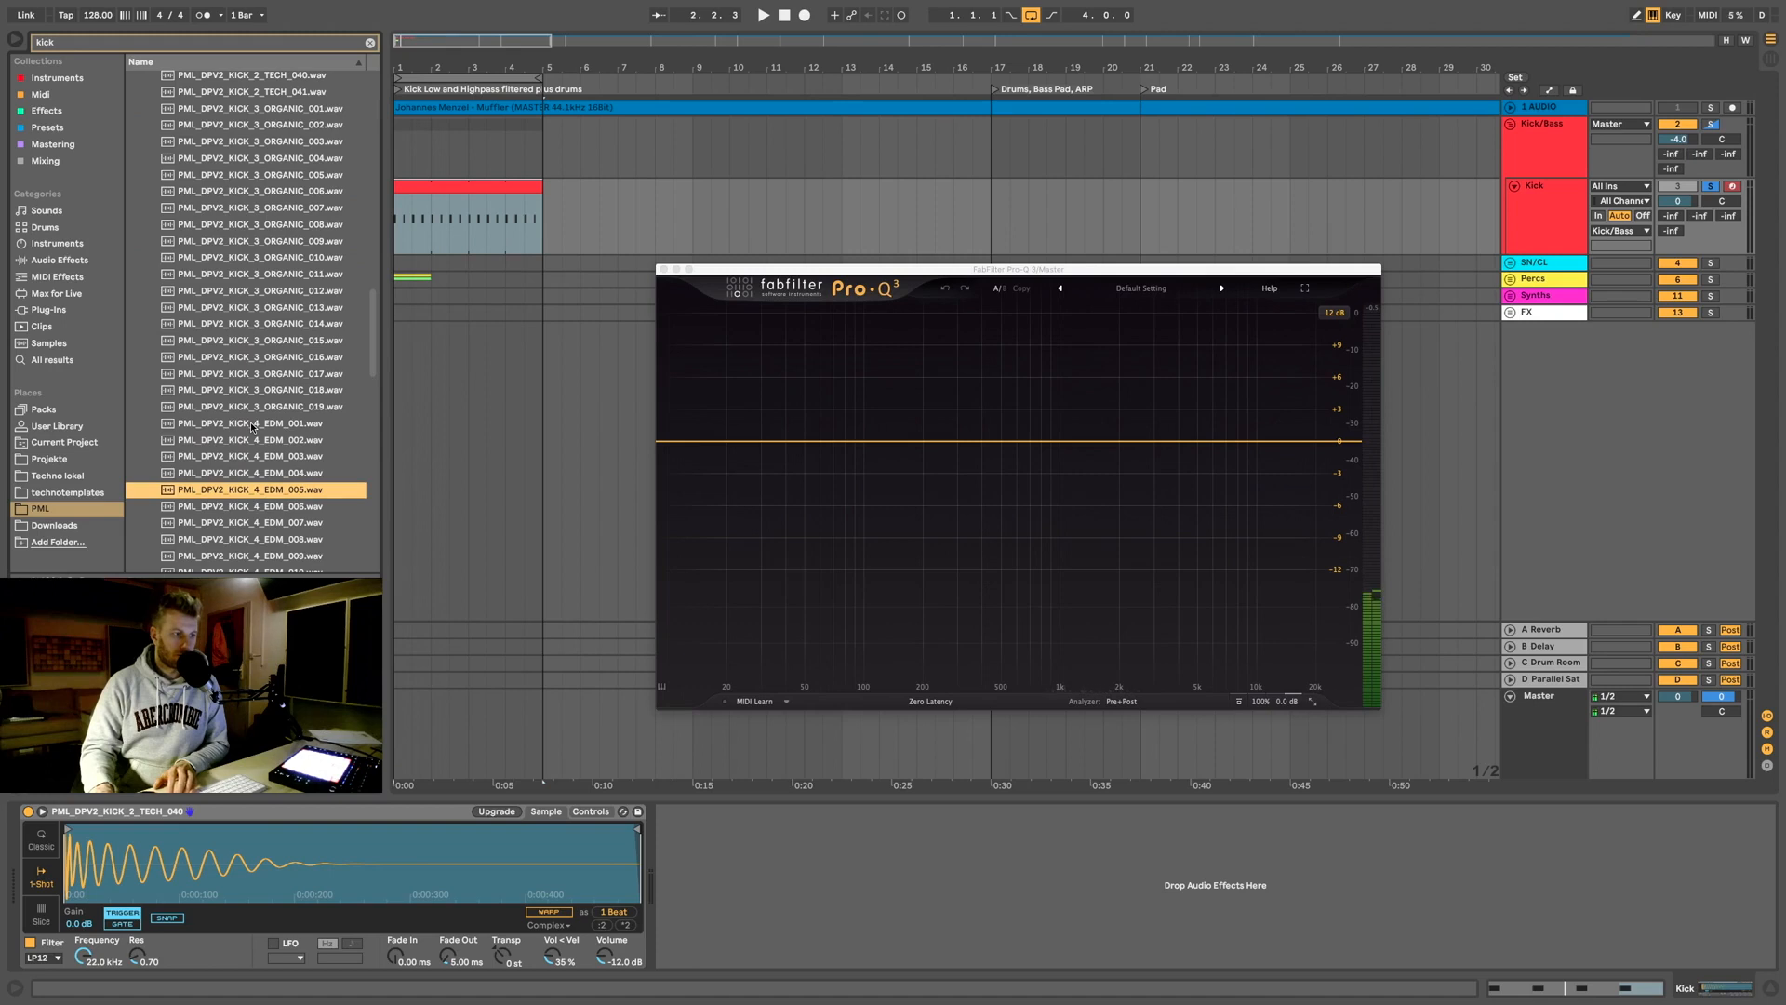
{"action": "key", "text": "Down"}
{"action": "key", "text": "Up"}
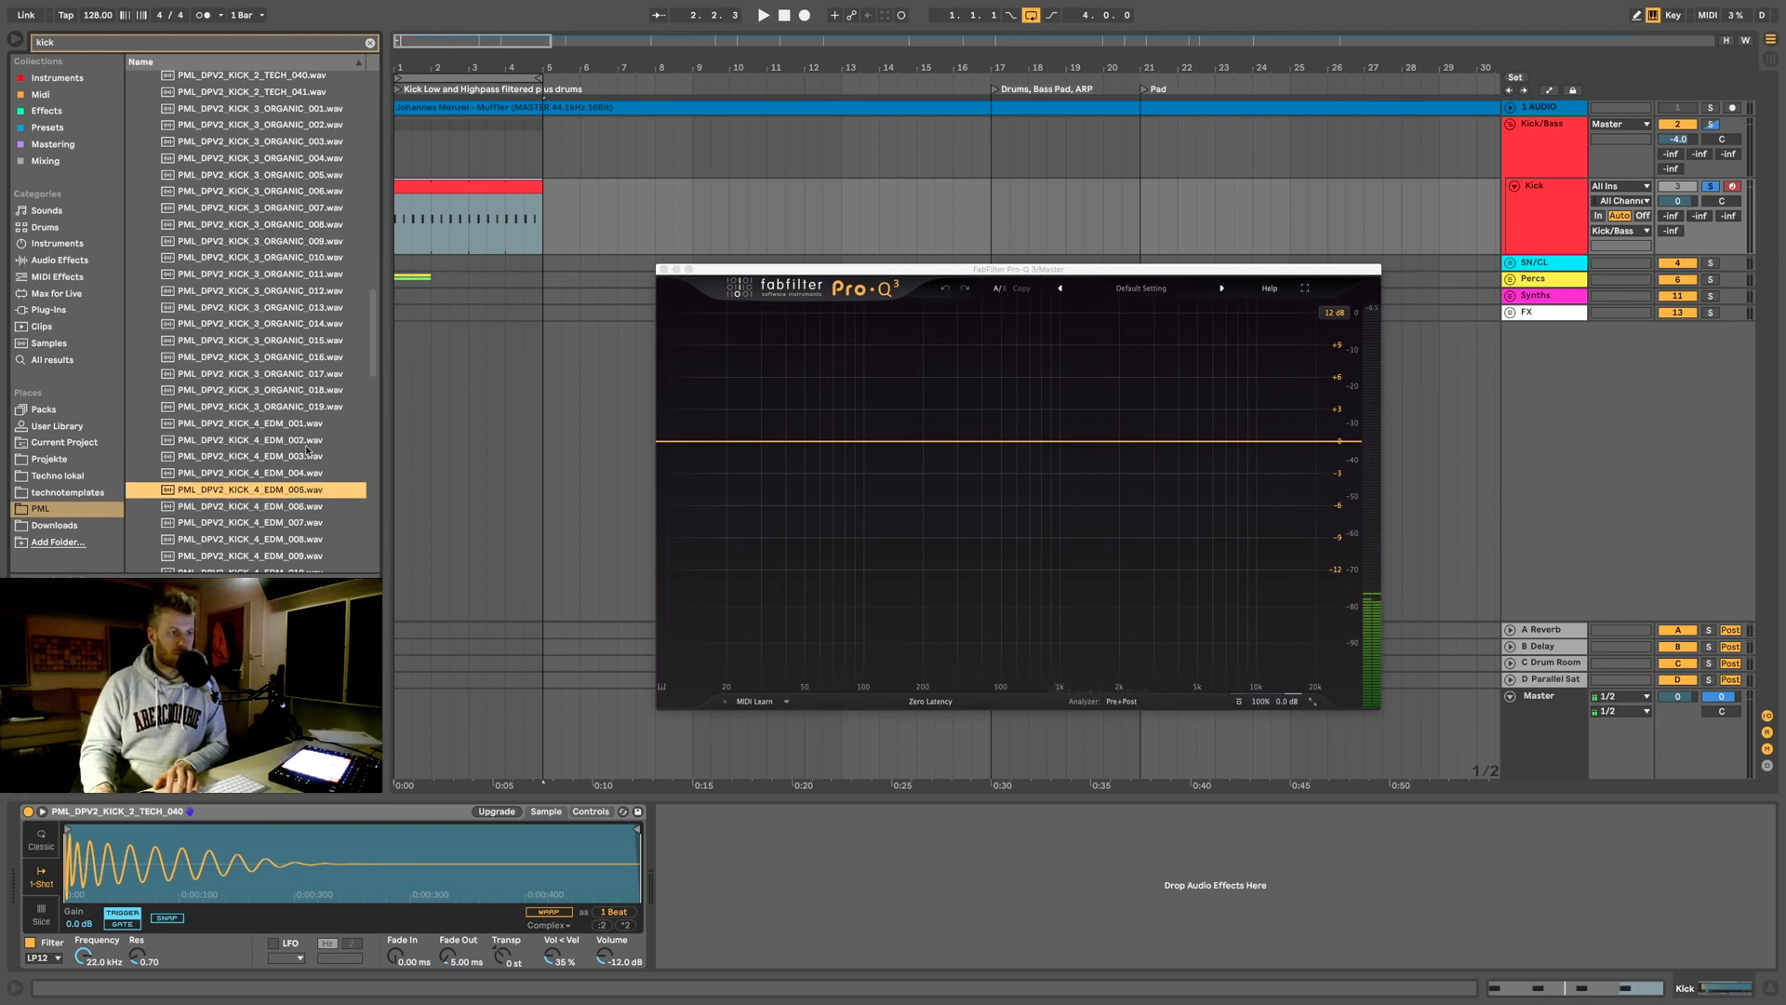
Step: Replace the Simpler sample with PML_DPV2_KICK_4_EDM_005.wav and play the kick loop to check its spectrum
{"action": "key", "text": "Return"}
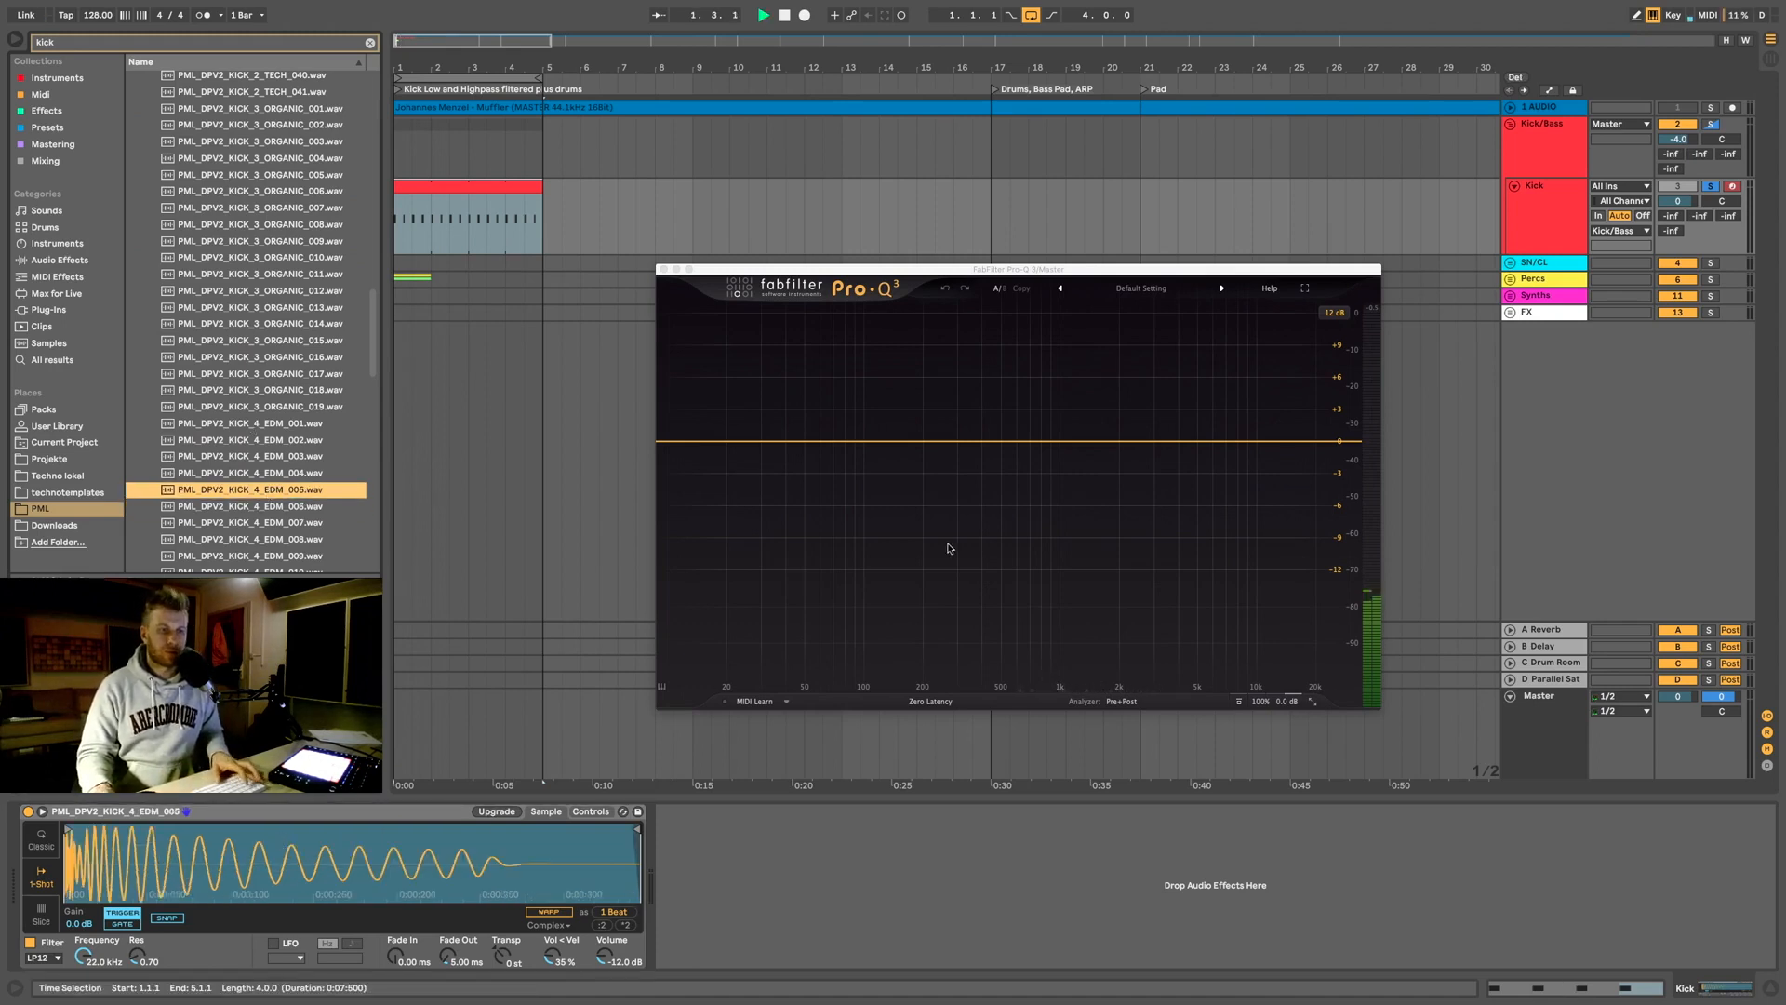
{"action": "key", "text": "space"}
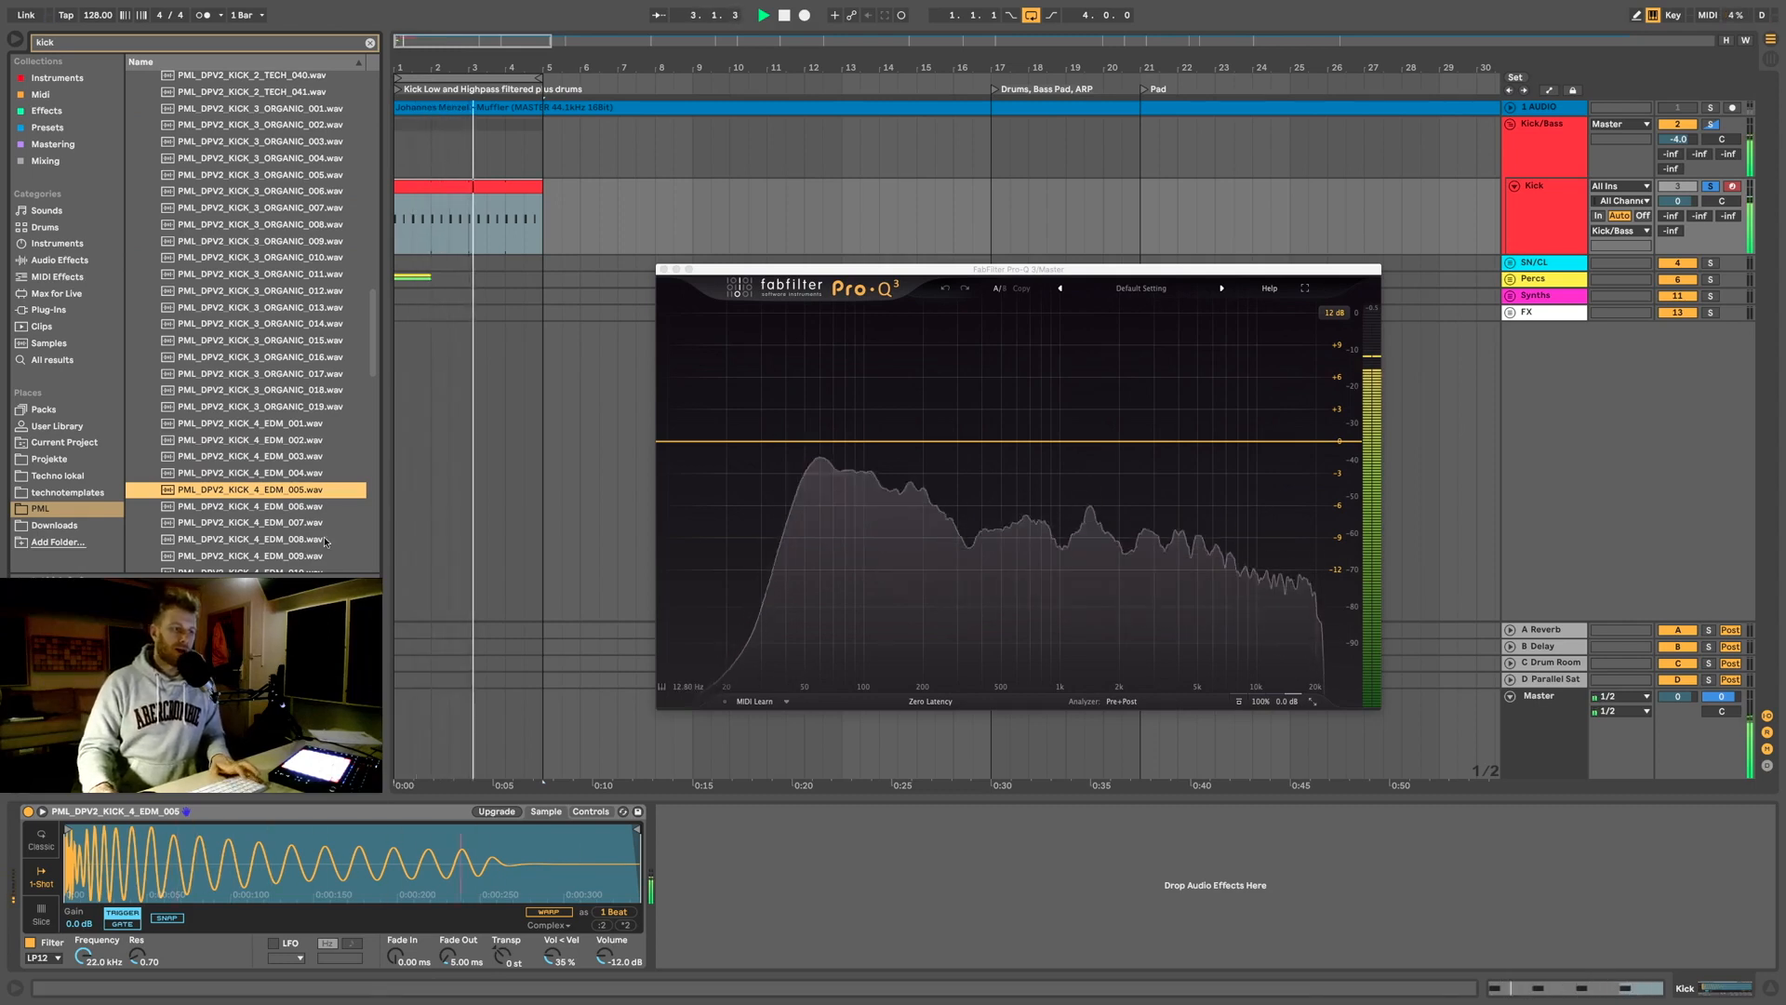
{"action": "key", "text": "space"}
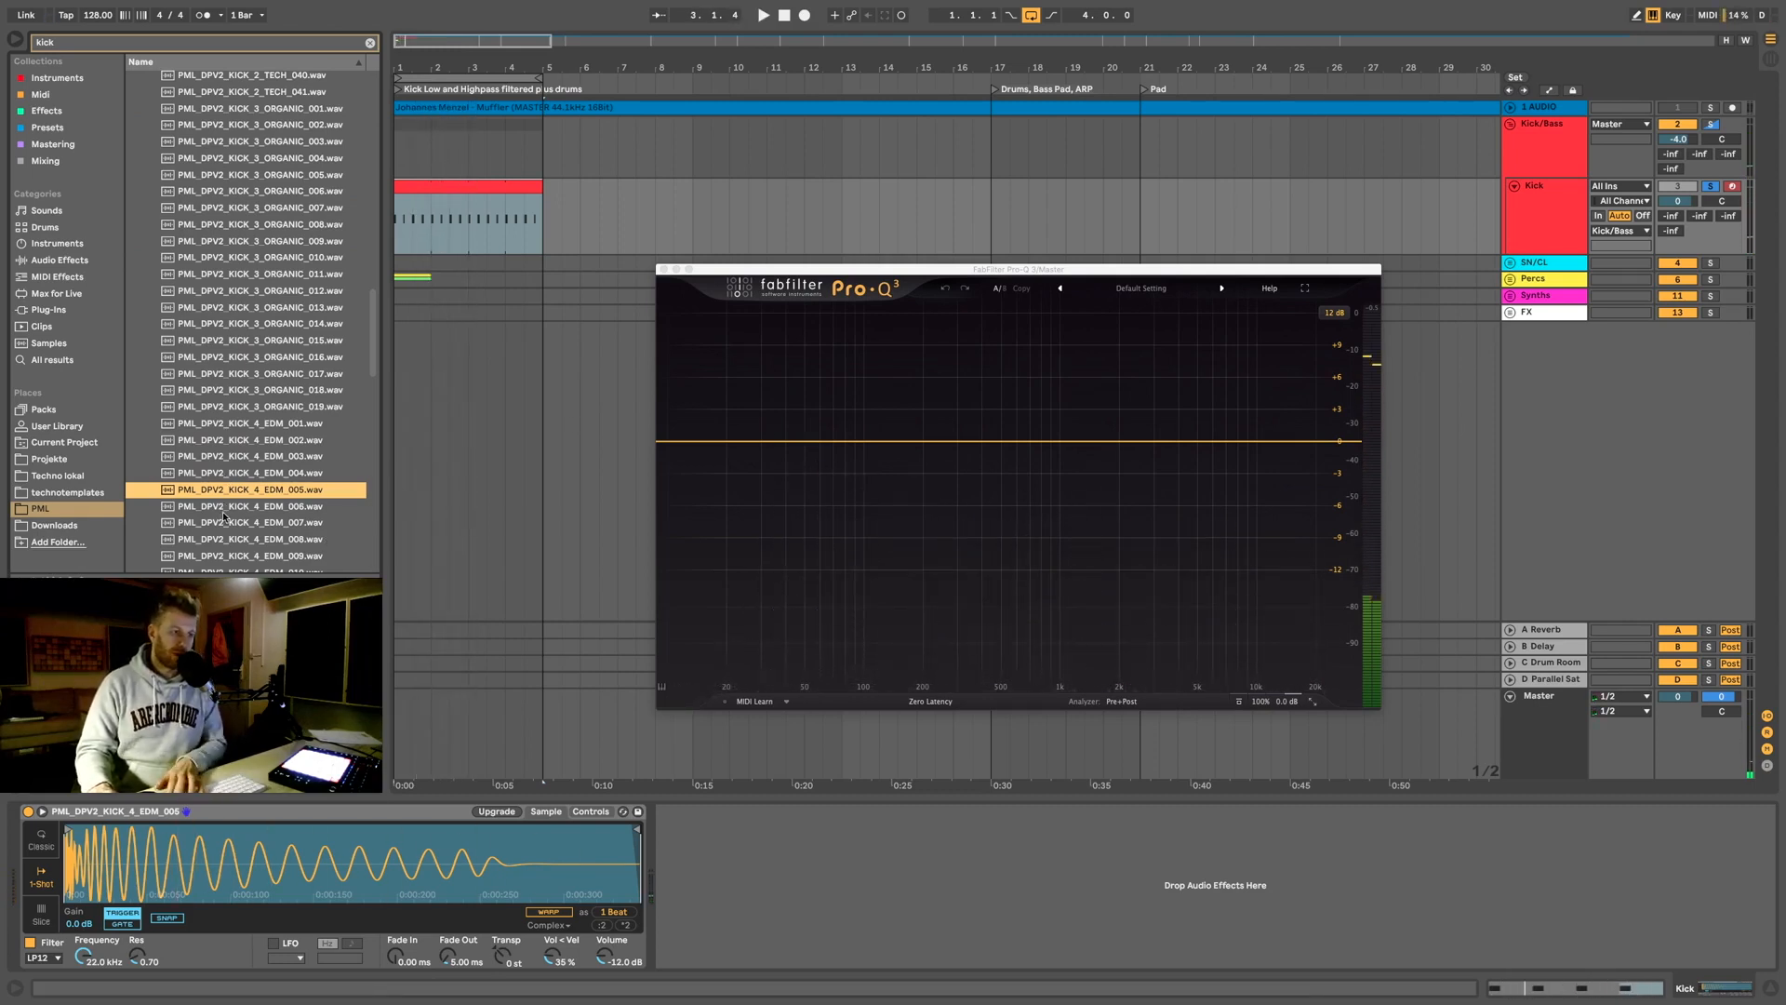
Step: Audition the remaining EDM kicks from 006 onward, down to PML_DPV2_KICK_5_MISC_001.wav
{"action": "key", "text": "Down"}
{"action": "scroll", "coordinate": [233, 516], "scroll_direction": "down", "scroll_amount": 3}
{"action": "key", "text": "Down"}
{"action": "key", "text": "Down"}
{"action": "key", "text": "Down"}
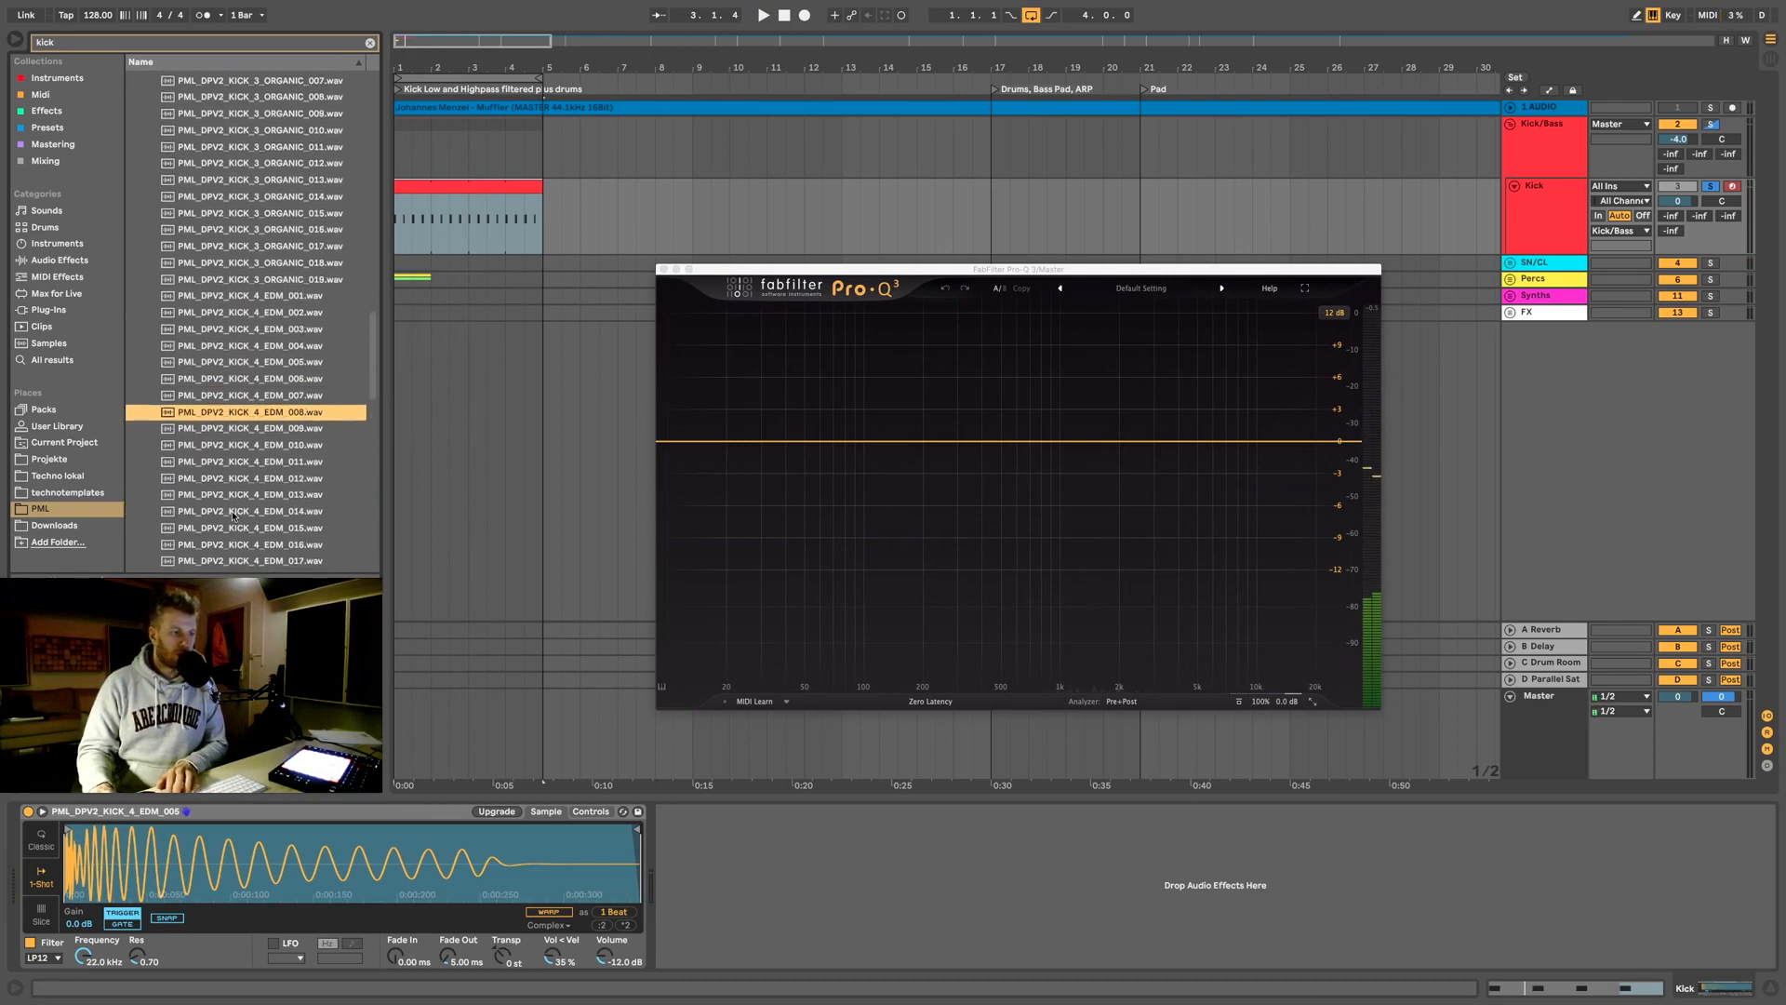
{"action": "key", "text": "Down"}
{"action": "scroll", "coordinate": [232, 500], "scroll_direction": "down", "scroll_amount": 3}
{"action": "key", "text": "Down"}
{"action": "key", "text": "Down"}
{"action": "key", "text": "Down"}
{"action": "key", "text": "Down"}
{"action": "key", "text": "Down"}
{"action": "key", "text": "Down"}
{"action": "key", "text": "Down"}
{"action": "key", "text": "Down"}
{"action": "key", "text": "Down"}
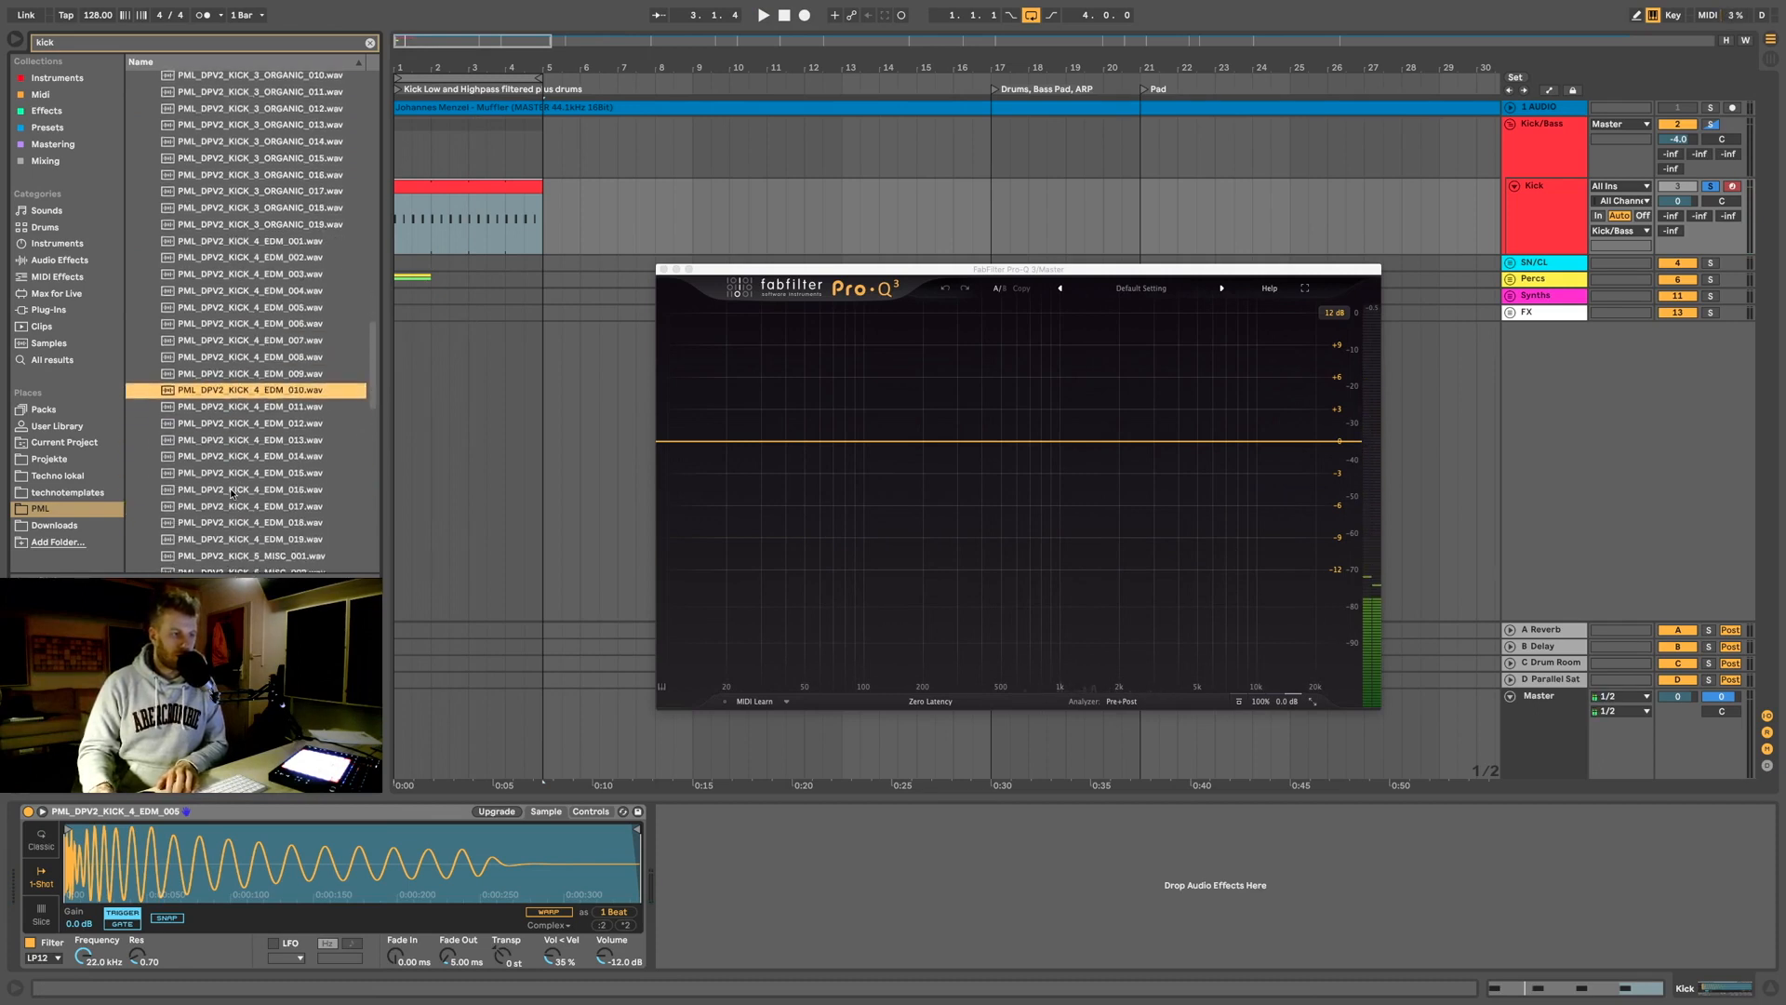
{"action": "key", "text": "Down"}
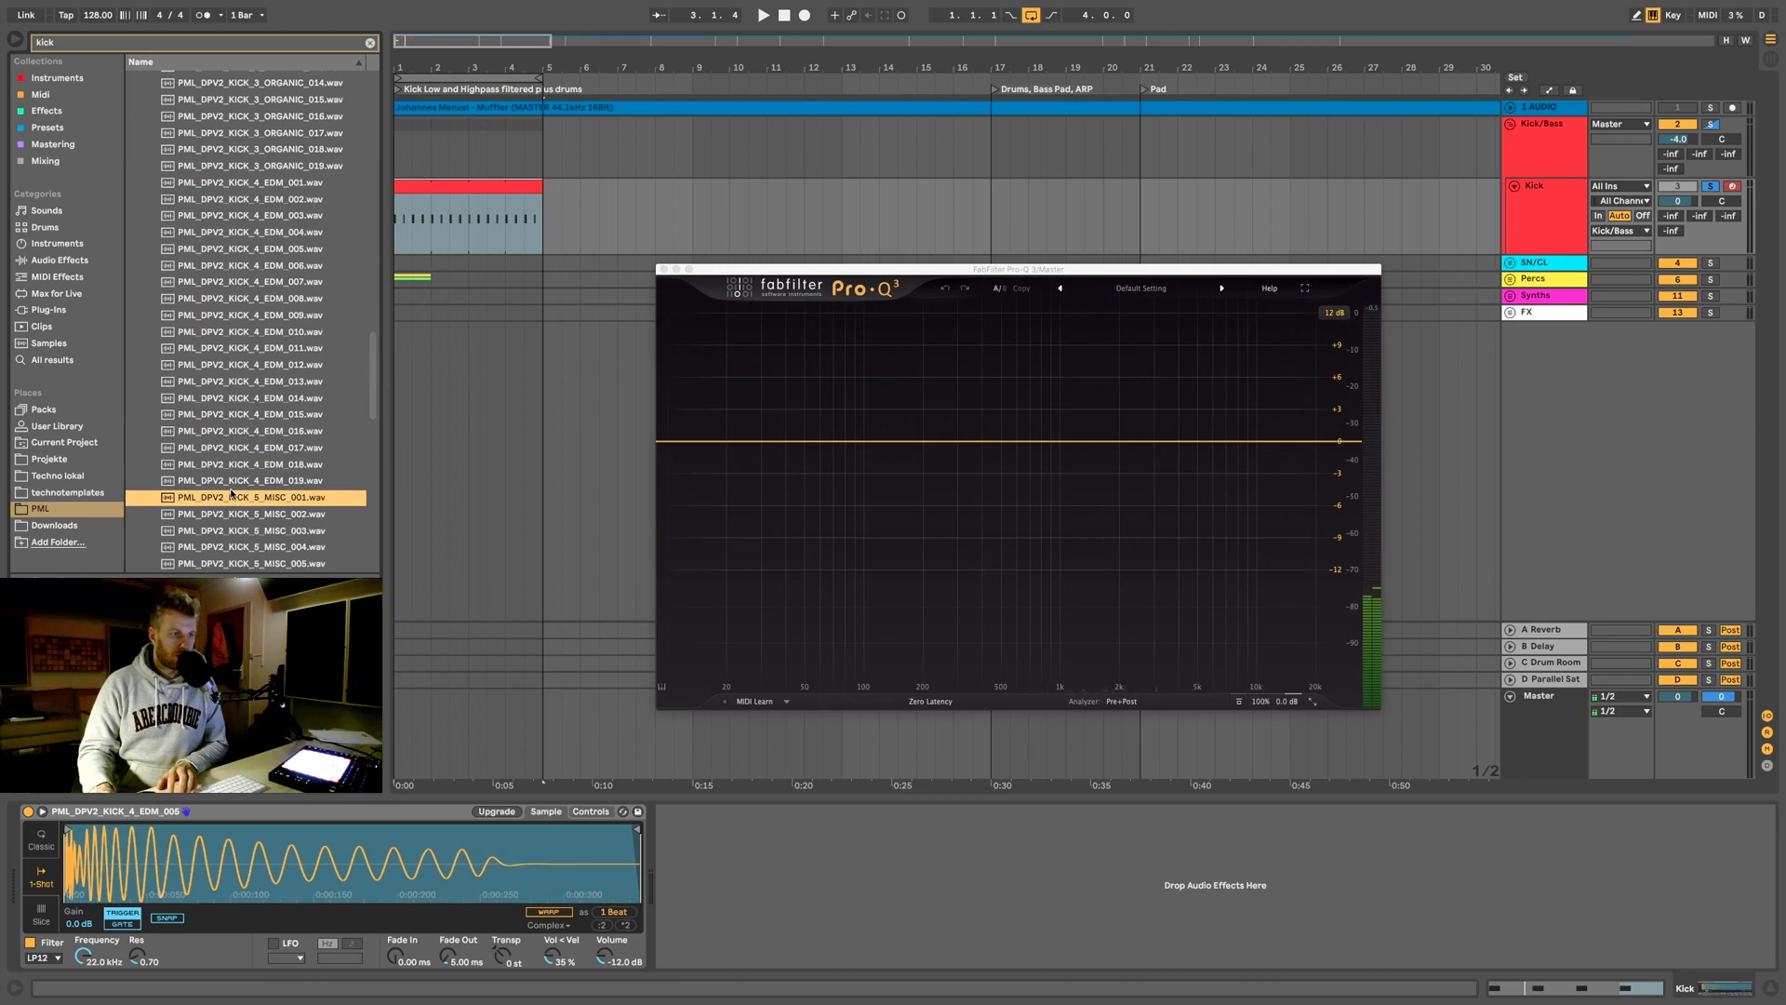
Step: Compare the EDM kicks 016 through 019 again, going back up to 016 and returning to PML_DPV2_KICK_5_MISC_001.wav
{"action": "key", "text": "Up"}
{"action": "key", "text": "Up"}
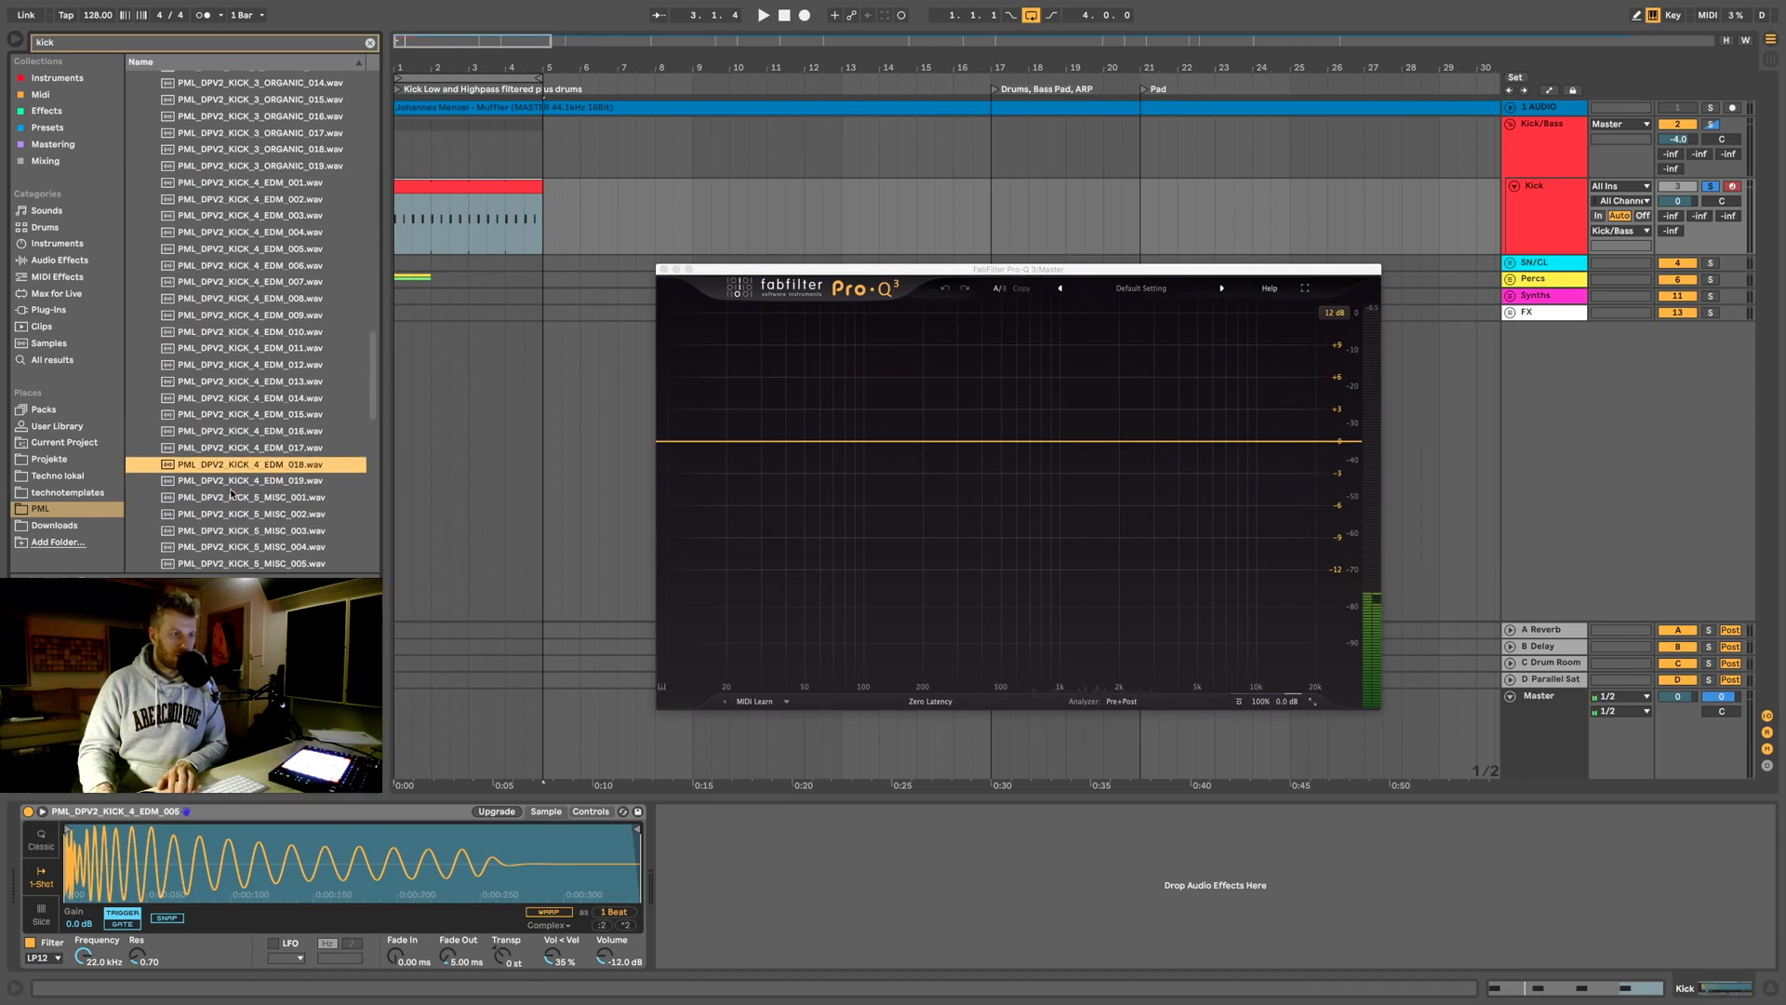
{"action": "key", "text": "Up"}
{"action": "key", "text": "Up"}
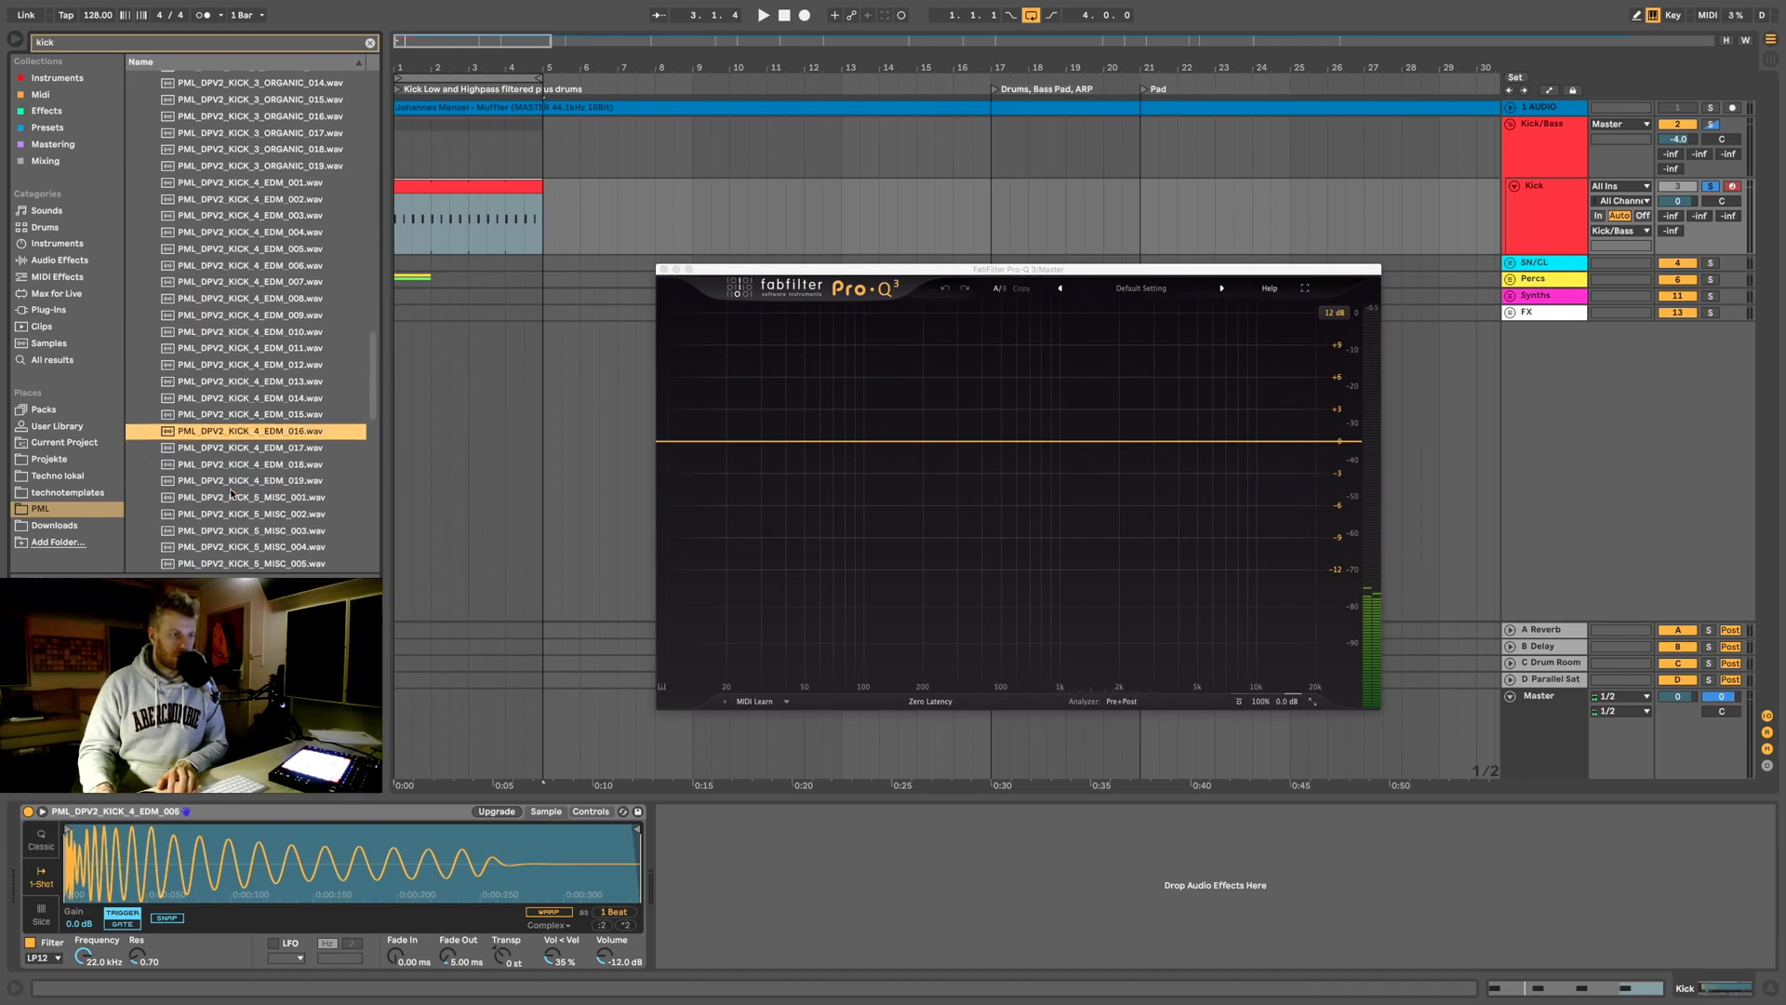
{"action": "key", "text": "Down"}
{"action": "key", "text": "Down"}
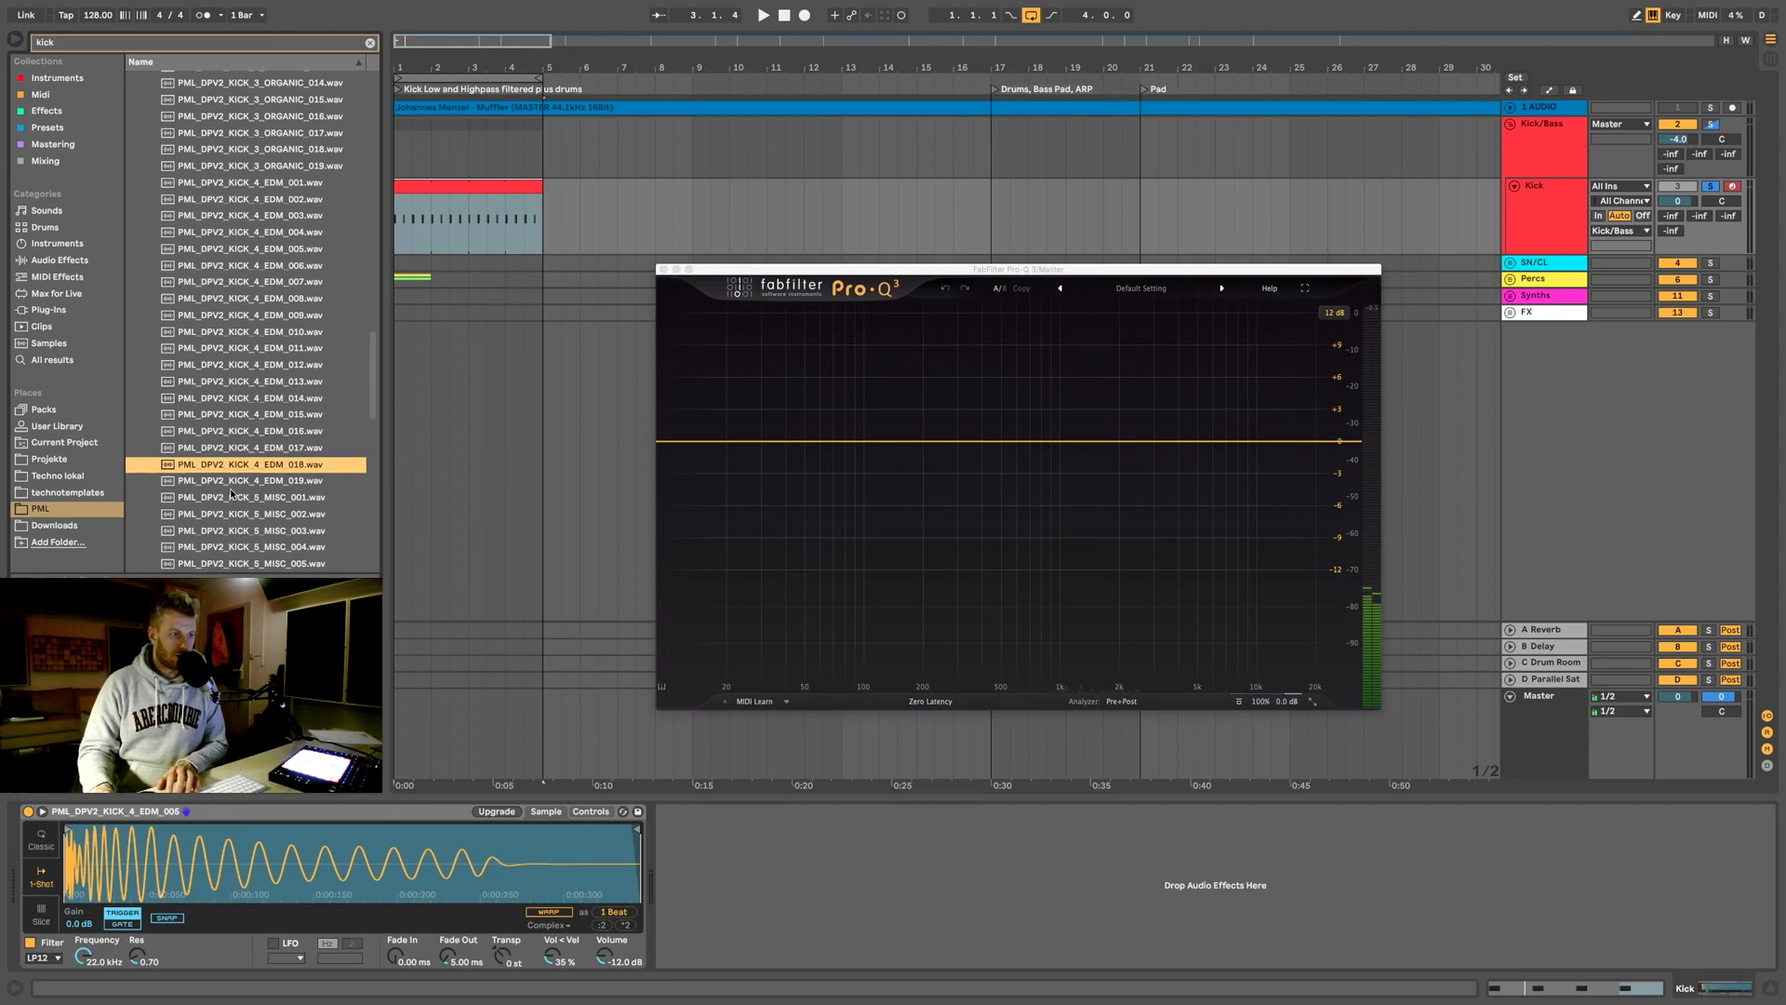
{"action": "key", "text": "Down"}
{"action": "key", "text": "Down"}
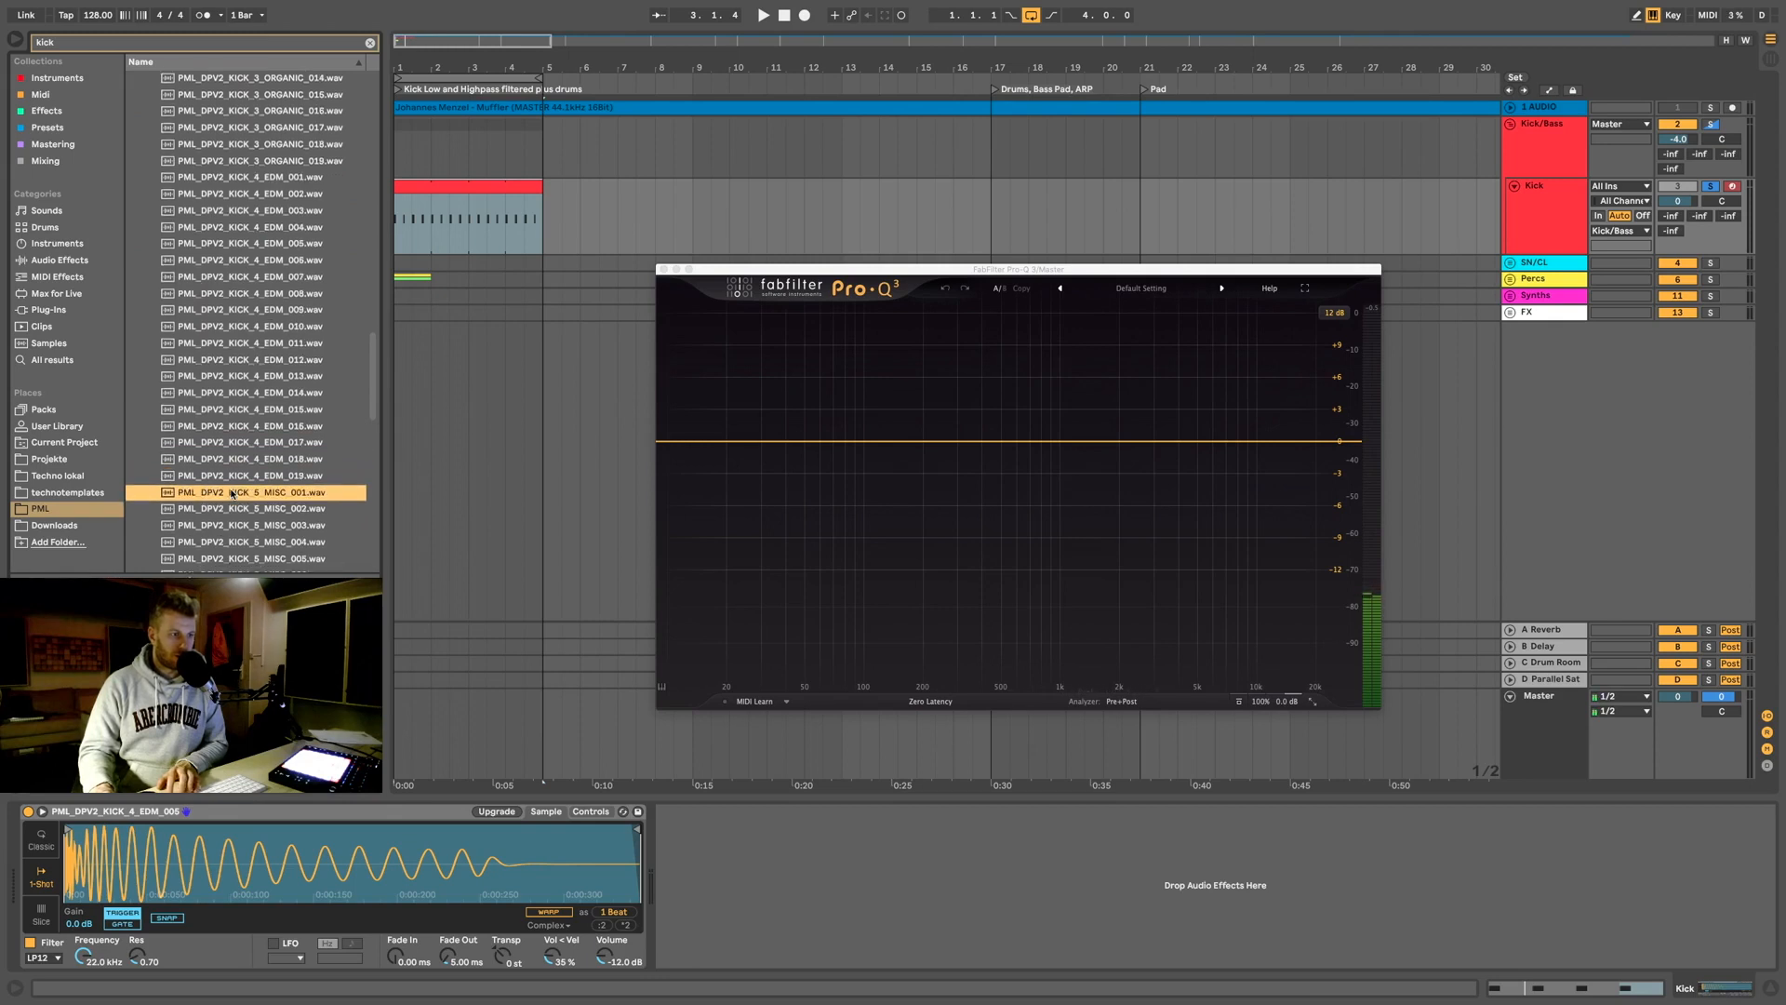
Step: Skim through the Misc kicks from 002 to 013
{"action": "key", "text": "Down"}
{"action": "key", "text": "Down"}
{"action": "key", "text": "Down"}
{"action": "key", "text": "Down"}
{"action": "key", "text": "Down"}
{"action": "key", "text": "Down"}
{"action": "key", "text": "Down"}
{"action": "key", "text": "Down"}
{"action": "key", "text": "Down"}
{"action": "key", "text": "Down"}
{"action": "key", "text": "Down"}
{"action": "key", "text": "Down"}
Step: Audition the Misc kicks in reverse order from 012 back up to PML_DPV2_KICK_5_MISC_005.wav
{"action": "key", "text": "Up"}
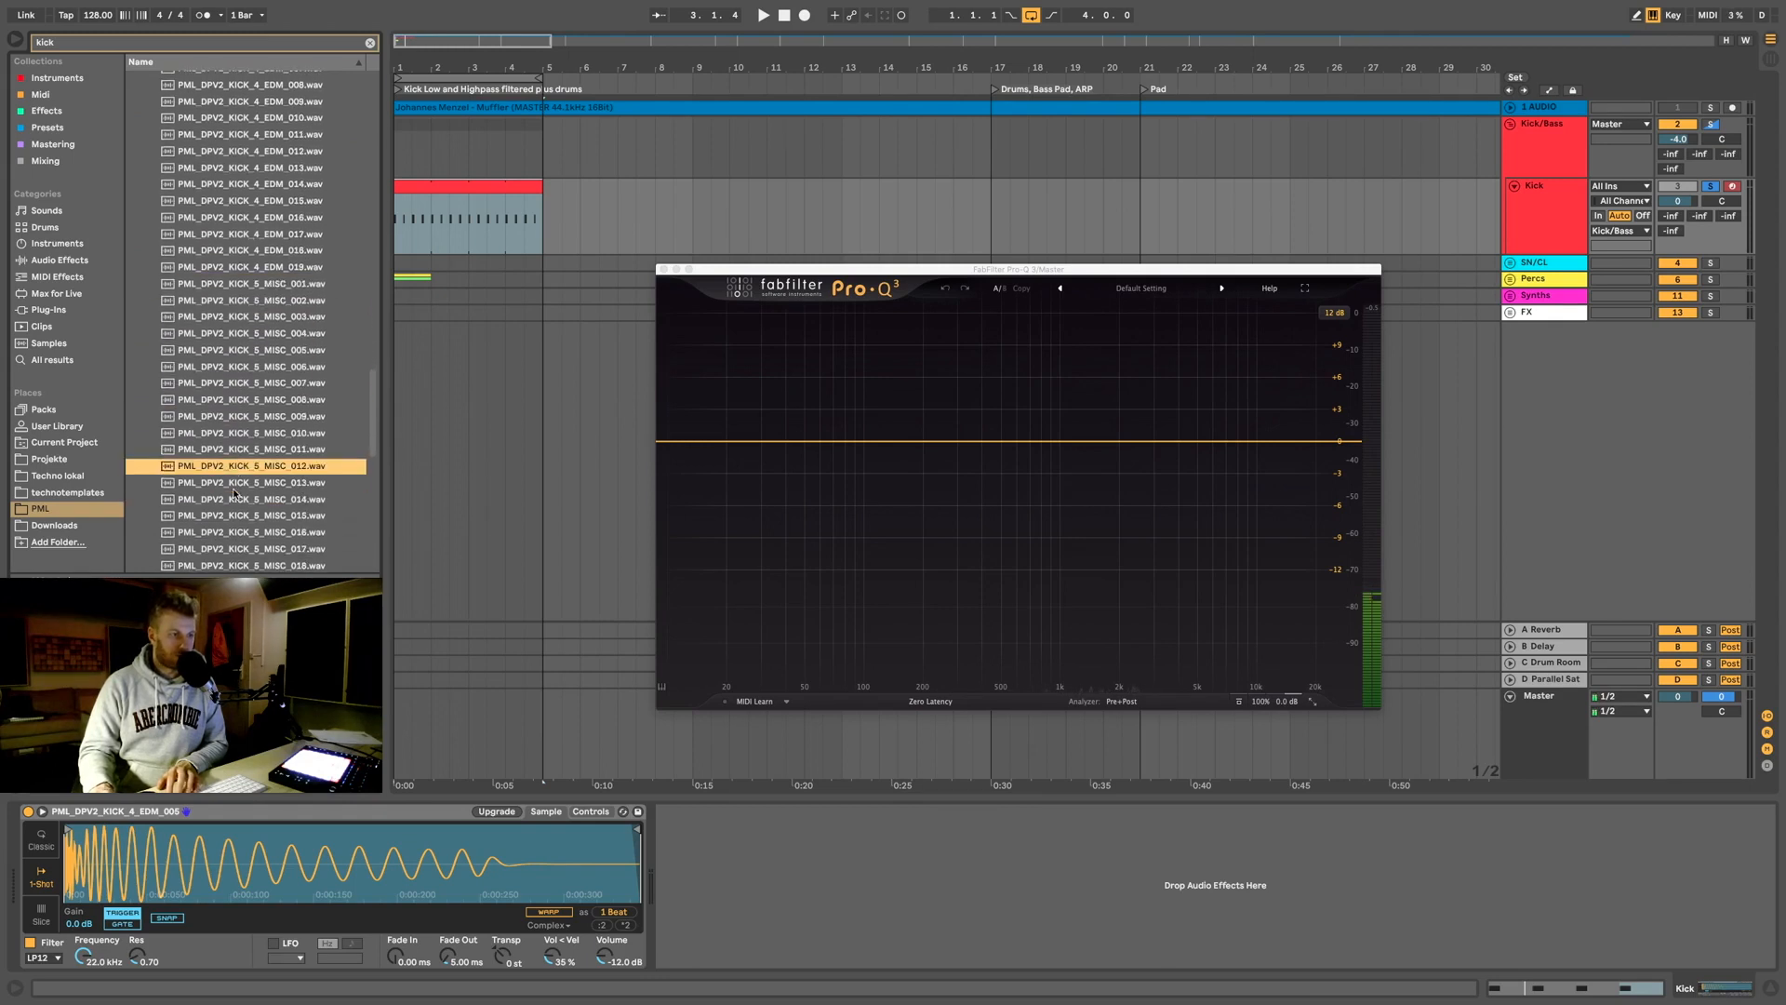
{"action": "key", "text": "Up"}
{"action": "key", "text": "Up"}
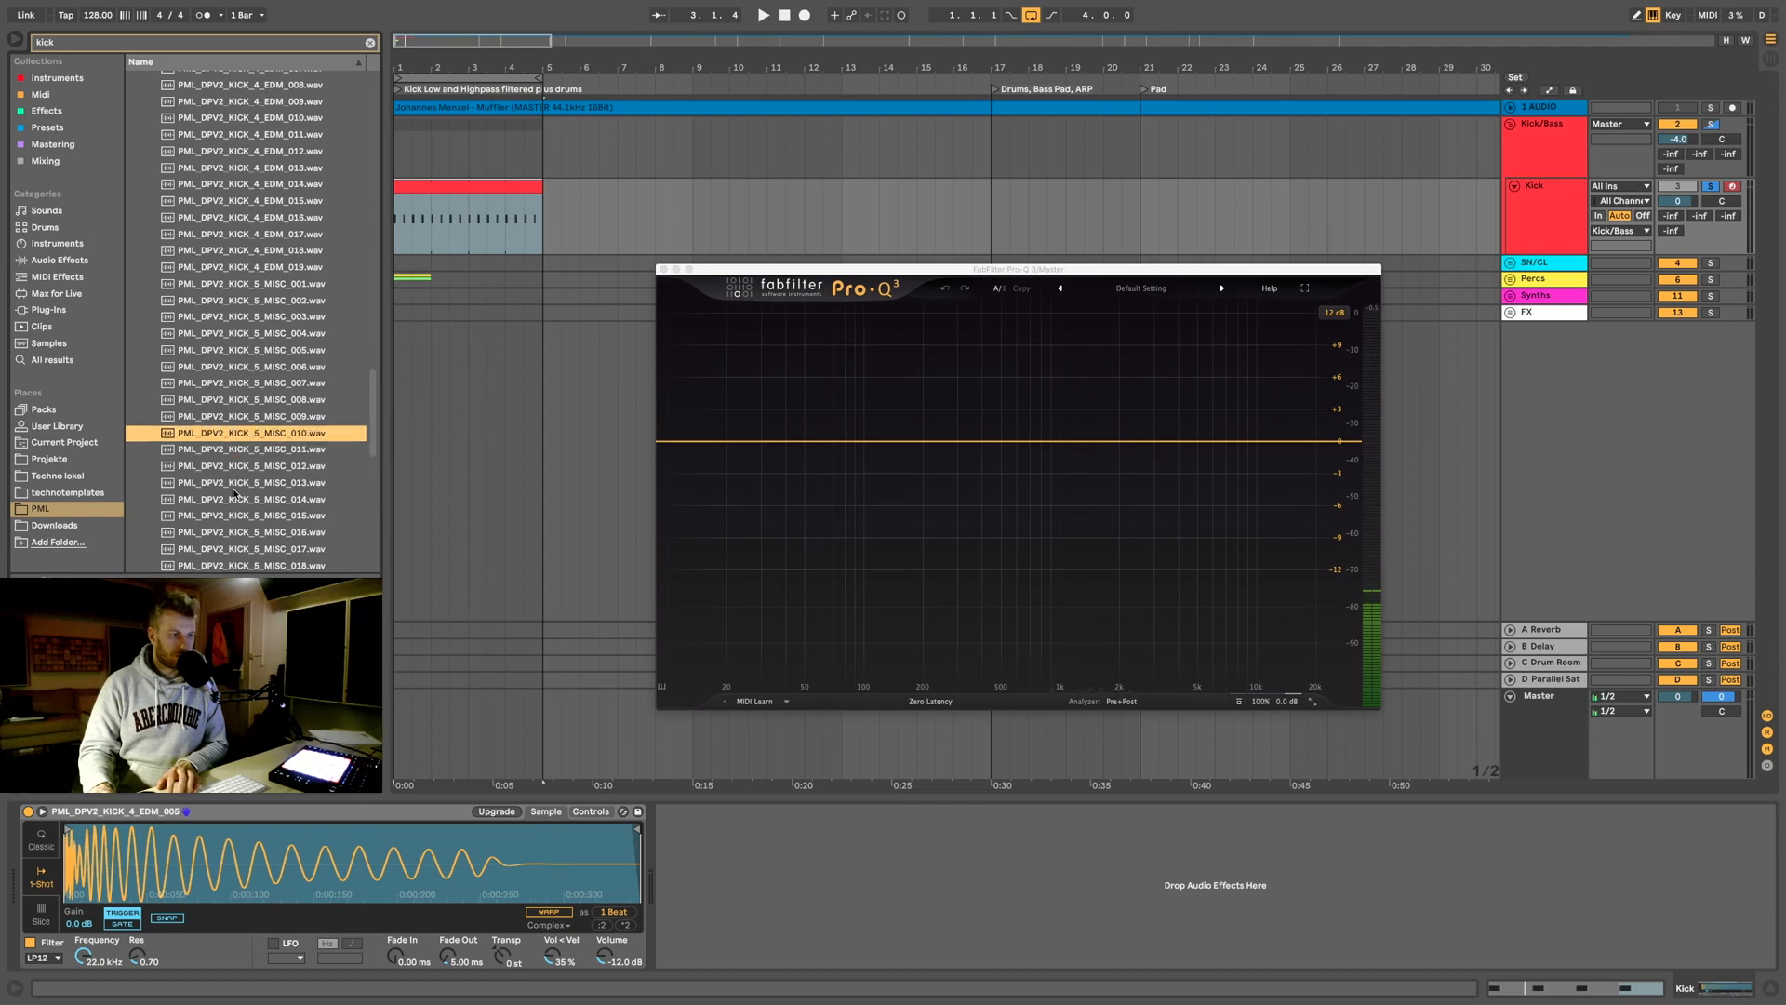
{"action": "key", "text": "Up"}
{"action": "key", "text": "Up"}
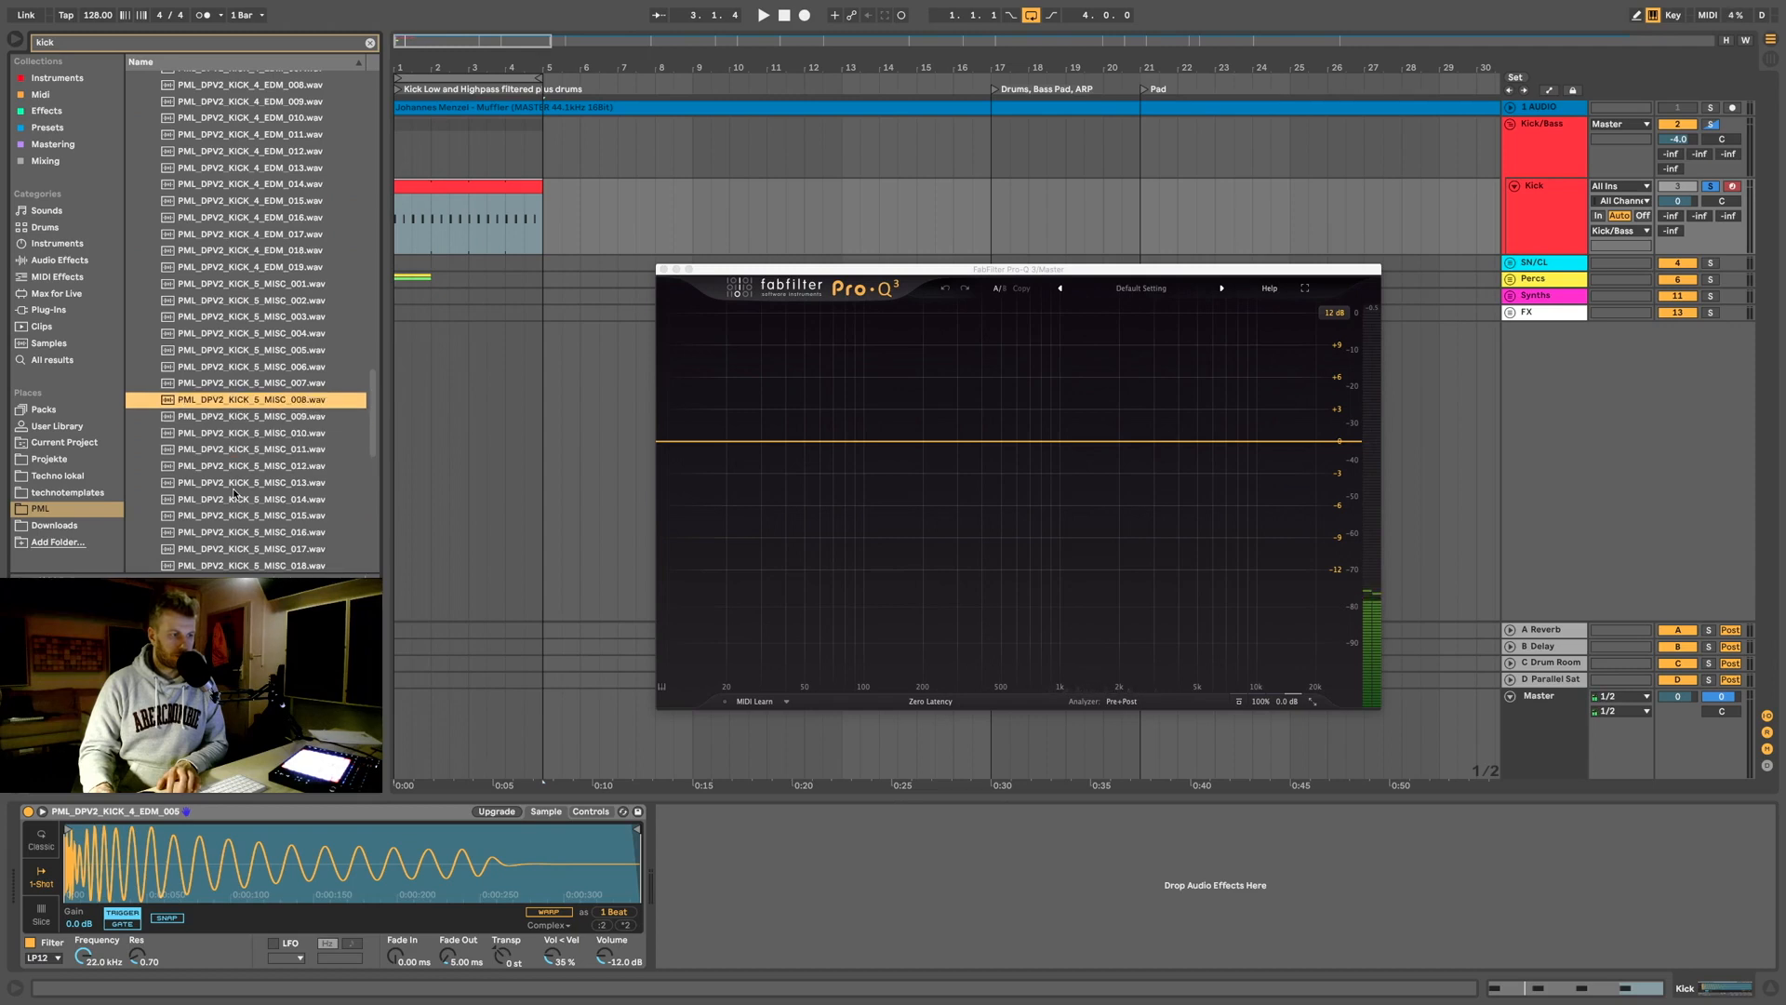
{"action": "key", "text": "Up"}
{"action": "key", "text": "Up"}
{"action": "key", "text": "Up"}
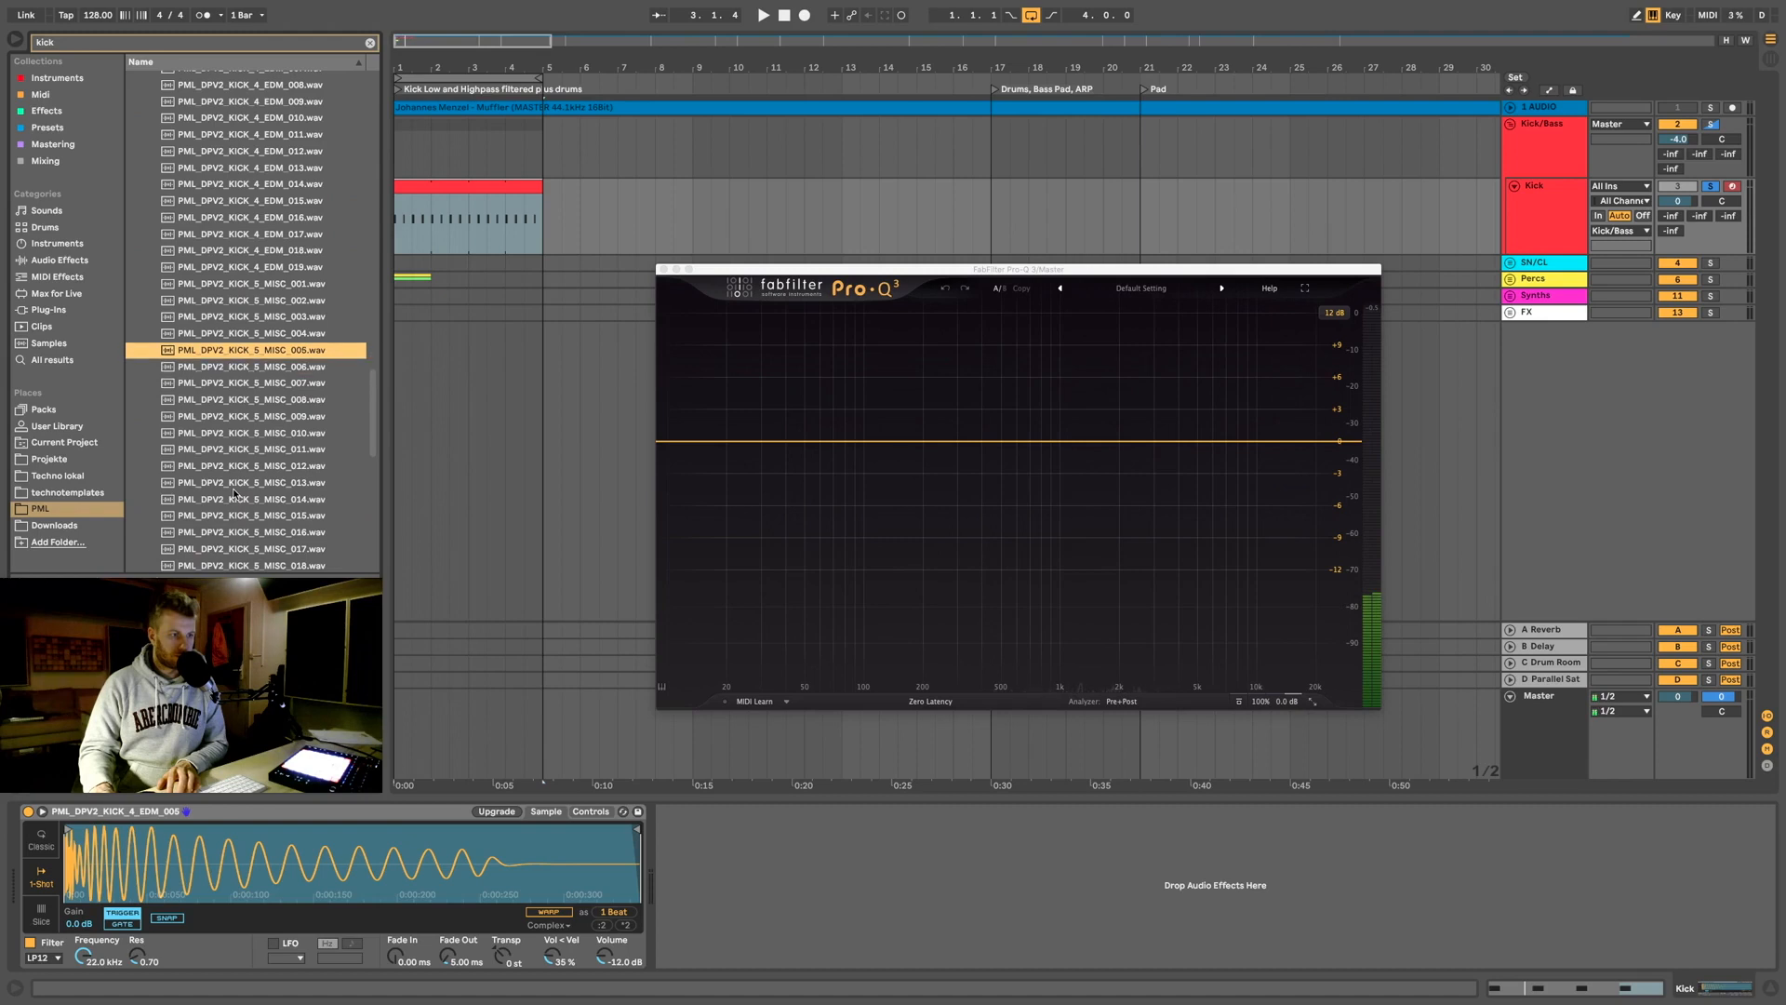
Step: Audition the Misc kicks from 006 down to 019 and settle on PML_DPV2_KICK_5_MISC_018.wav
{"action": "key", "text": "Down"}
{"action": "key", "text": "Down"}
{"action": "key", "text": "Down"}
{"action": "key", "text": "Down"}
{"action": "key", "text": "Down"}
{"action": "key", "text": "Down"}
{"action": "key", "text": "Down"}
{"action": "key", "text": "Down"}
{"action": "key", "text": "Down"}
{"action": "key", "text": "Down"}
{"action": "key", "text": "Down"}
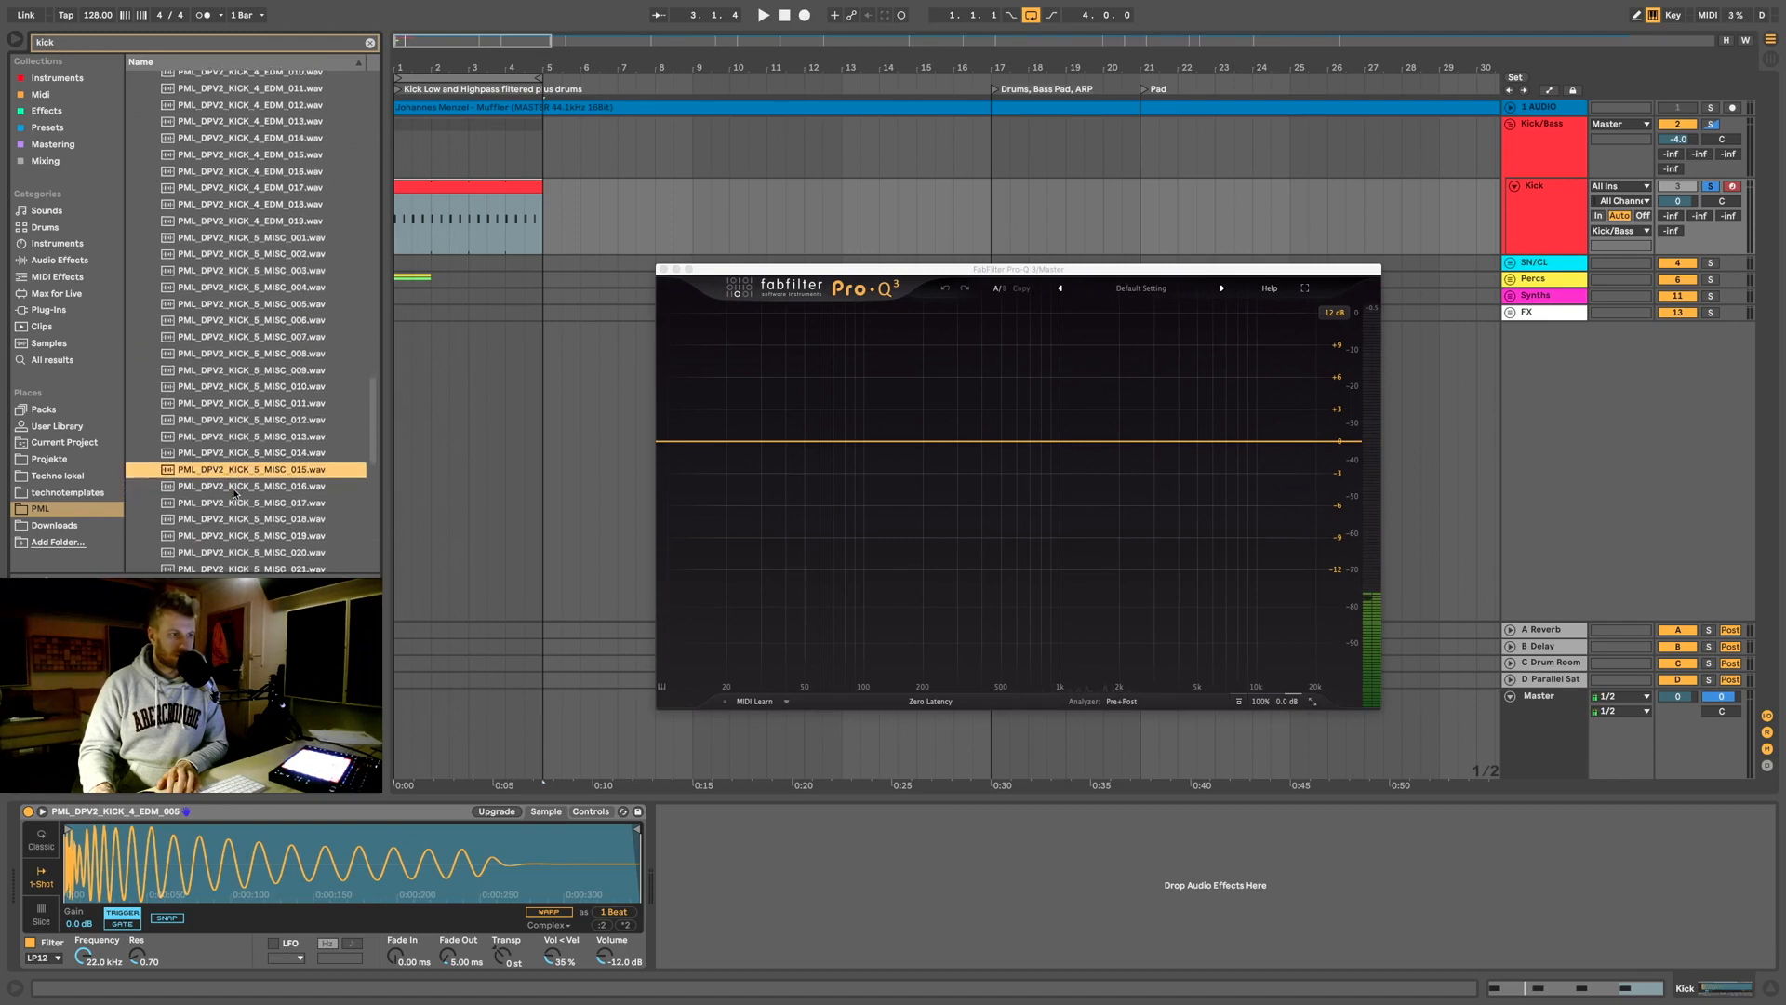
{"action": "key", "text": "Down"}
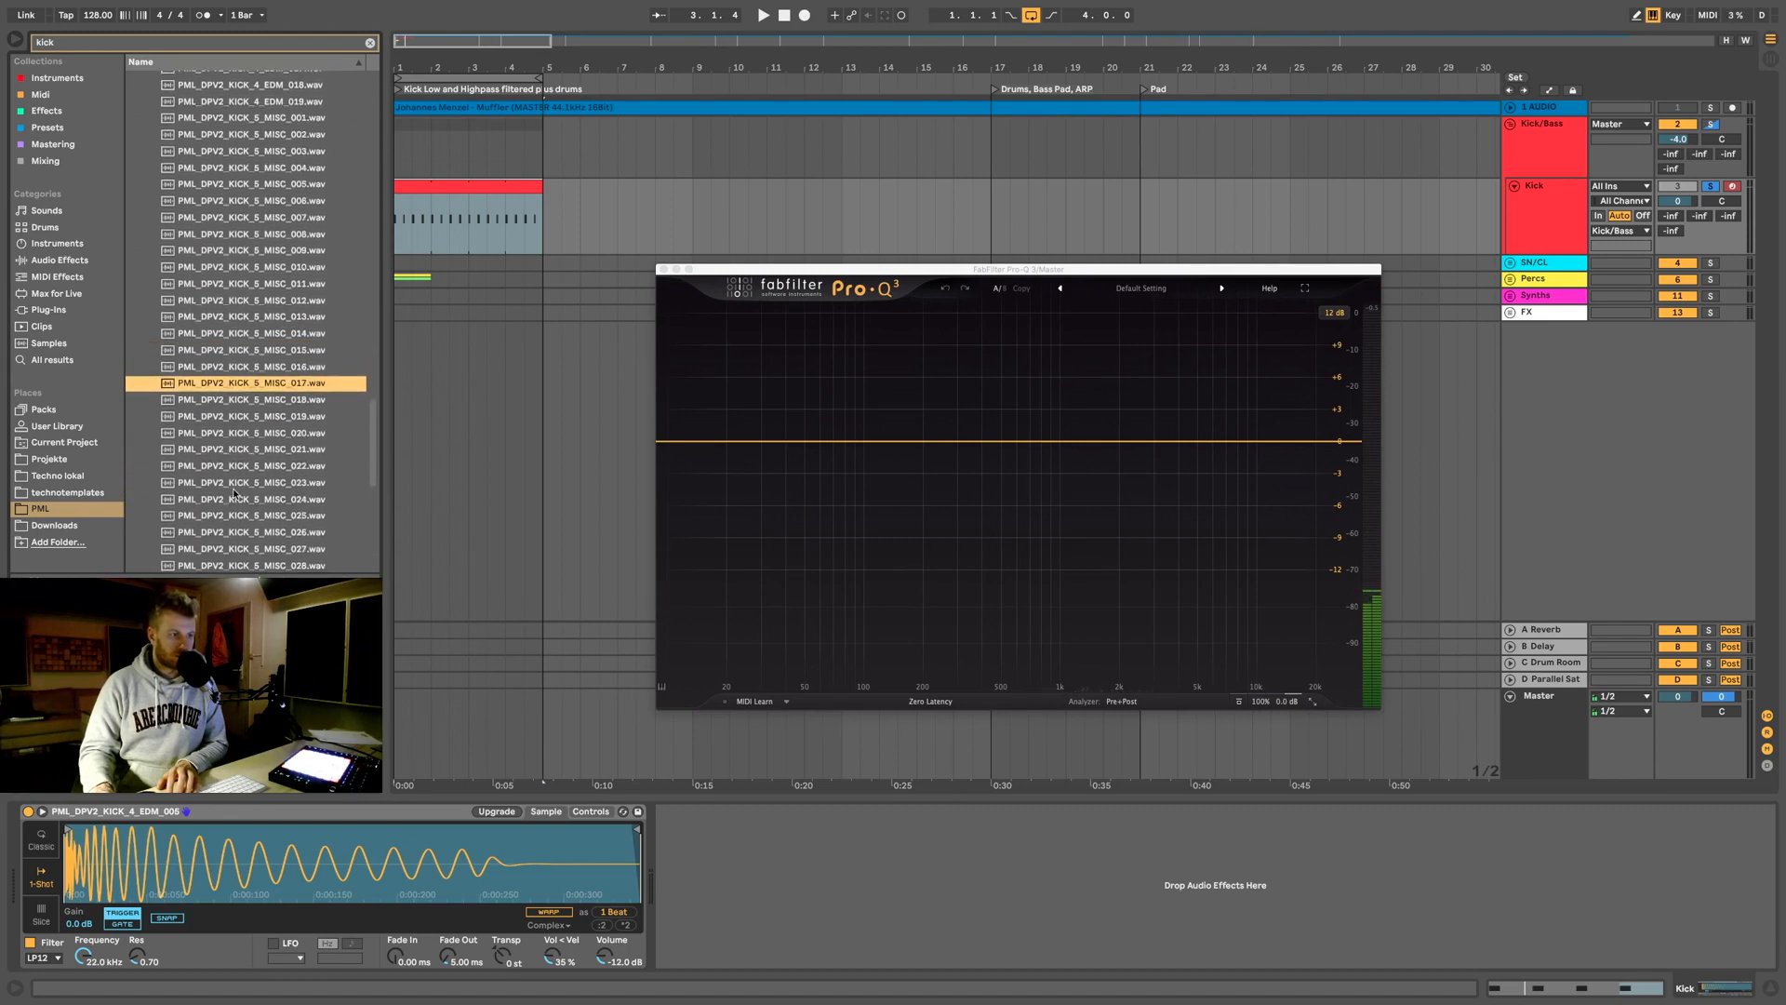
{"action": "key", "text": "Down"}
{"action": "key", "text": "Down"}
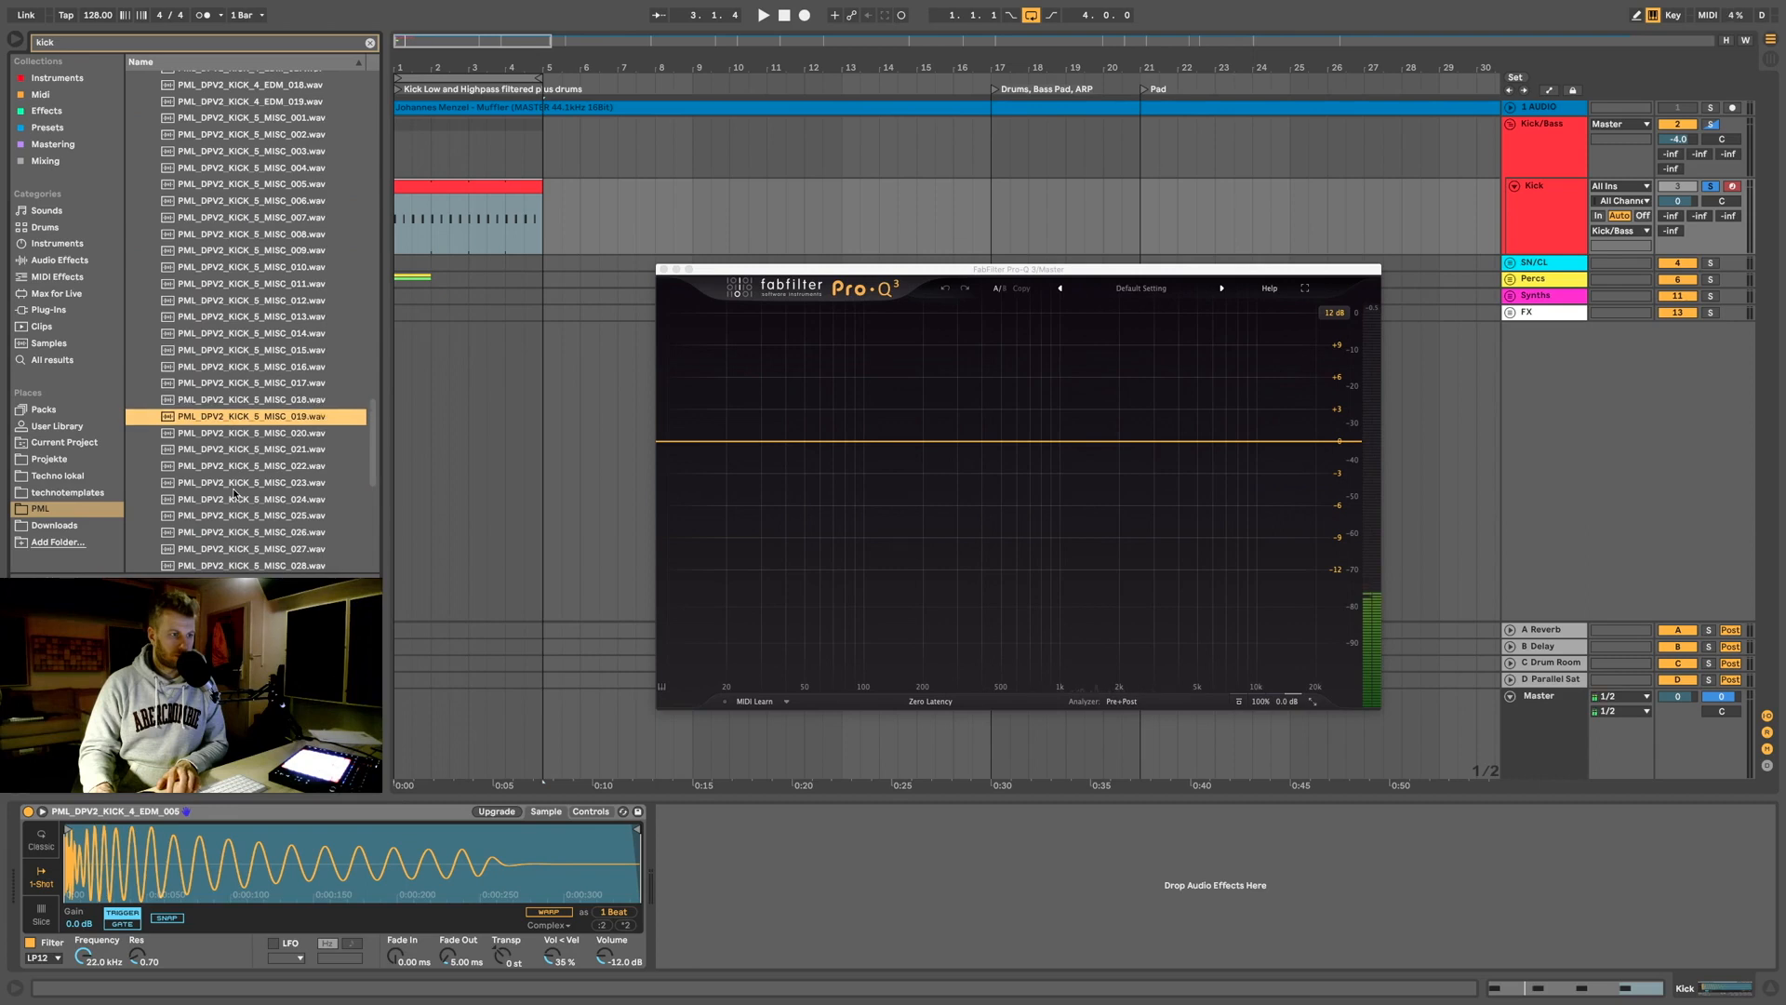
{"action": "key", "text": "Up"}
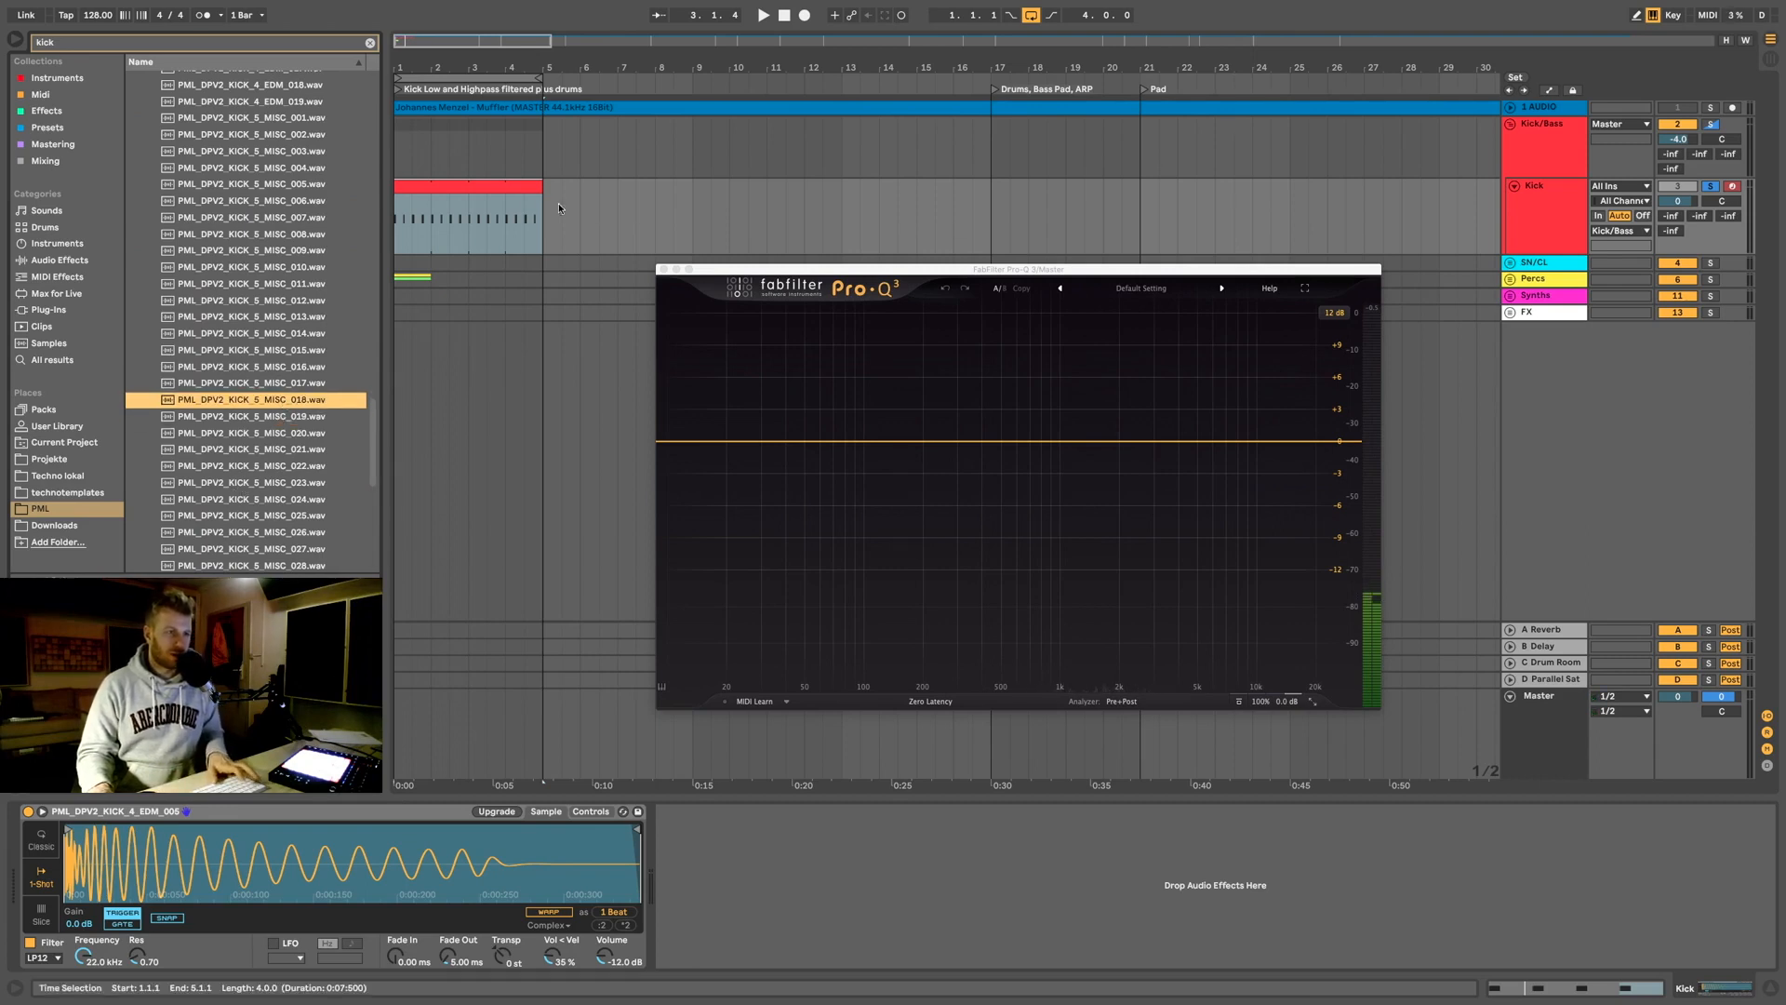
Step: Load PML_DPV2_KICK_5_MISC_018.wav into Simpler during loop playback and examine its fundamental frequency in the Pro-Q 3 spectrum
{"action": "key", "text": "space"}
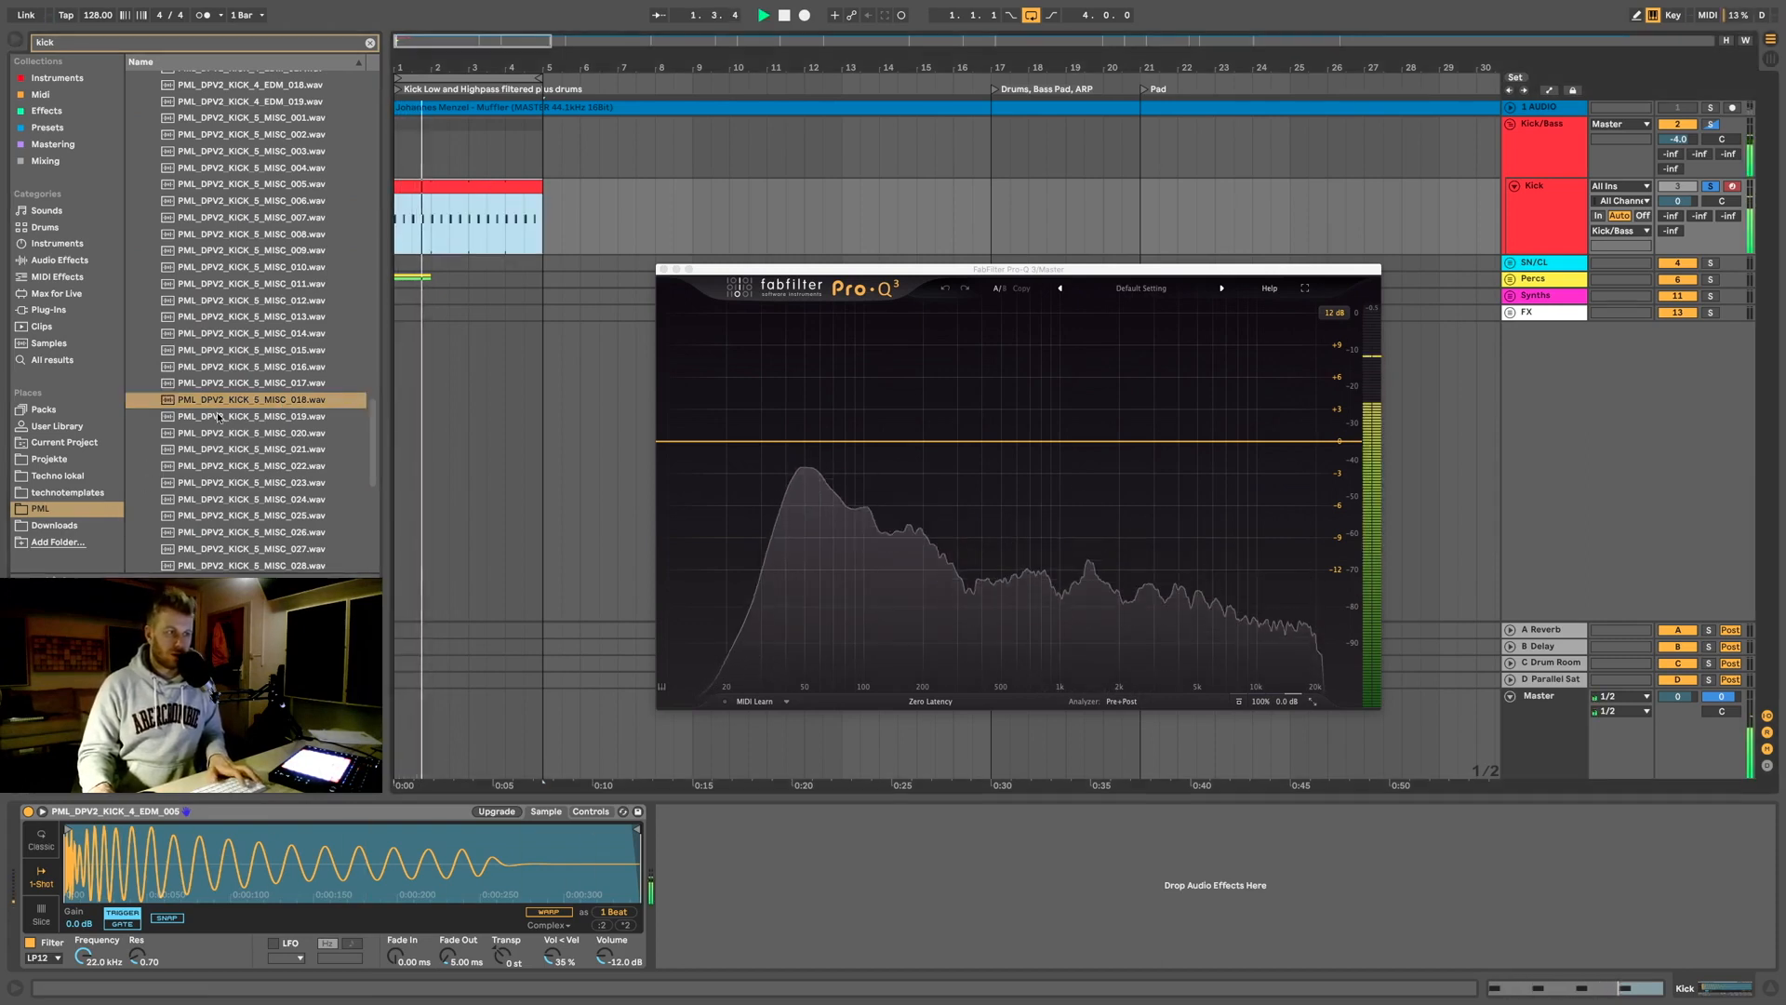
{"action": "left_click_drag", "start_coordinate": [219, 400], "coordinate": [325, 884]}
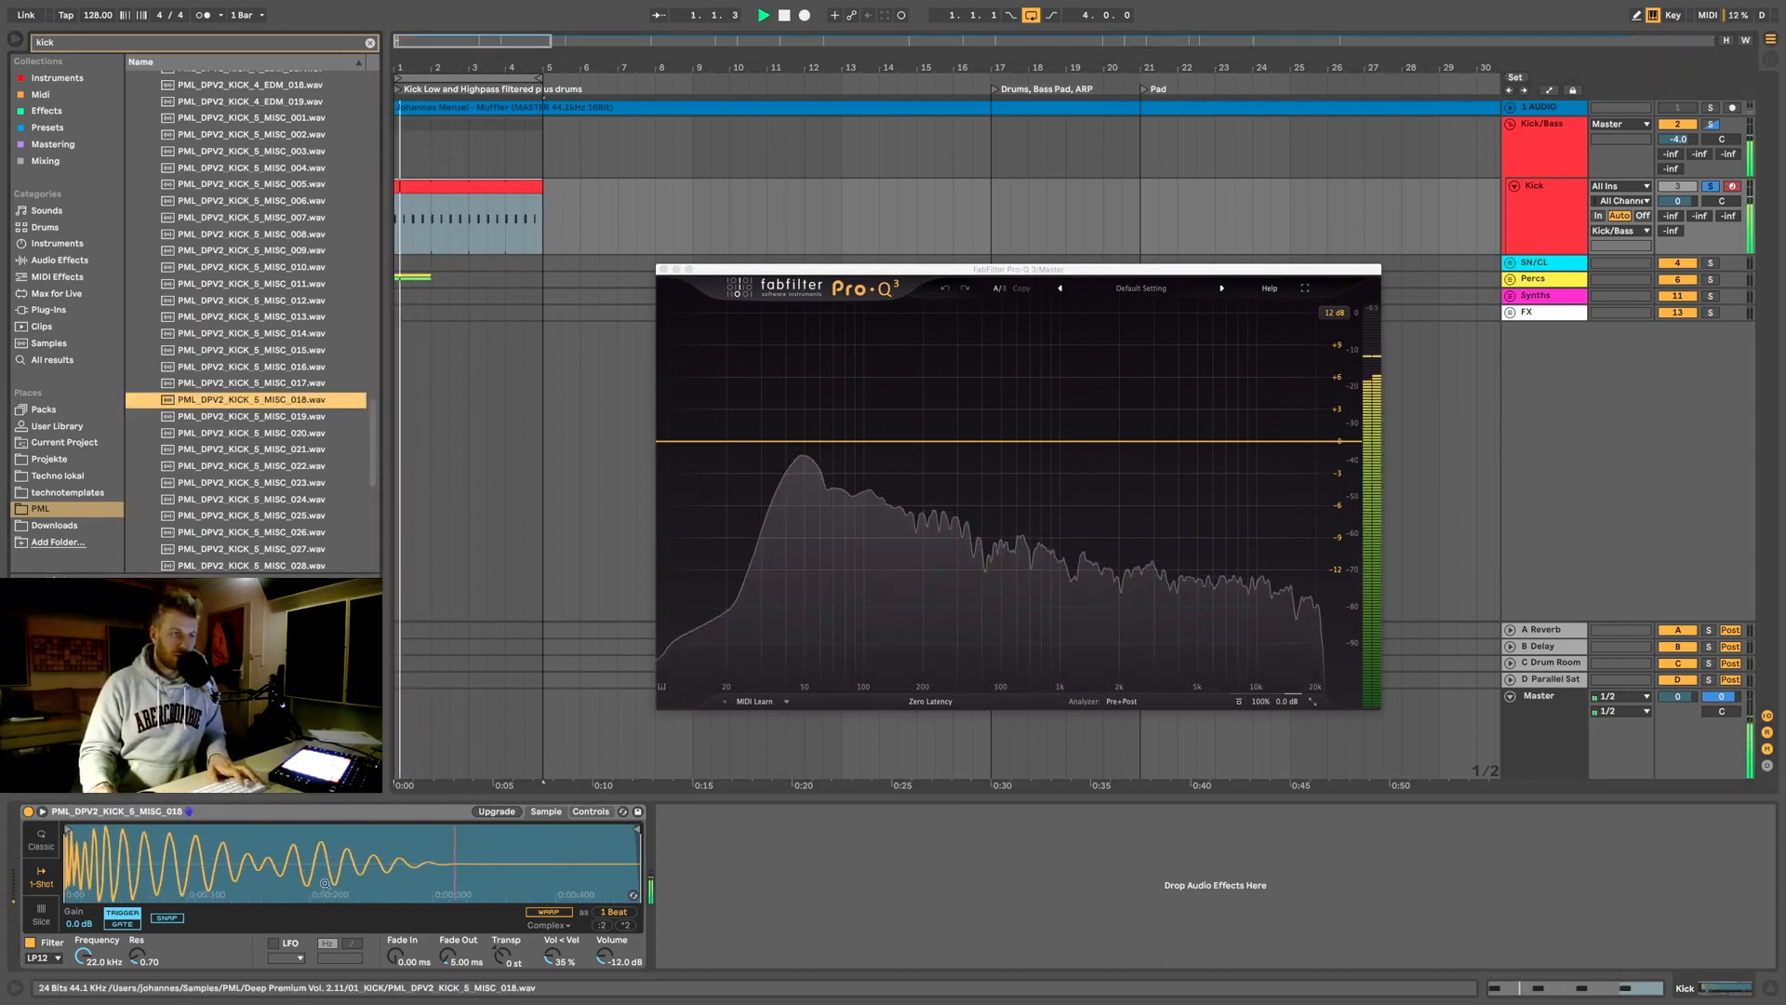
{"action": "key", "text": "space"}
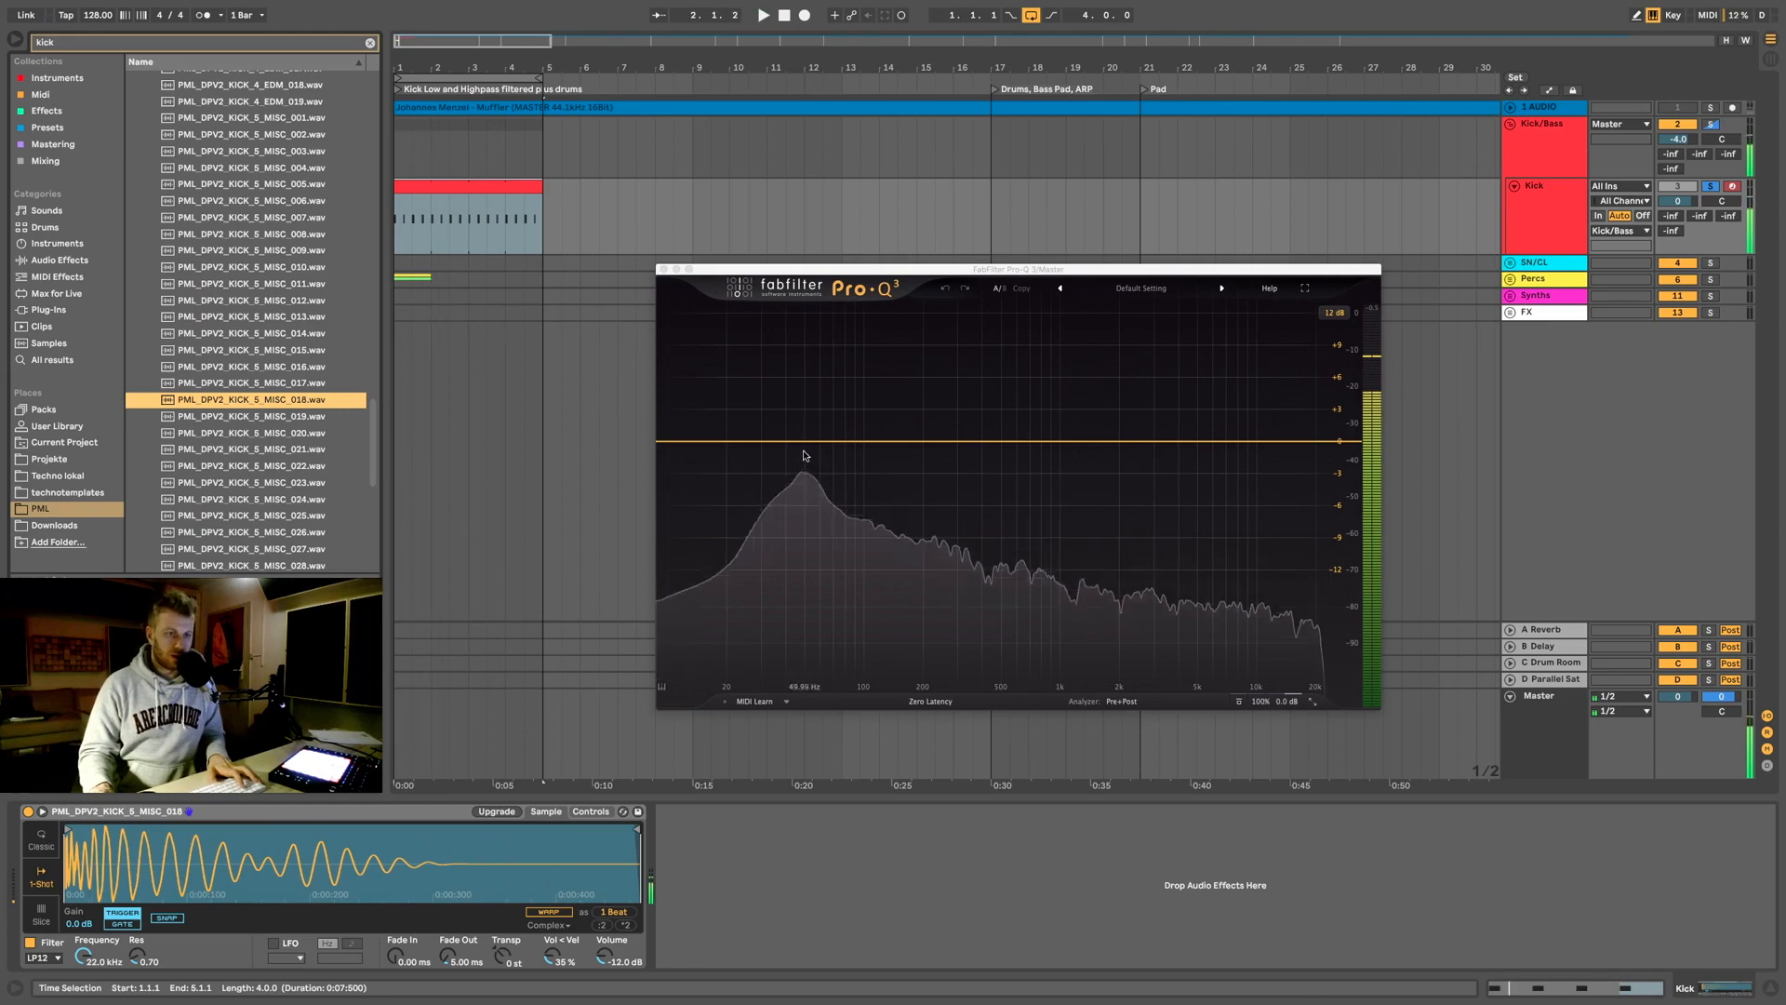
{"action": "key", "text": "space"}
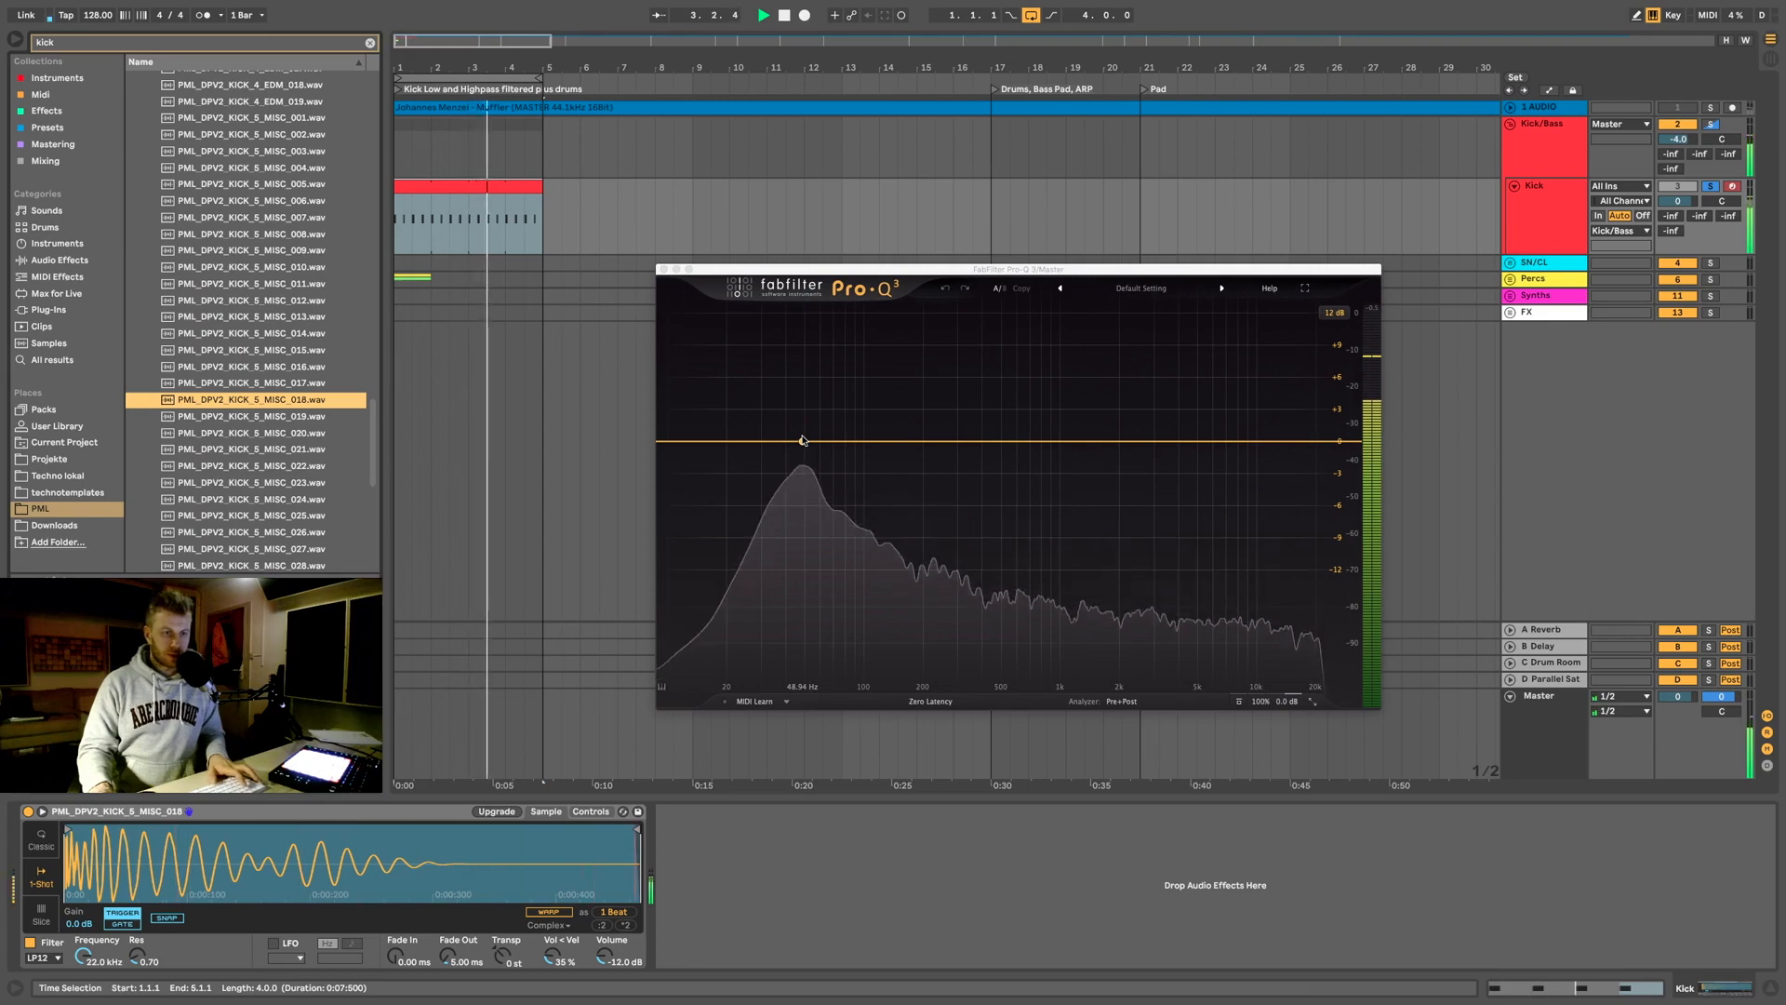
Step: Replay the kick loop and examine its fundamental frequency in the Pro-Q 3 spectrum, moving the plug-in window away from the clip
{"action": "key", "text": "space"}
{"action": "key", "text": "space"}
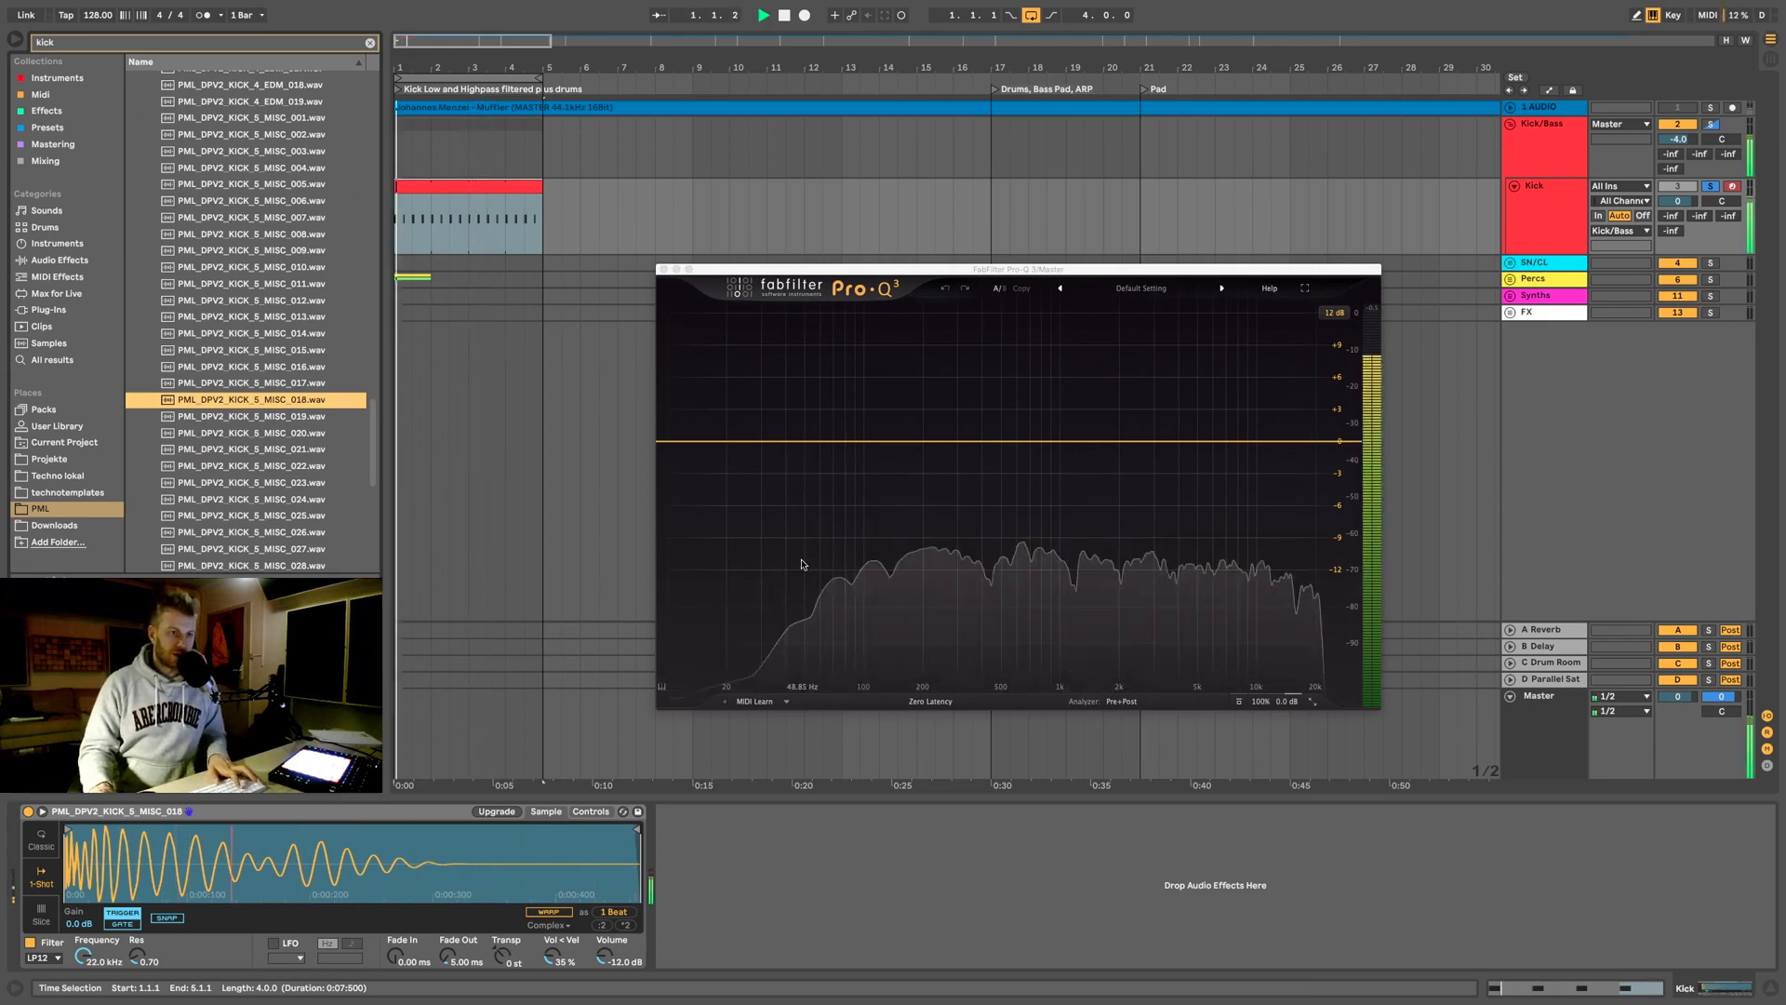
{"action": "left_click", "coordinate": [821, 616]}
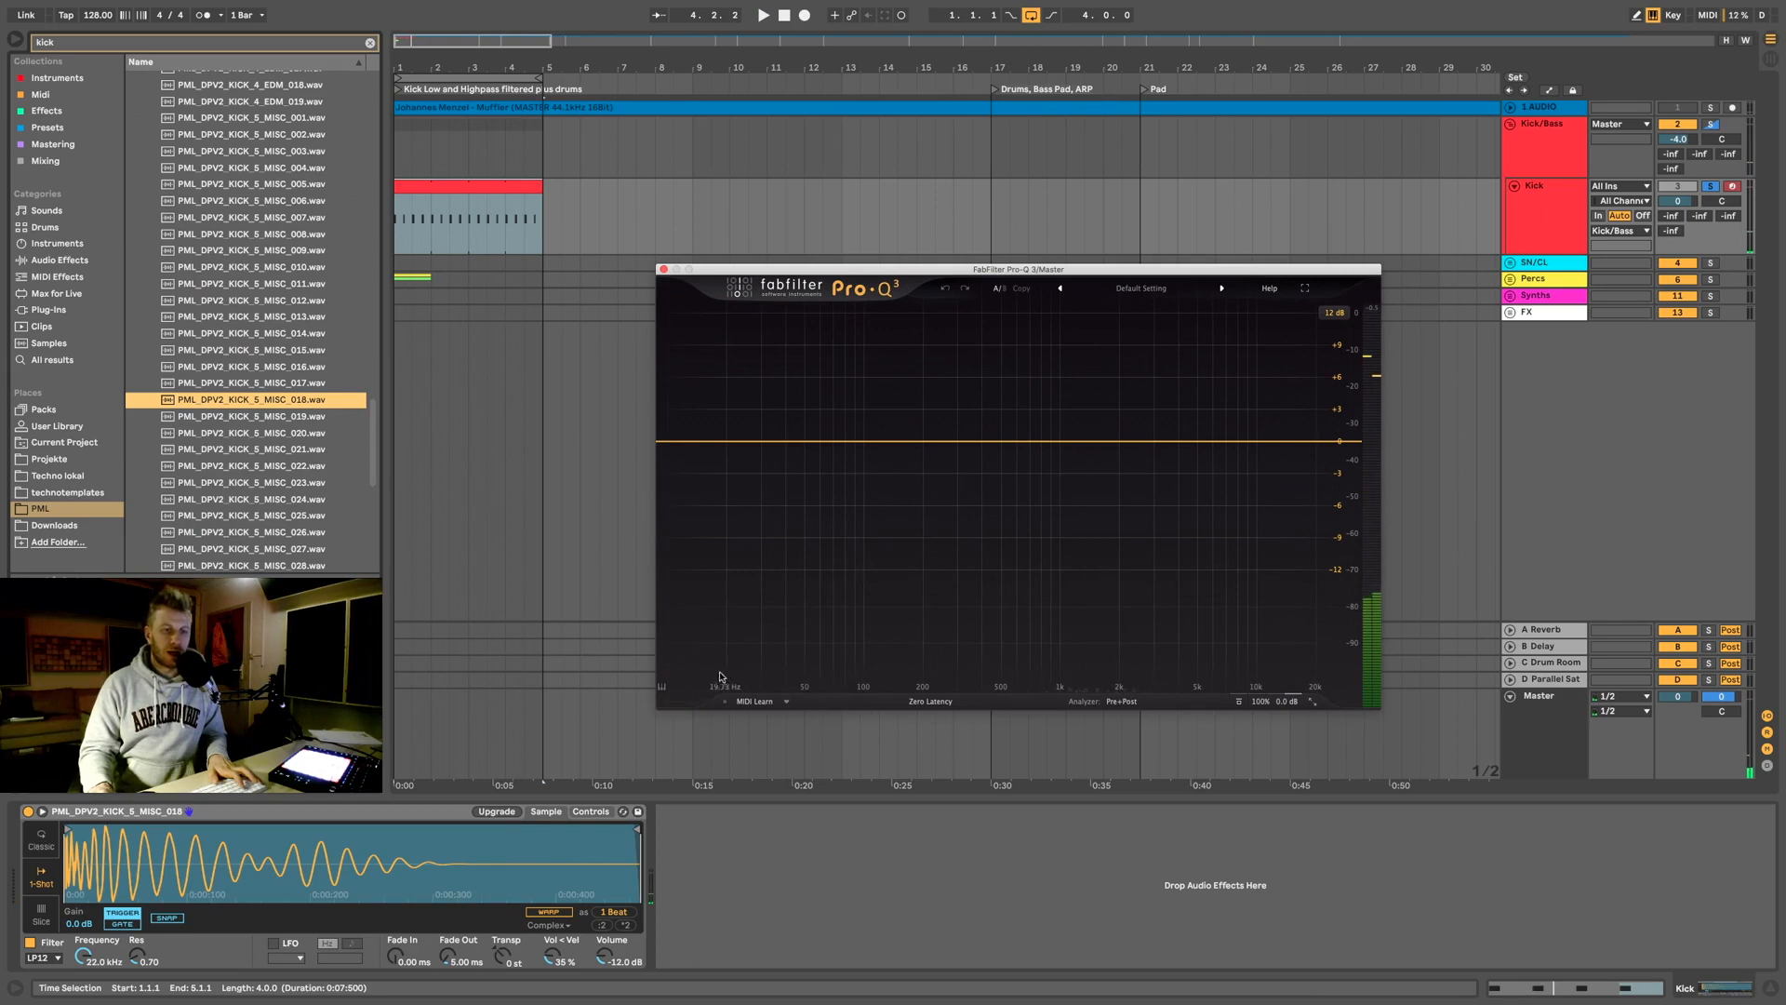
{"action": "key", "text": "space"}
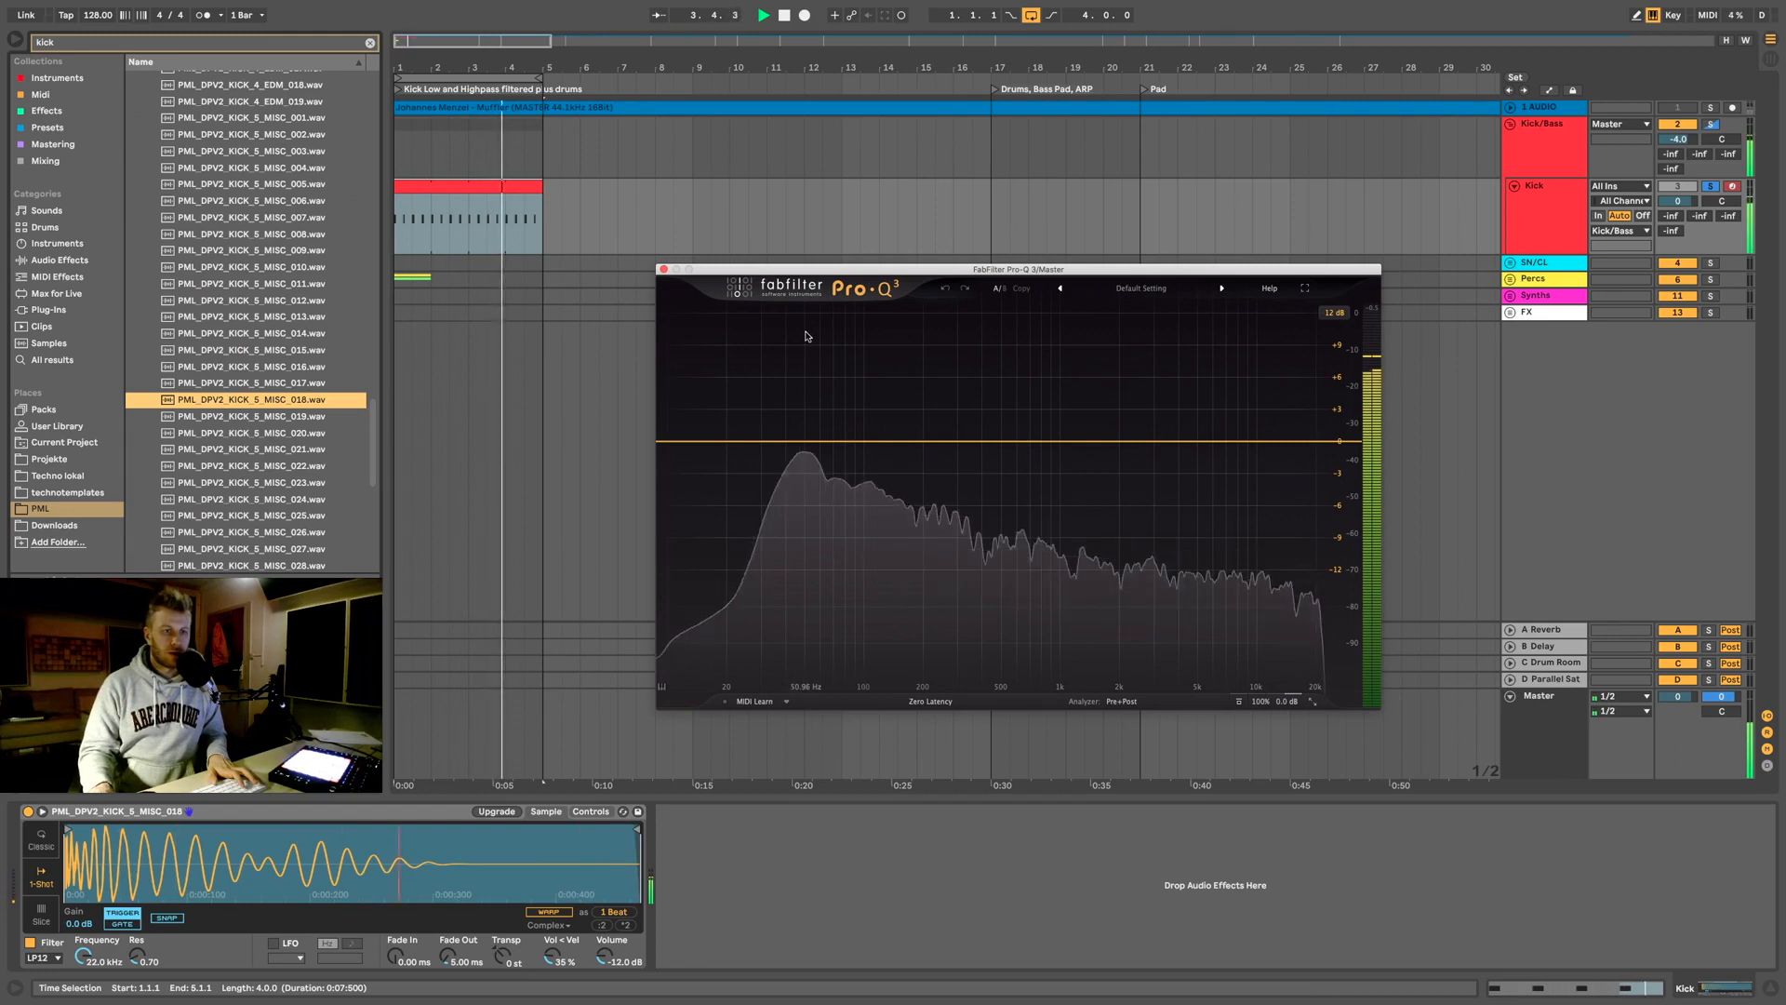
{"action": "key", "text": "space"}
{"action": "left_click_drag", "start_coordinate": [781, 281], "coordinate": [889, 251]}
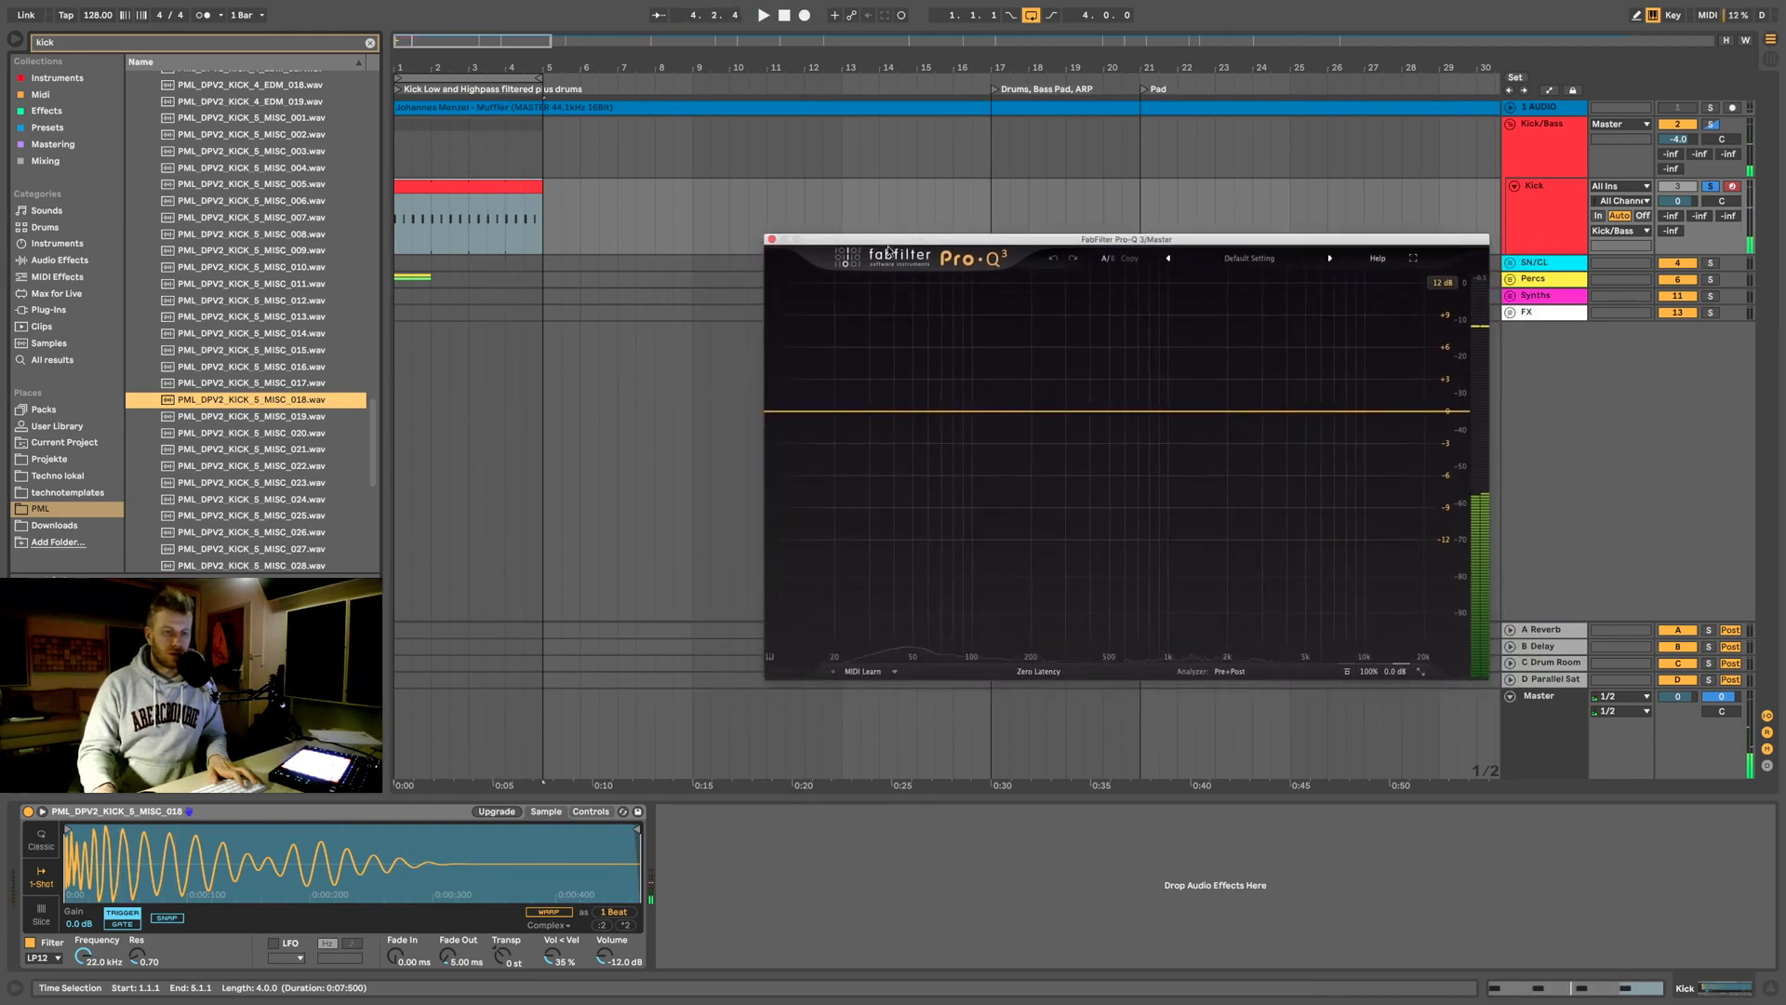
{"action": "key", "text": "space"}
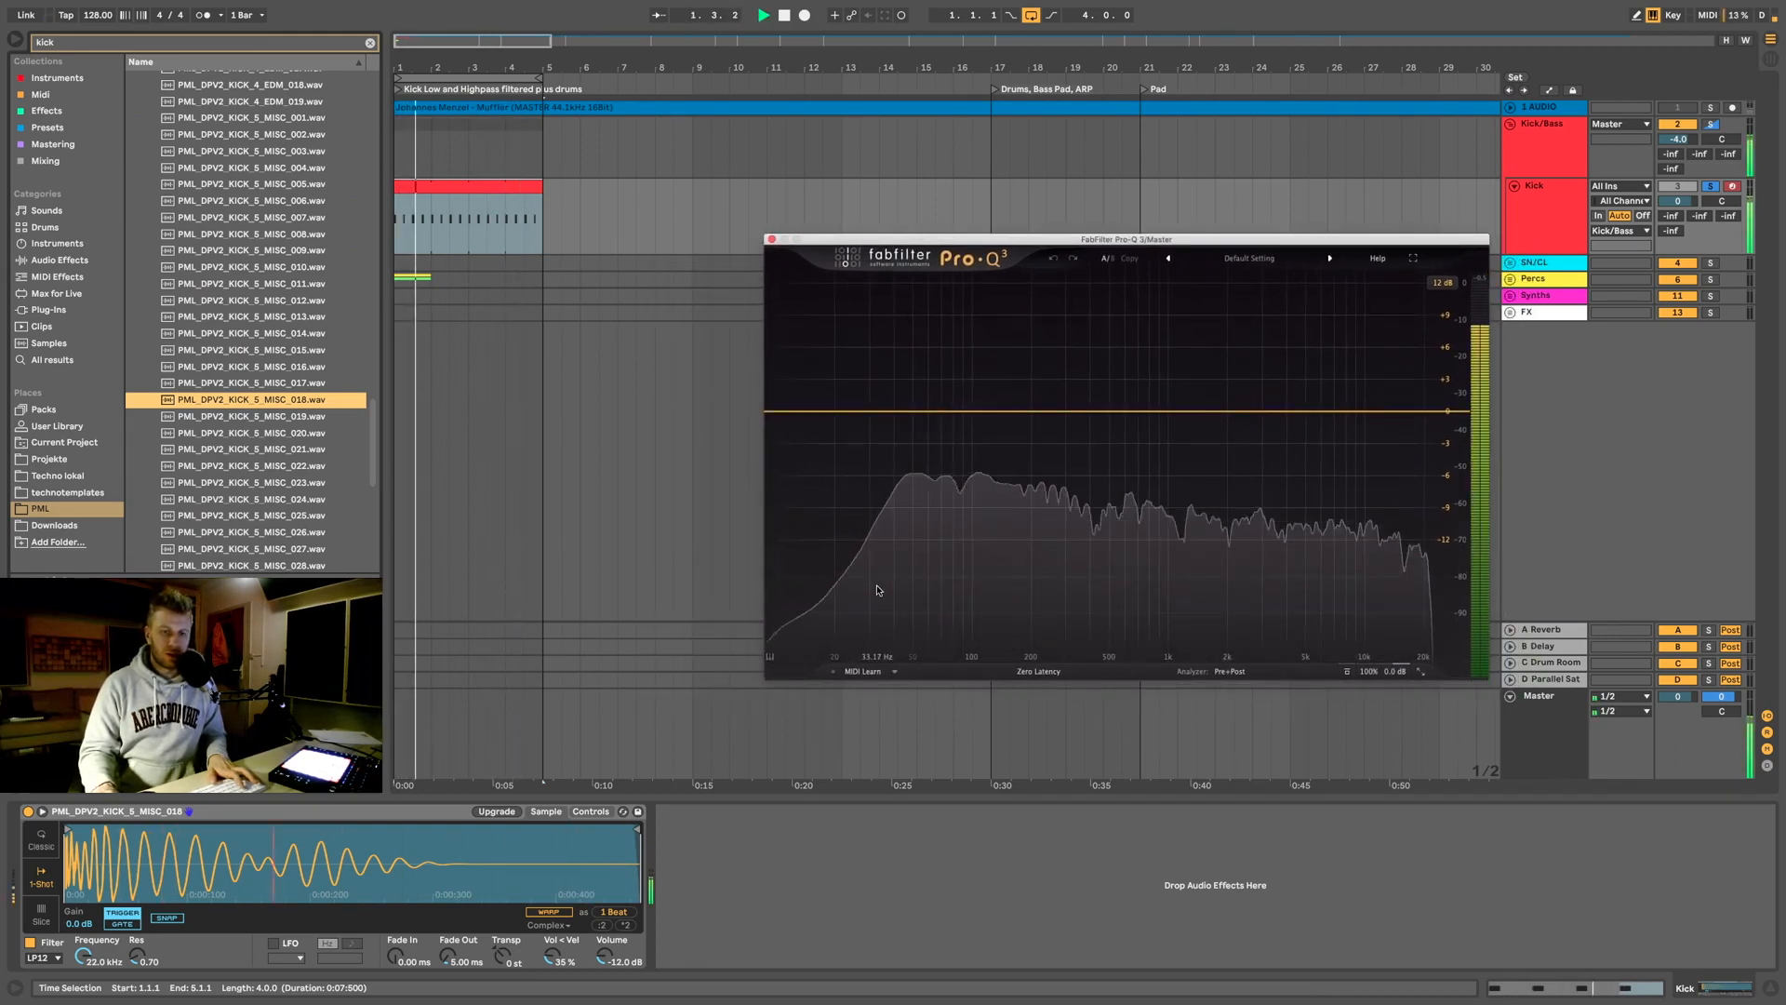
Step: Place a Pro-Q 3 band on the kick's fundamental at about 49 Hz, read its note on the piano display, and close the plug-in
{"action": "left_click", "coordinate": [910, 414]}
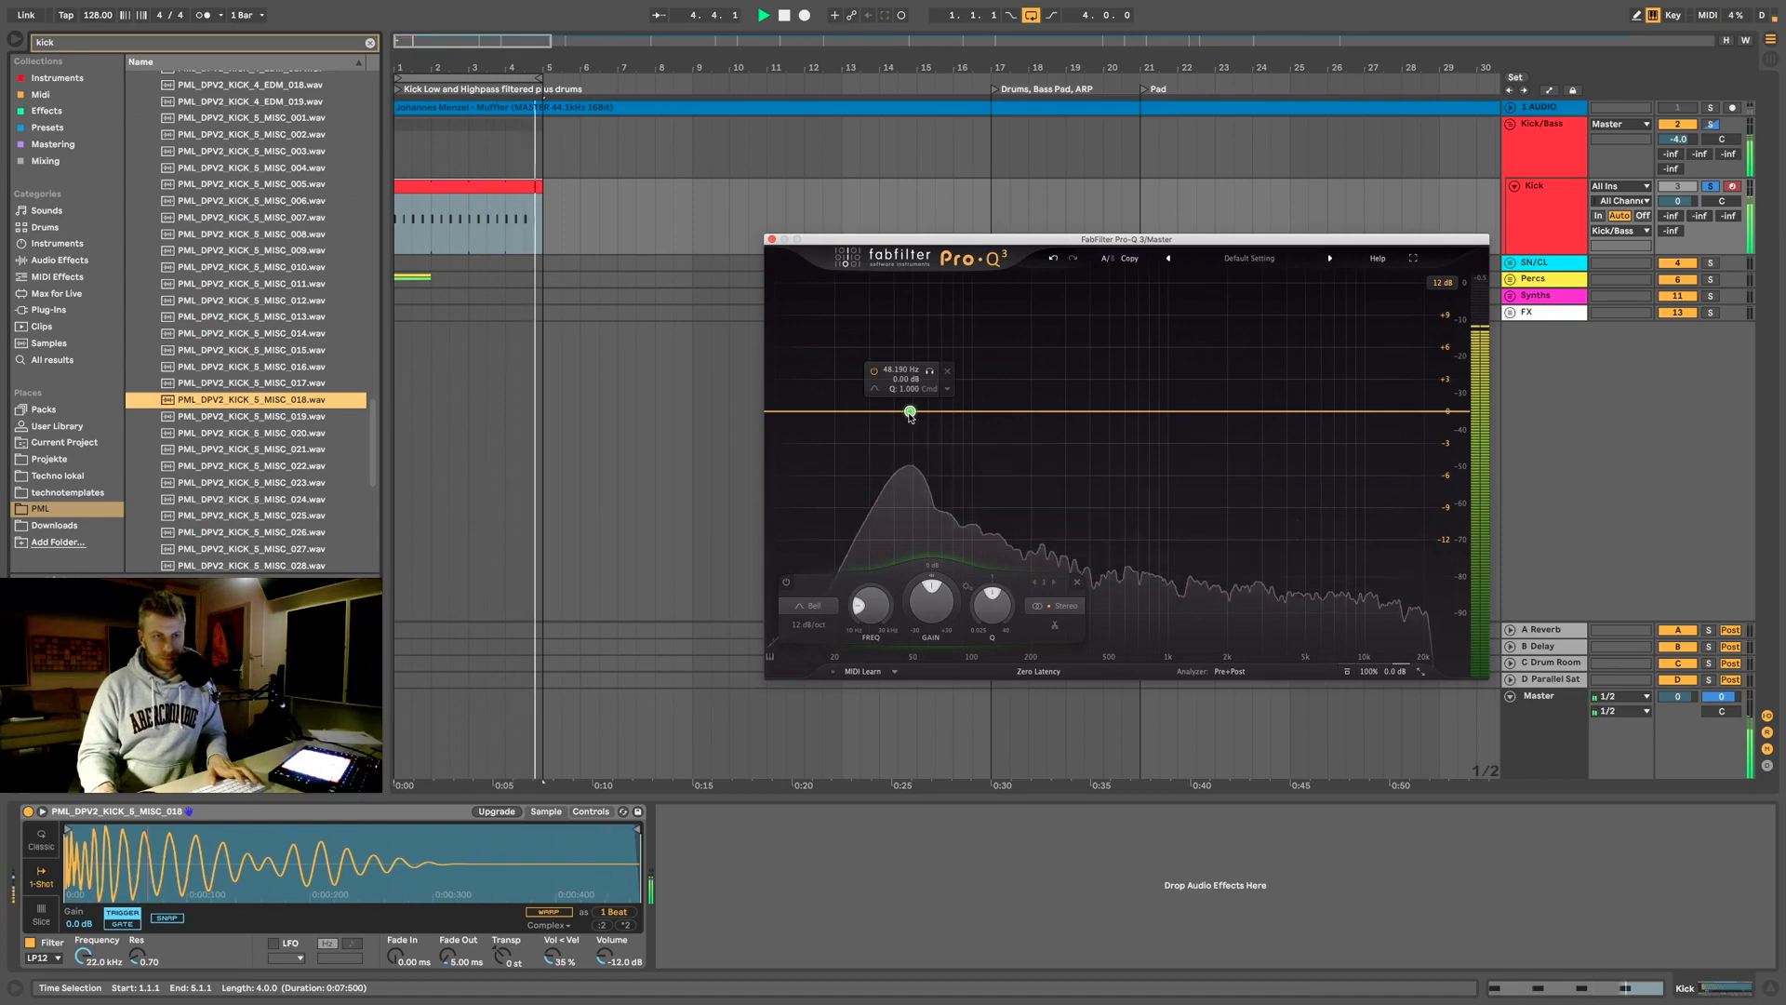
{"action": "key", "text": "space"}
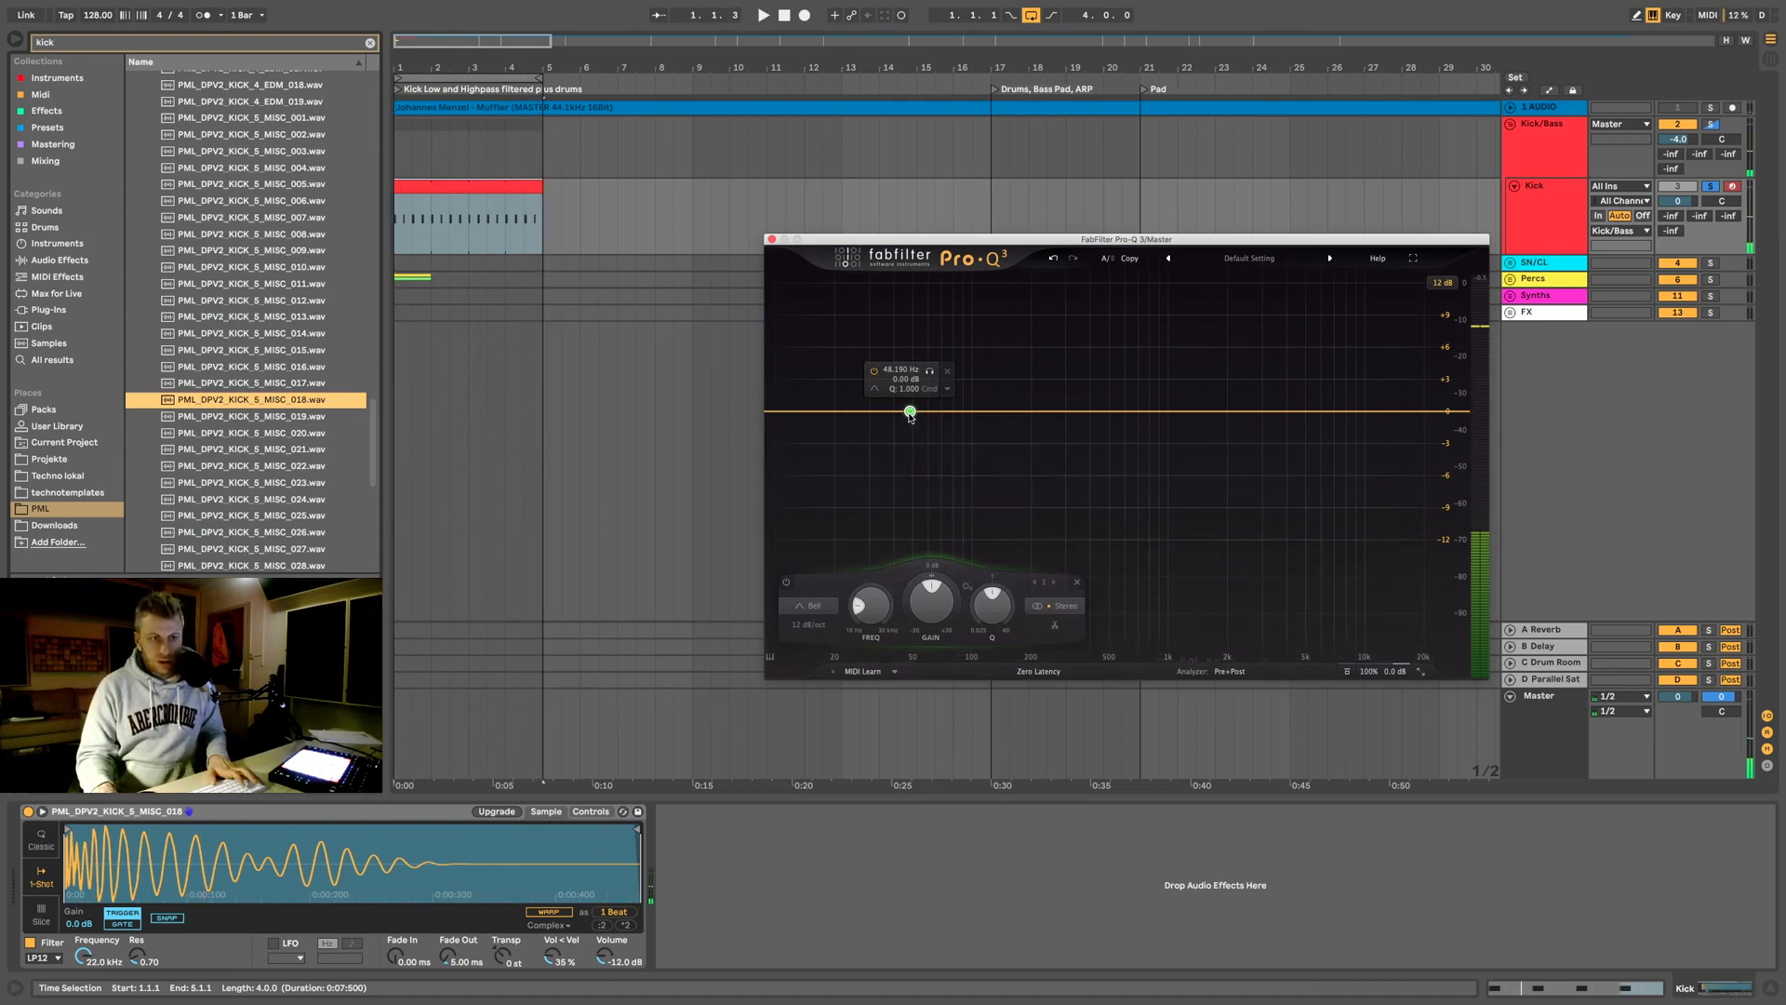
{"action": "mouse_move", "coordinate": [770, 657]}
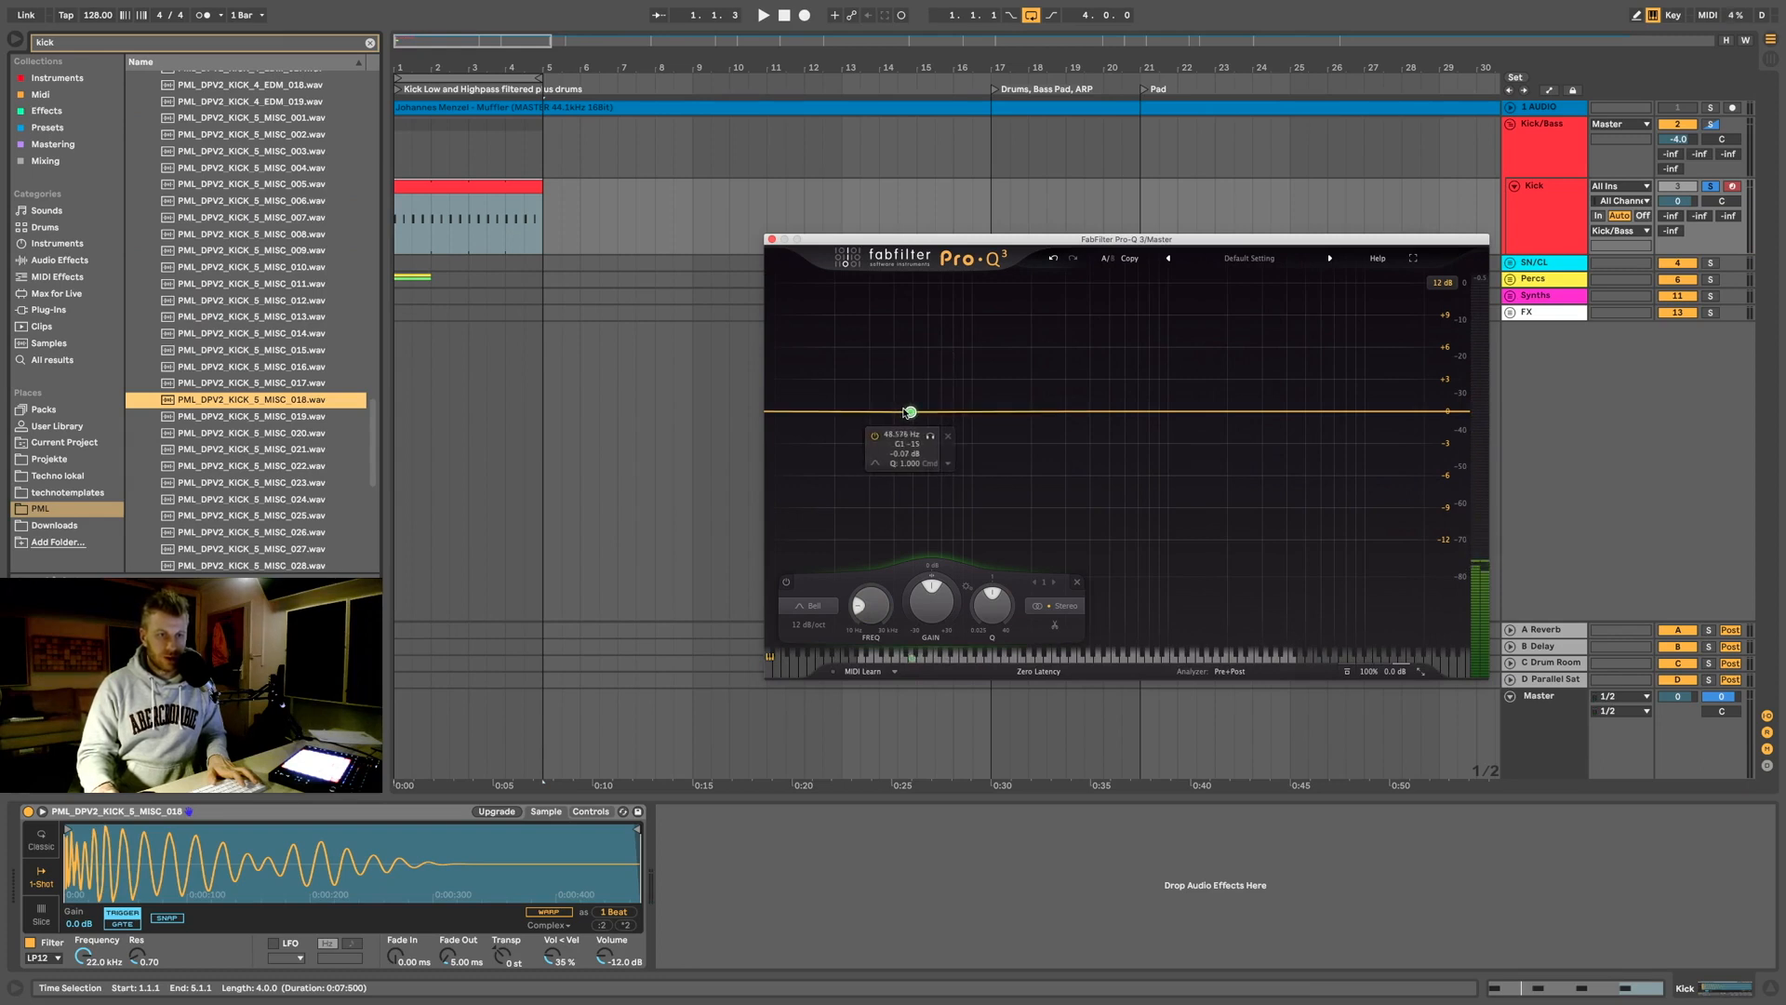
{"action": "key", "text": "space"}
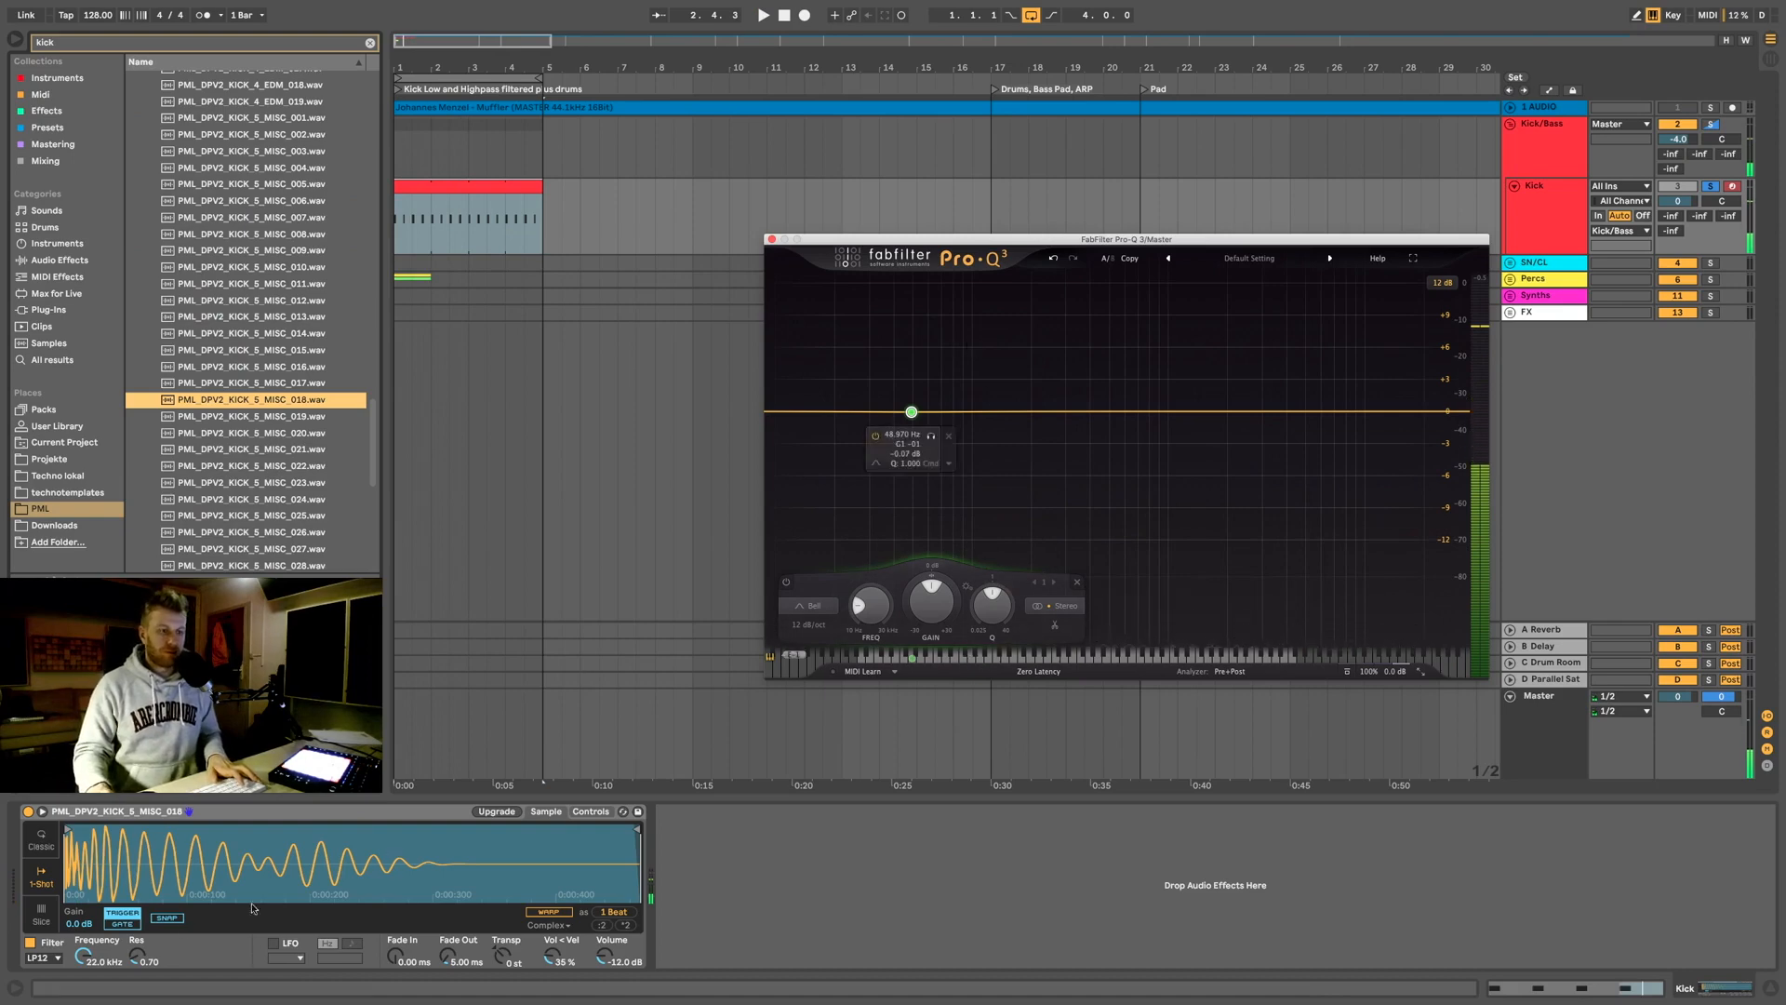
{"action": "key", "text": "space"}
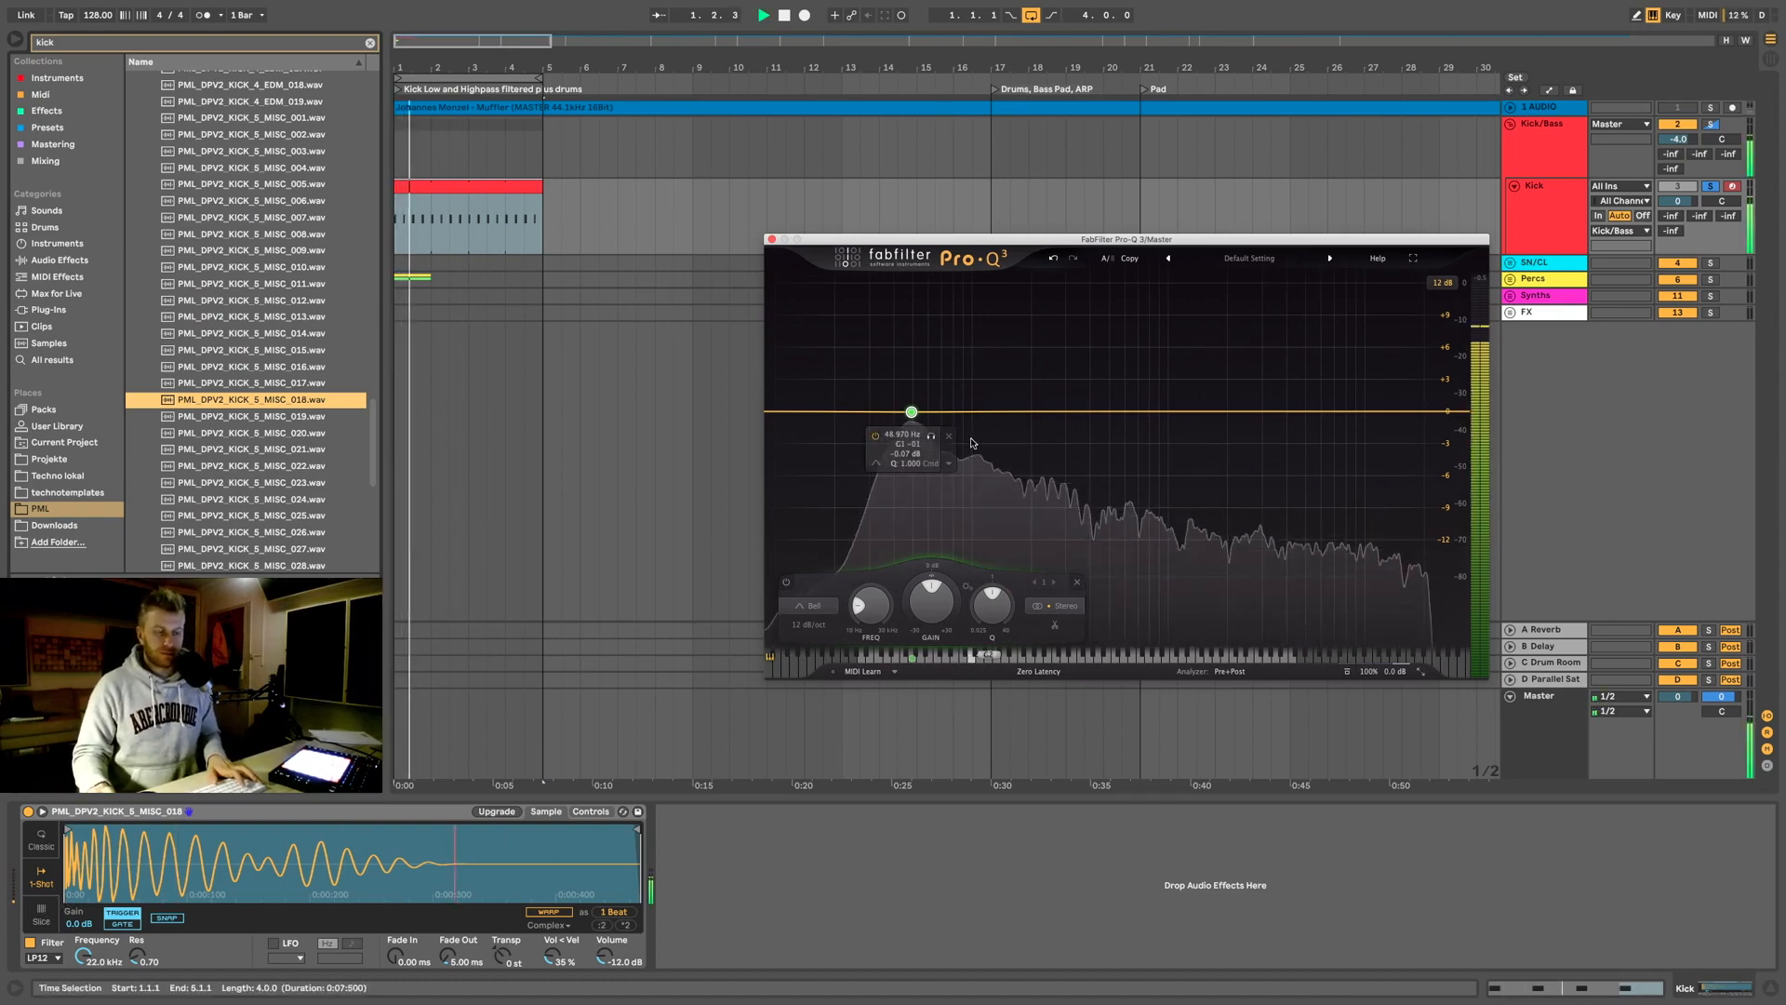
{"action": "key", "text": "space"}
{"action": "left_click", "coordinate": [769, 240]}
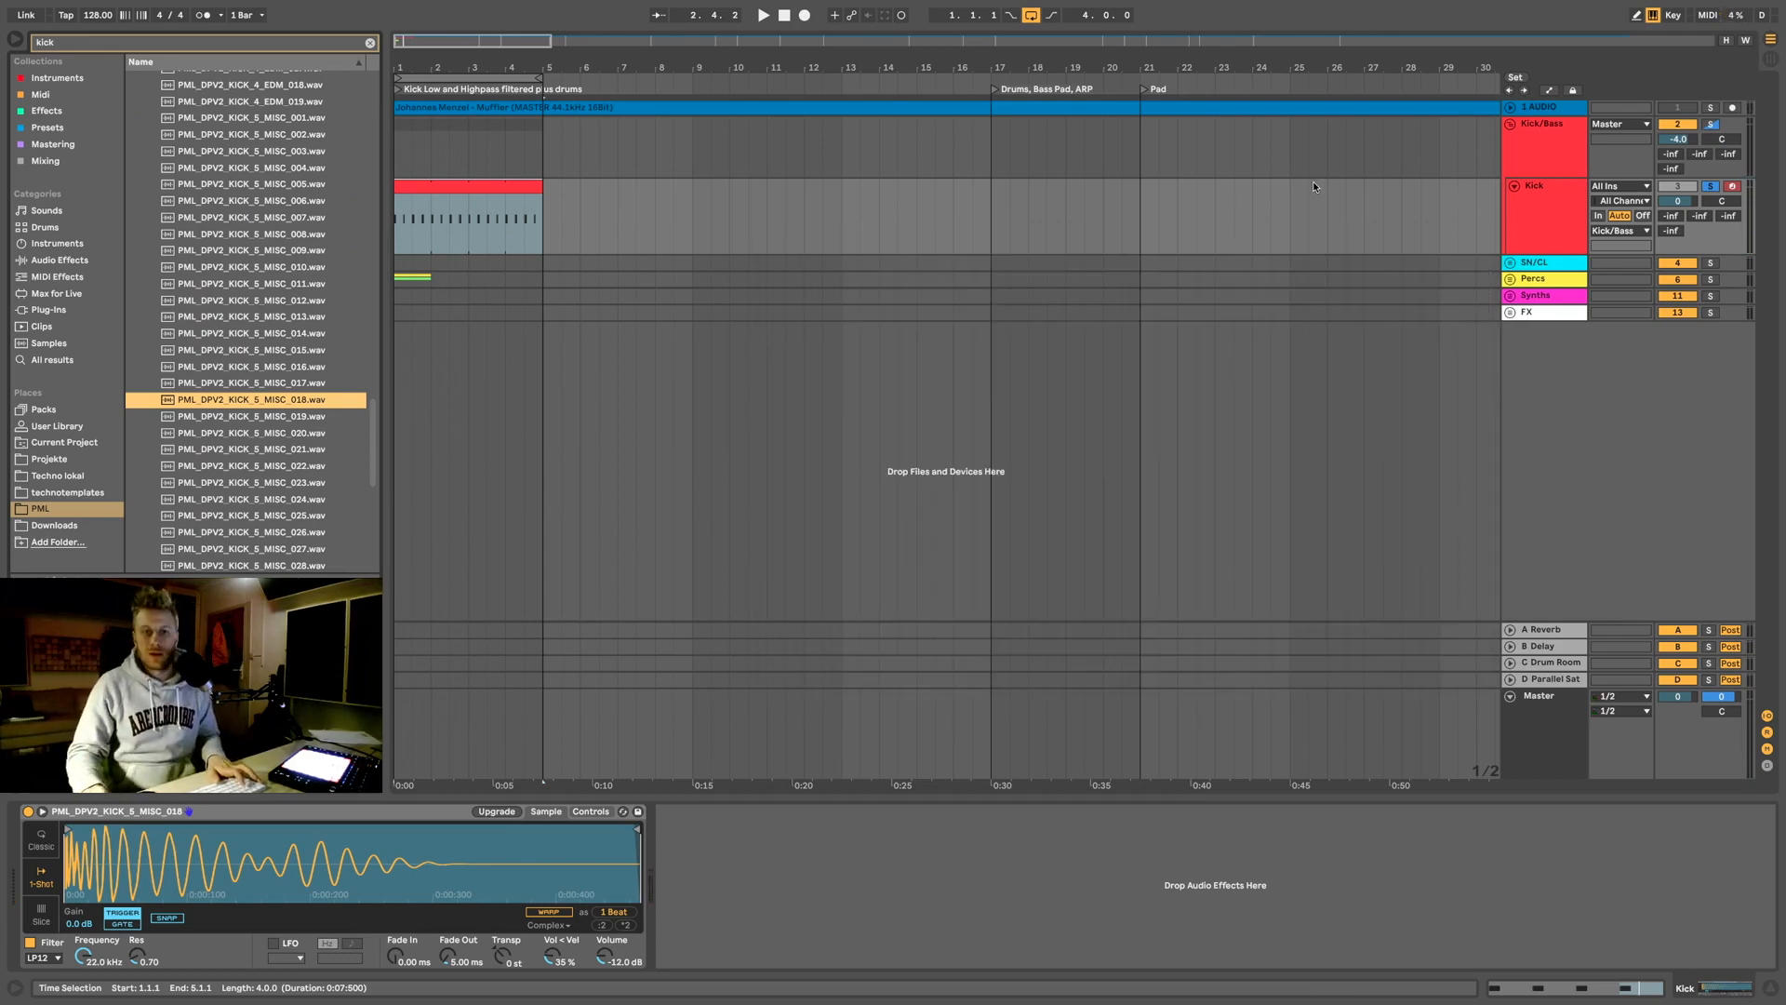
Step: Clear the kick search and add the Saturator audio effect after Simpler on the Kick track
{"action": "double_click", "coordinate": [1574, 218]}
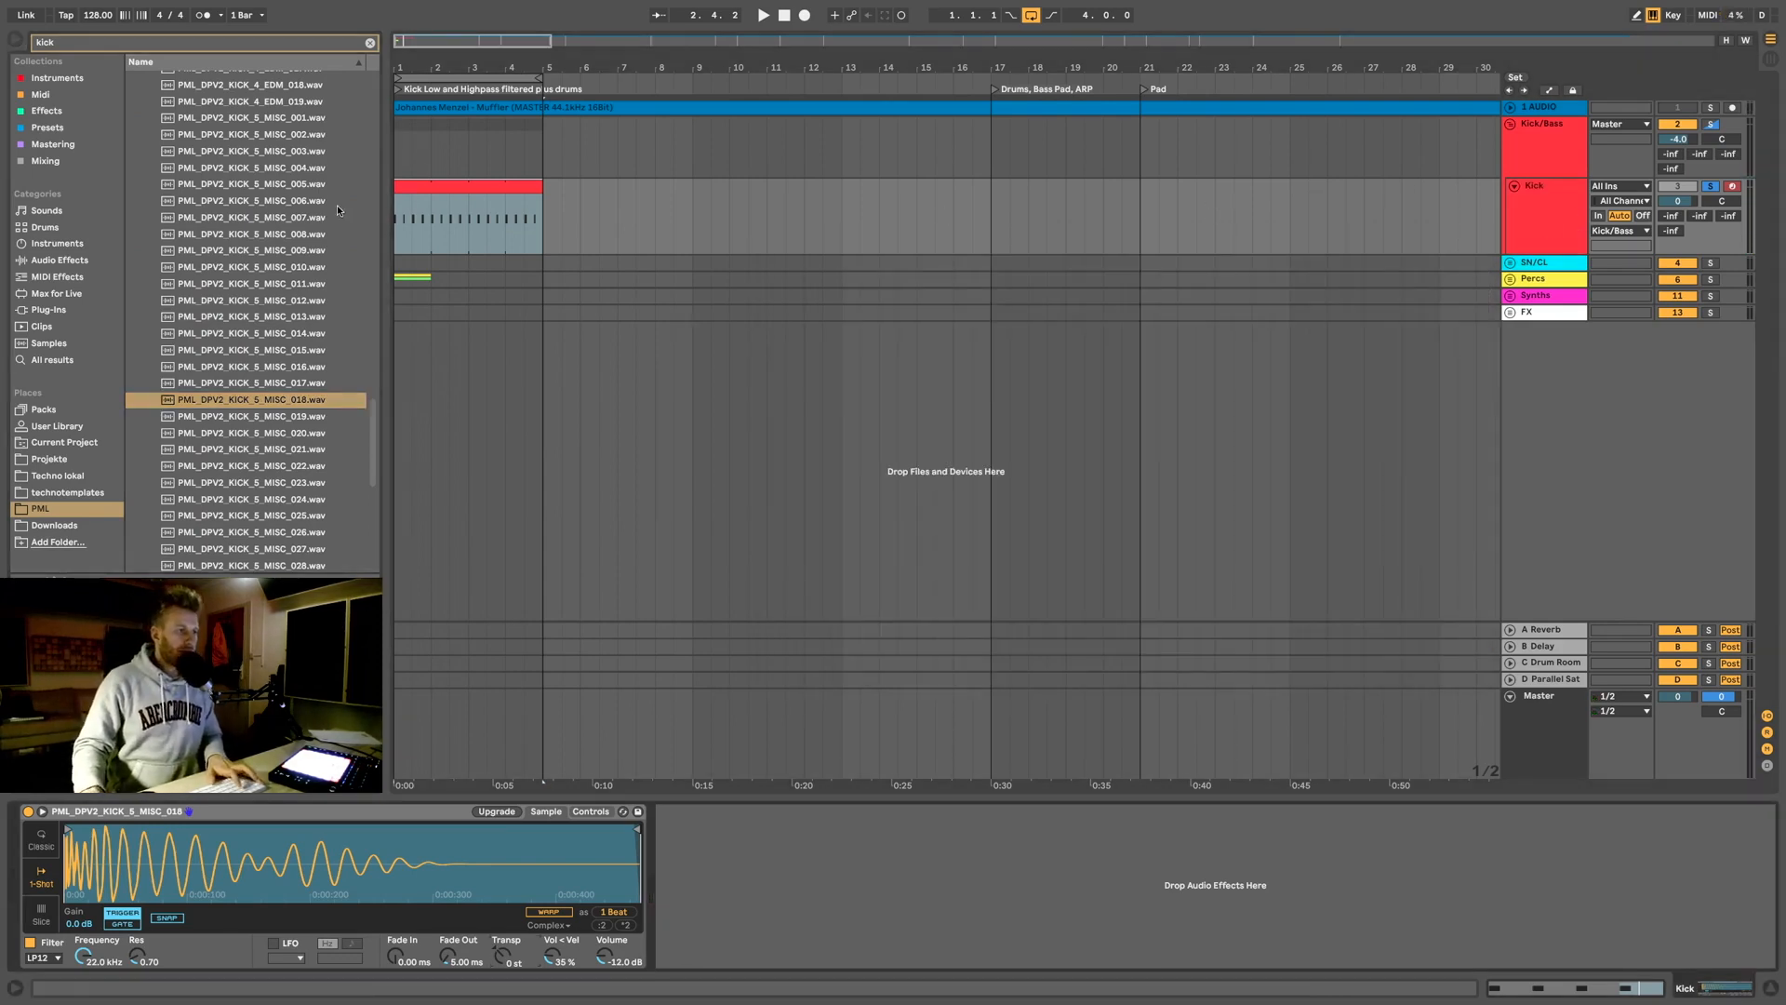
{"action": "left_click", "coordinate": [369, 43]}
{"action": "left_click", "coordinate": [135, 128]}
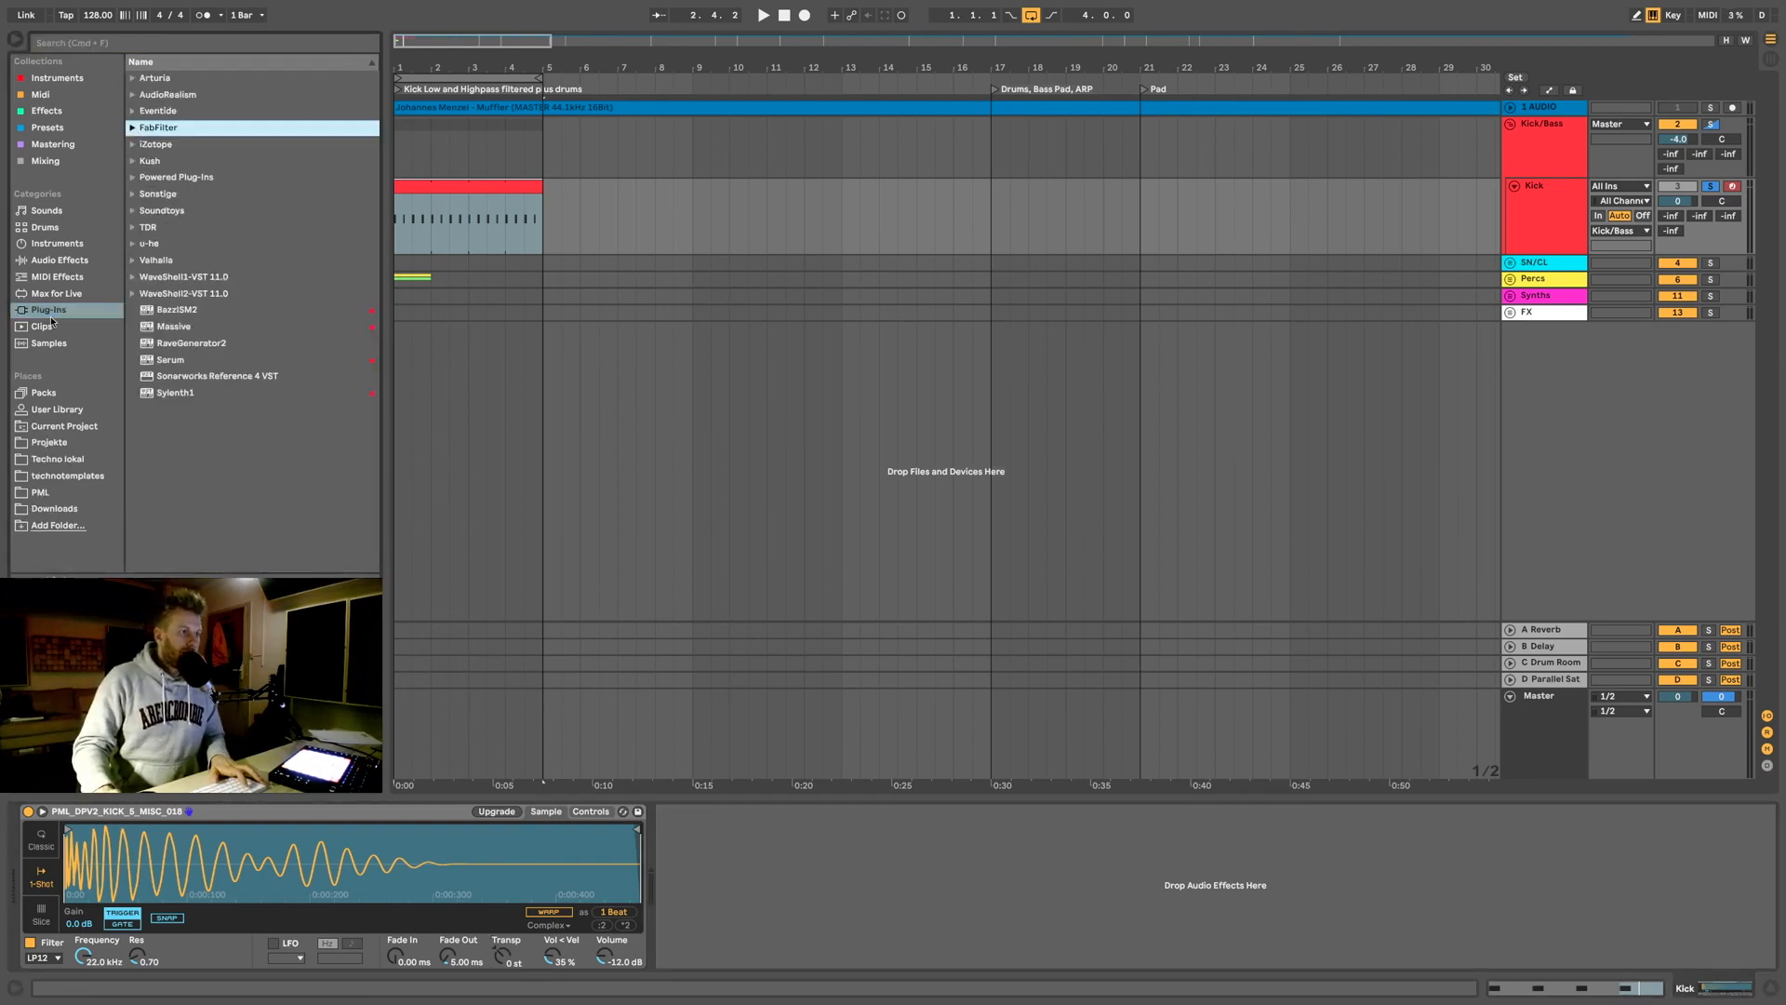
{"action": "left_click", "coordinate": [43, 262]}
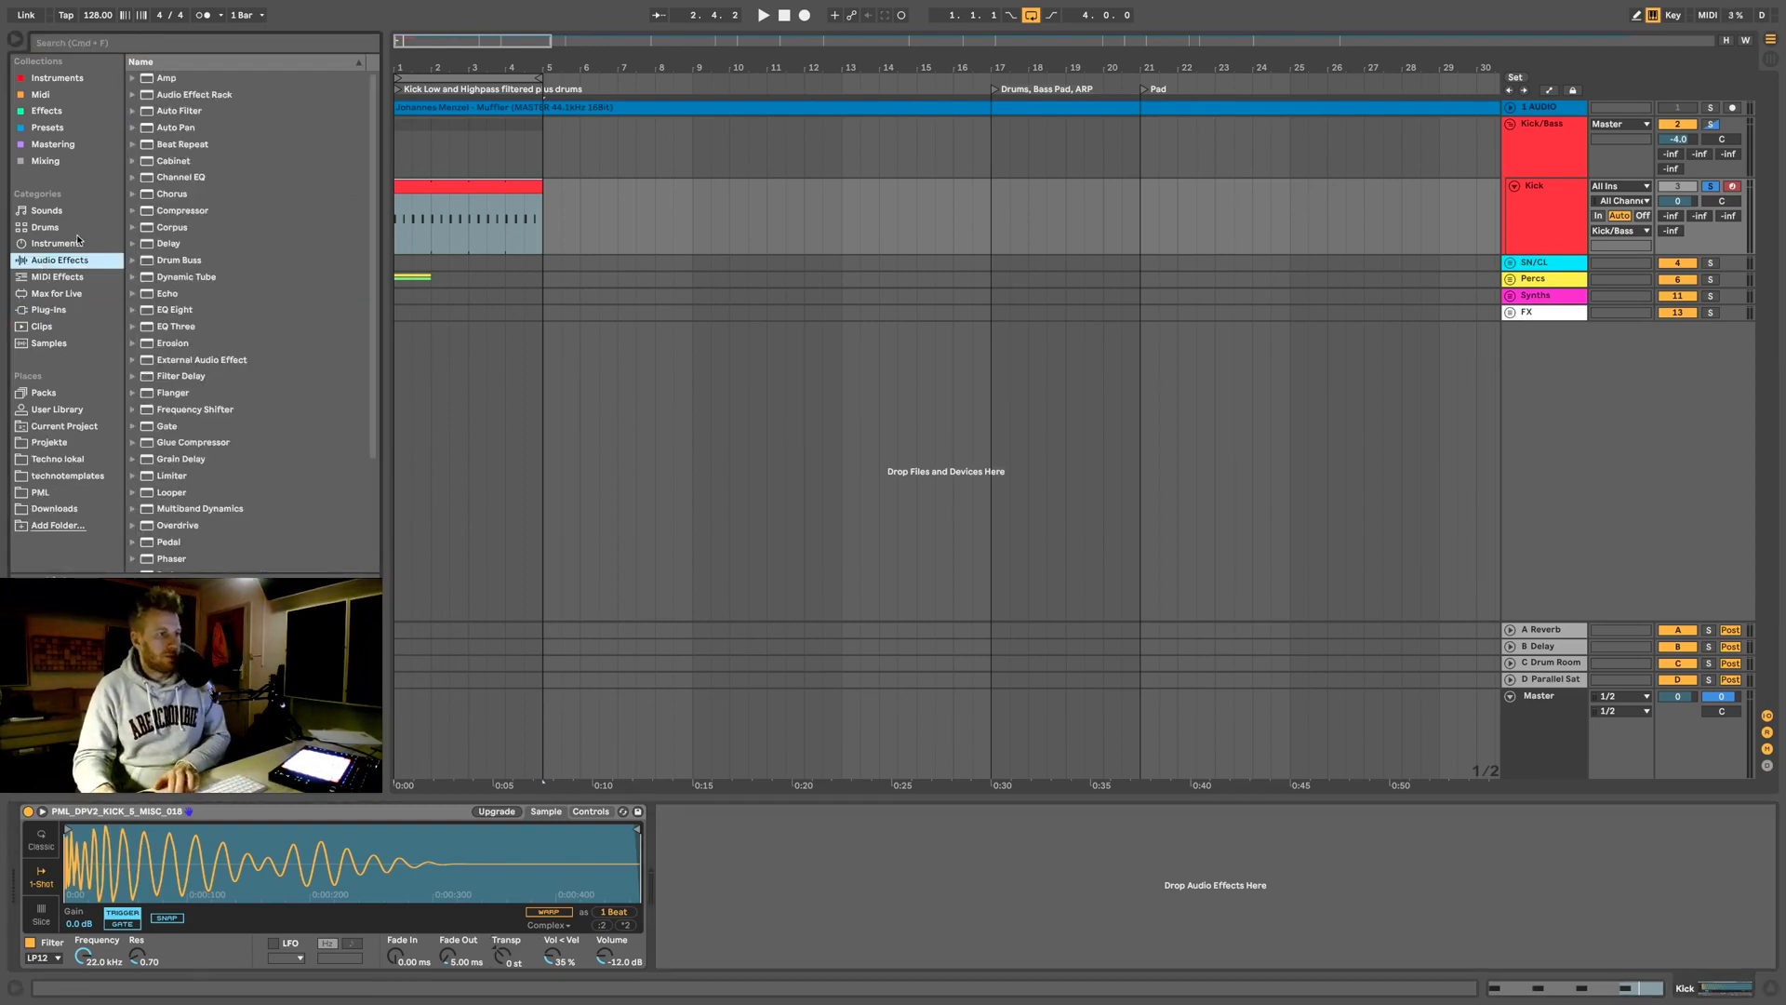
{"action": "left_click", "coordinate": [228, 373]}
{"action": "scroll", "coordinate": [228, 377], "scroll_direction": "down", "scroll_amount": 3}
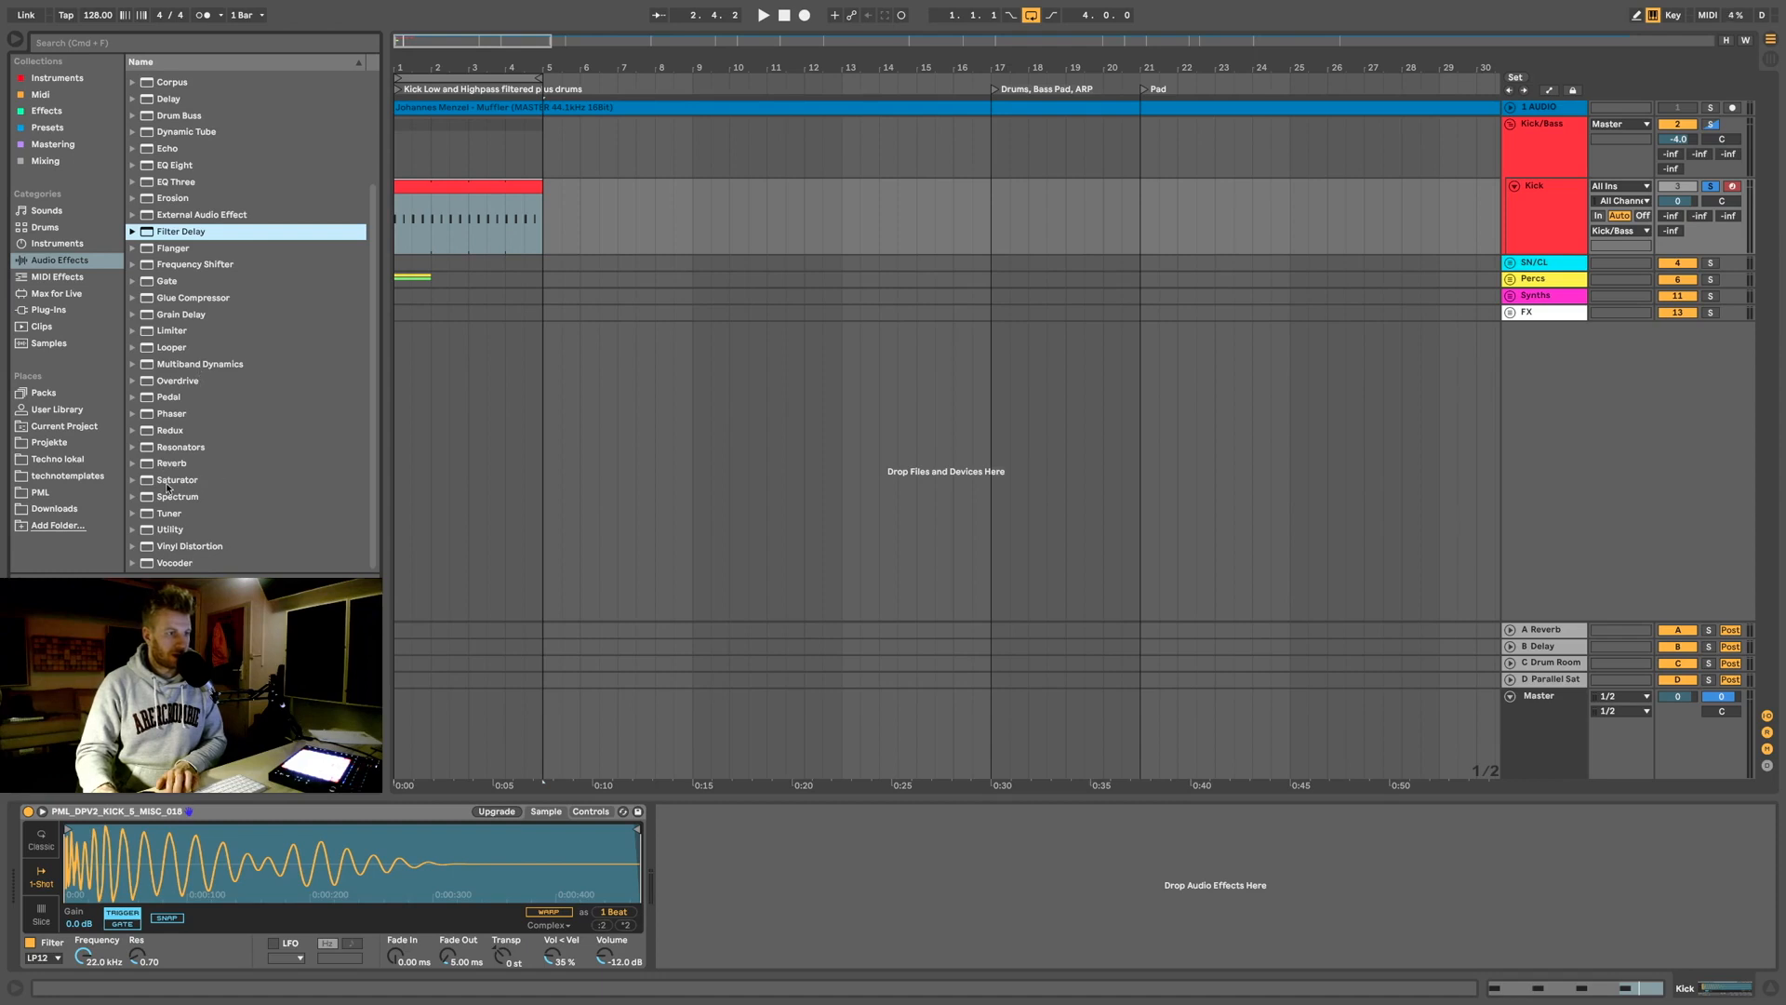
{"action": "mouse_move", "coordinate": [166, 482]}
{"action": "left_mouse_down"}
{"action": "mouse_move", "coordinate": [798, 917]}
{"action": "mouse_move", "coordinate": [783, 898]}
{"action": "left_mouse_up"}
Step: Set the Saturator's drive to about 7.43 dB and its curve to Medium Curve while listening to the loop
{"action": "key", "text": "space"}
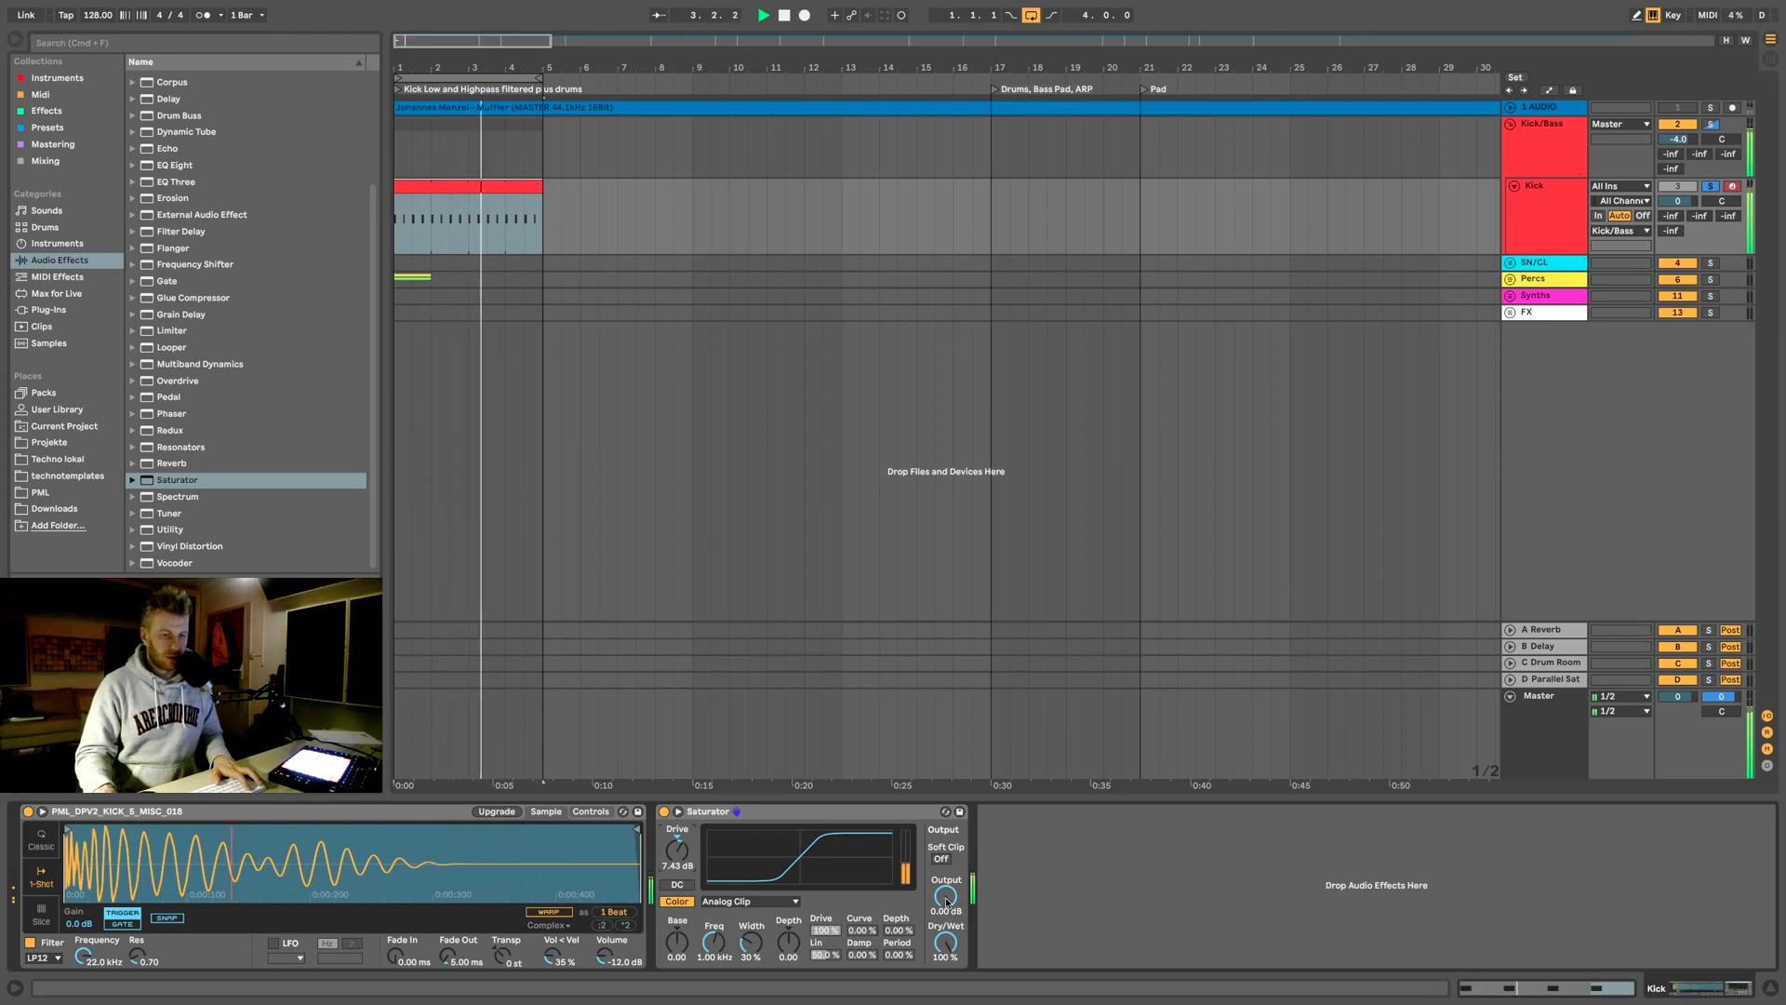
{"action": "left_click", "coordinate": [749, 900]}
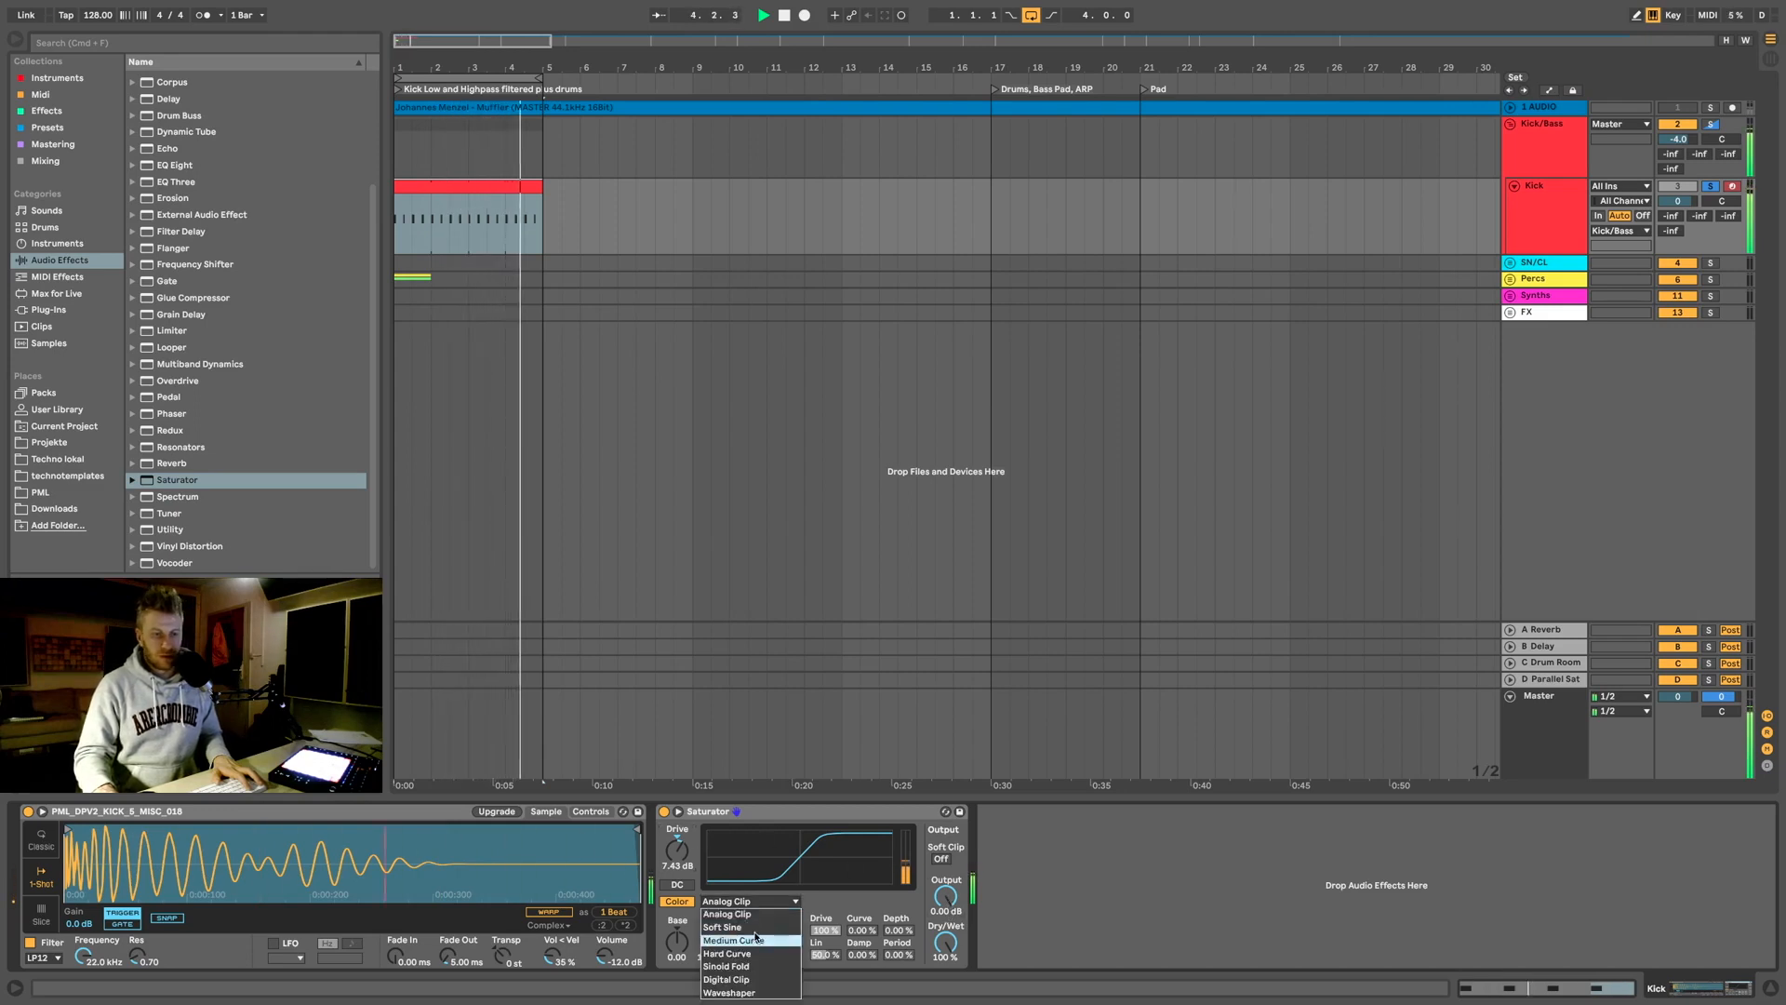
{"action": "left_click", "coordinate": [768, 930]}
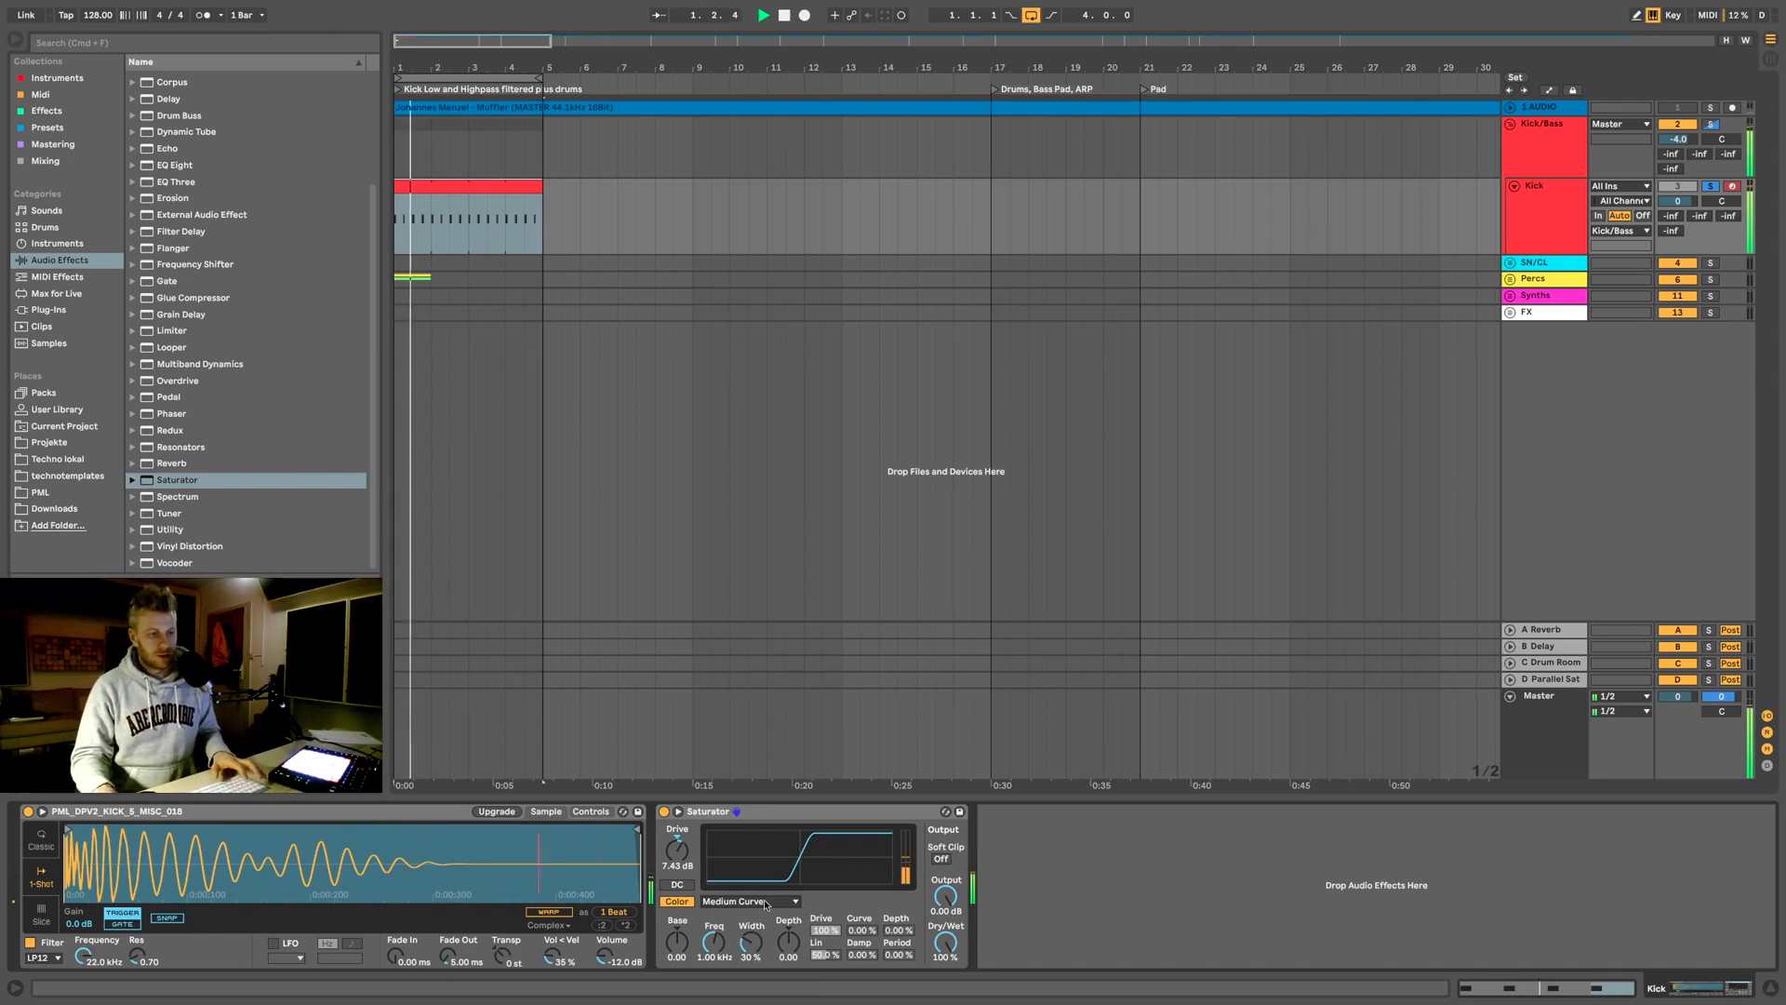
{"action": "key", "text": "space"}
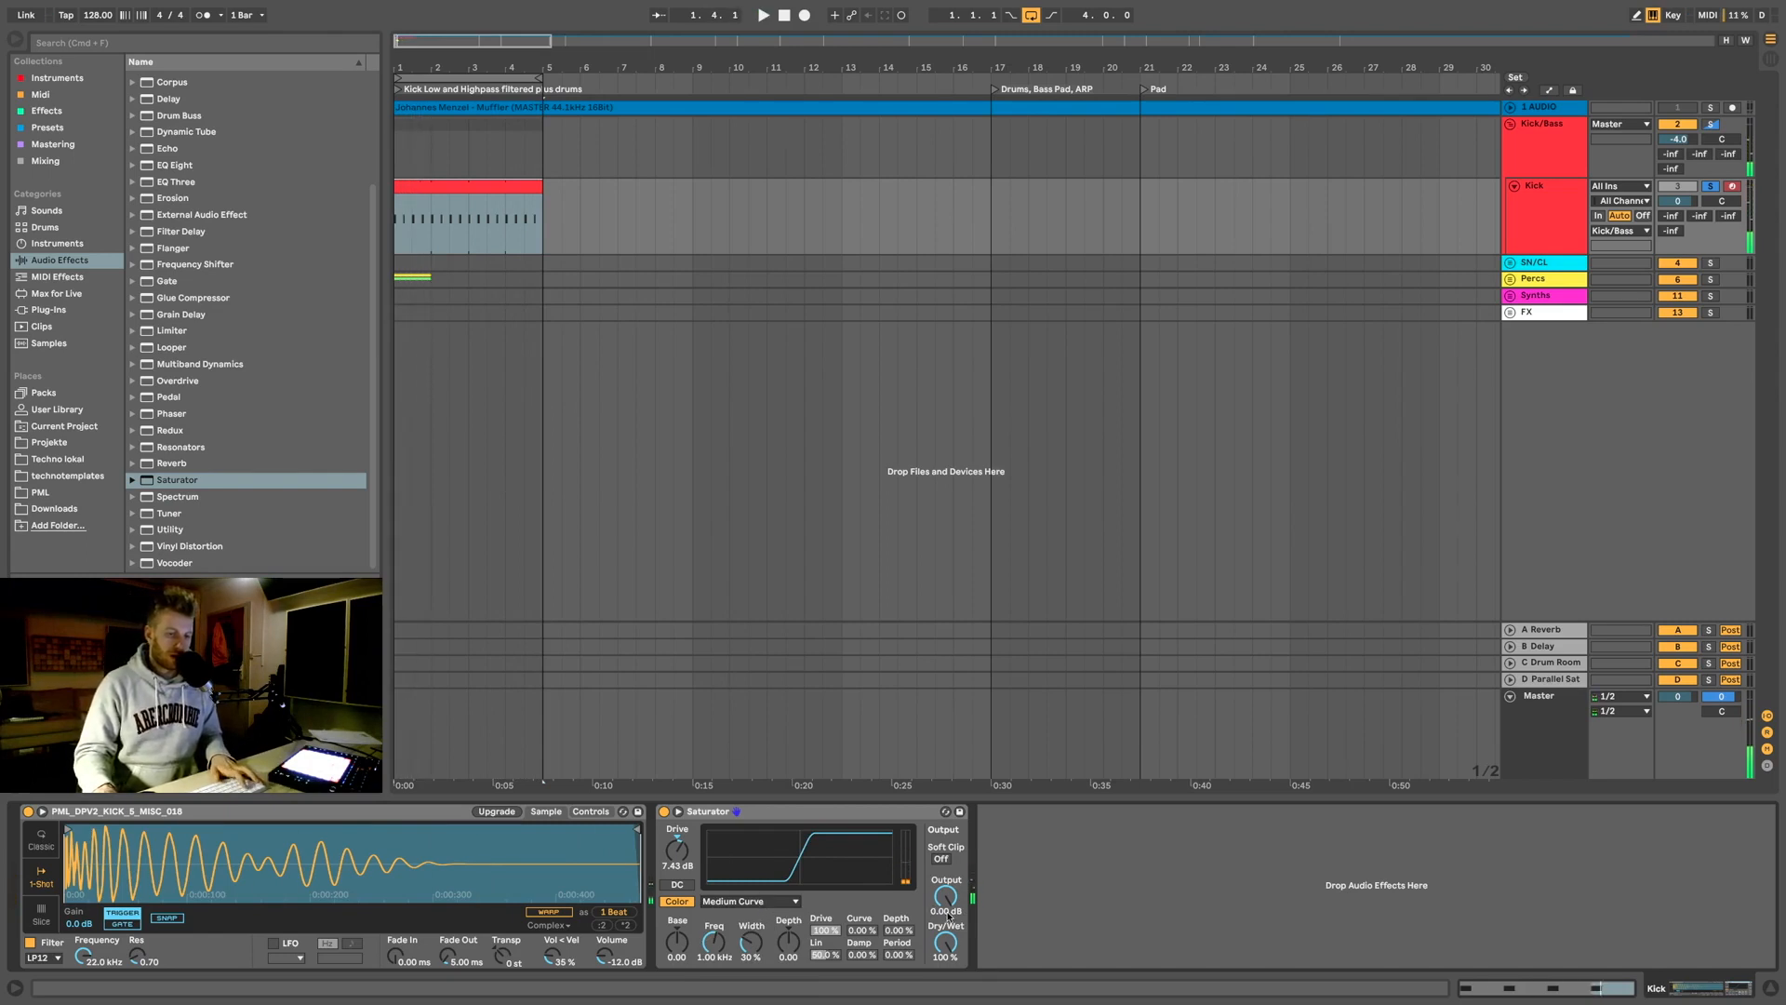
Step: Lower the Saturator's output level to about -6.29 dB during loop playback
{"action": "key", "text": "space"}
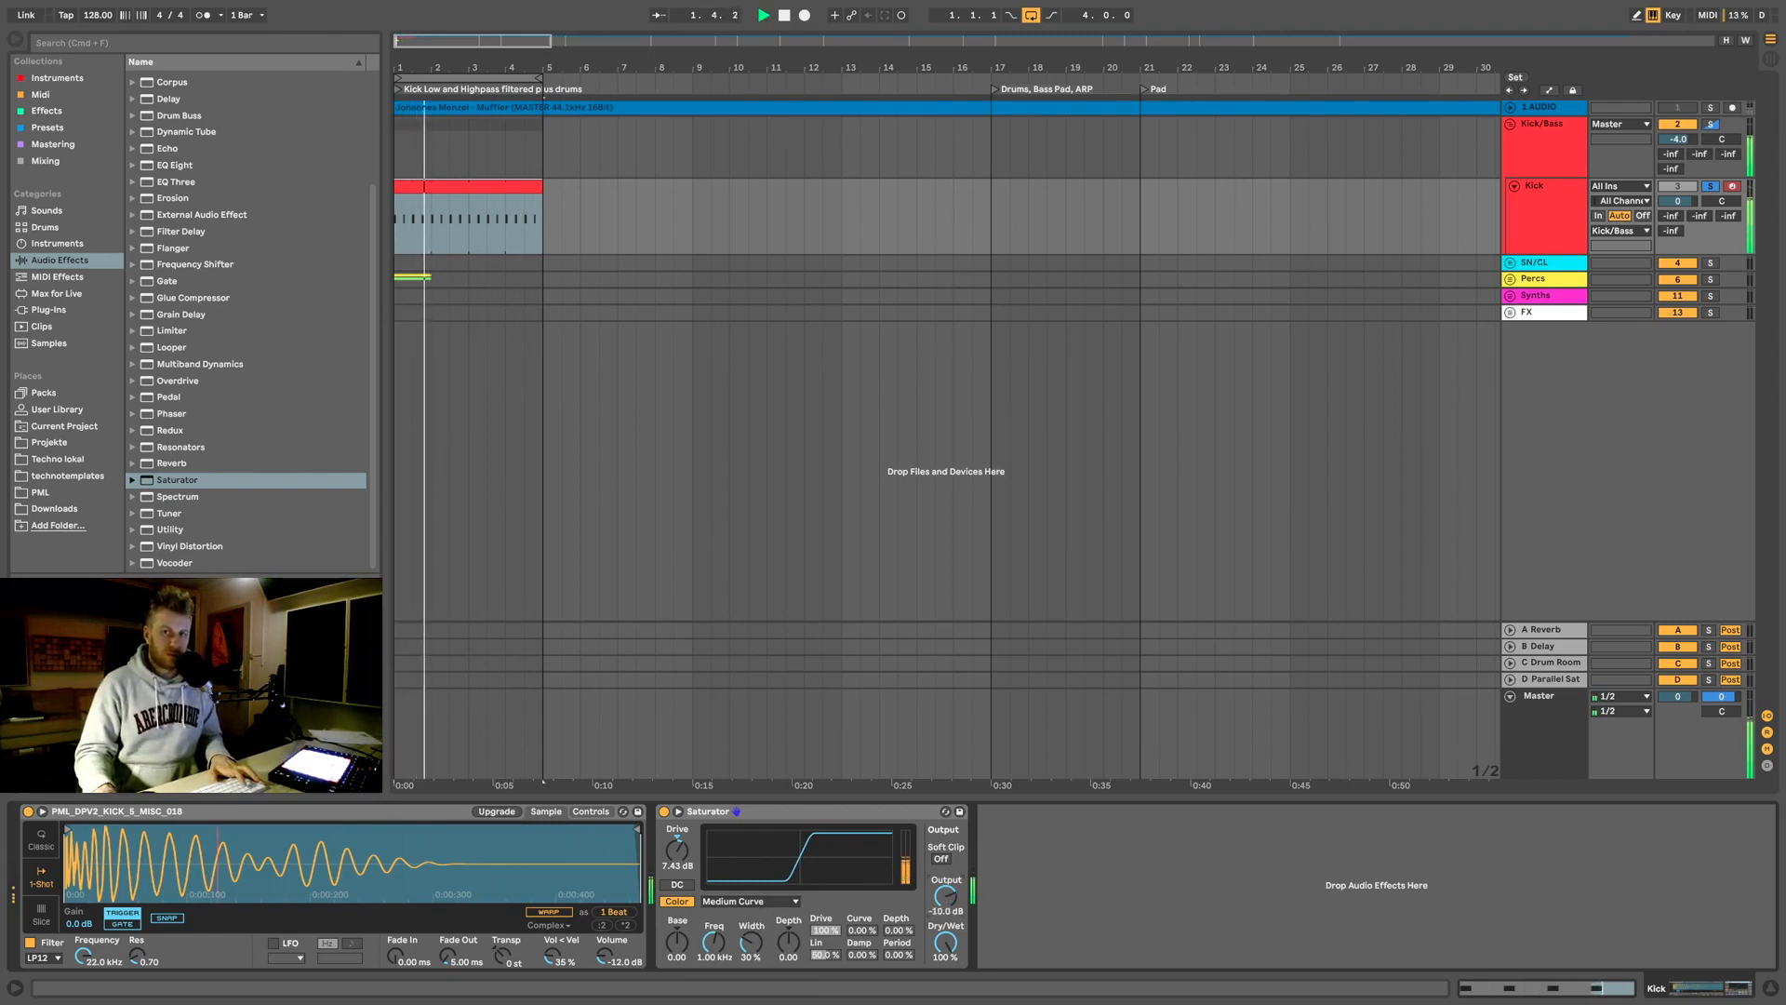
{"action": "left_click_drag", "start_coordinate": [949, 905], "coordinate": [949, 891]}
{"action": "key", "text": "space"}
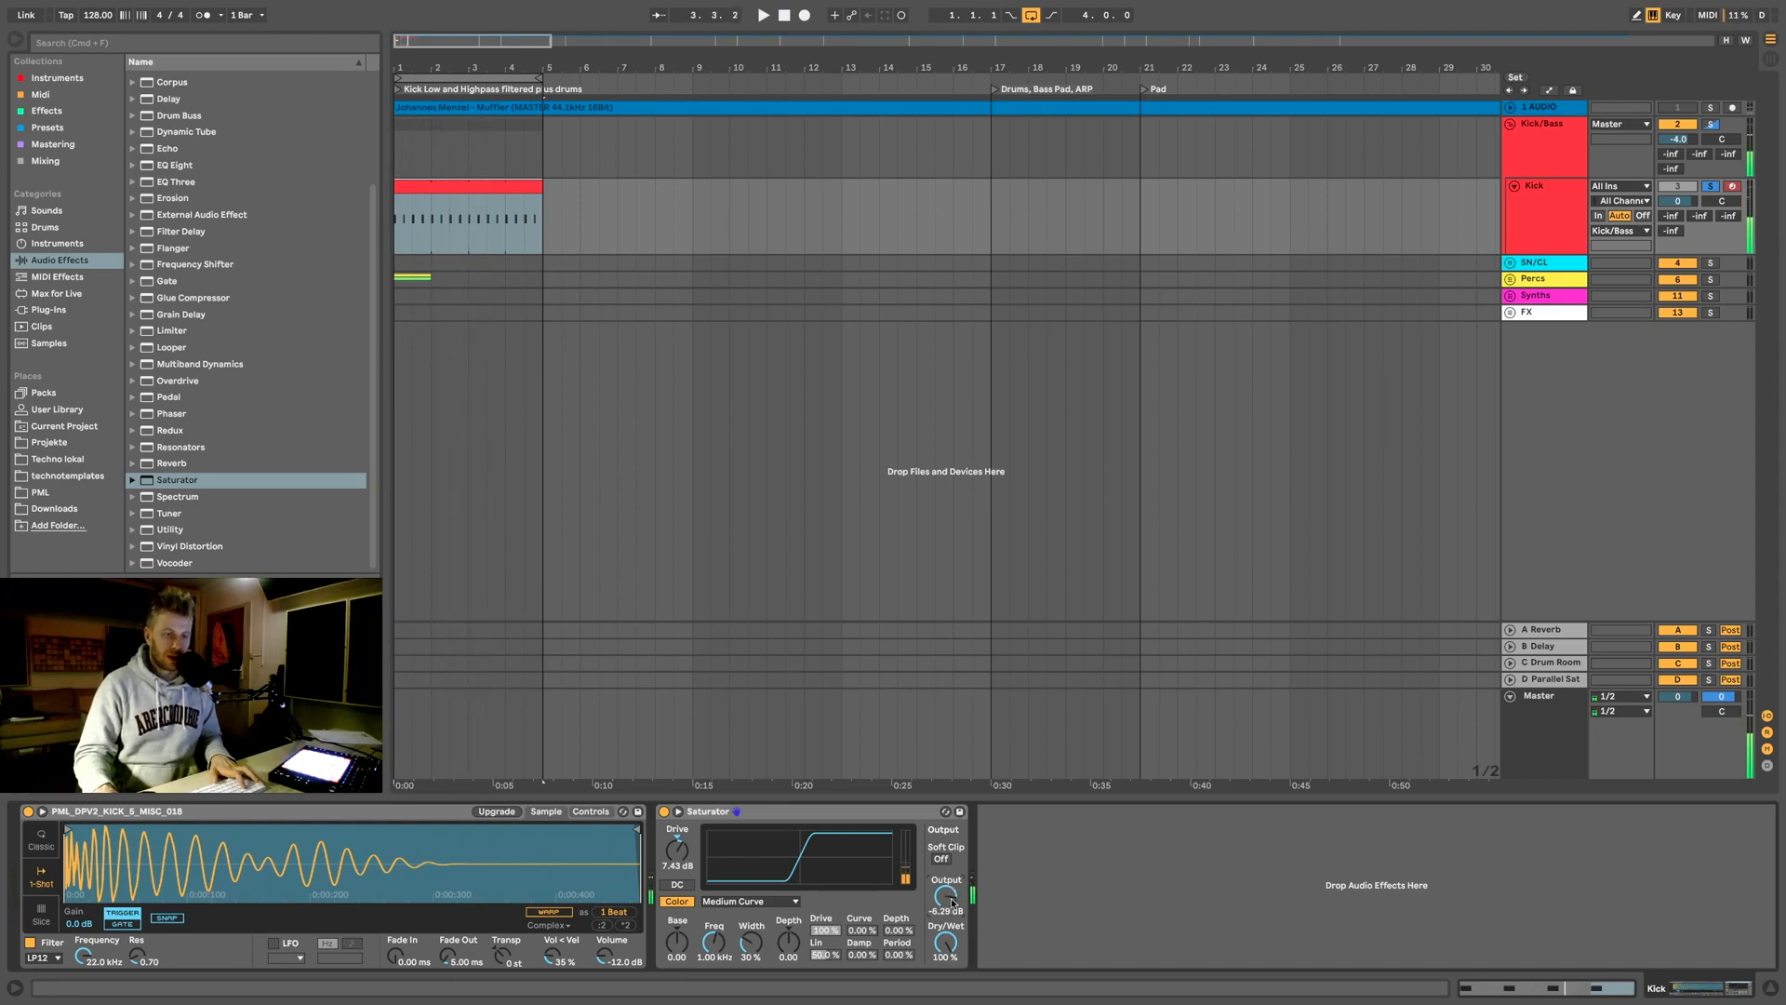
Step: Enable the Saturator's DC filter and Soft Clip, and compare the kick with the effect bypassed and active
{"action": "key", "text": "space"}
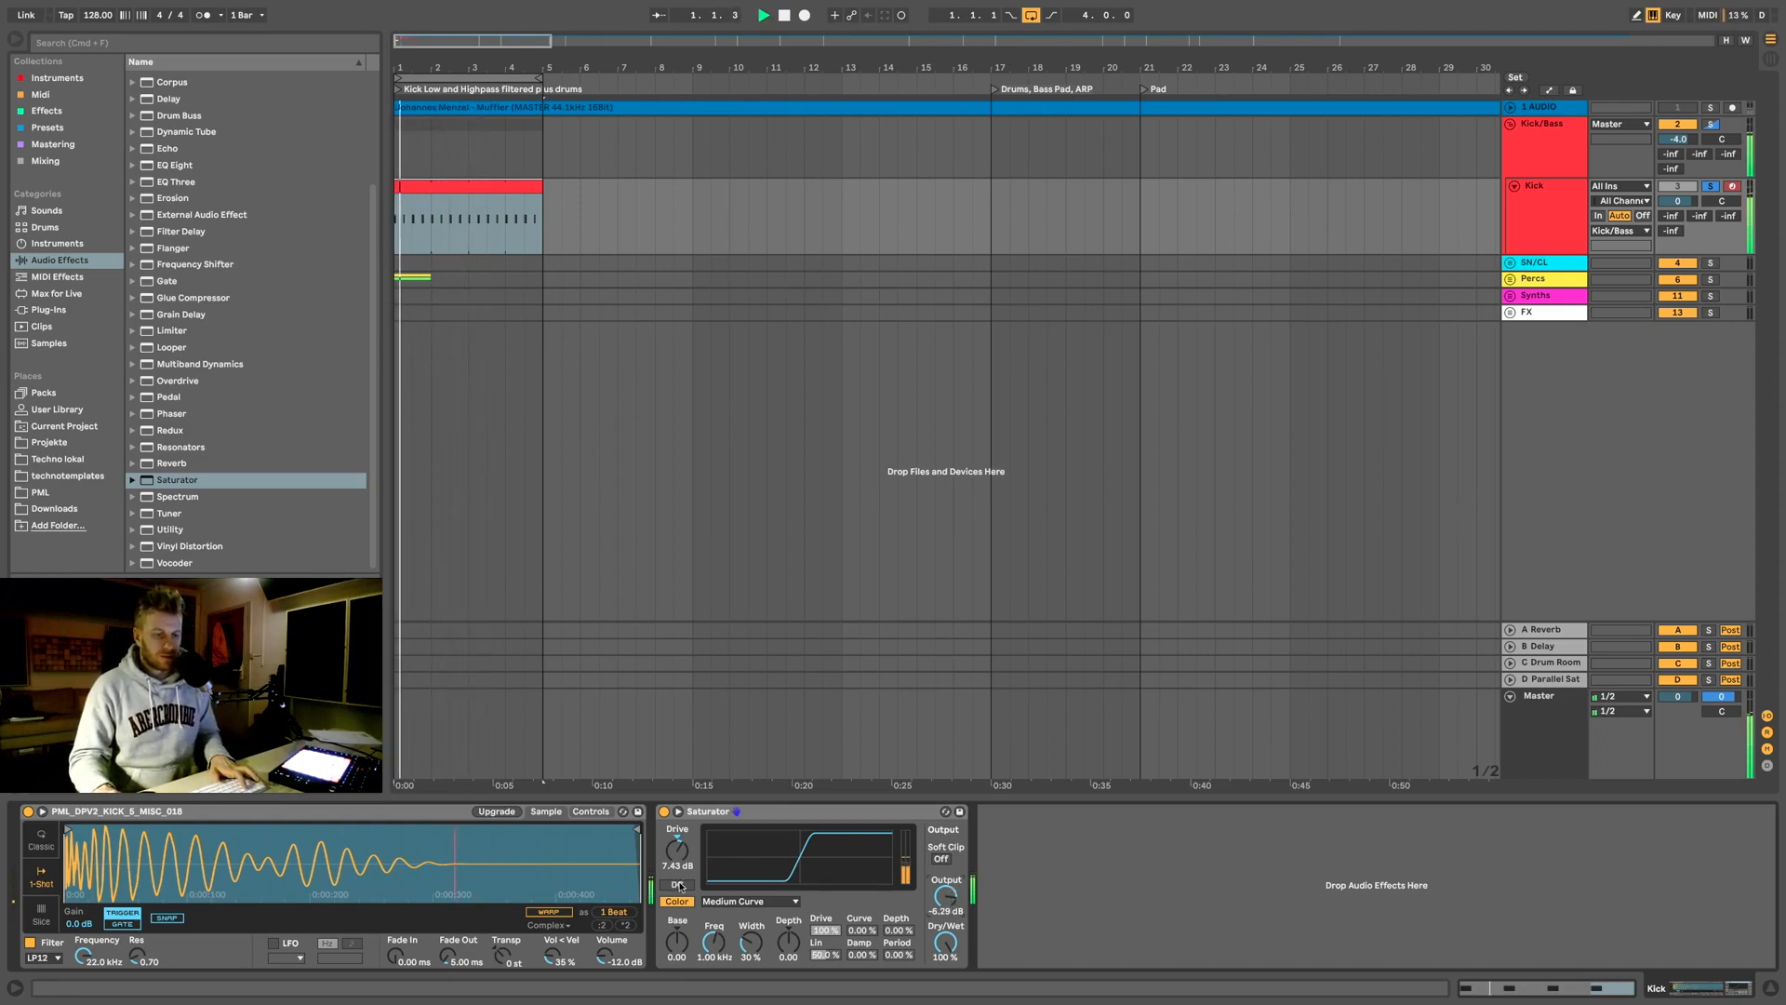
{"action": "left_click", "coordinate": [941, 860]}
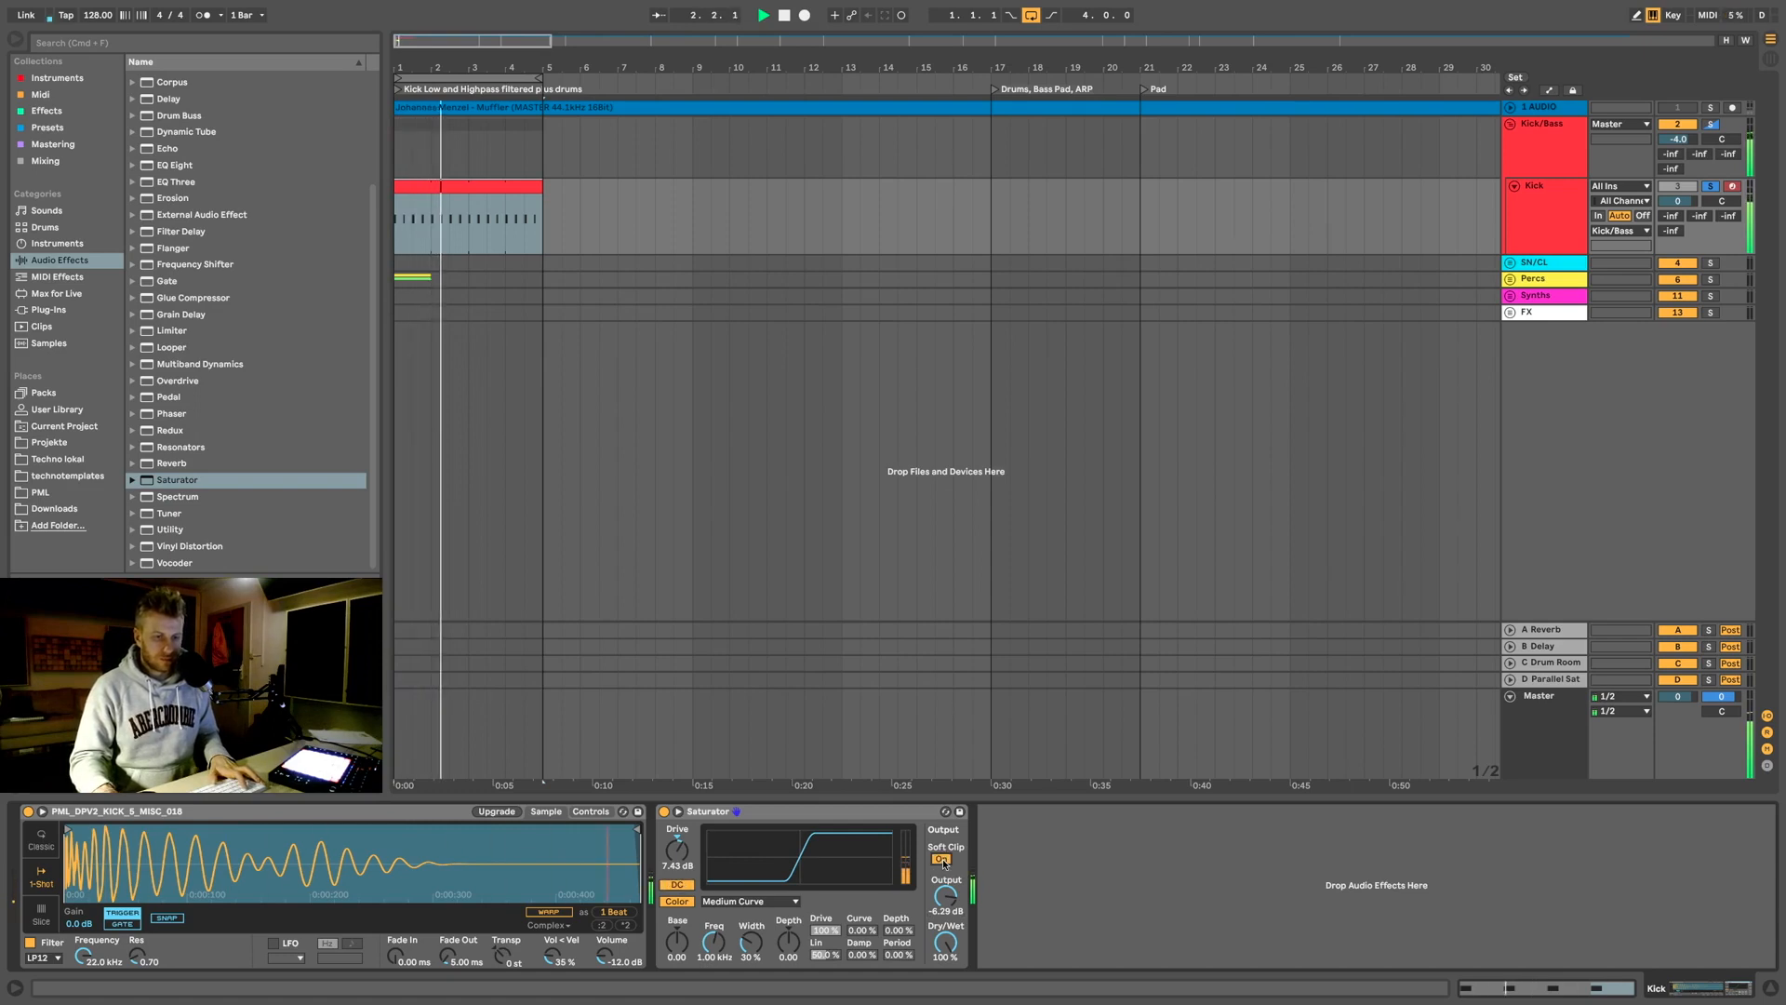
{"action": "left_click", "coordinate": [664, 811]}
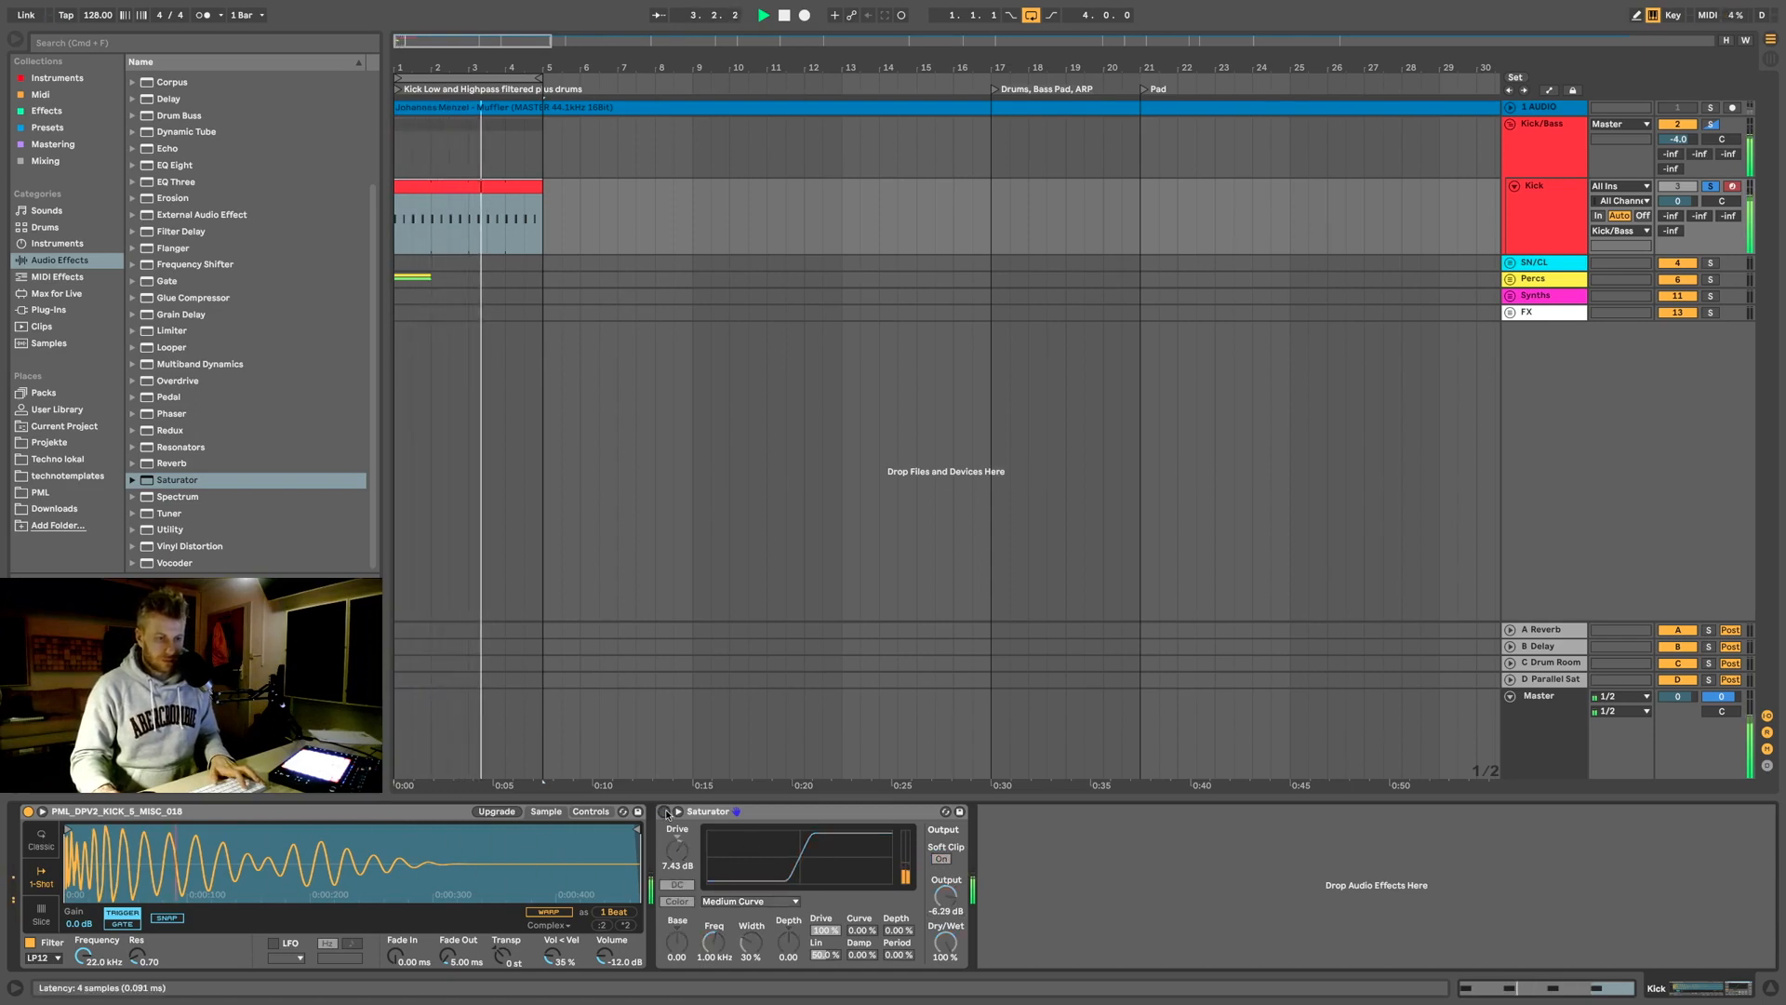
{"action": "left_click", "coordinate": [664, 811]}
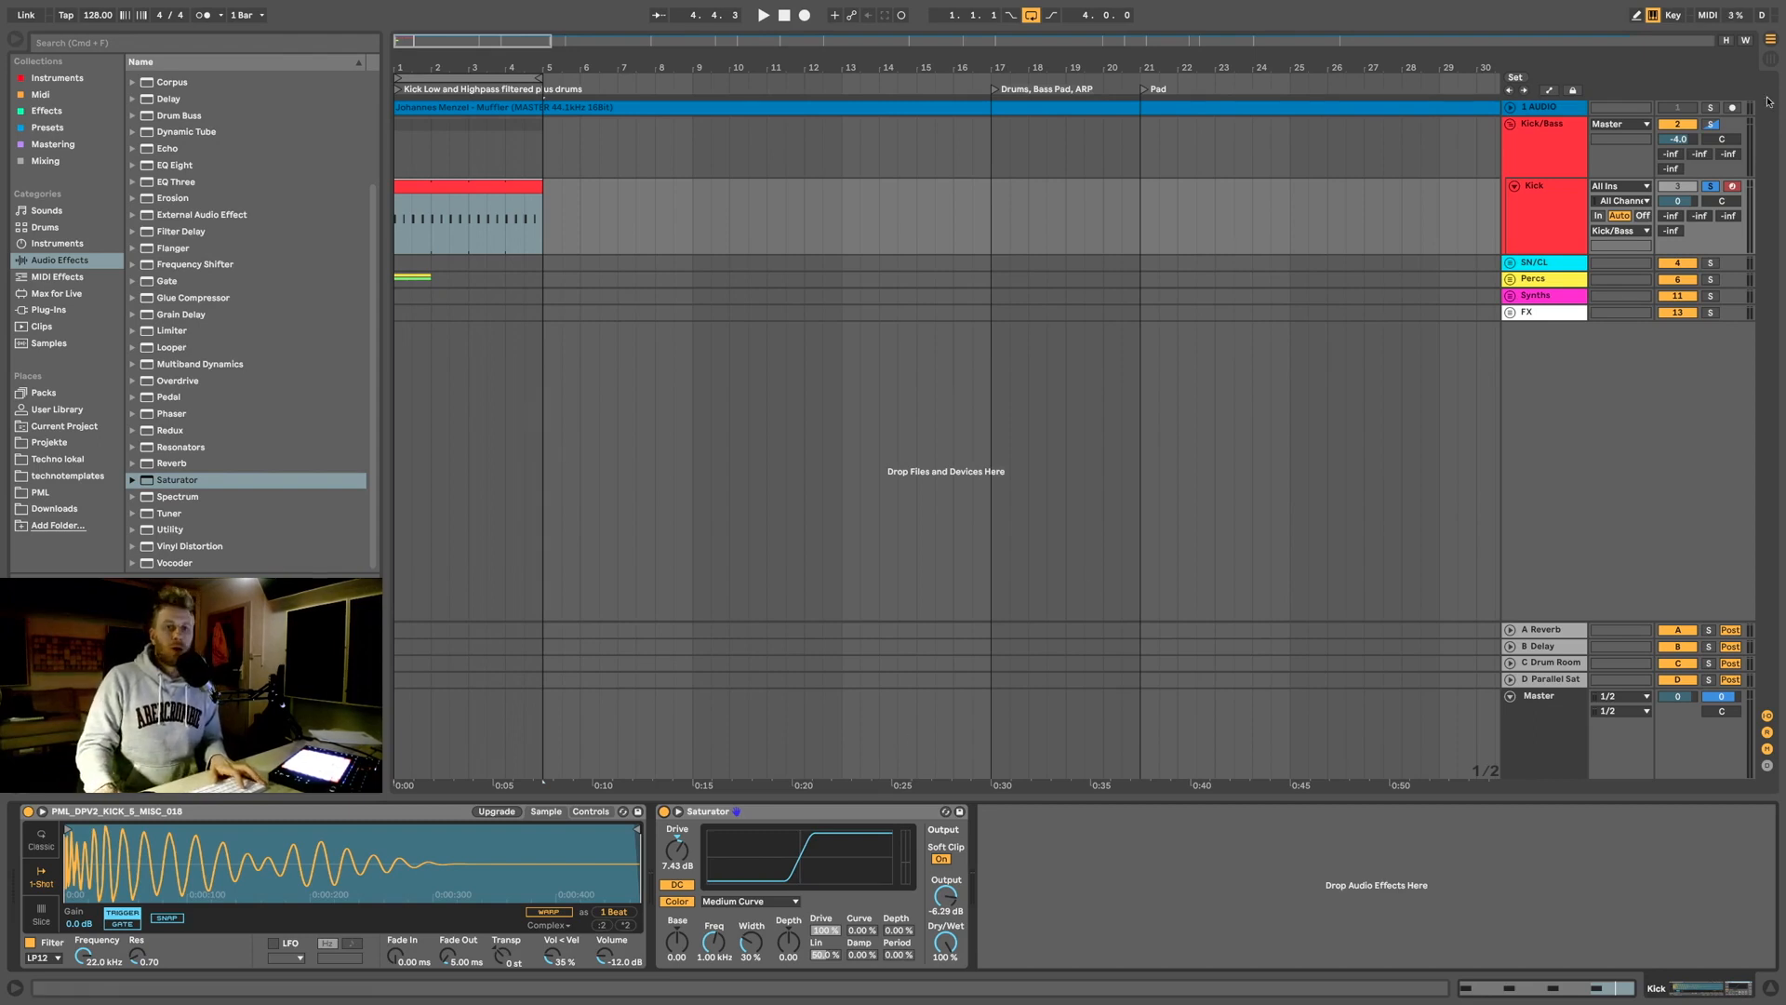
Step: Duplicate the Kick track and solo the copy
{"action": "left_click", "coordinate": [1546, 191]}
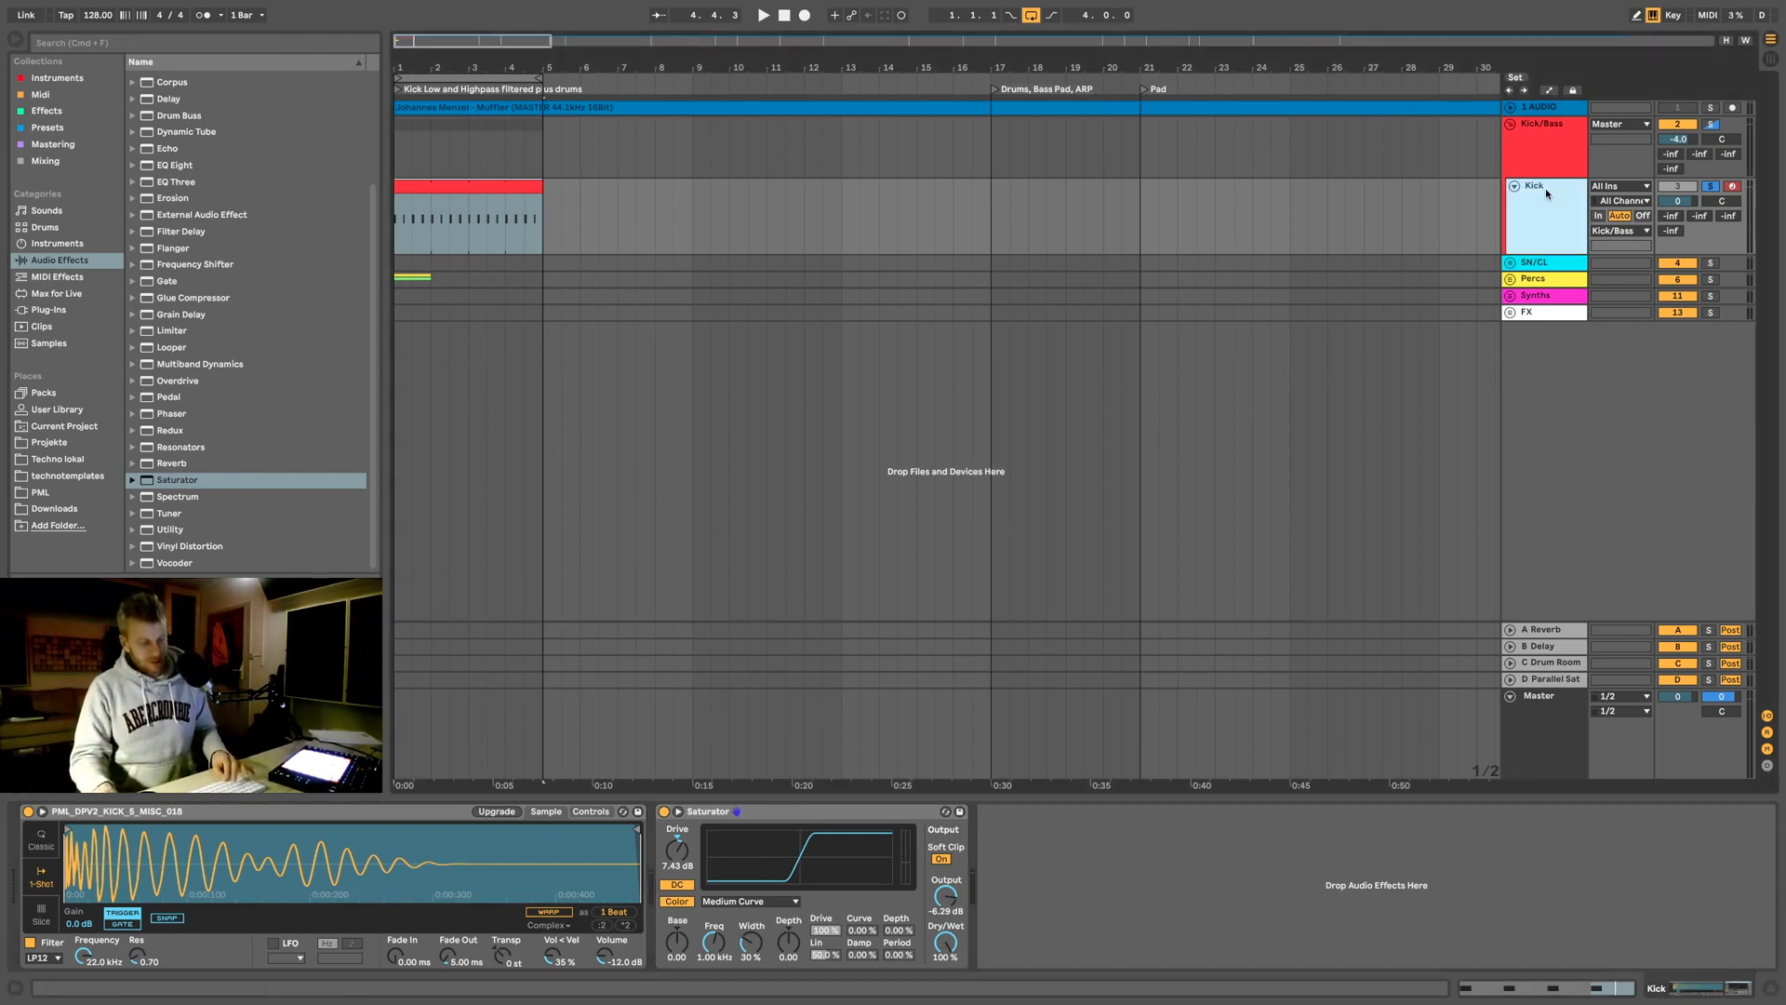
{"action": "key", "text": "super+d"}
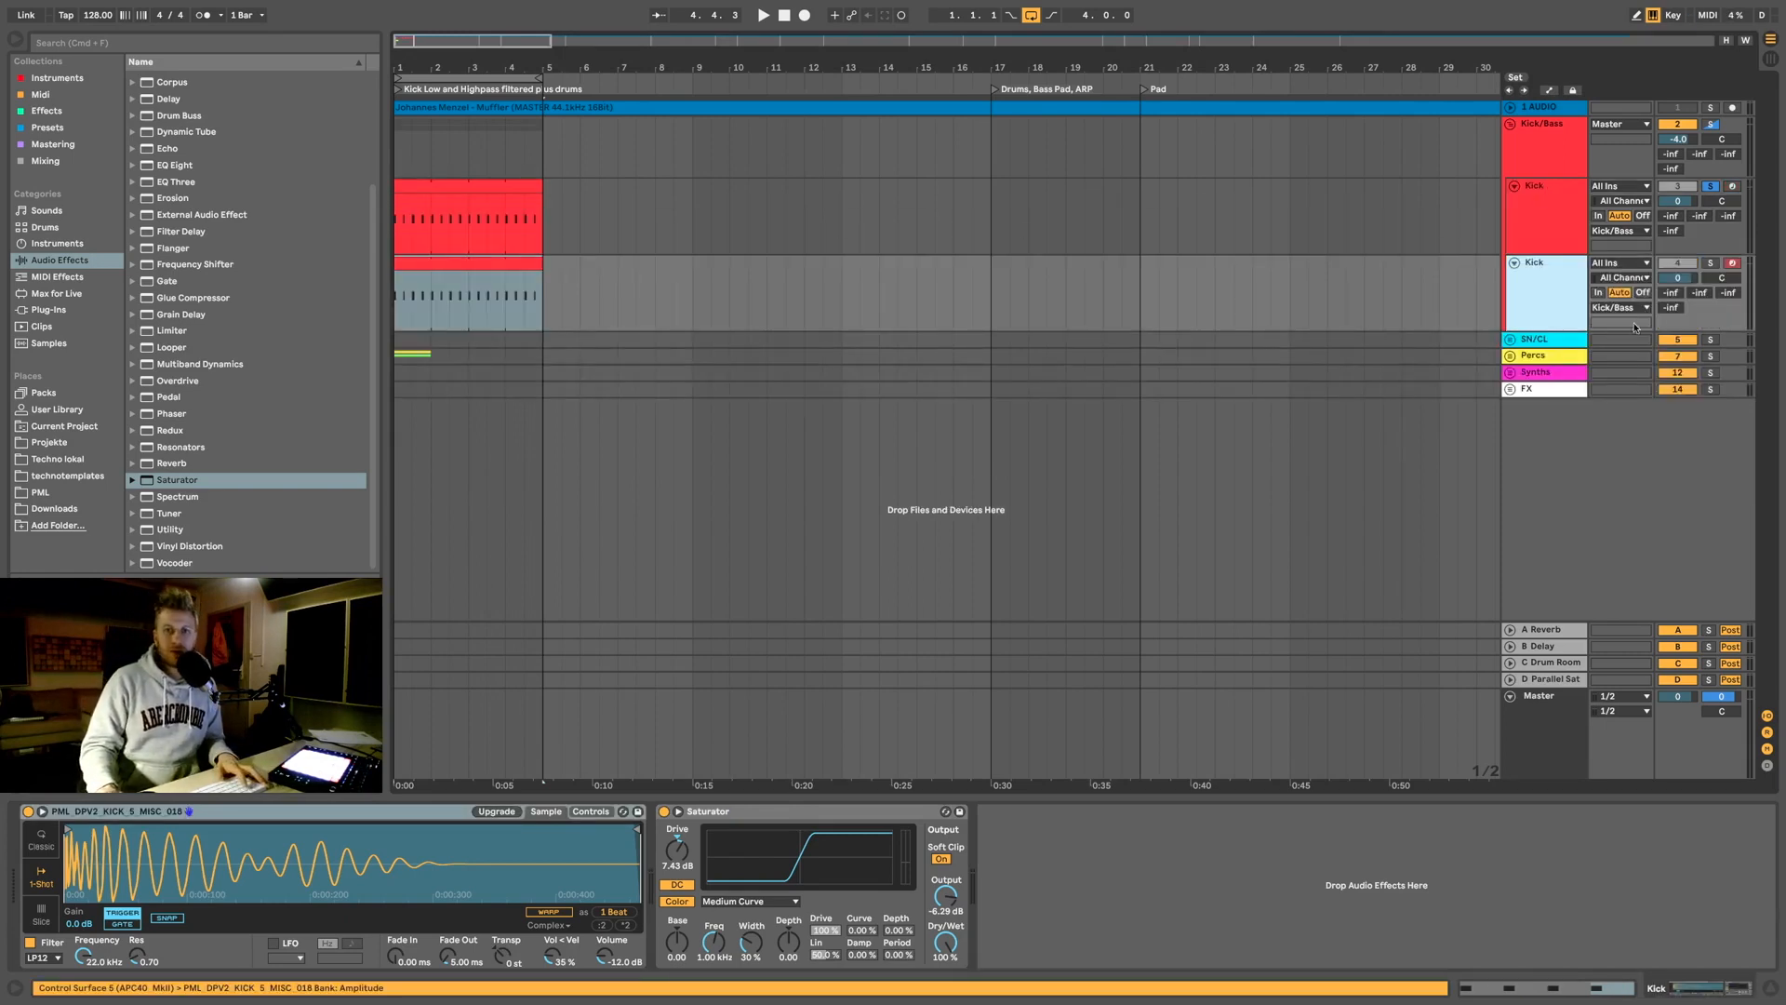
{"action": "left_click", "coordinate": [1708, 264]}
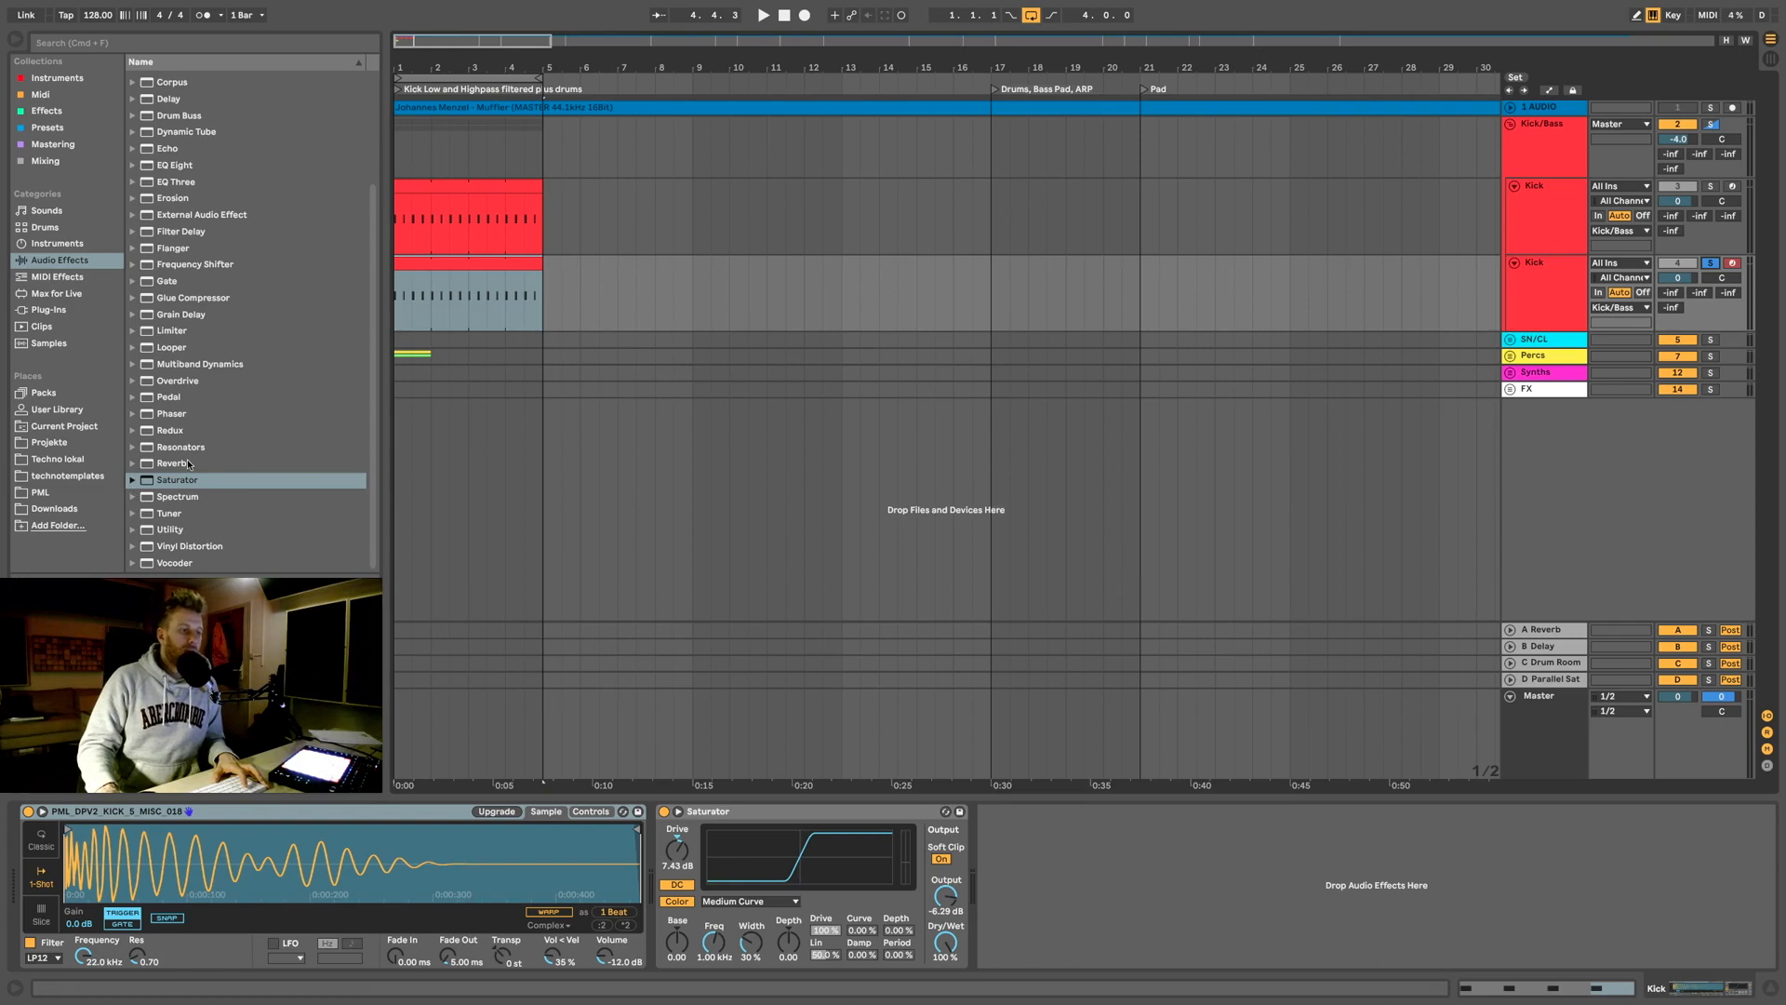
Step: Insert Reverb and Overdrive before the Saturator on the duplicated Kick track, and switch off the Reverb's Lo Cut, Hi Cut and Spin
{"action": "left_click_drag", "start_coordinate": [170, 465], "coordinate": [662, 908]}
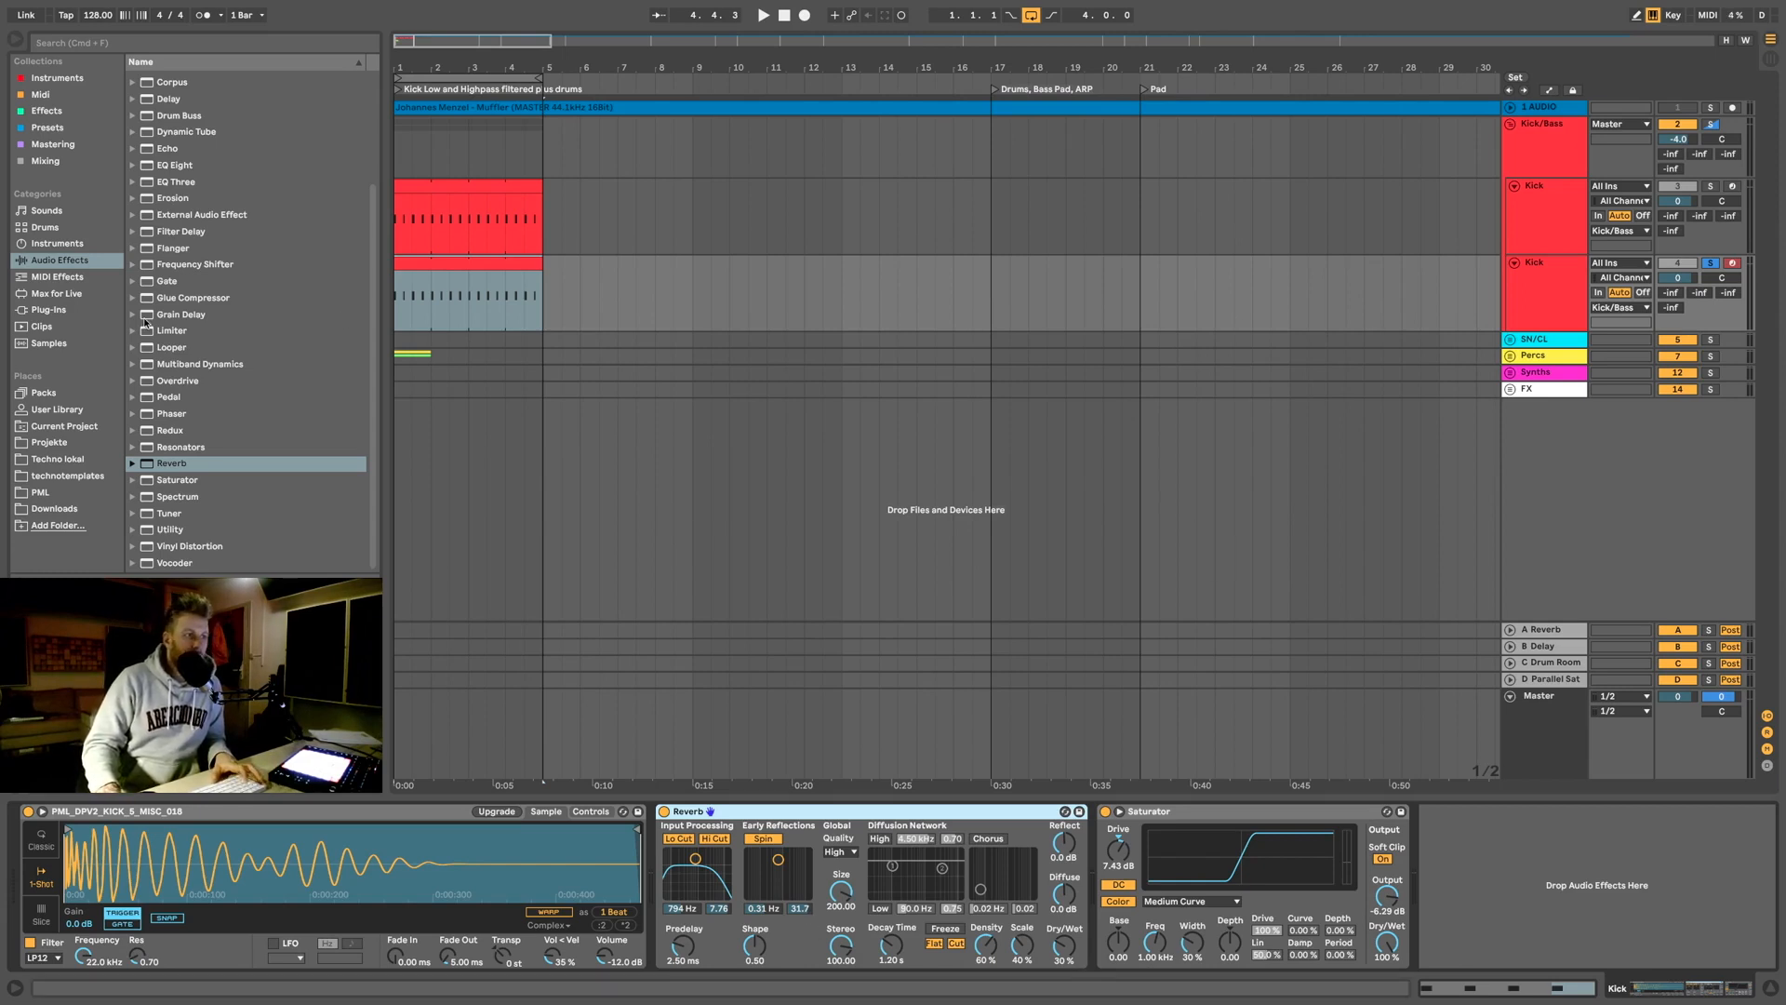
{"action": "left_click_drag", "start_coordinate": [175, 381], "coordinate": [1115, 863]}
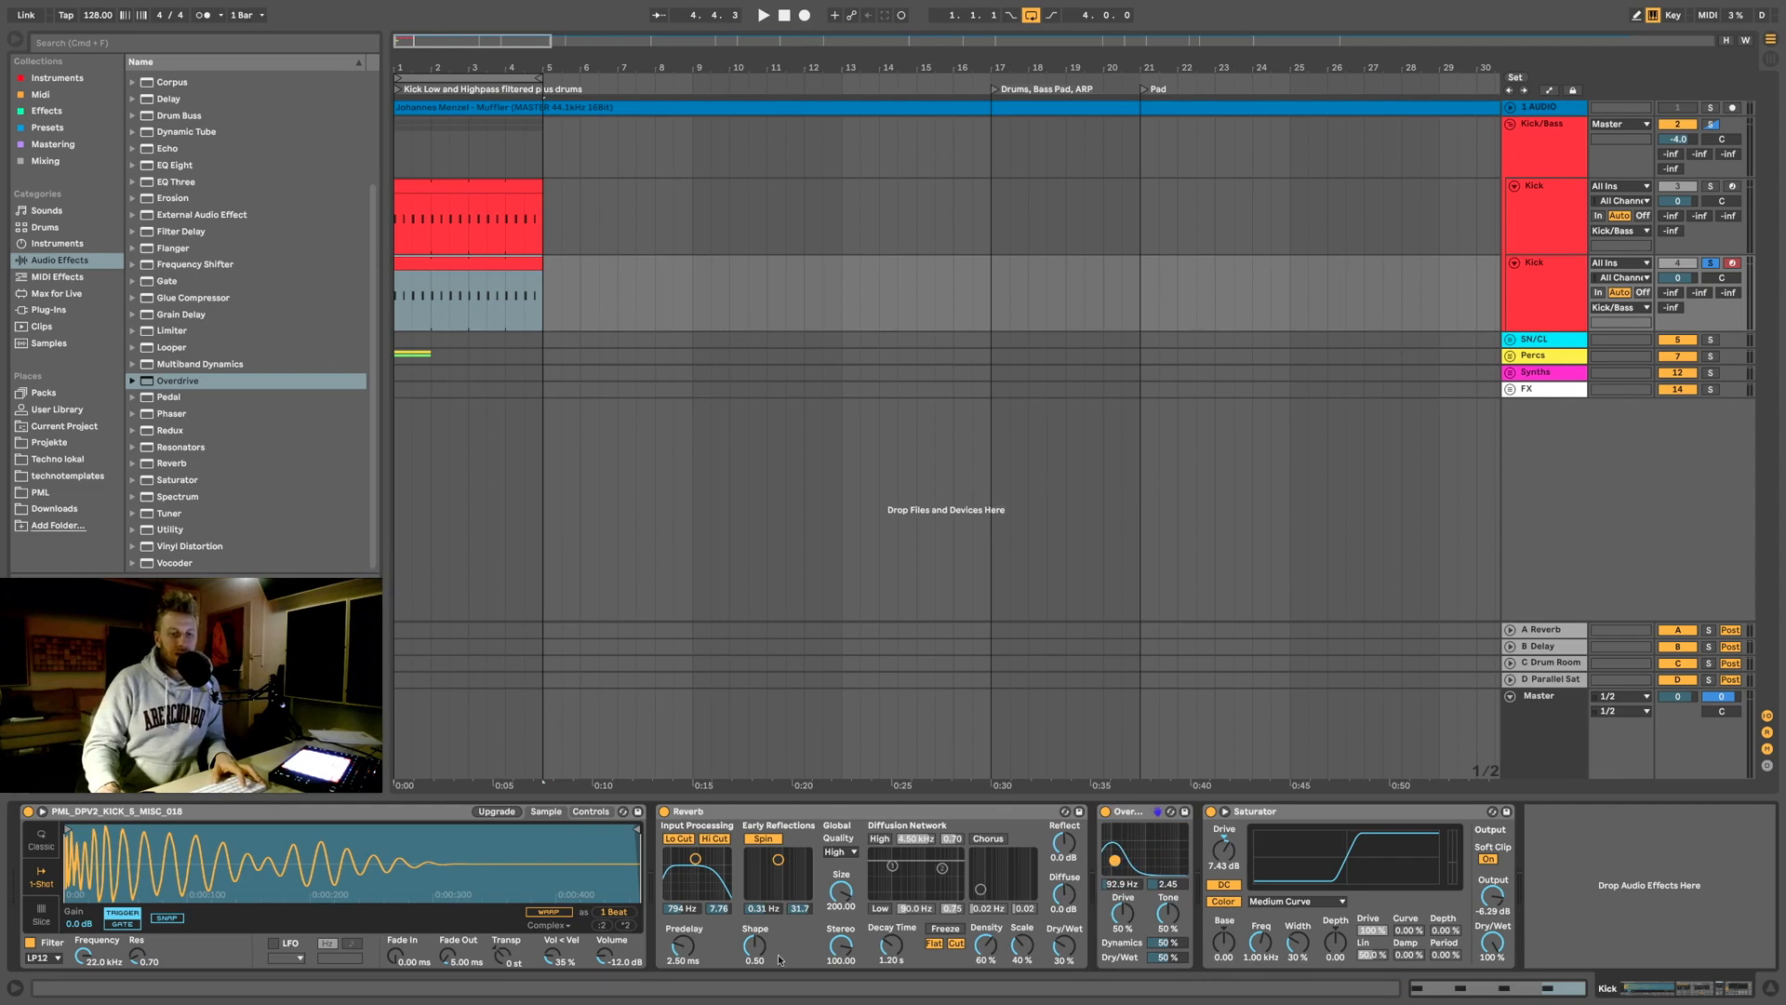
{"action": "left_click", "coordinate": [679, 838]}
{"action": "left_click", "coordinate": [715, 838]}
{"action": "left_click", "coordinate": [763, 838]}
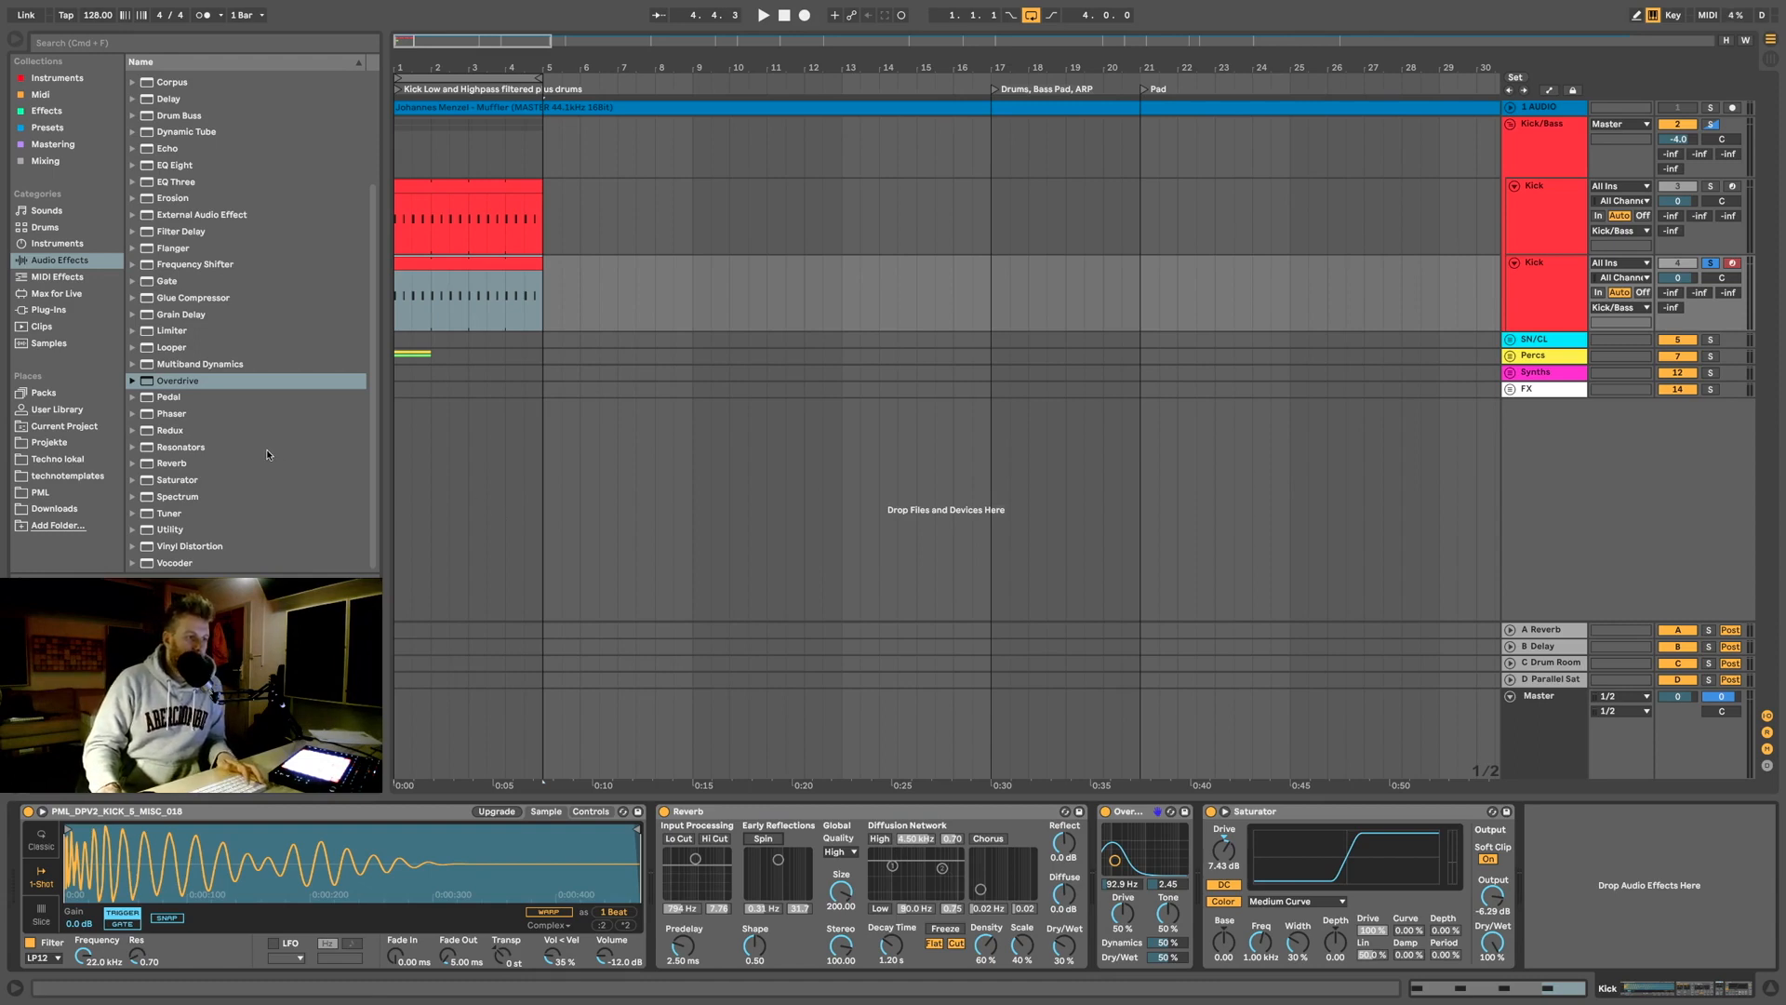
Step: Add EQ Eight after the Saturator with a low cut at about 17.6 Hz and a high cut between 100 Hz and 1 kHz
{"action": "double_click", "coordinate": [177, 165]}
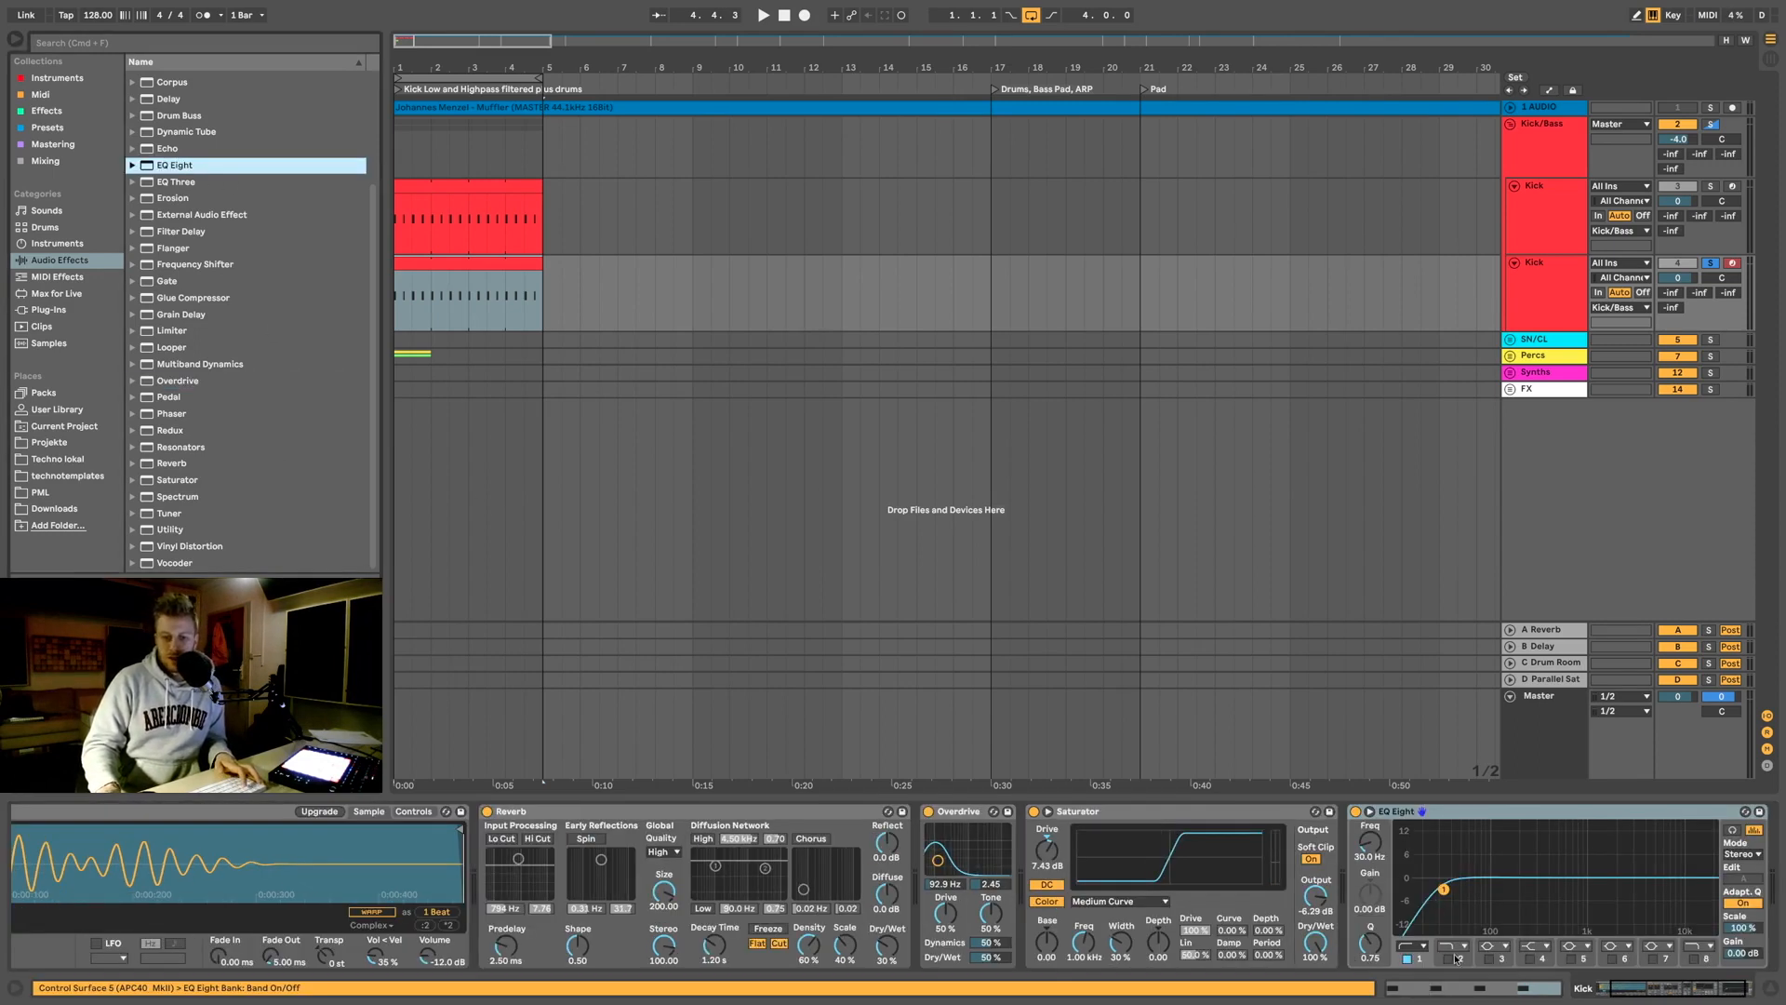
{"action": "left_click", "coordinate": [1457, 959]}
{"action": "left_click_drag", "start_coordinate": [1712, 890], "coordinate": [1421, 891]}
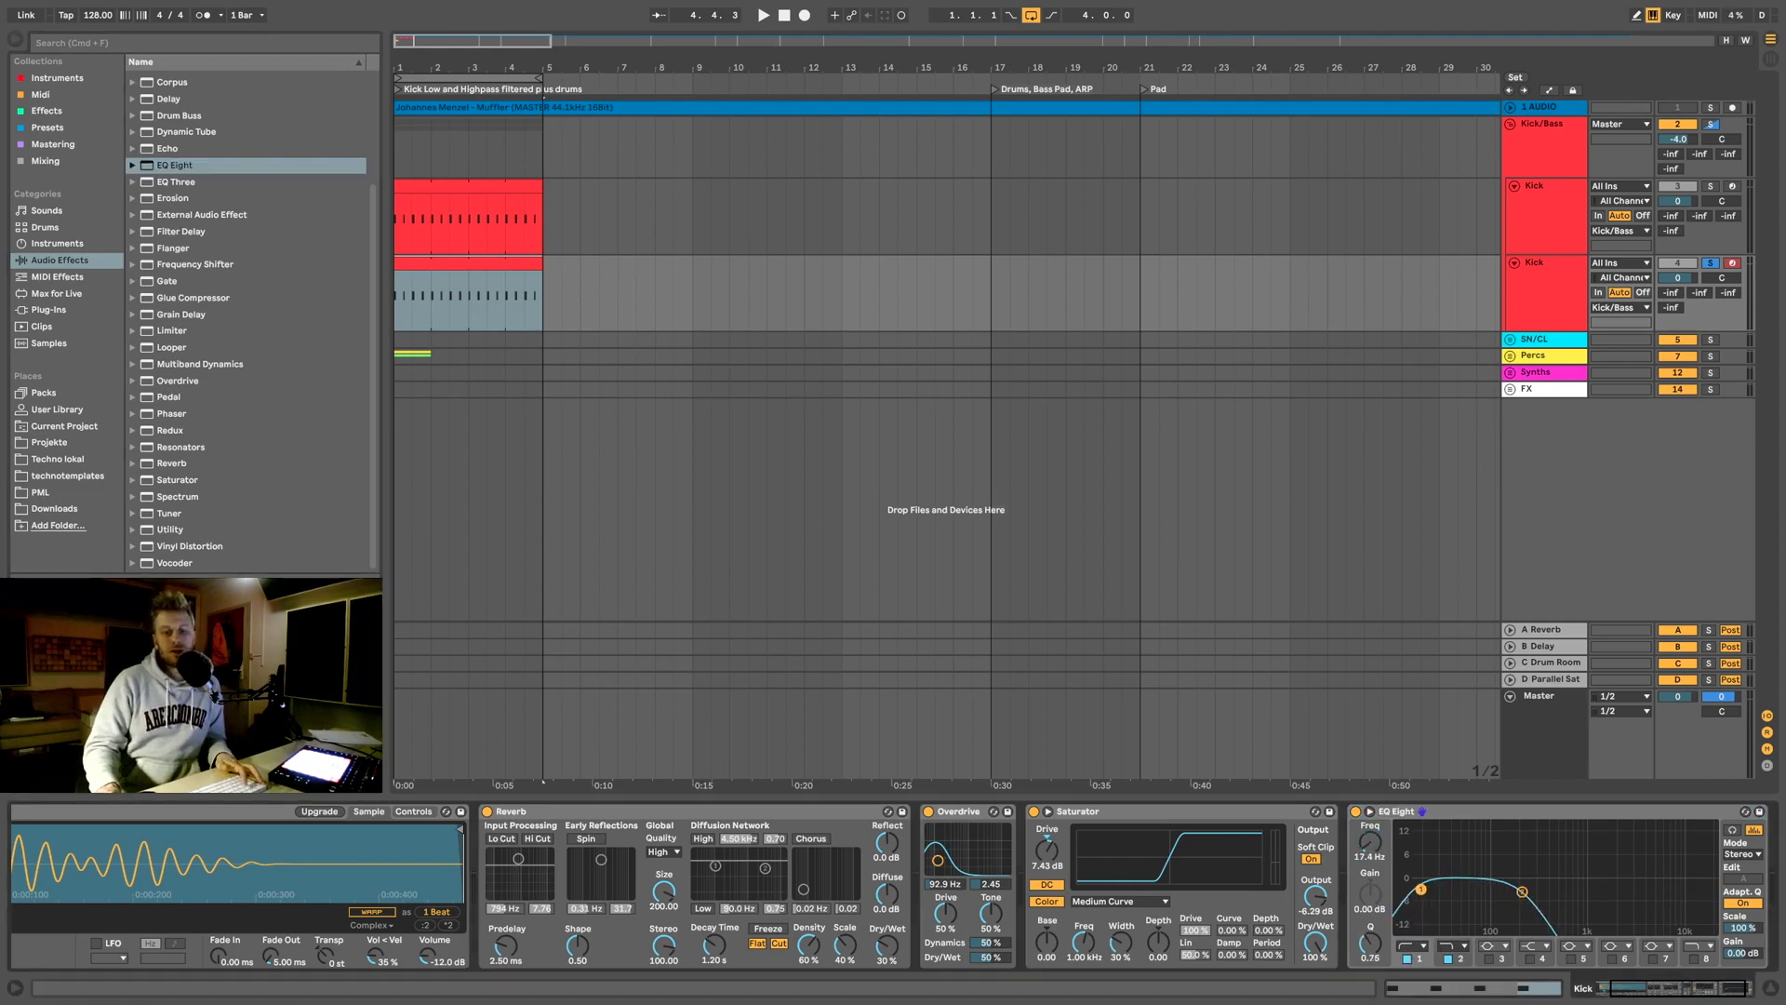
{"action": "left_click", "coordinate": [439, 266]}
{"action": "scroll", "coordinate": [439, 270], "scroll_direction": "right", "scroll_amount": 1}
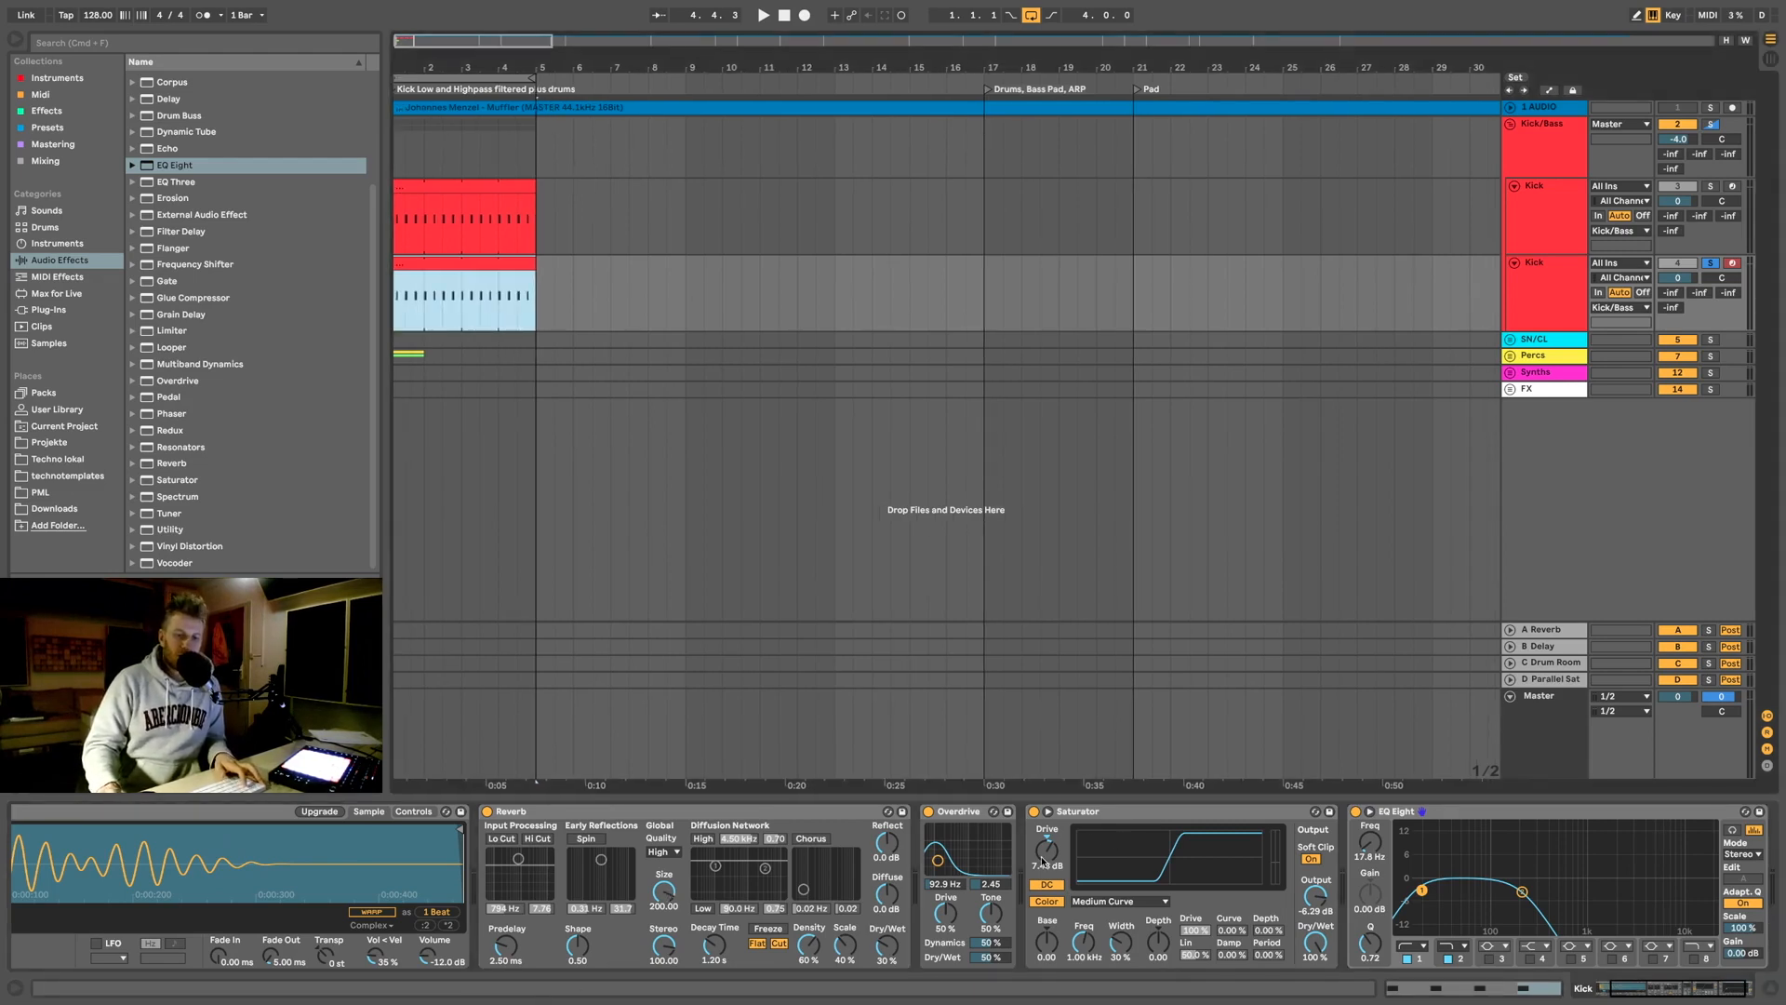
{"action": "scroll", "coordinate": [1040, 851], "scroll_direction": "left", "scroll_amount": 3}
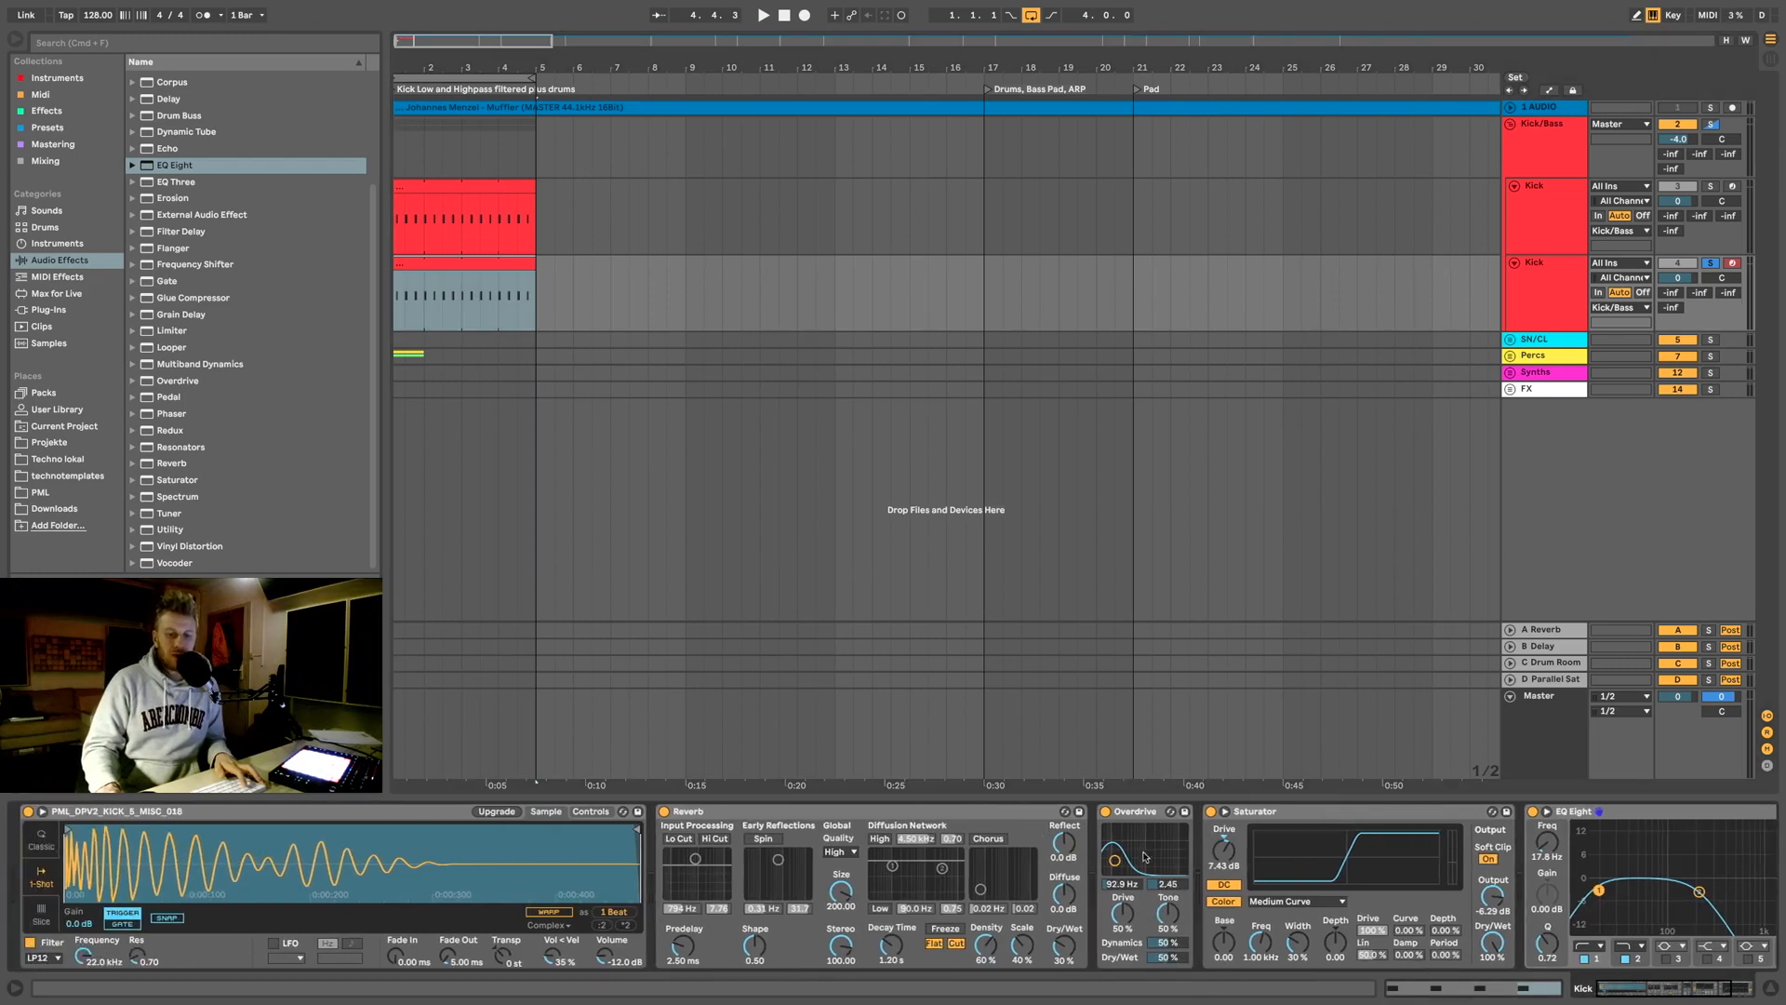
Step: Replace the Overdrive between Reverb and Saturator with a fresh one, and set its filter to 50.0 Hz with a bandwidth of 4.75
{"action": "left_click", "coordinate": [1140, 816]}
{"action": "key", "text": "Delete"}
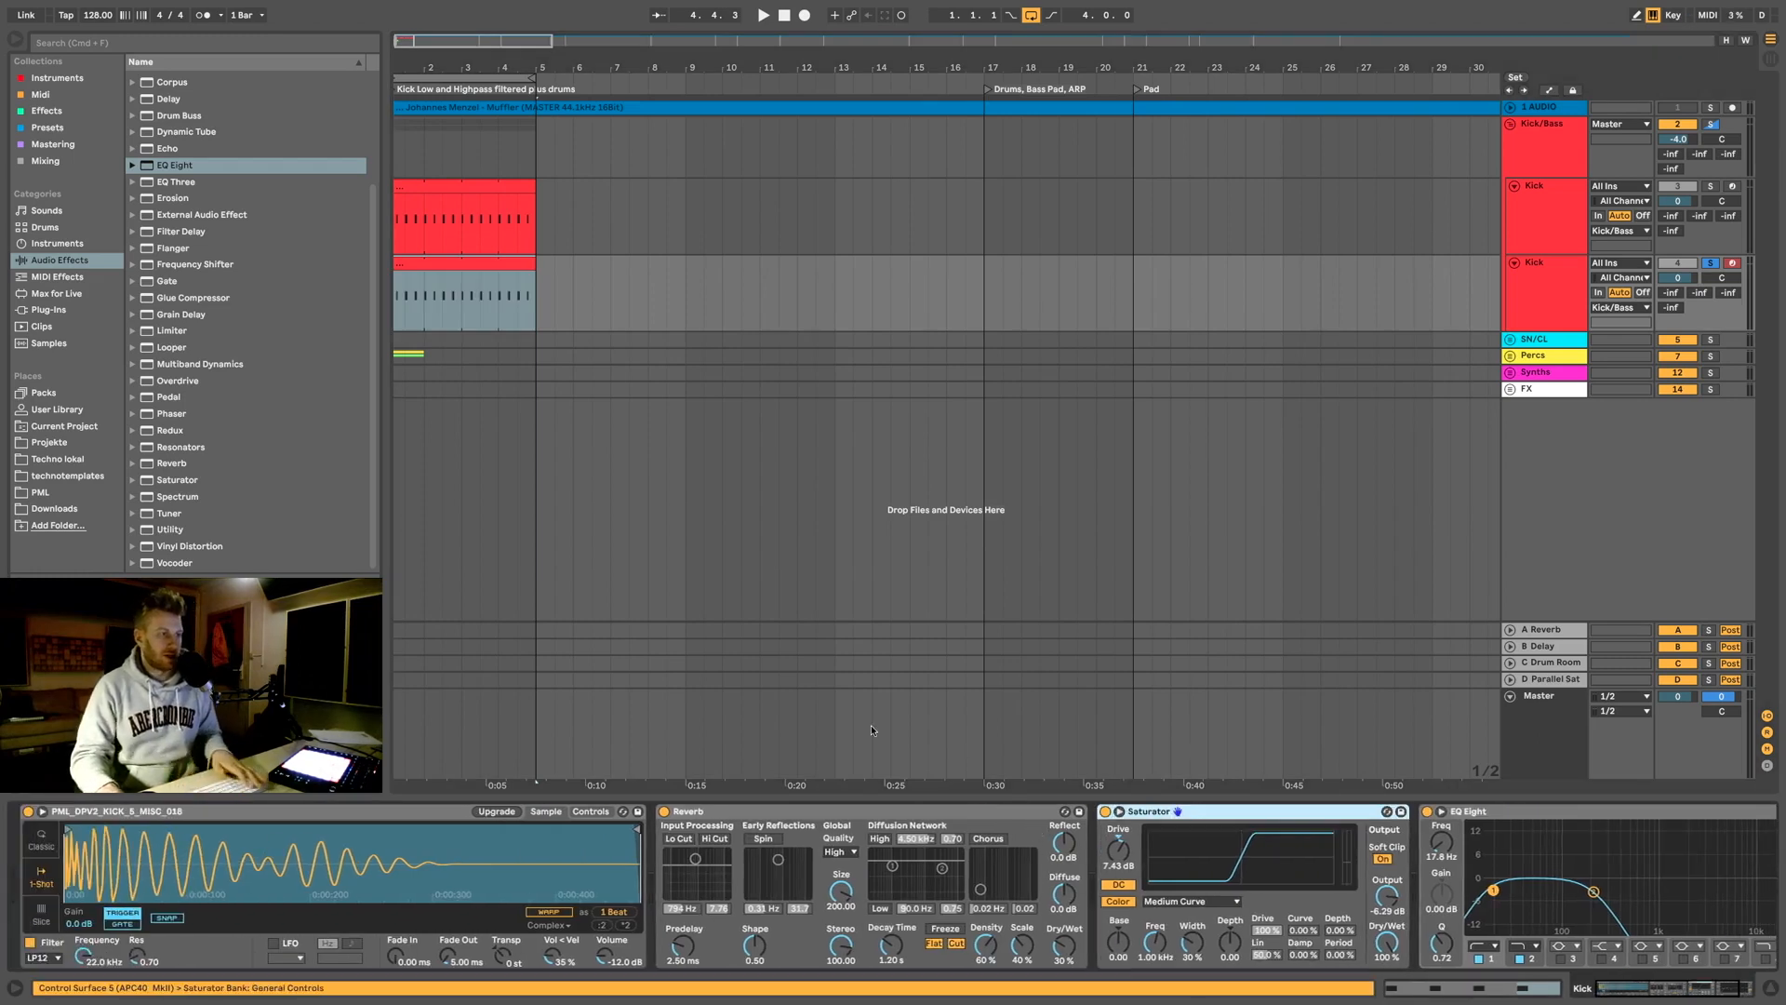
{"action": "left_click", "coordinate": [194, 429]}
{"action": "left_click", "coordinate": [188, 382]}
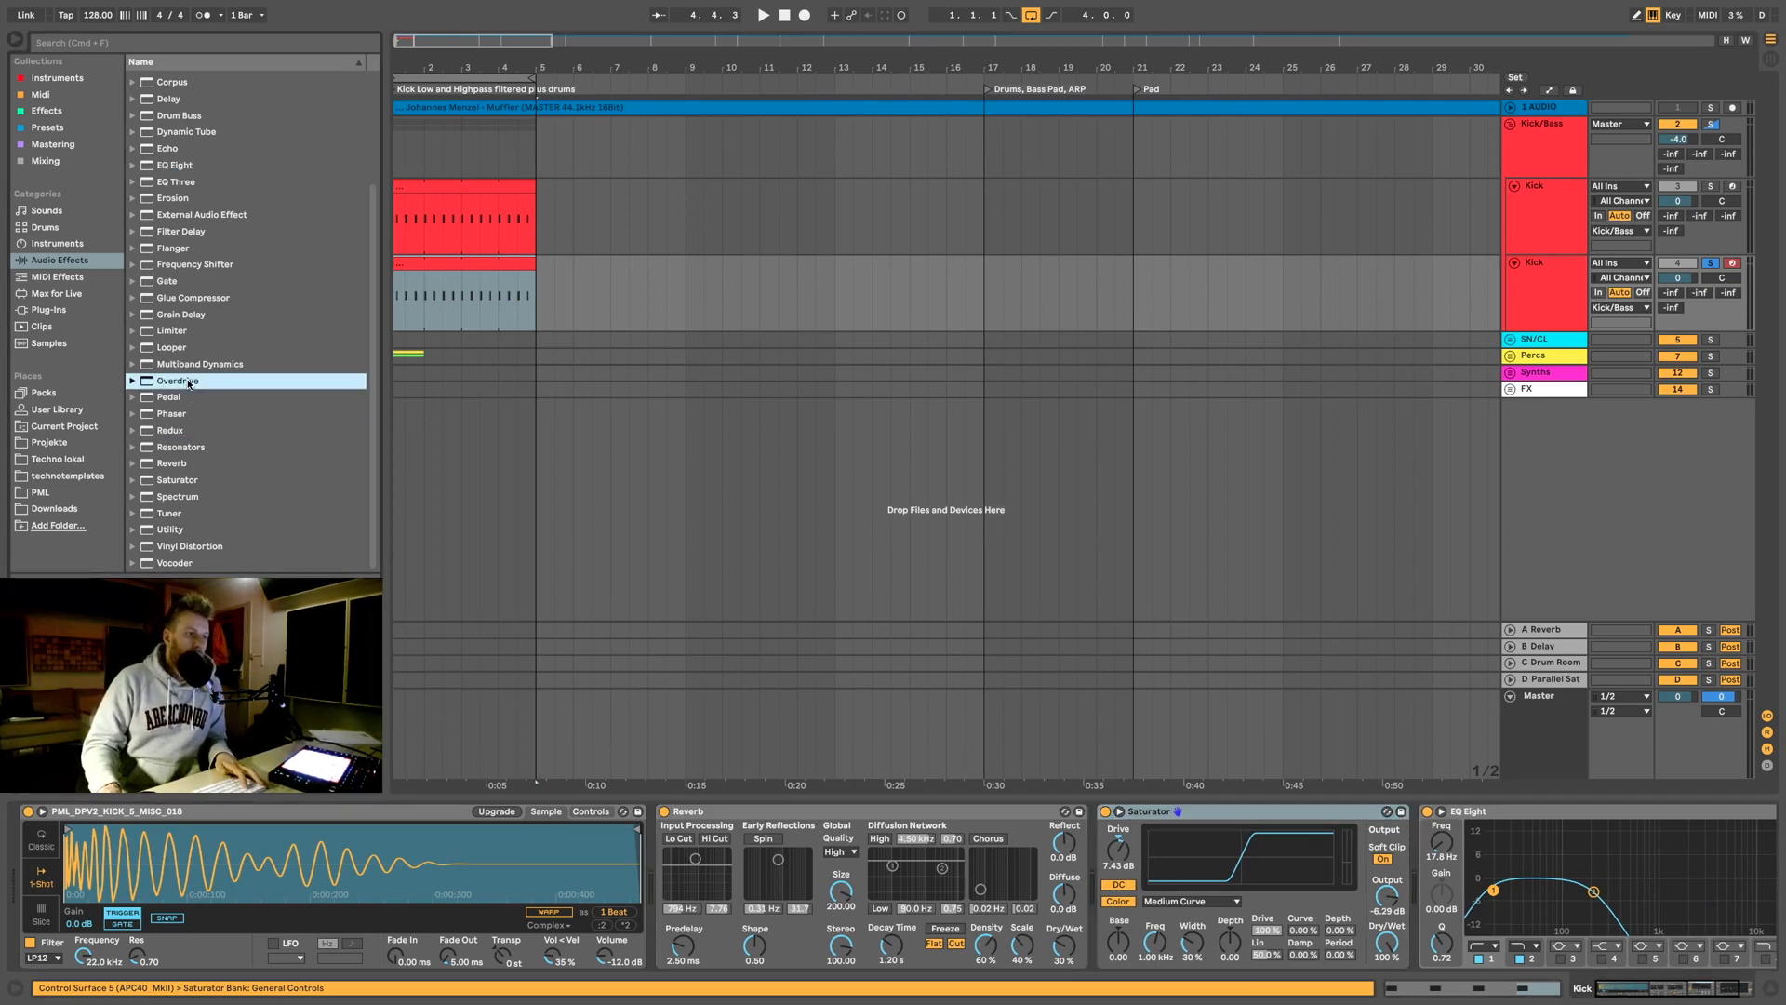
{"action": "left_click_drag", "start_coordinate": [192, 381], "coordinate": [1172, 852]}
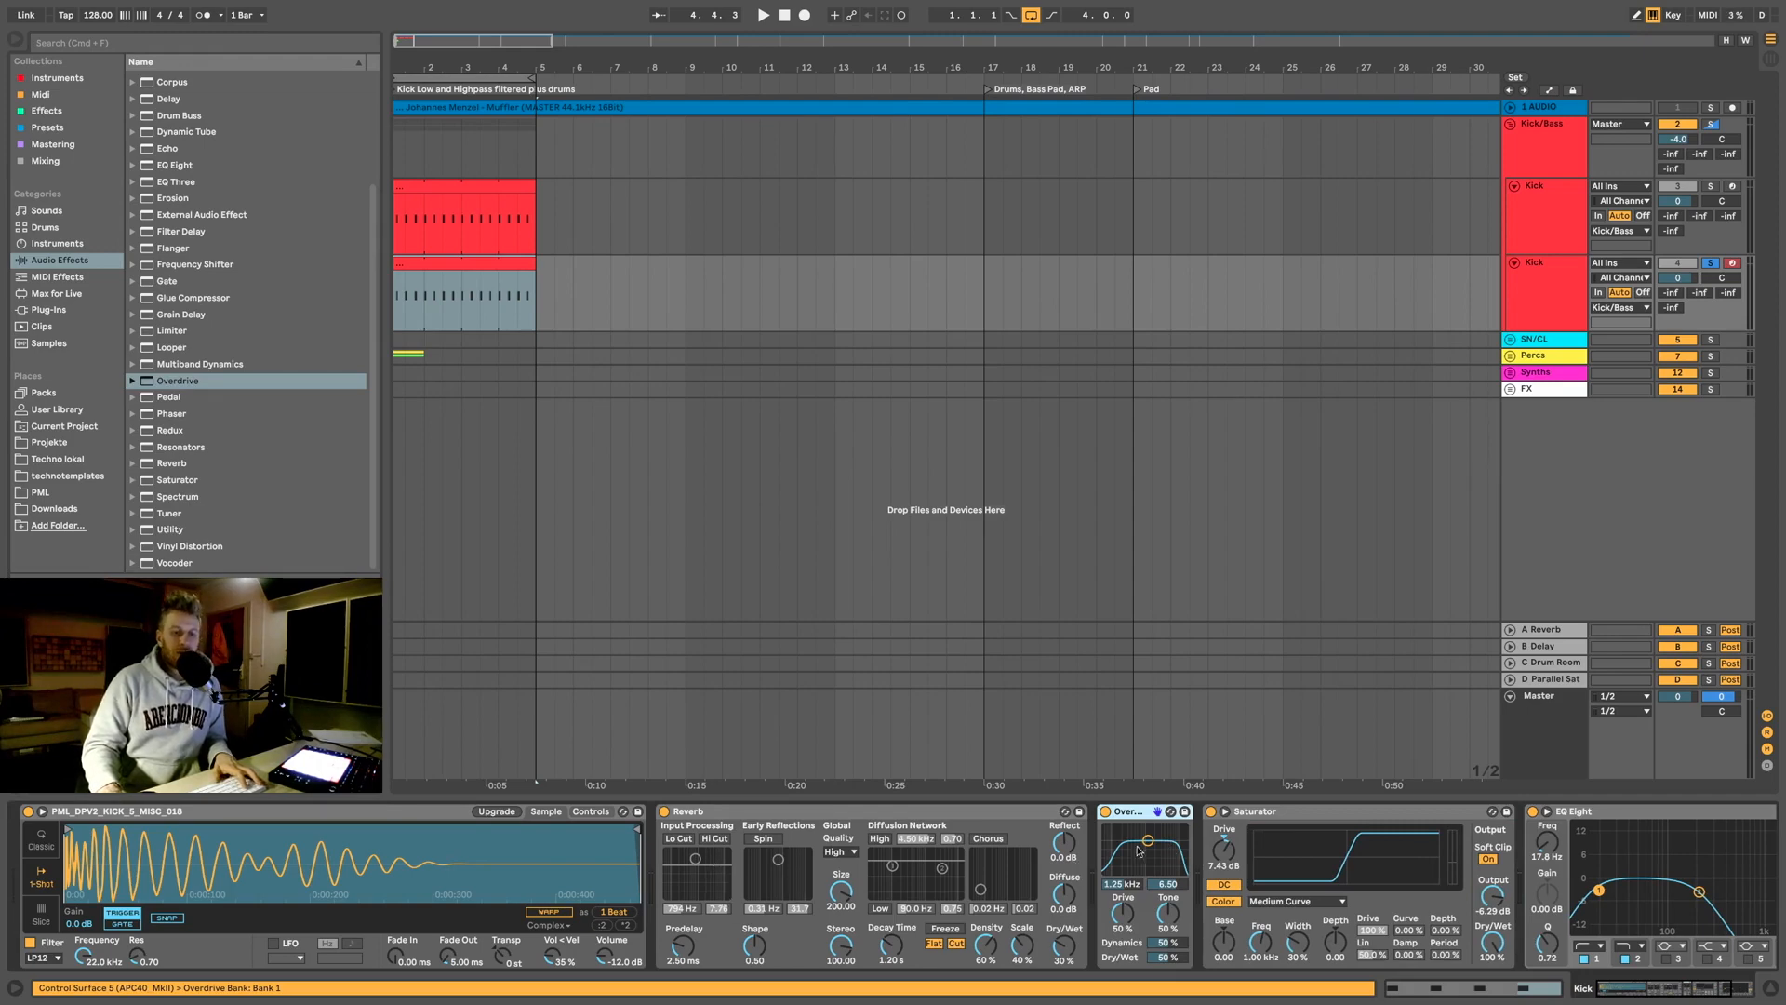
{"action": "scroll", "coordinate": [1146, 850], "scroll_direction": "right", "scroll_amount": 1}
{"action": "left_click_drag", "start_coordinate": [1148, 841], "coordinate": [1105, 848]}
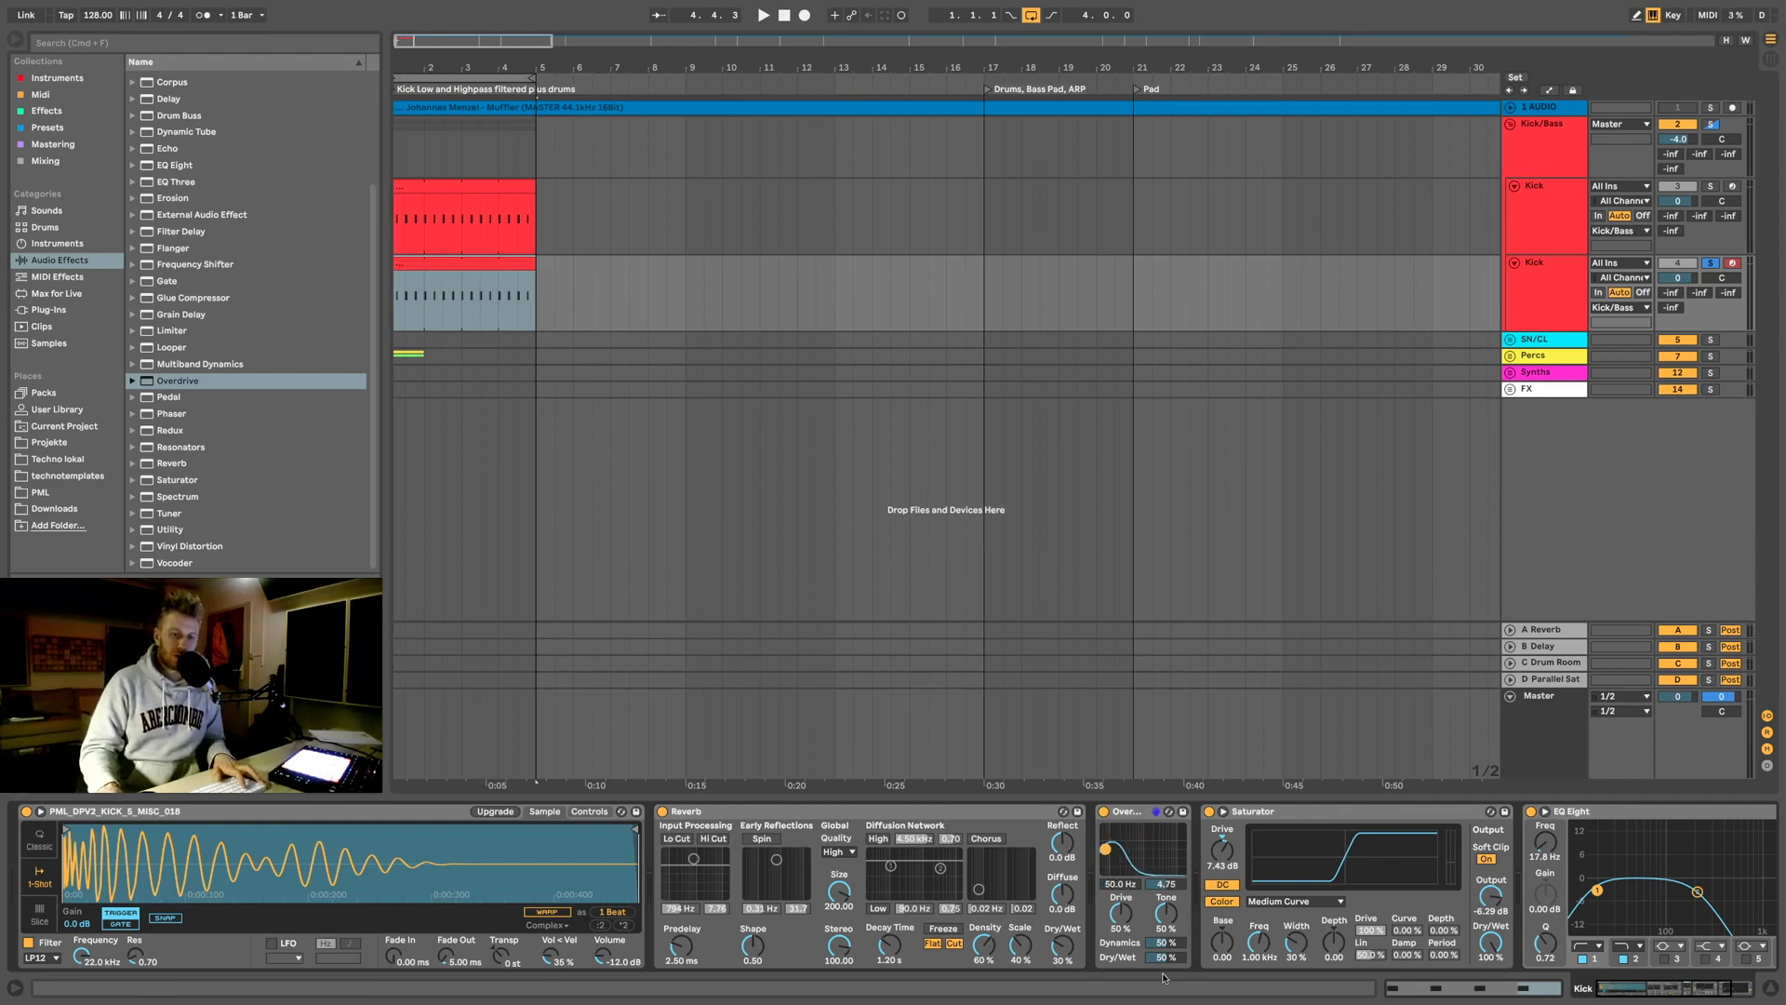
Step: Raise the Reverb's Dry/Wet to 88 % while auditioning the duplicated Kick clip
{"action": "key", "text": "space"}
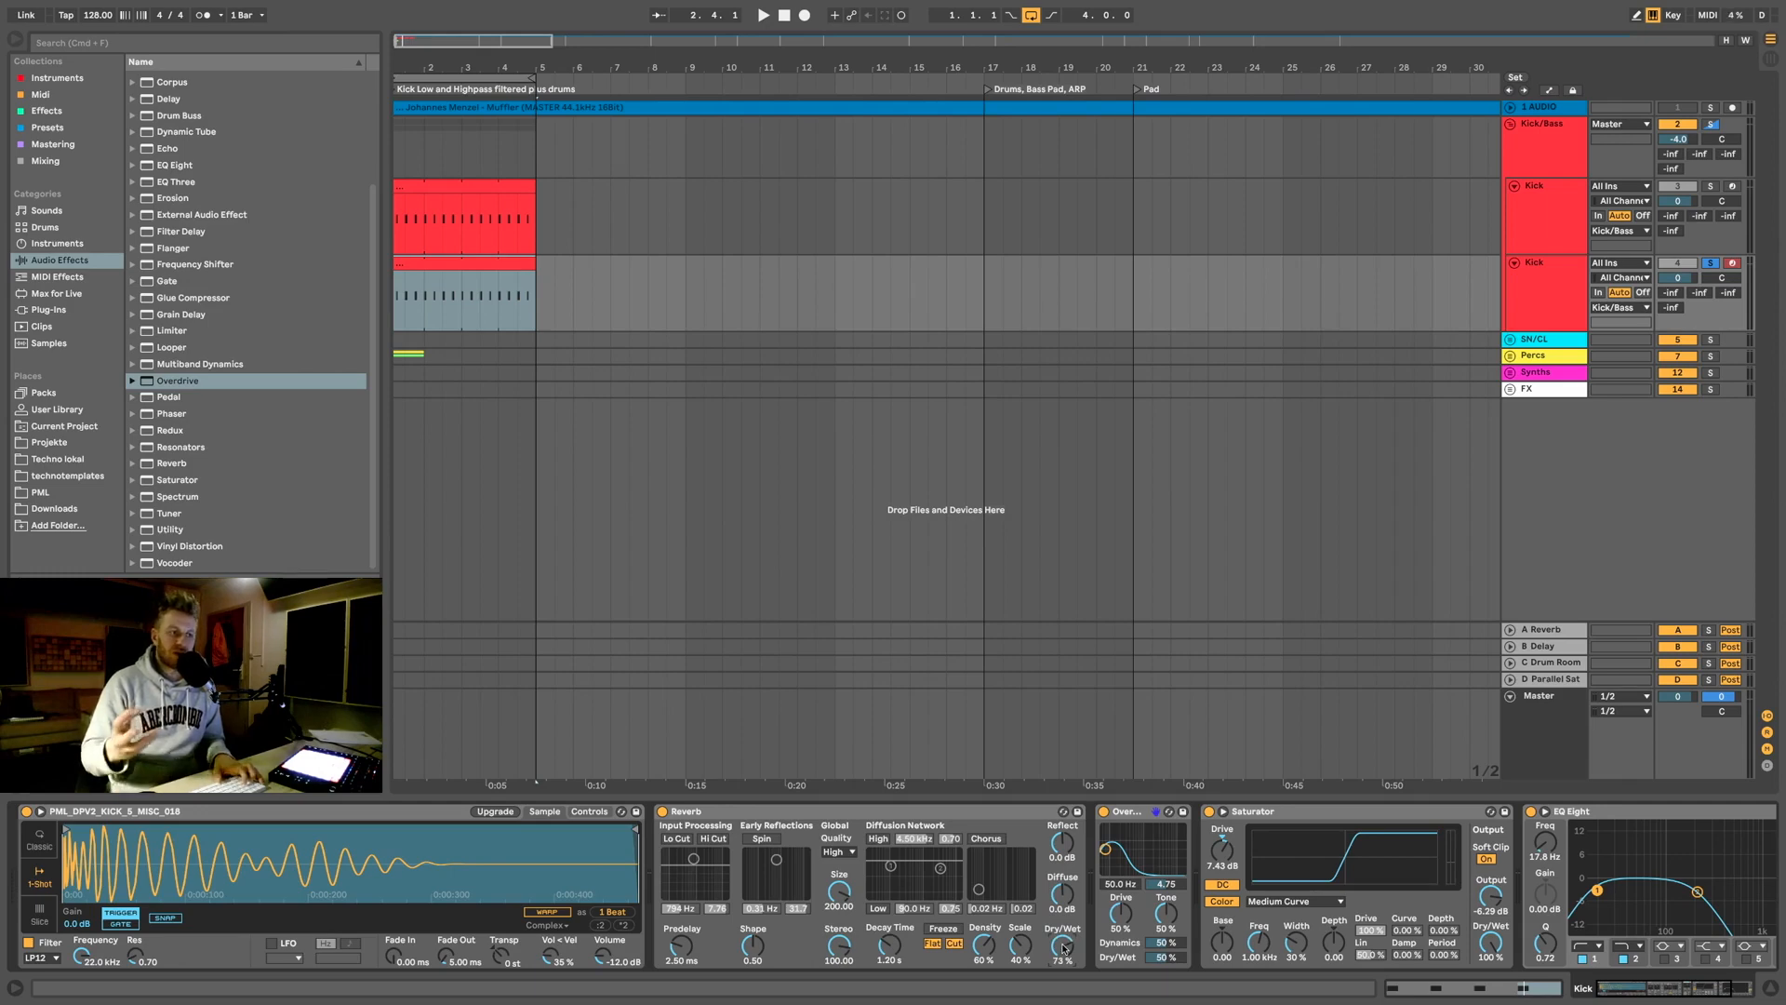
{"action": "left_click", "coordinate": [477, 184]}
{"action": "left_click_drag", "start_coordinate": [477, 187], "coordinate": [440, 264]}
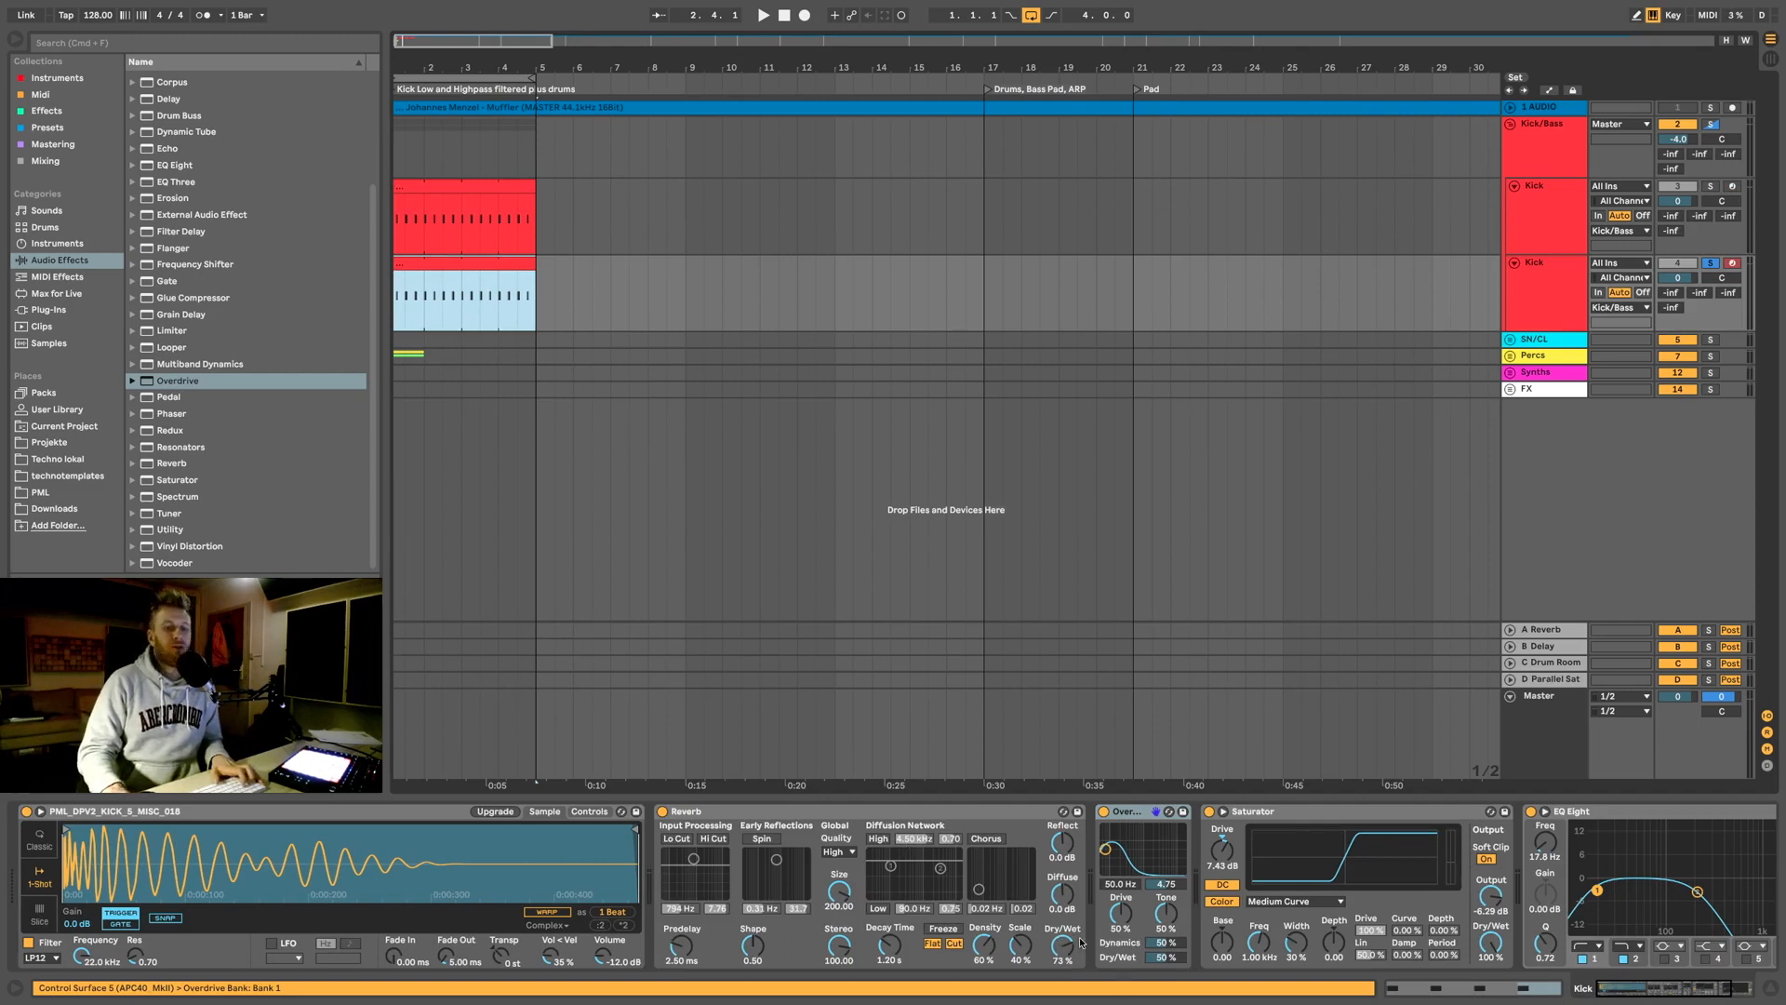
{"action": "key", "text": "space"}
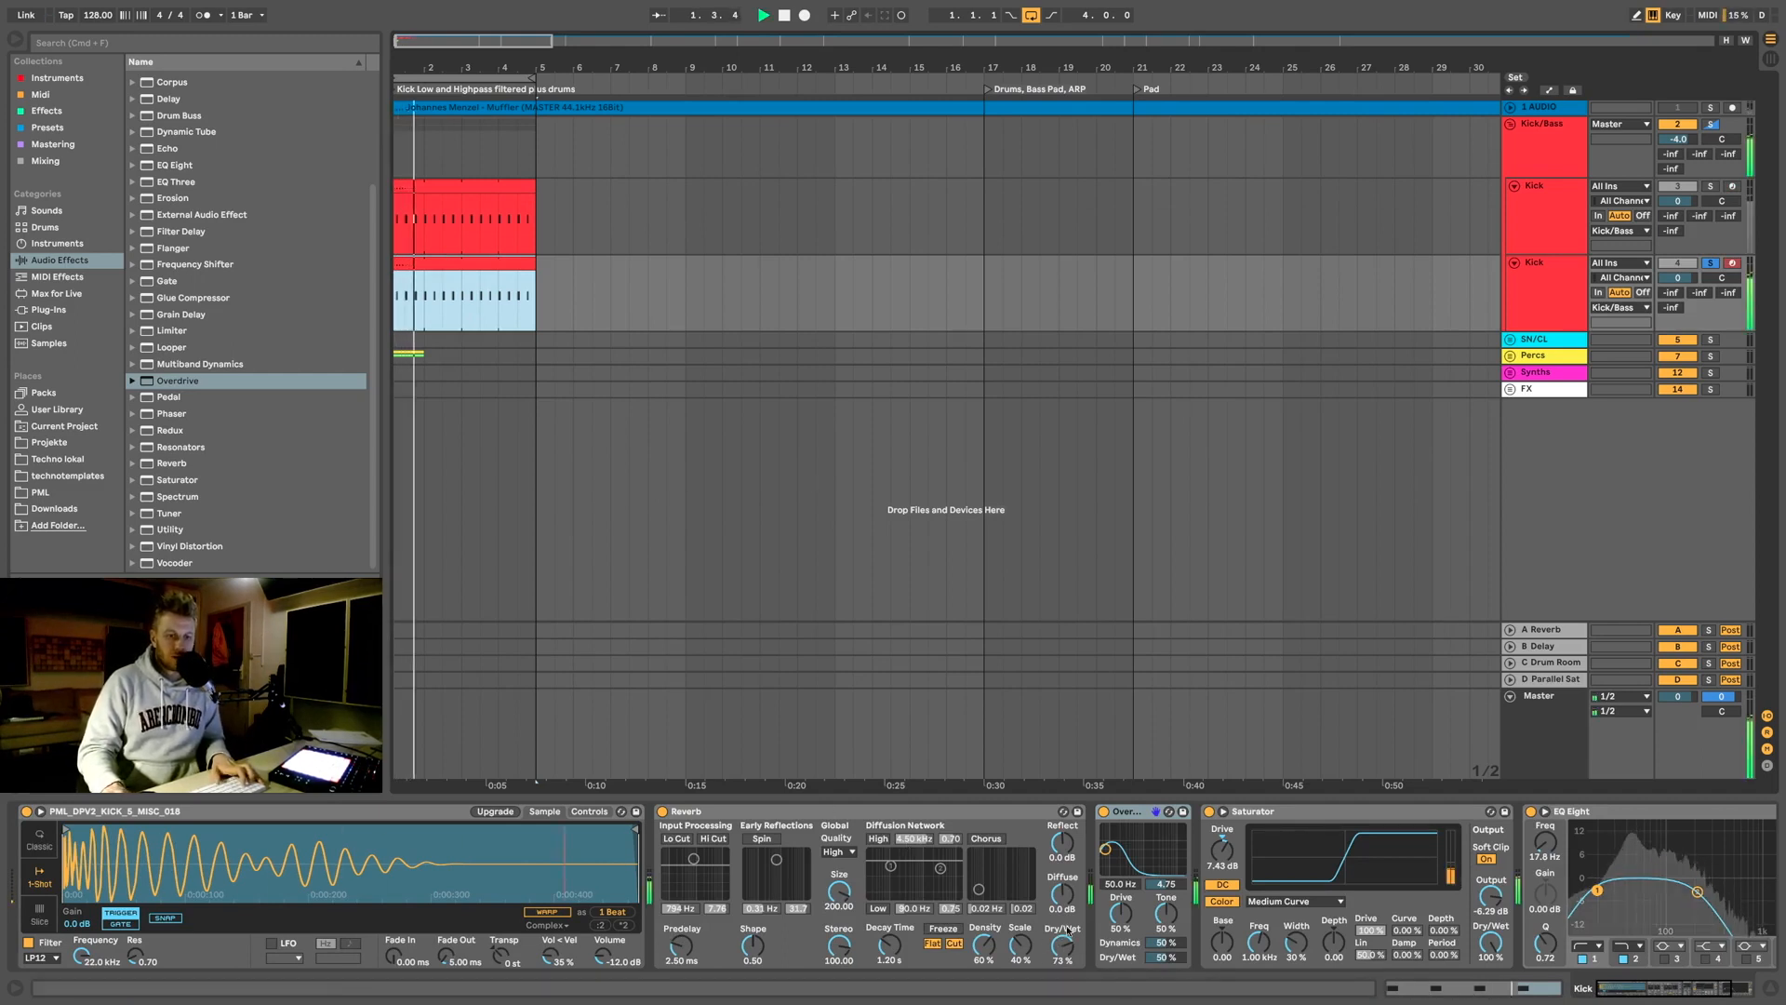
{"action": "left_click_drag", "start_coordinate": [1068, 932], "coordinate": [1068, 914]}
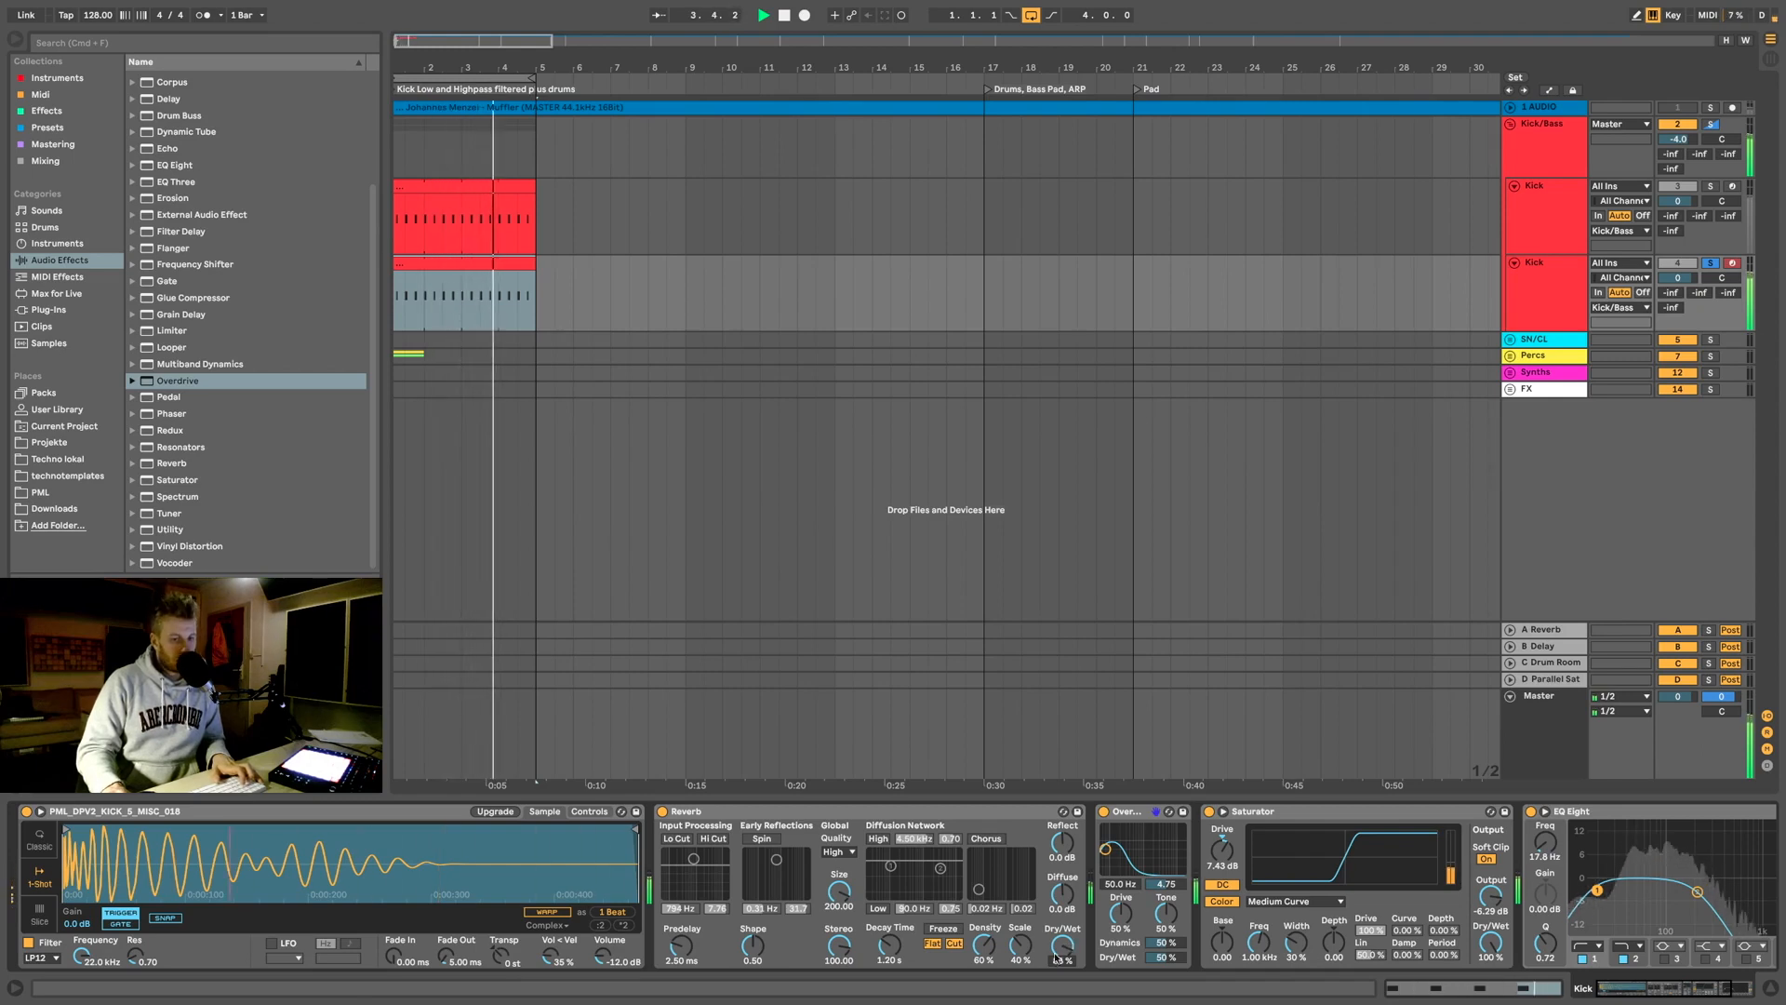
{"action": "key", "text": "space"}
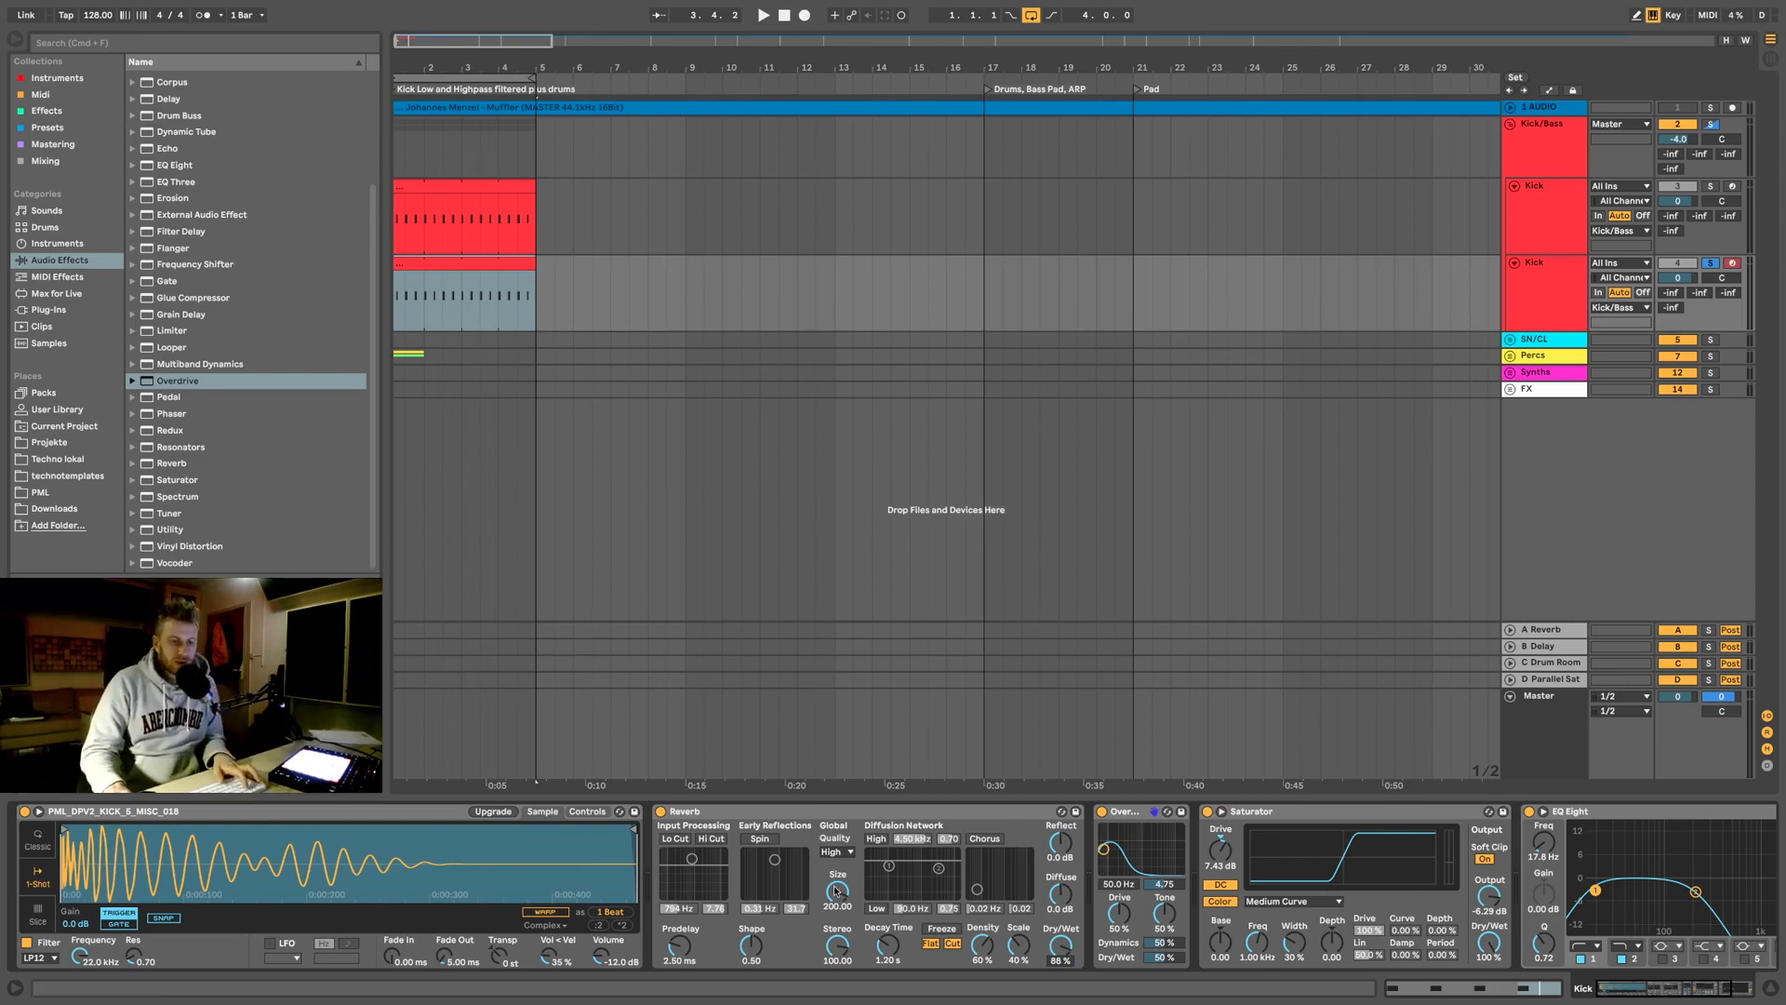
Step: Reduce the Reverb's Size to about 2.56 while listening to the rumble layer
{"action": "key", "text": "space"}
{"action": "left_click_drag", "start_coordinate": [836, 891], "coordinate": [836, 977]}
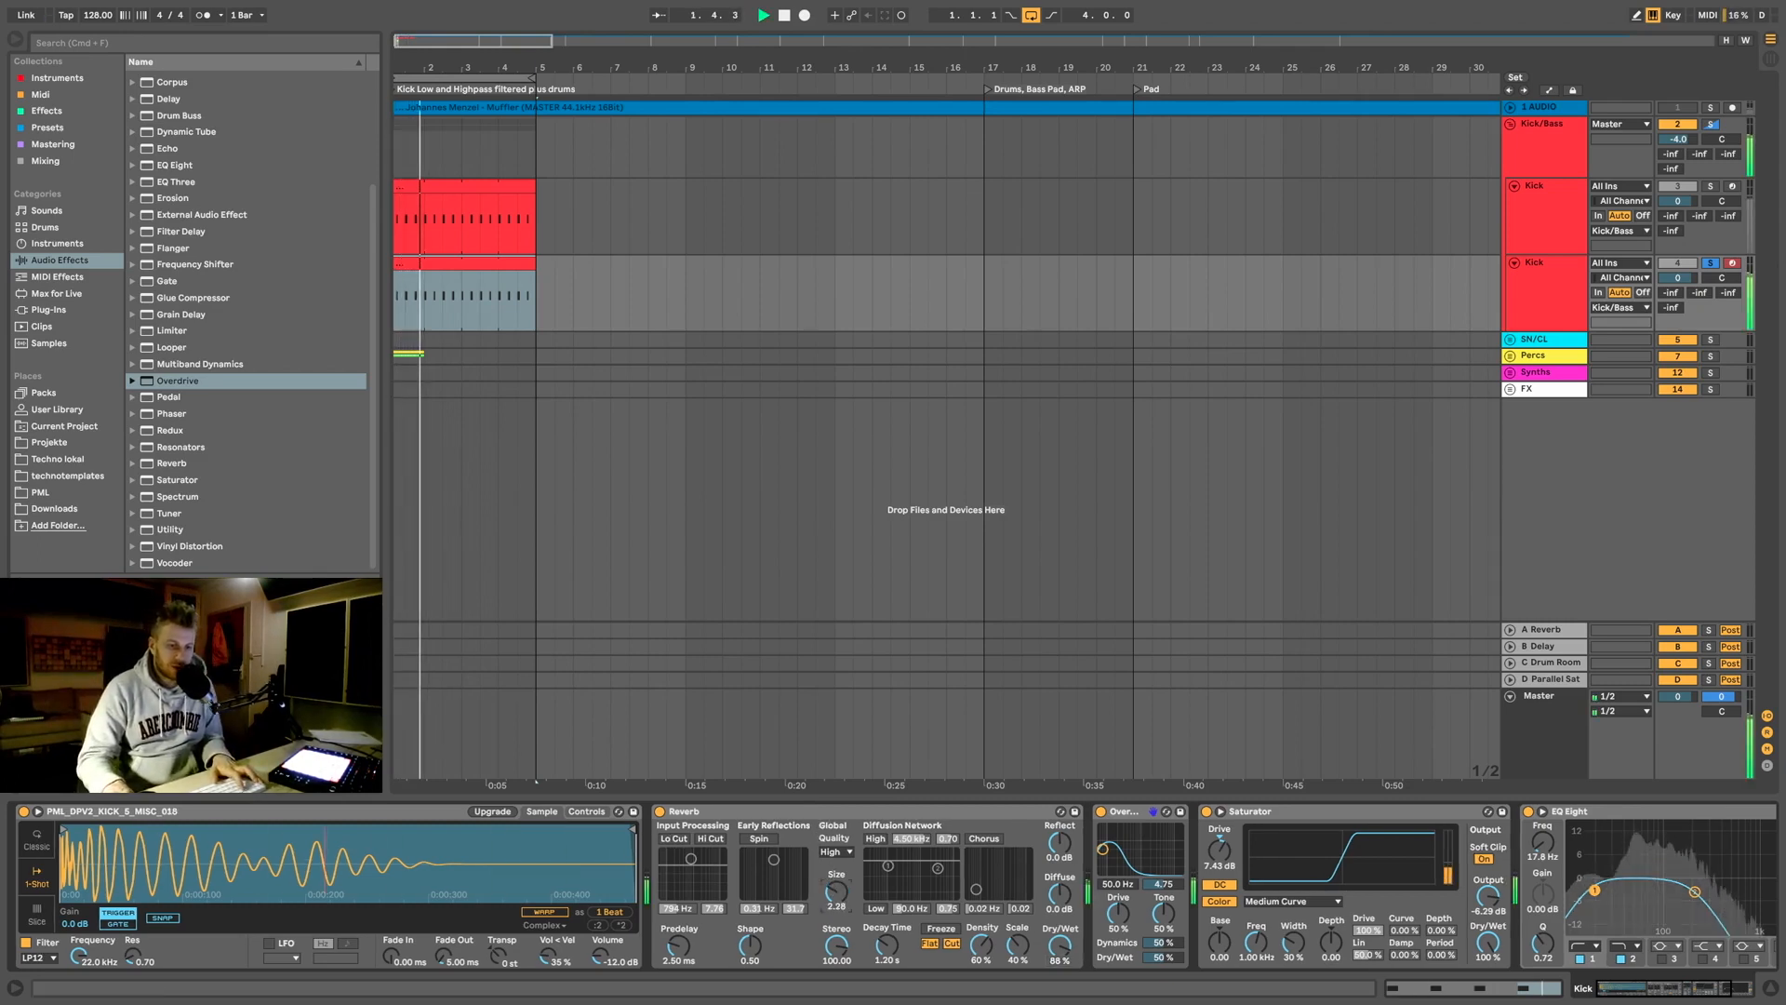
{"action": "key", "text": "space"}
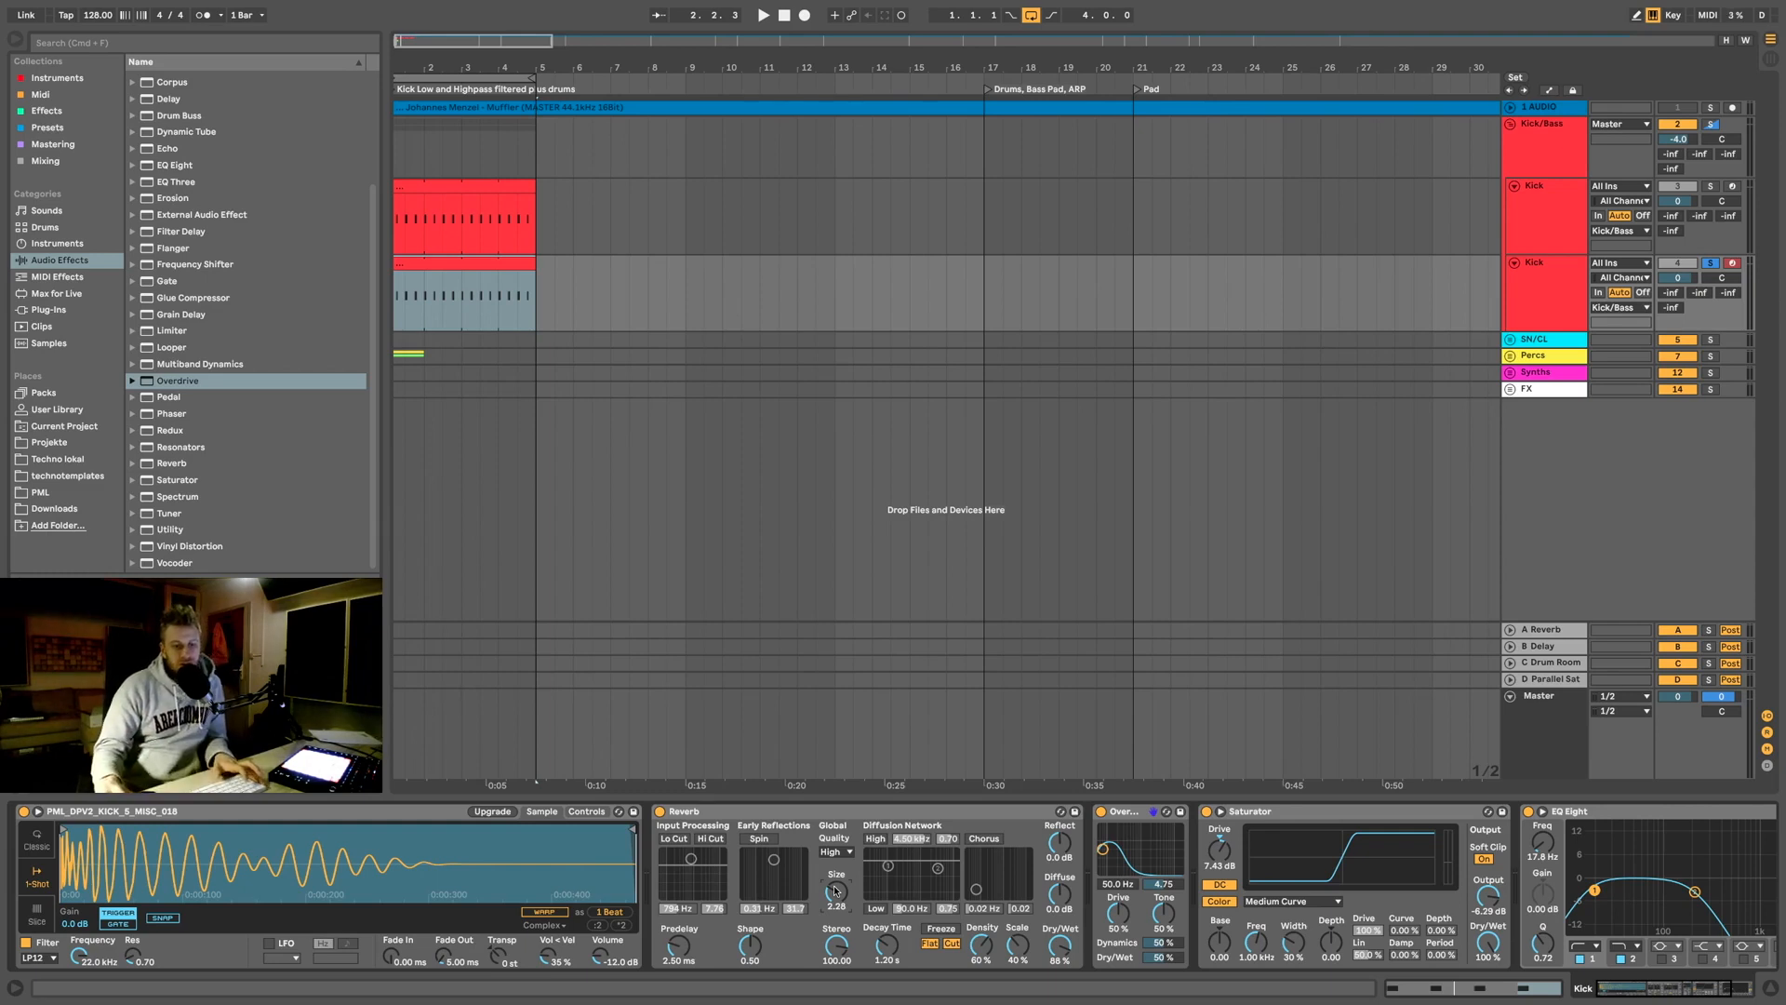
{"action": "key", "text": "space"}
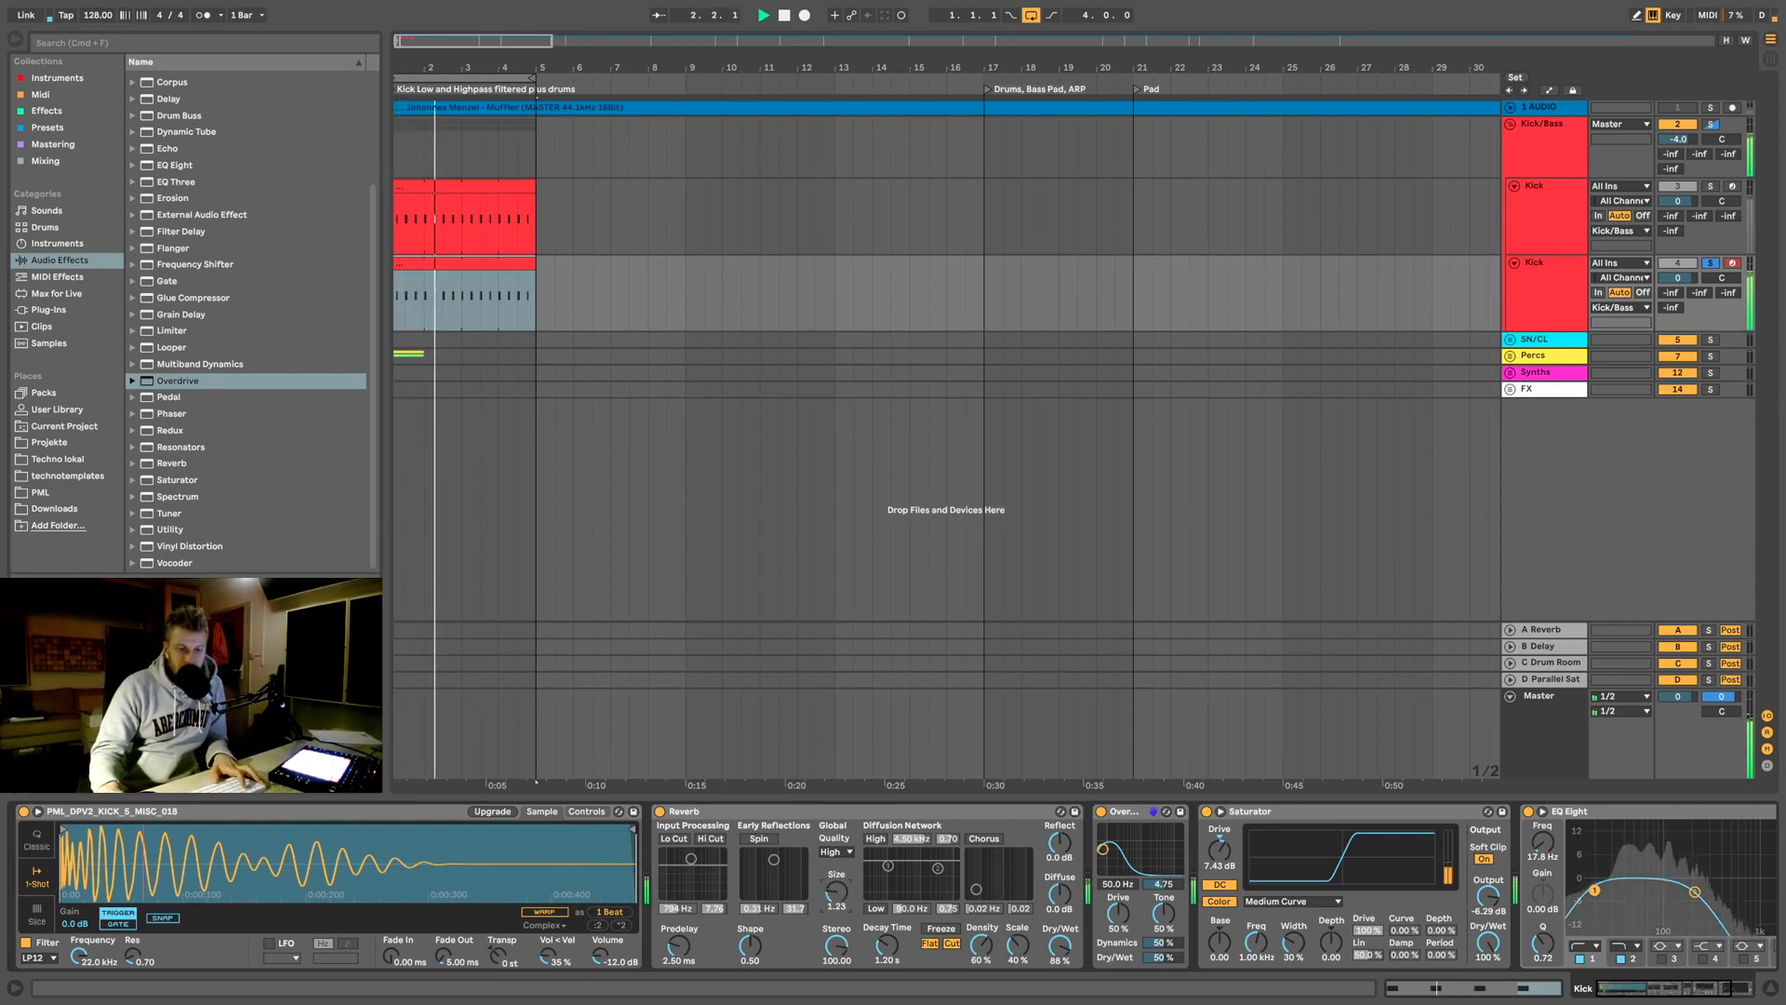
{"action": "left_click_drag", "start_coordinate": [836, 892], "coordinate": [837, 878]}
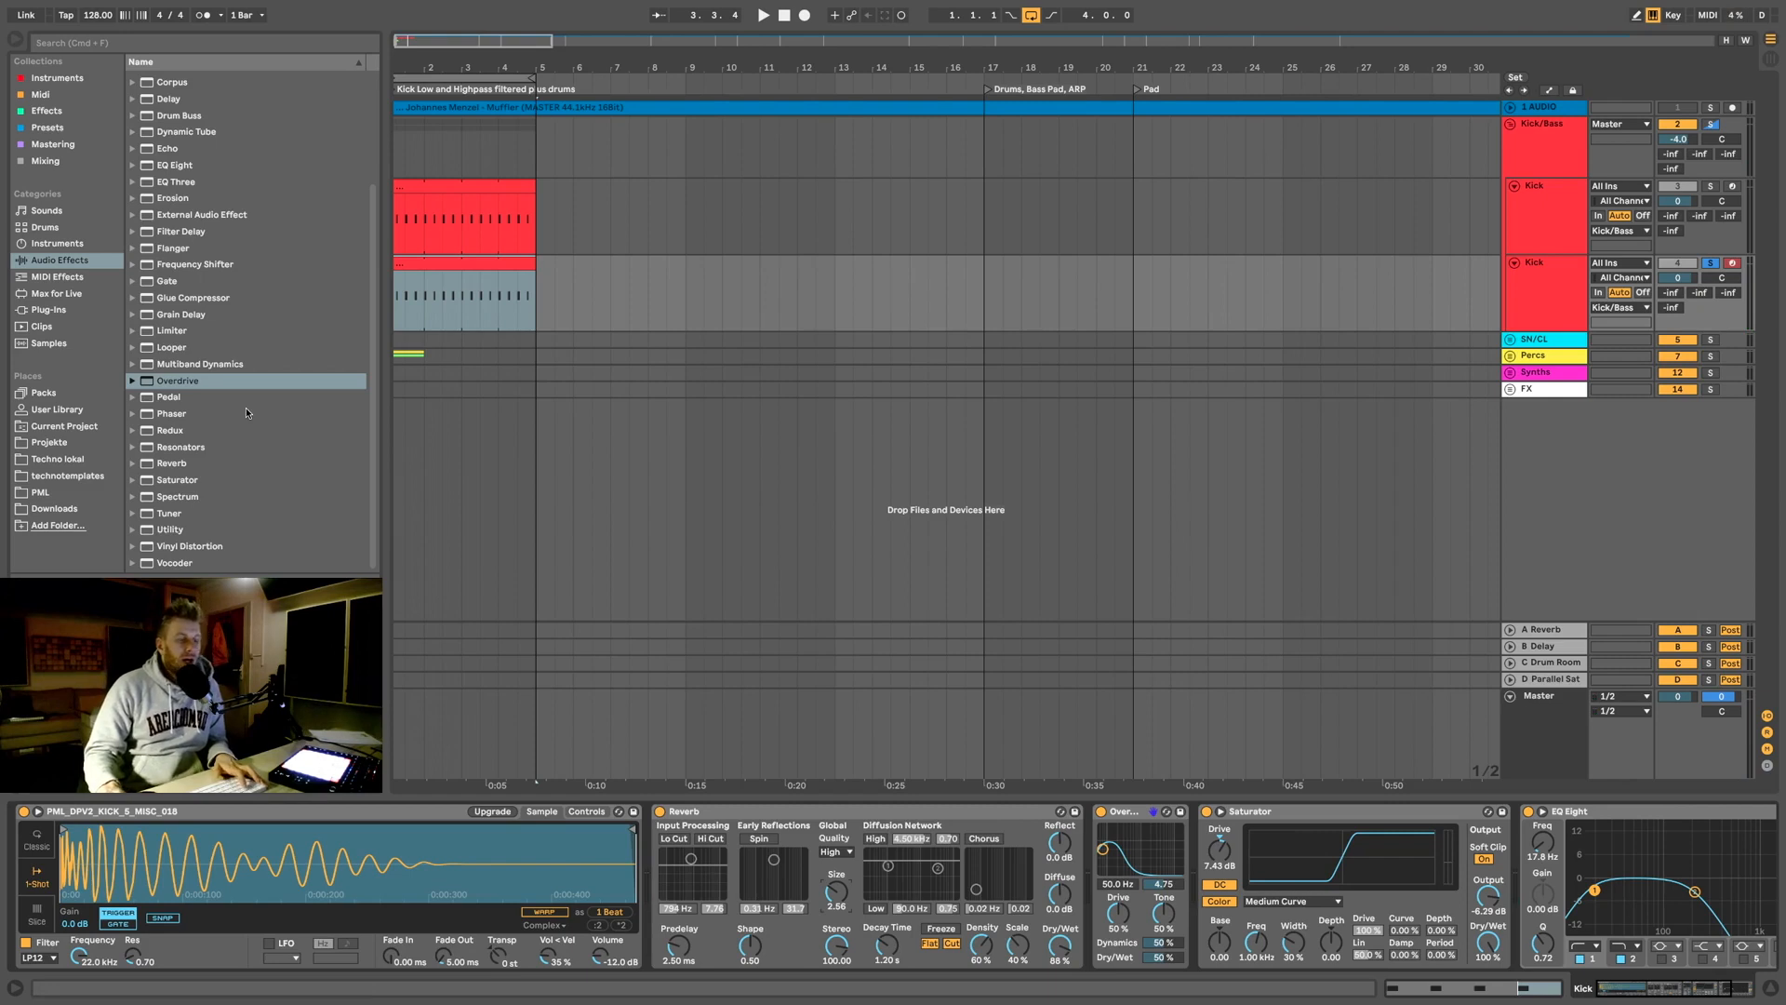
Step: Add a Utility after EQ Eight on the rumble track and switch it to Mono
{"action": "left_click", "coordinate": [179, 464]}
{"action": "left_click", "coordinate": [227, 529]}
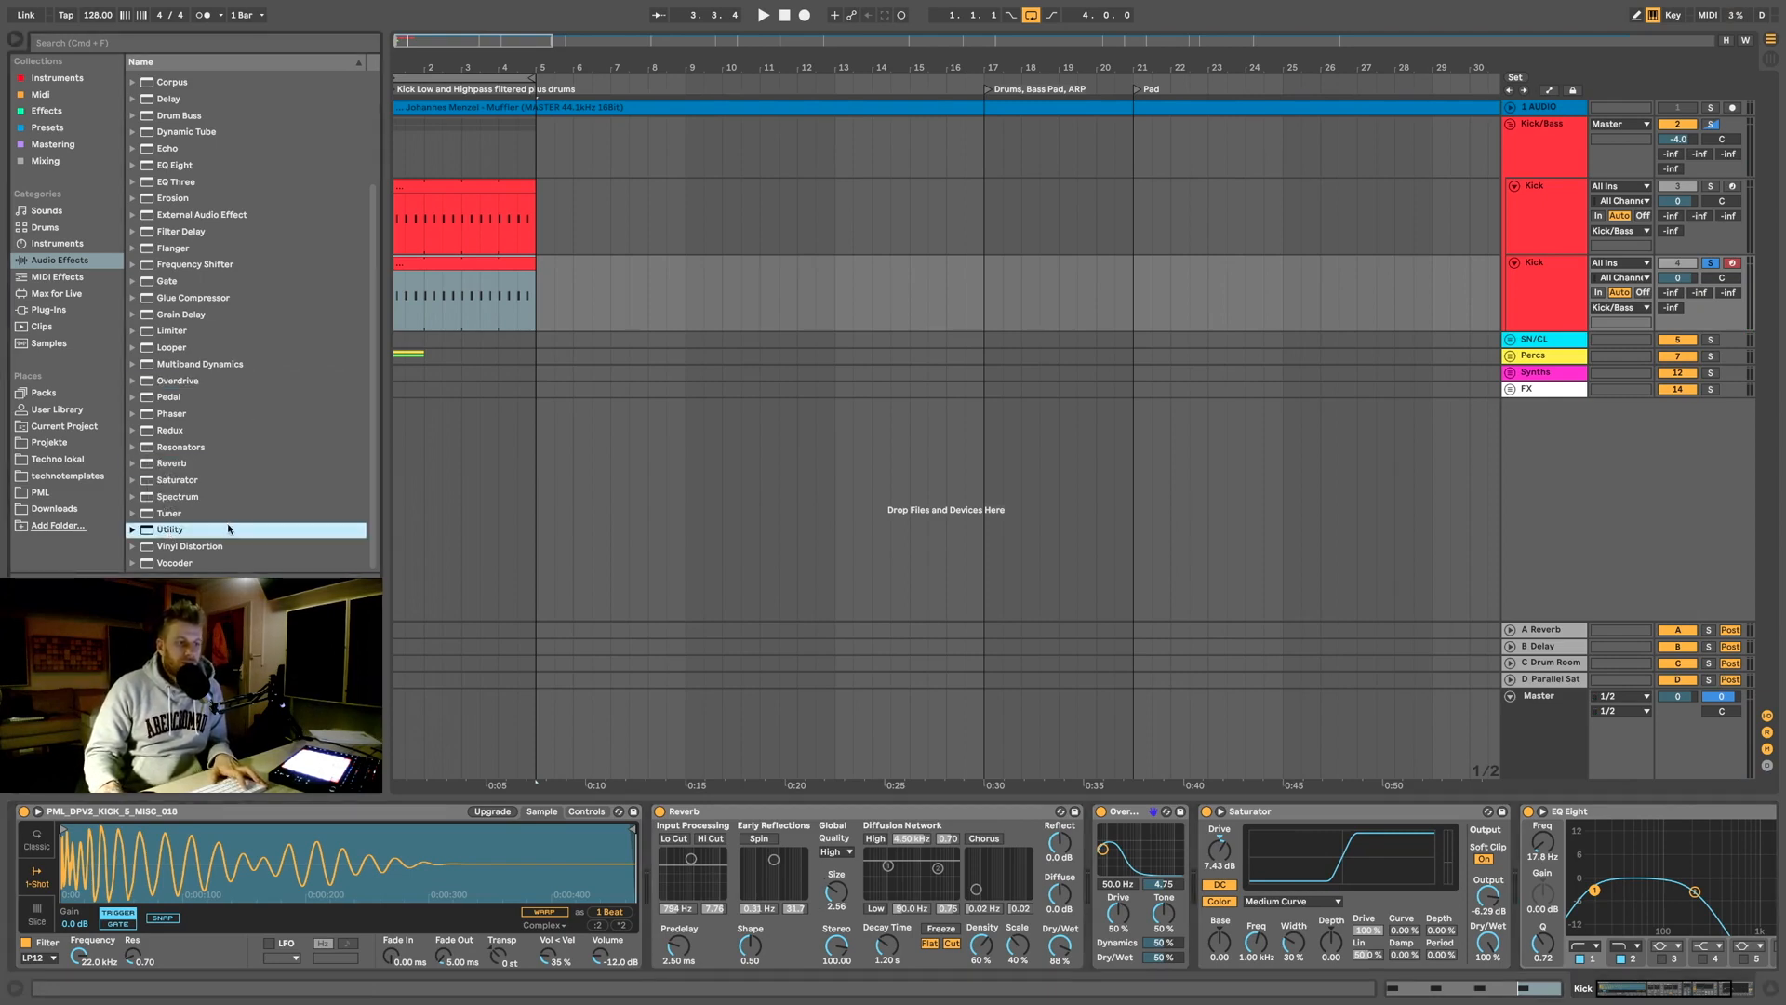
{"action": "double_click", "coordinate": [164, 528]}
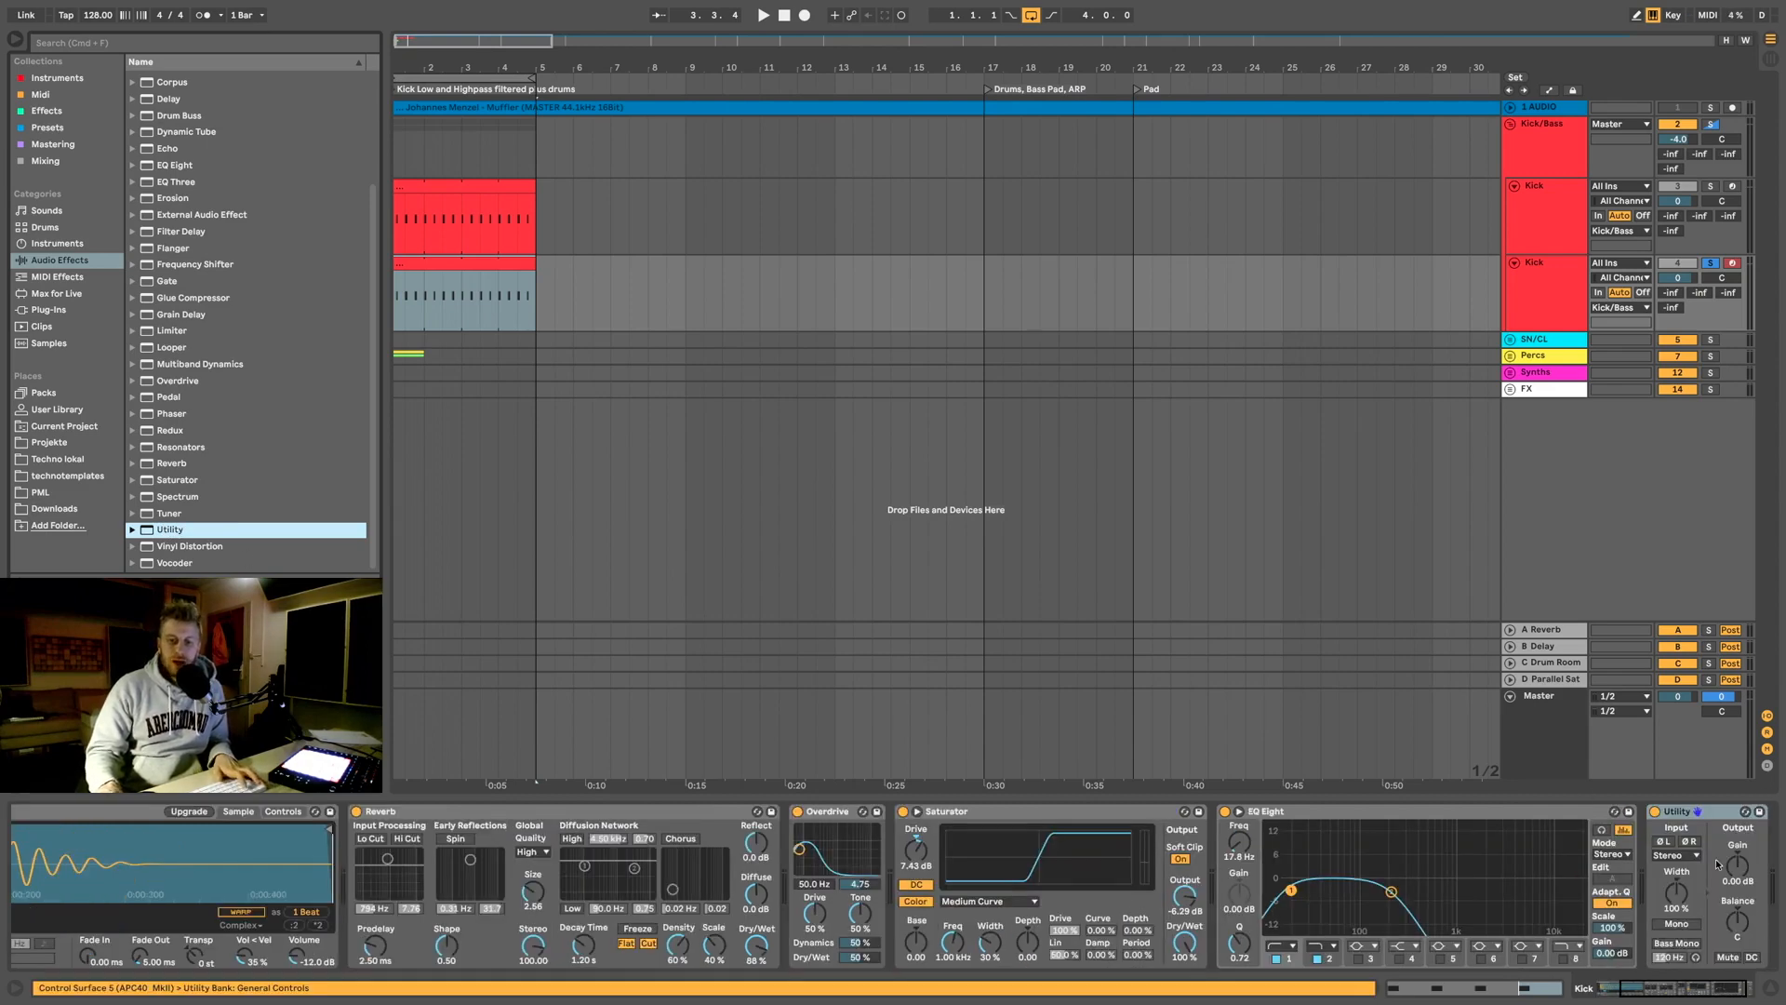
{"action": "left_click", "coordinate": [1681, 927]}
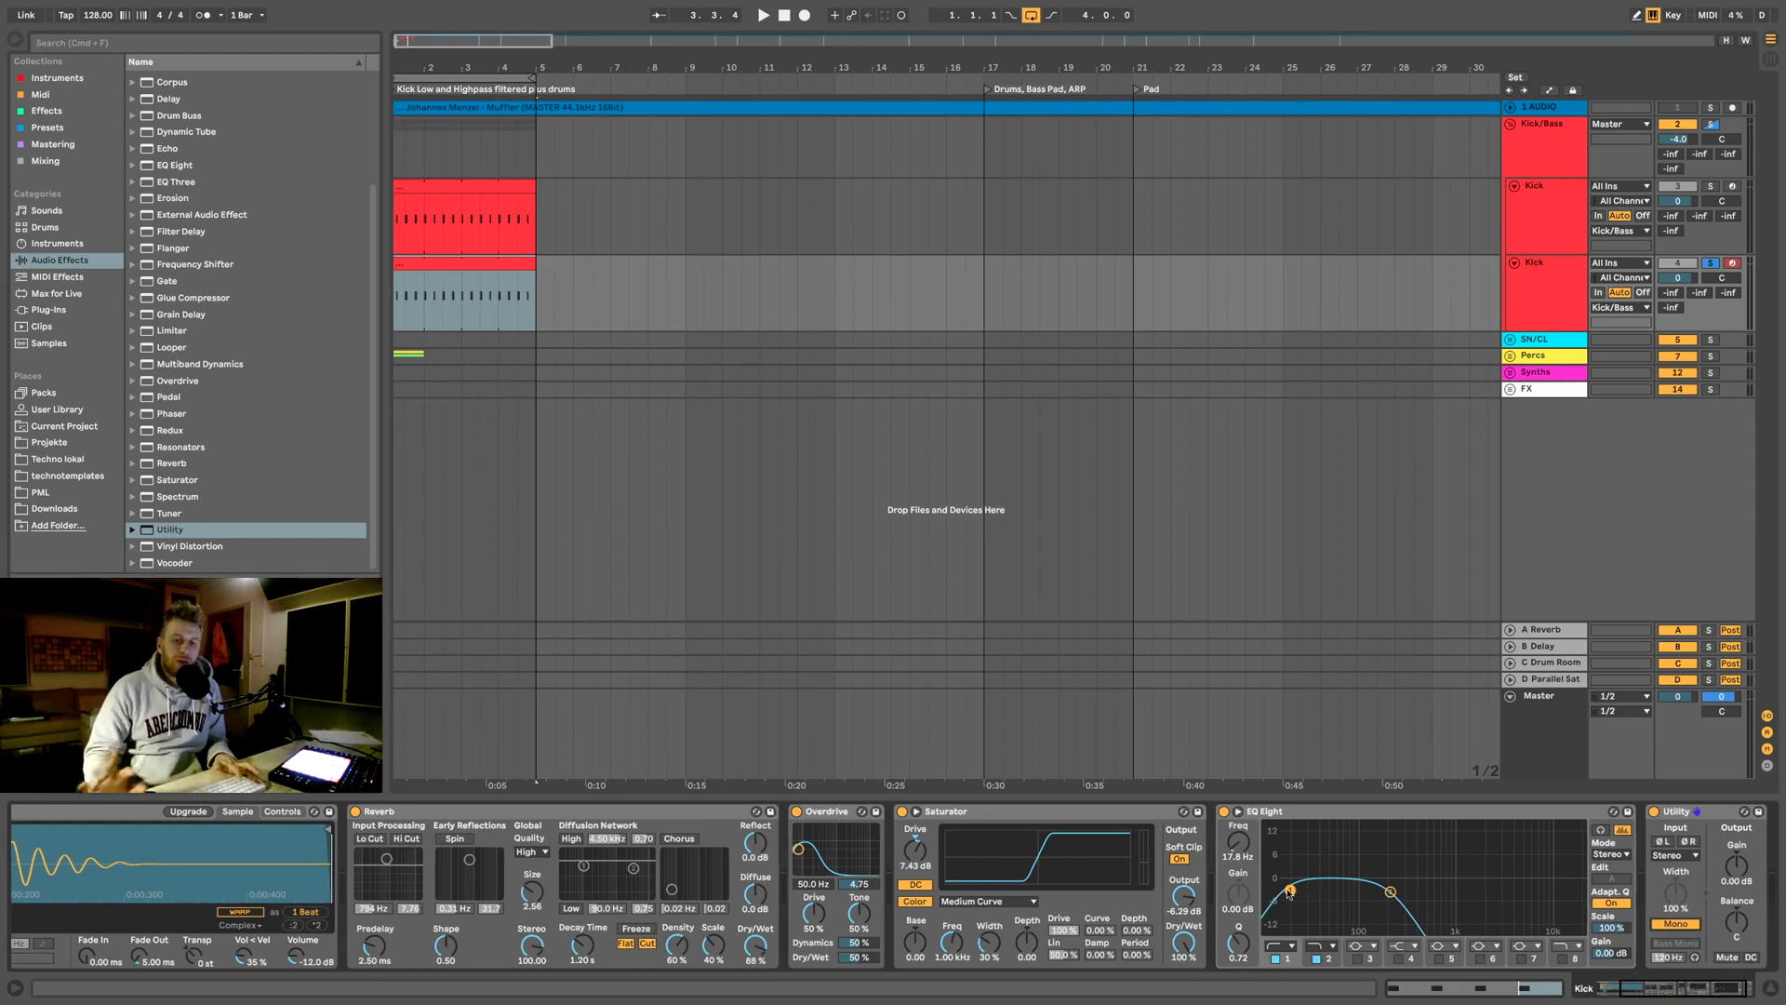
Step: Lower EQ Eight's low cut and set its high cut to 79.1 Hz, and reduce the Reverb's Dry/Wet to 79 % during playback
{"action": "key", "text": "space"}
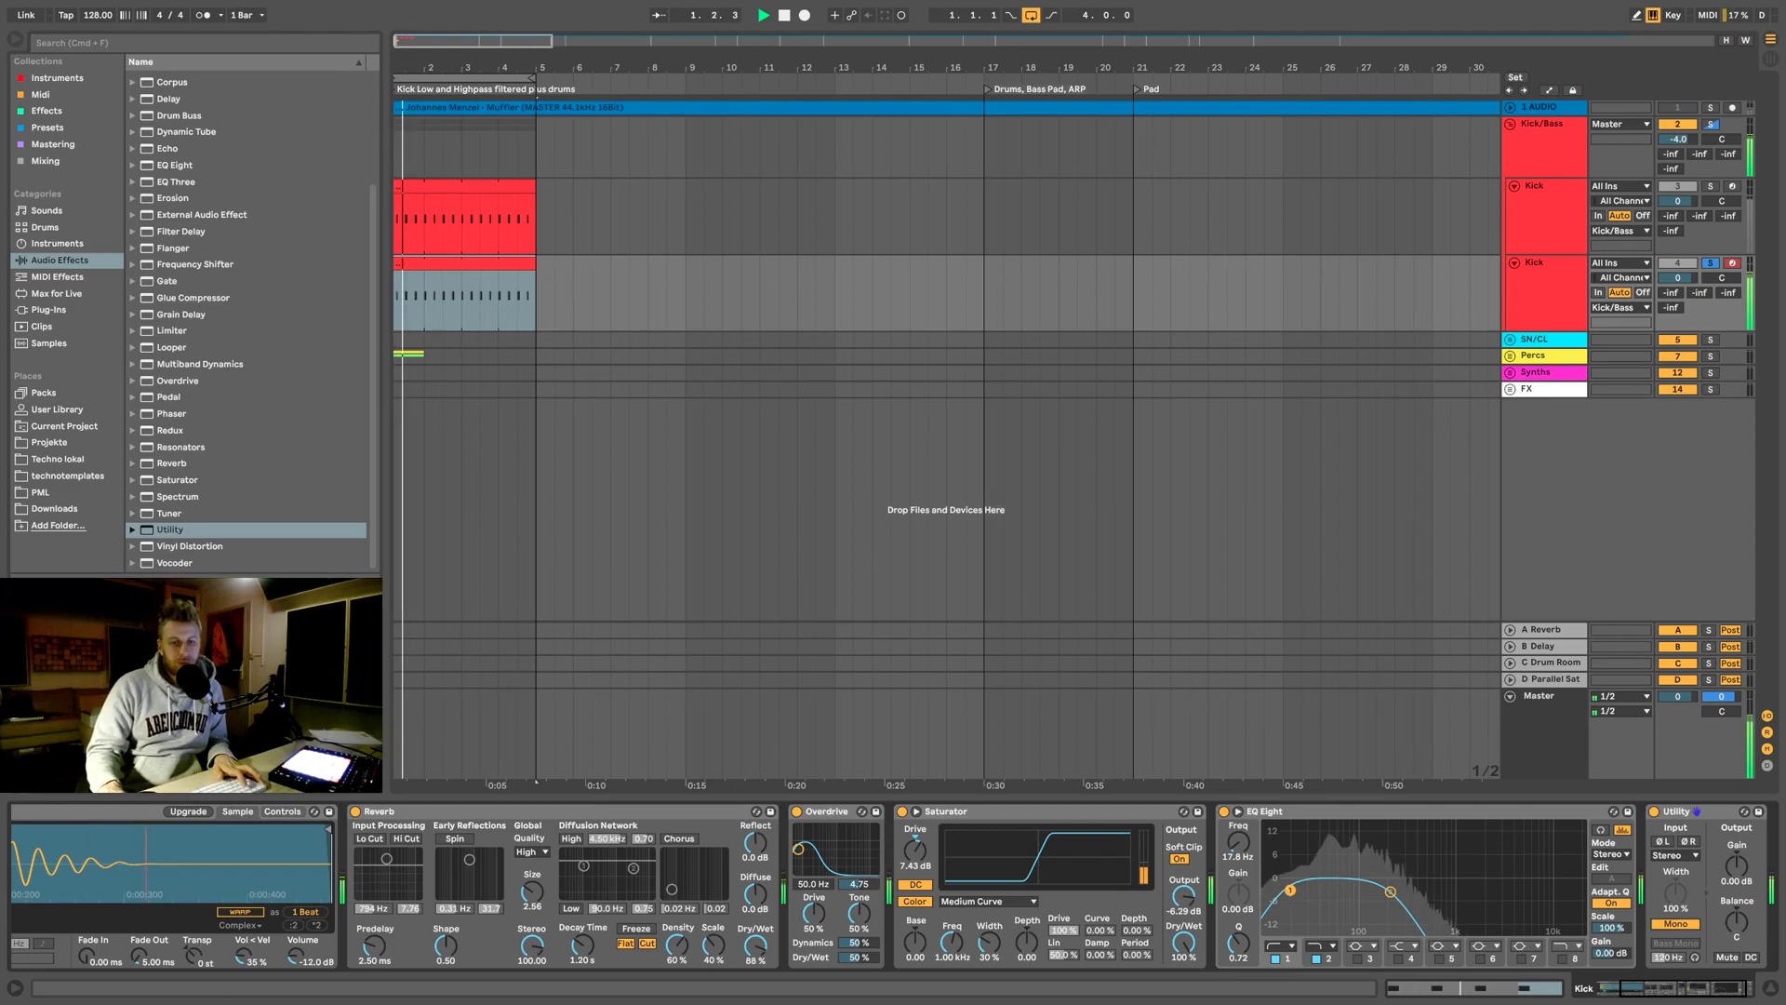
{"action": "left_click_drag", "start_coordinate": [1289, 892], "coordinate": [1267, 886]}
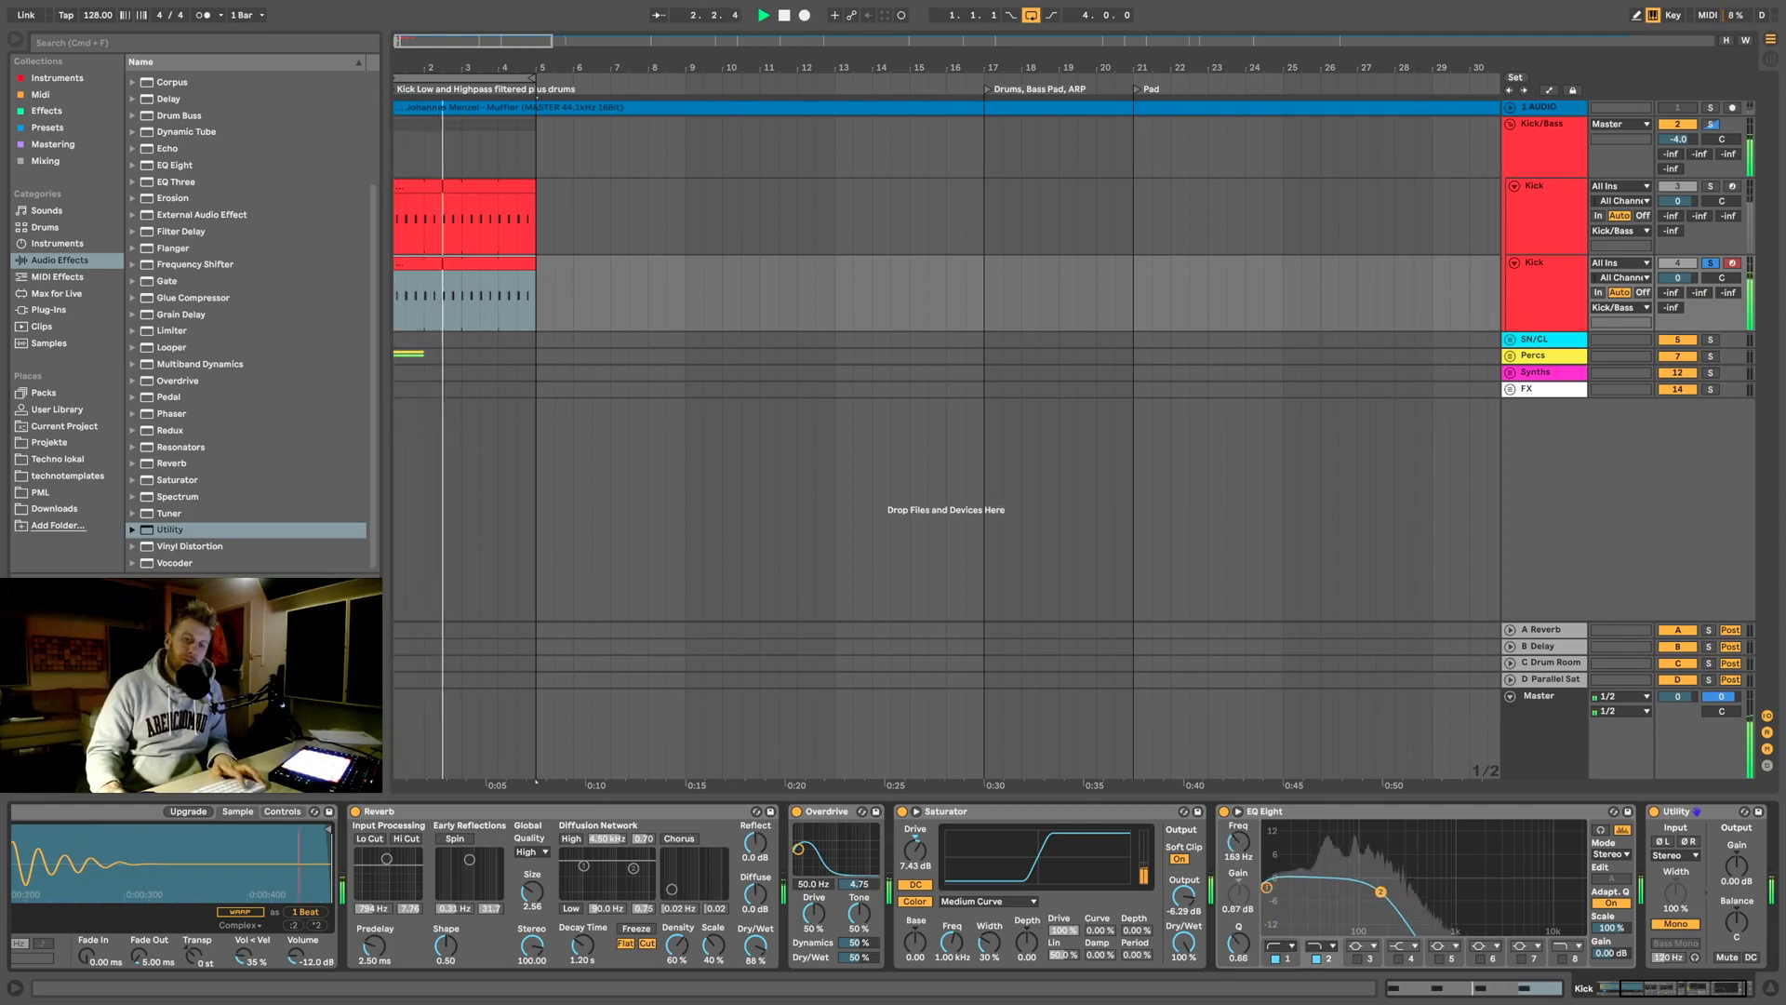
{"action": "left_click_drag", "start_coordinate": [1390, 891], "coordinate": [1351, 891]}
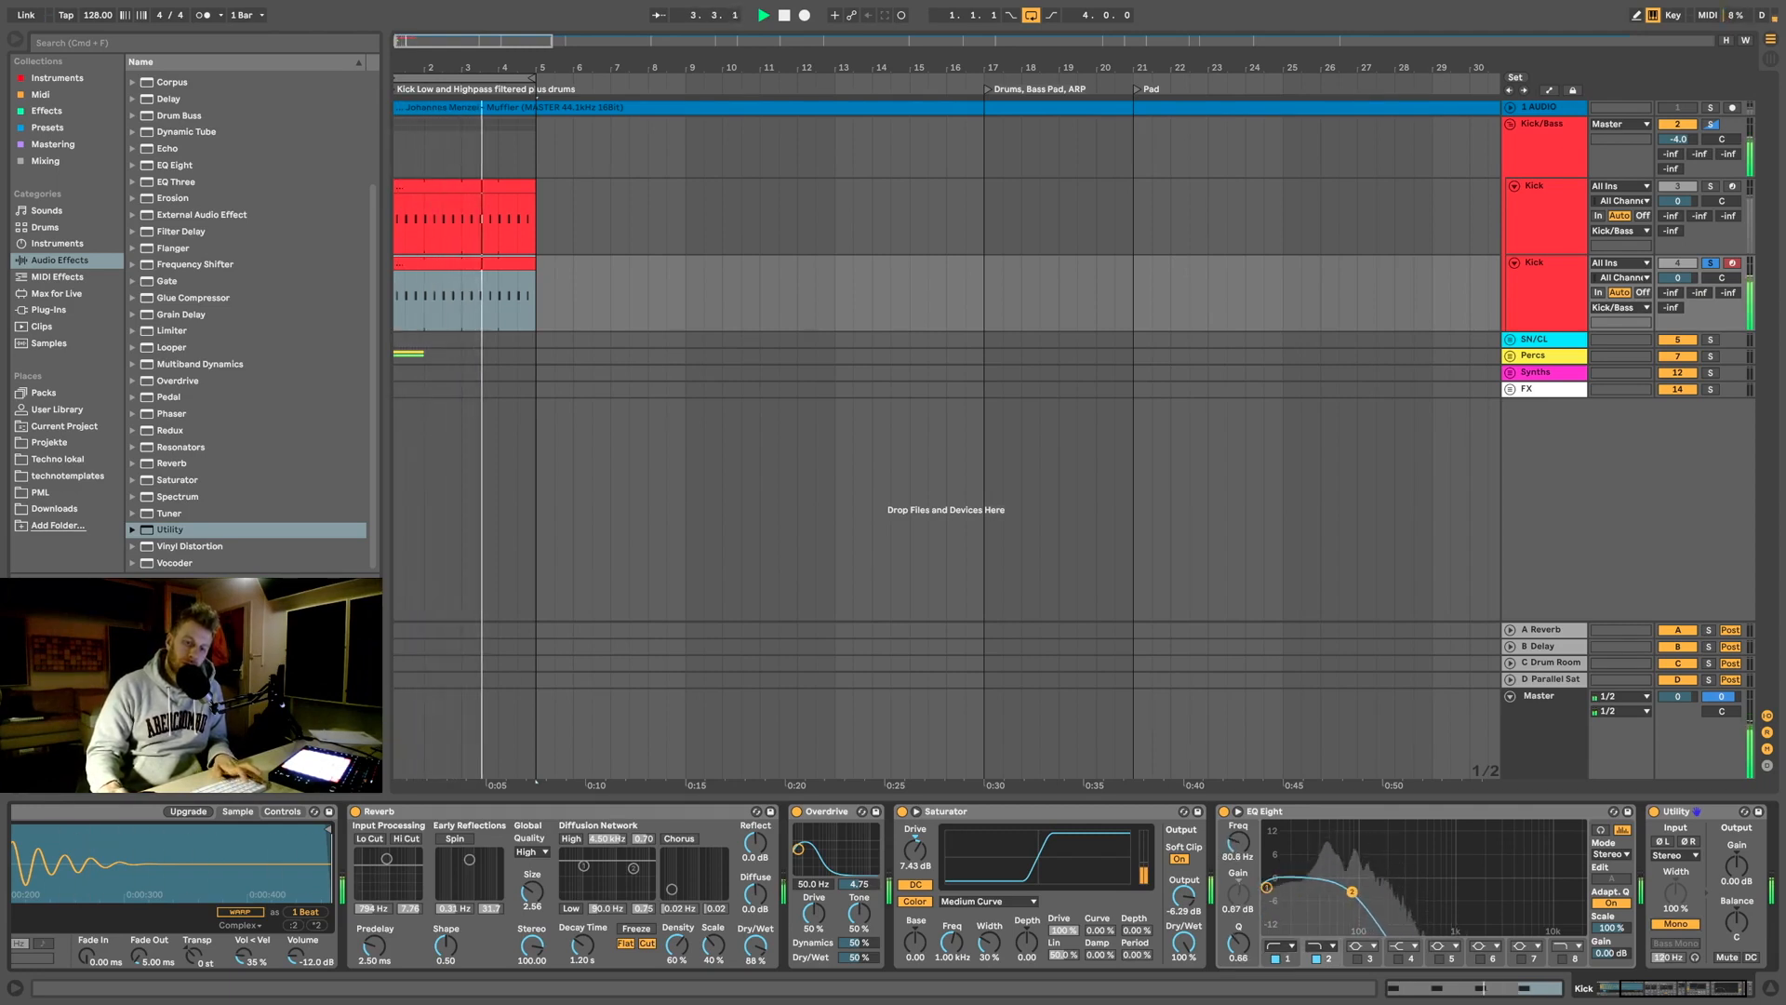
{"action": "left_click_drag", "start_coordinate": [754, 945], "coordinate": [754, 959]}
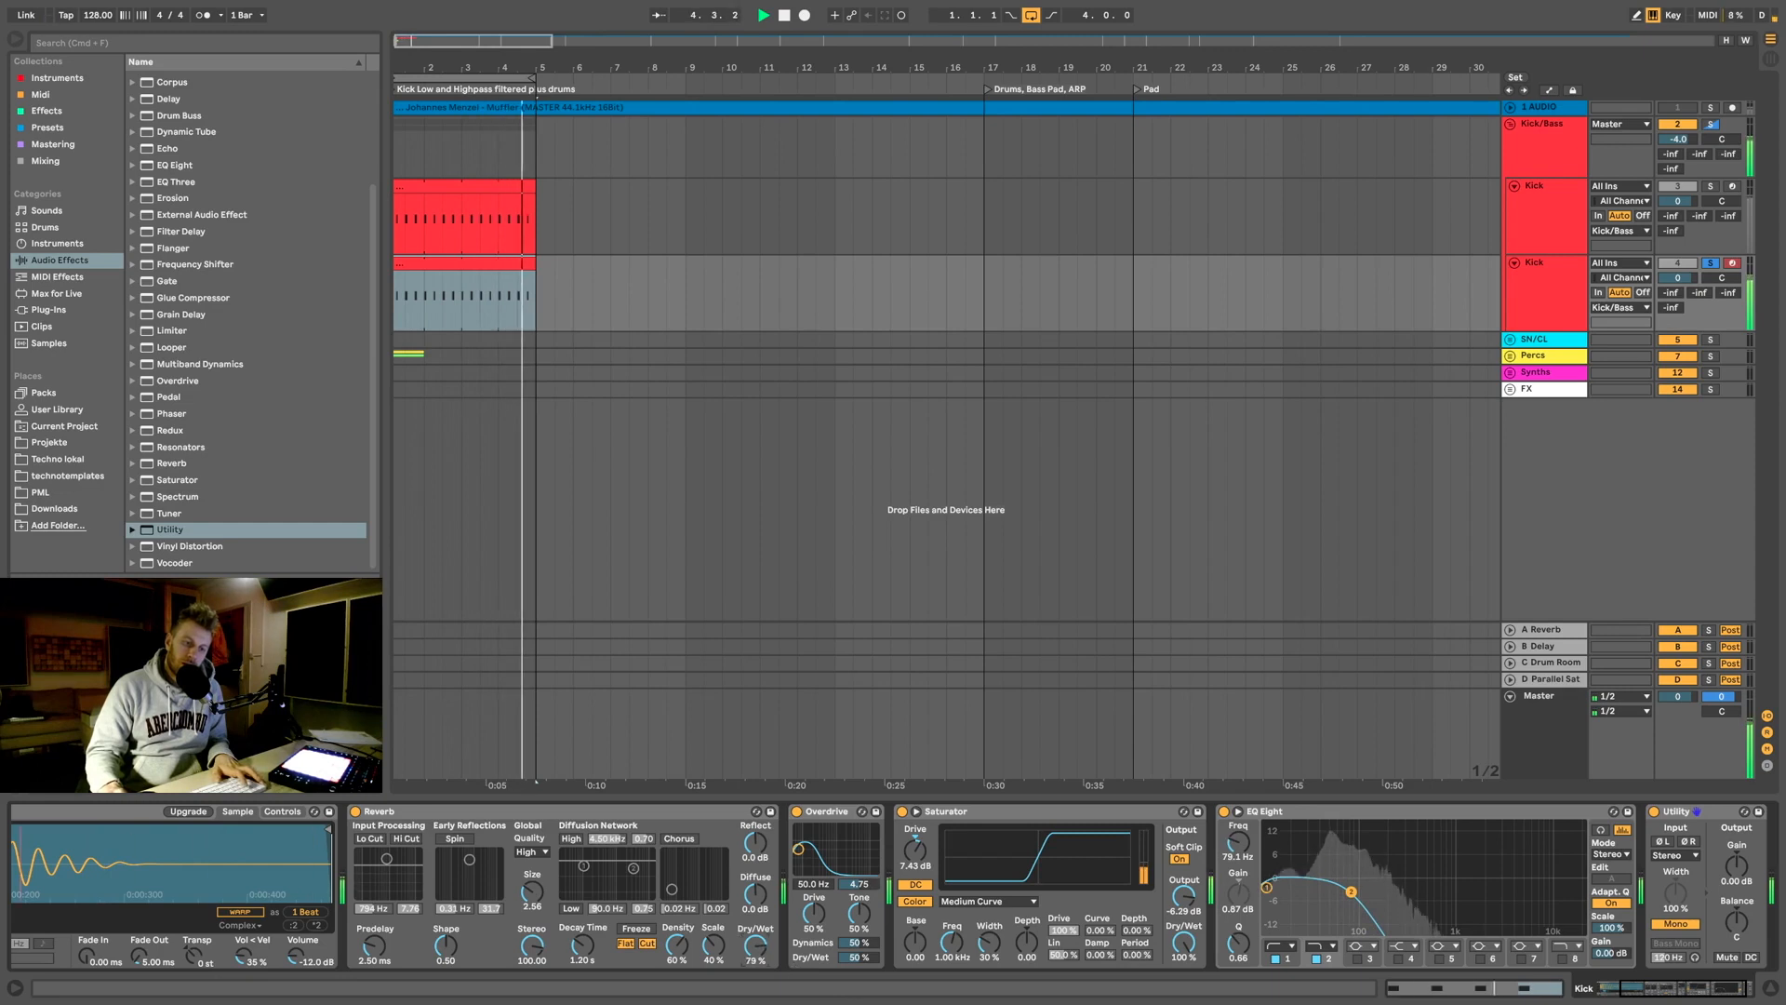
{"action": "key", "text": "space"}
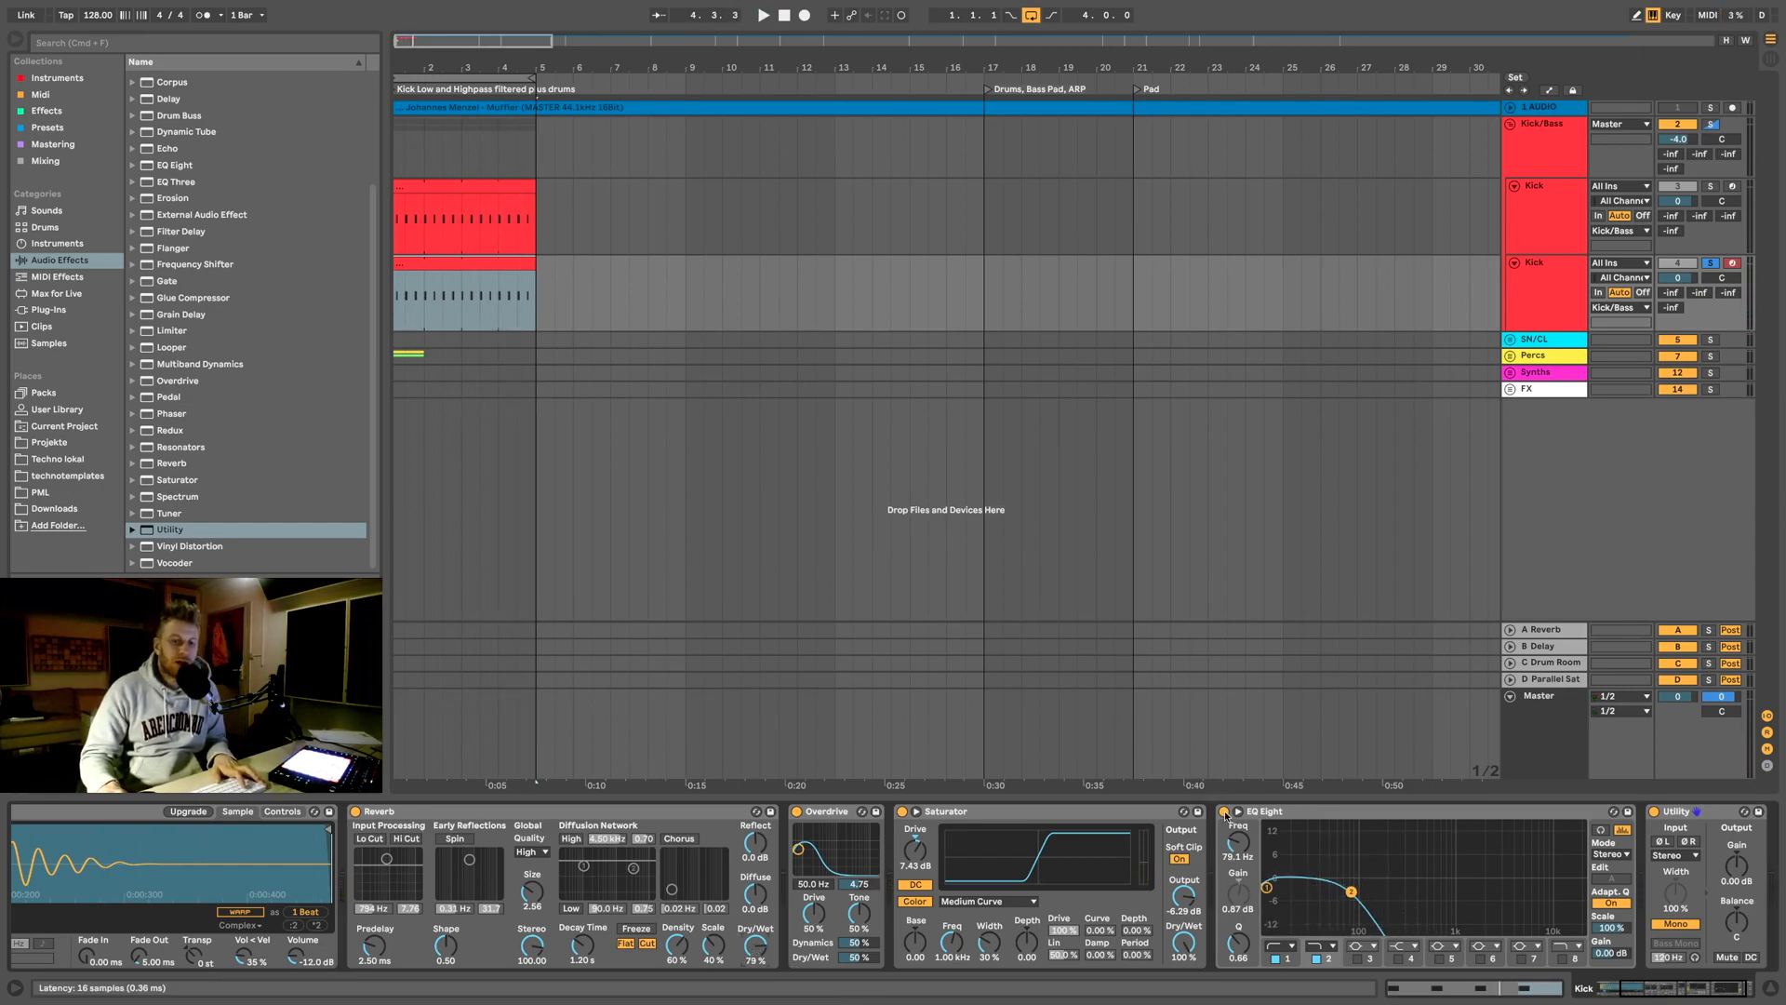
Step: Listen to the rumble layer with EQ Eight bypassed, and switch the EQ back on
{"action": "scroll", "coordinate": [1226, 815], "scroll_direction": "right", "scroll_amount": 1}
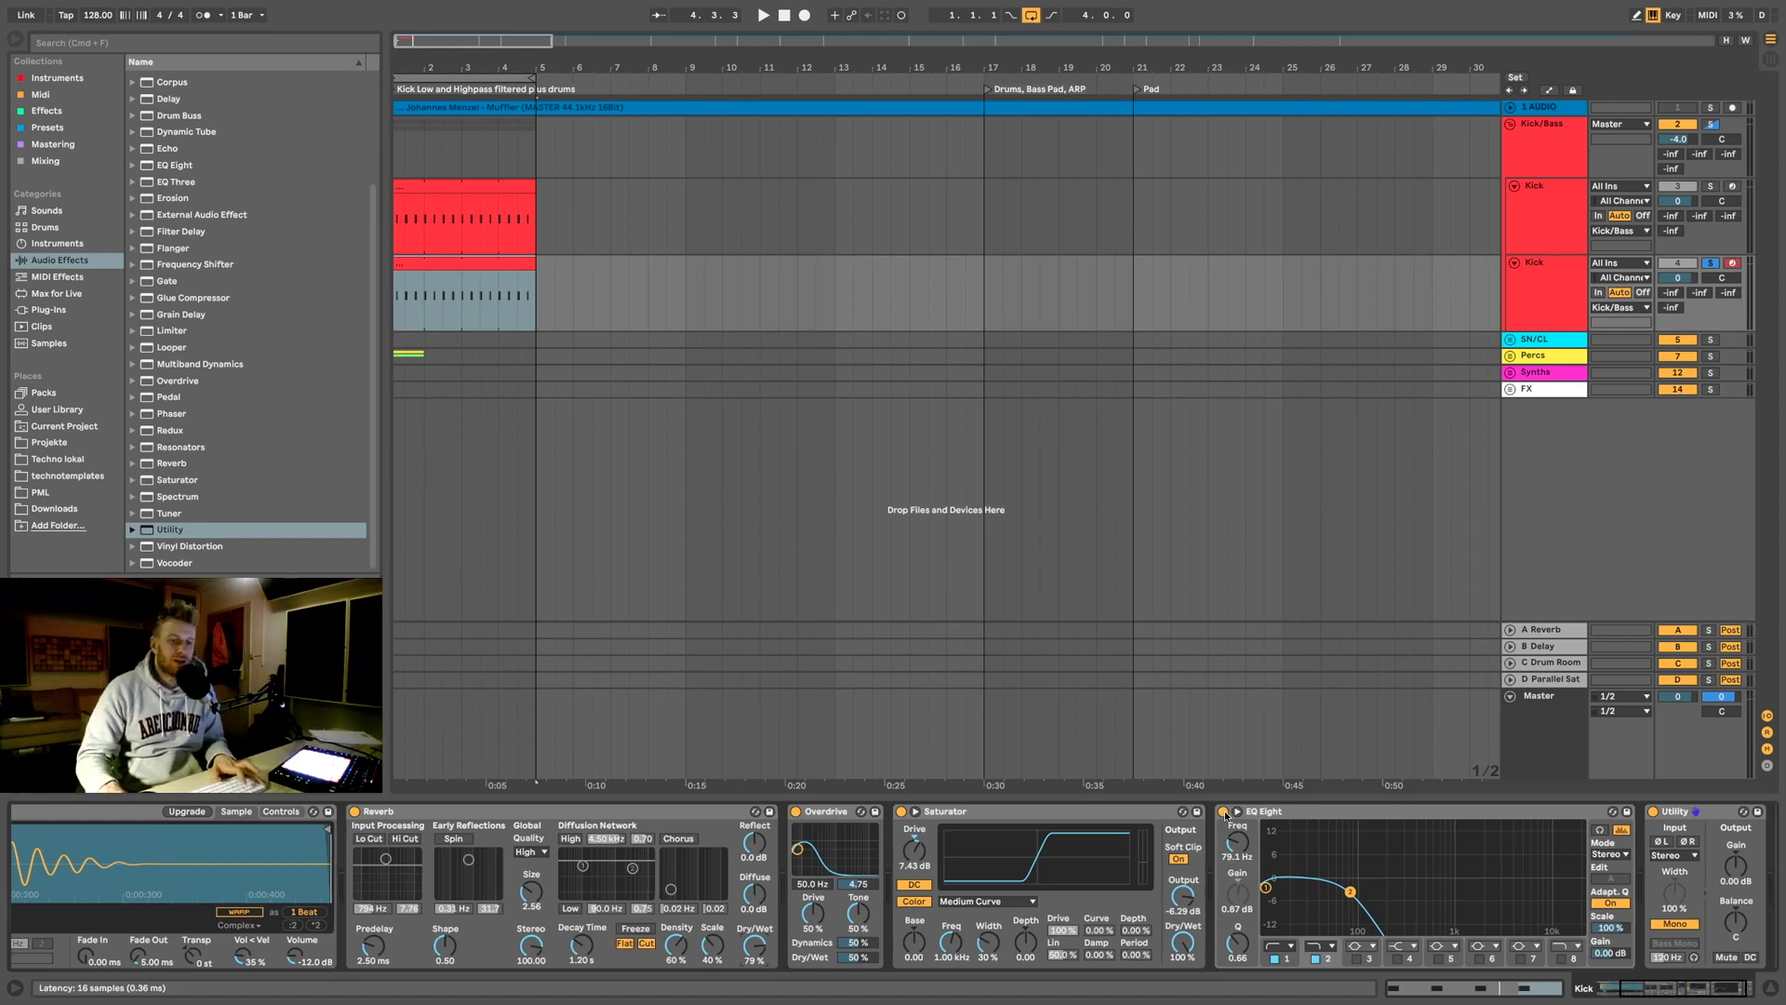
{"action": "left_click", "coordinate": [1222, 812]}
{"action": "key", "text": "space"}
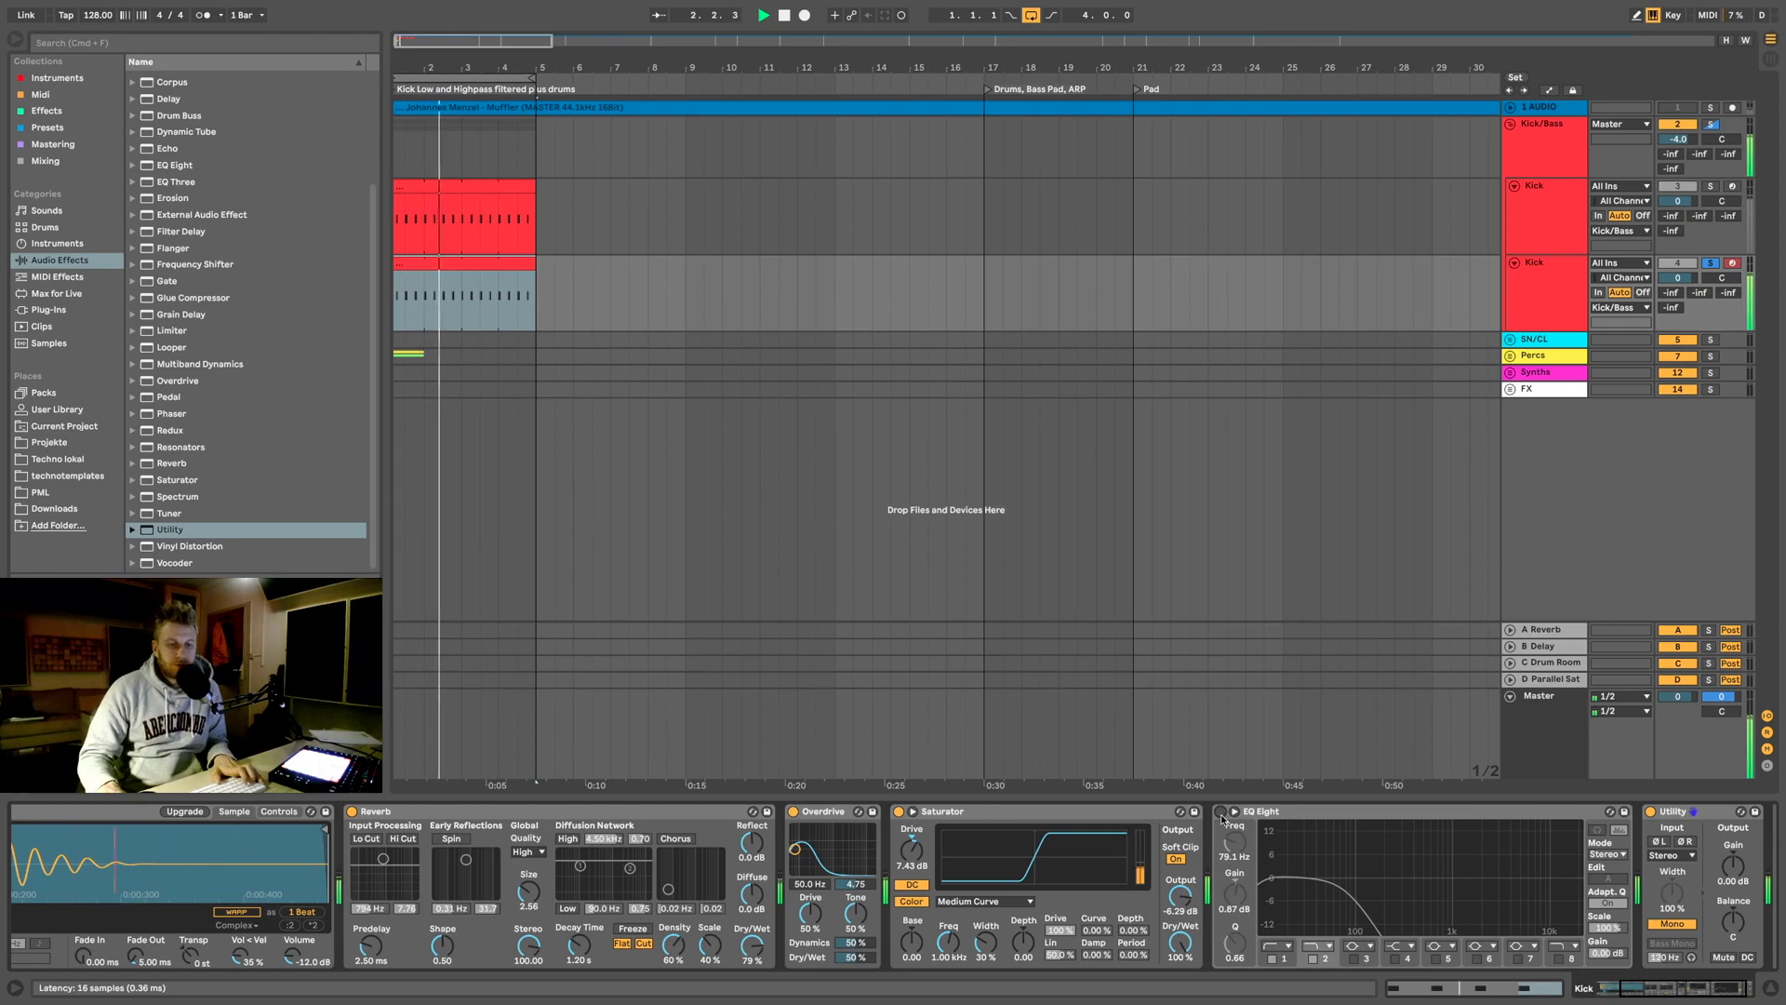
{"action": "key", "text": "space"}
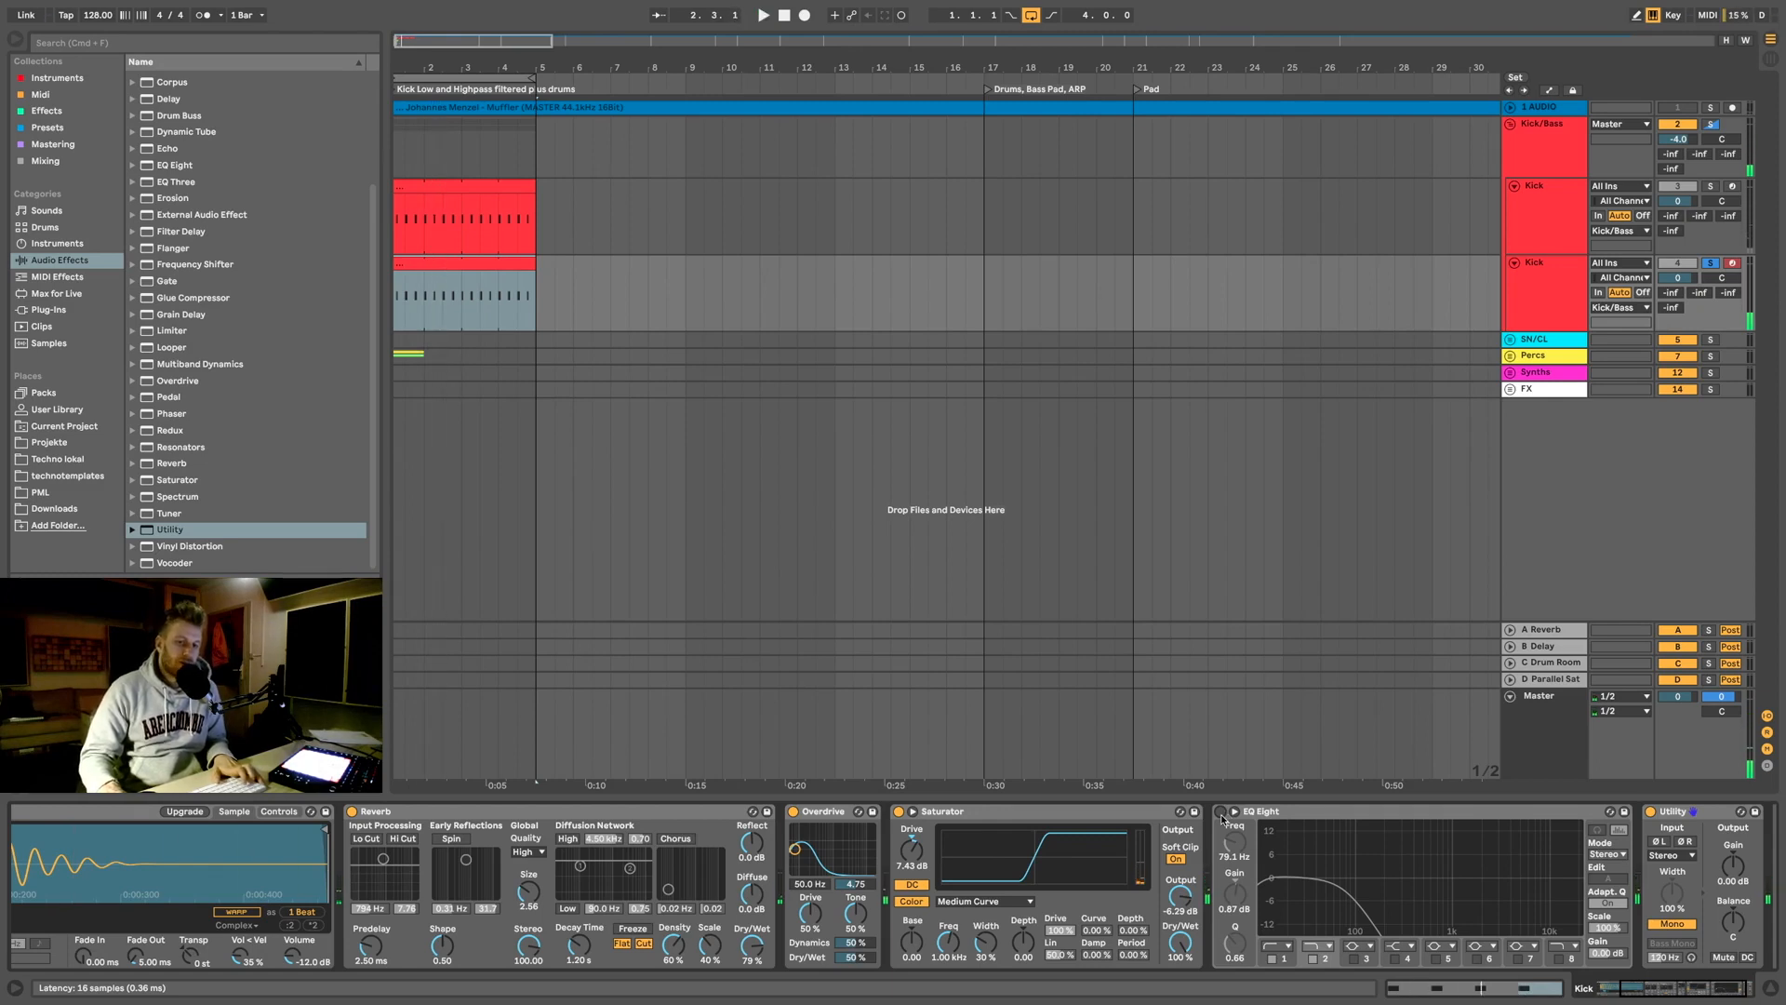
{"action": "left_click", "coordinate": [1221, 812]}
Step: Compare the rumble layer with the Overdrive bypassed and active
{"action": "scroll", "coordinate": [1212, 811], "scroll_direction": "left", "scroll_amount": 3}
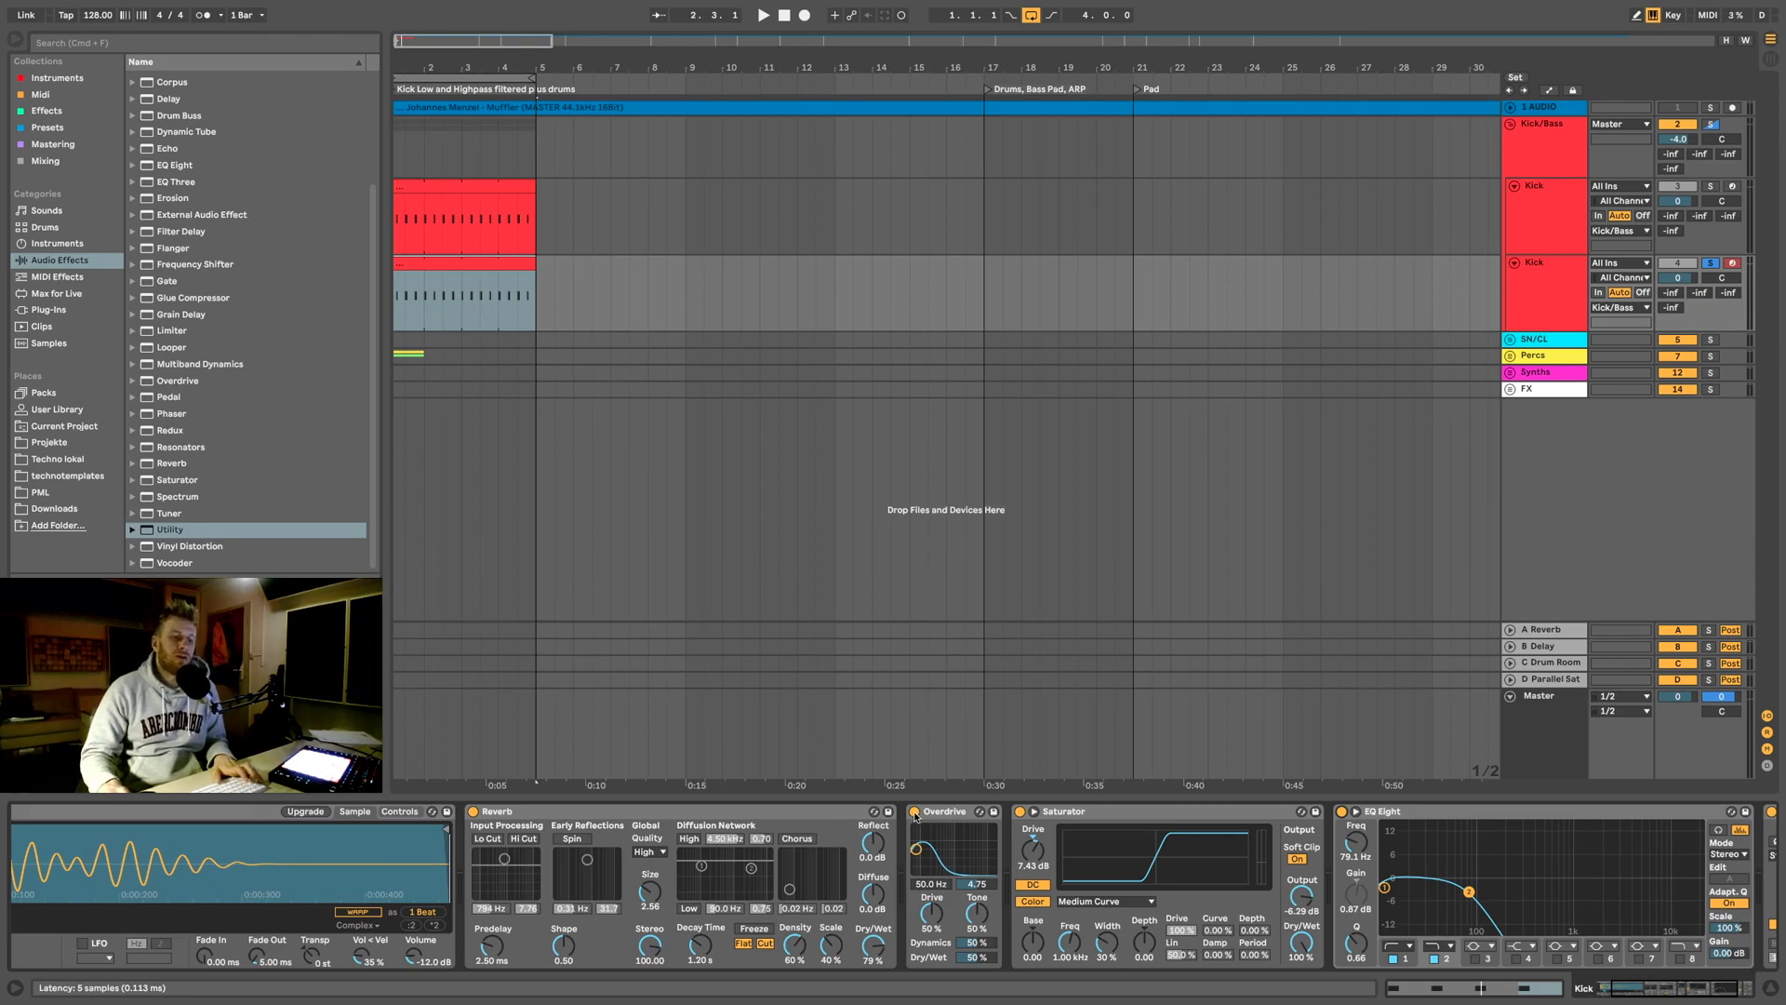
{"action": "key", "text": "space"}
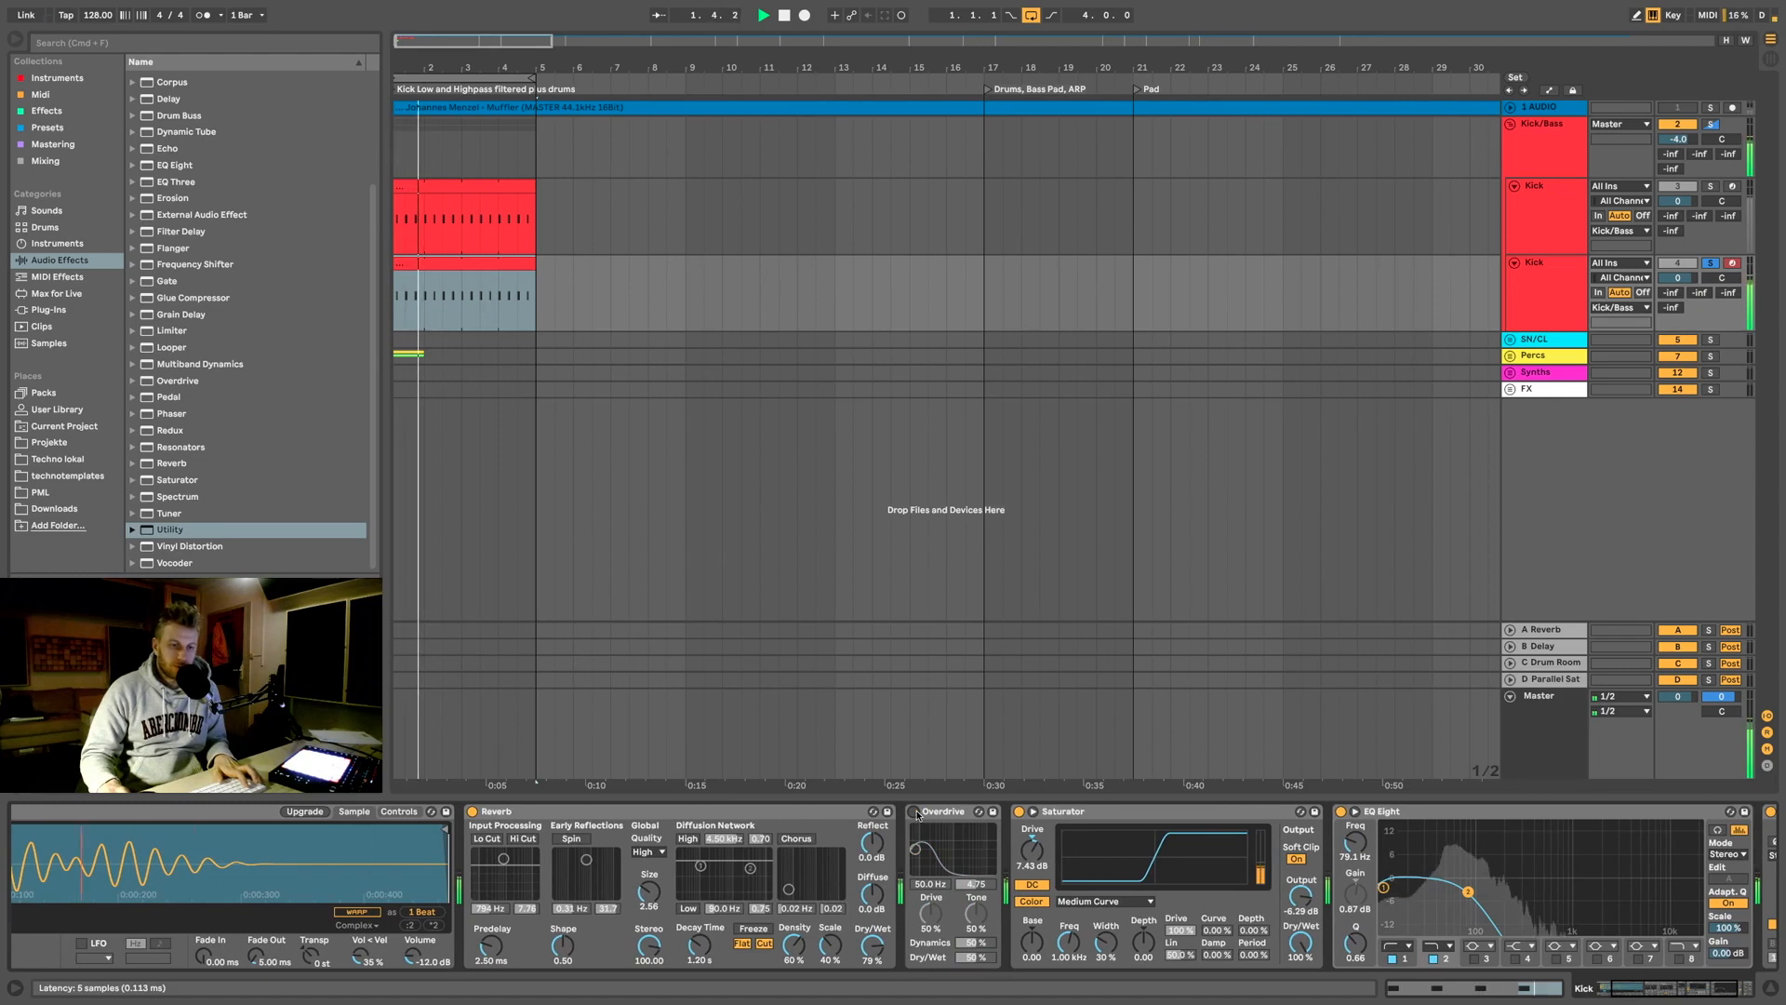
{"action": "left_click", "coordinate": [916, 812]}
{"action": "left_click", "coordinate": [915, 812]}
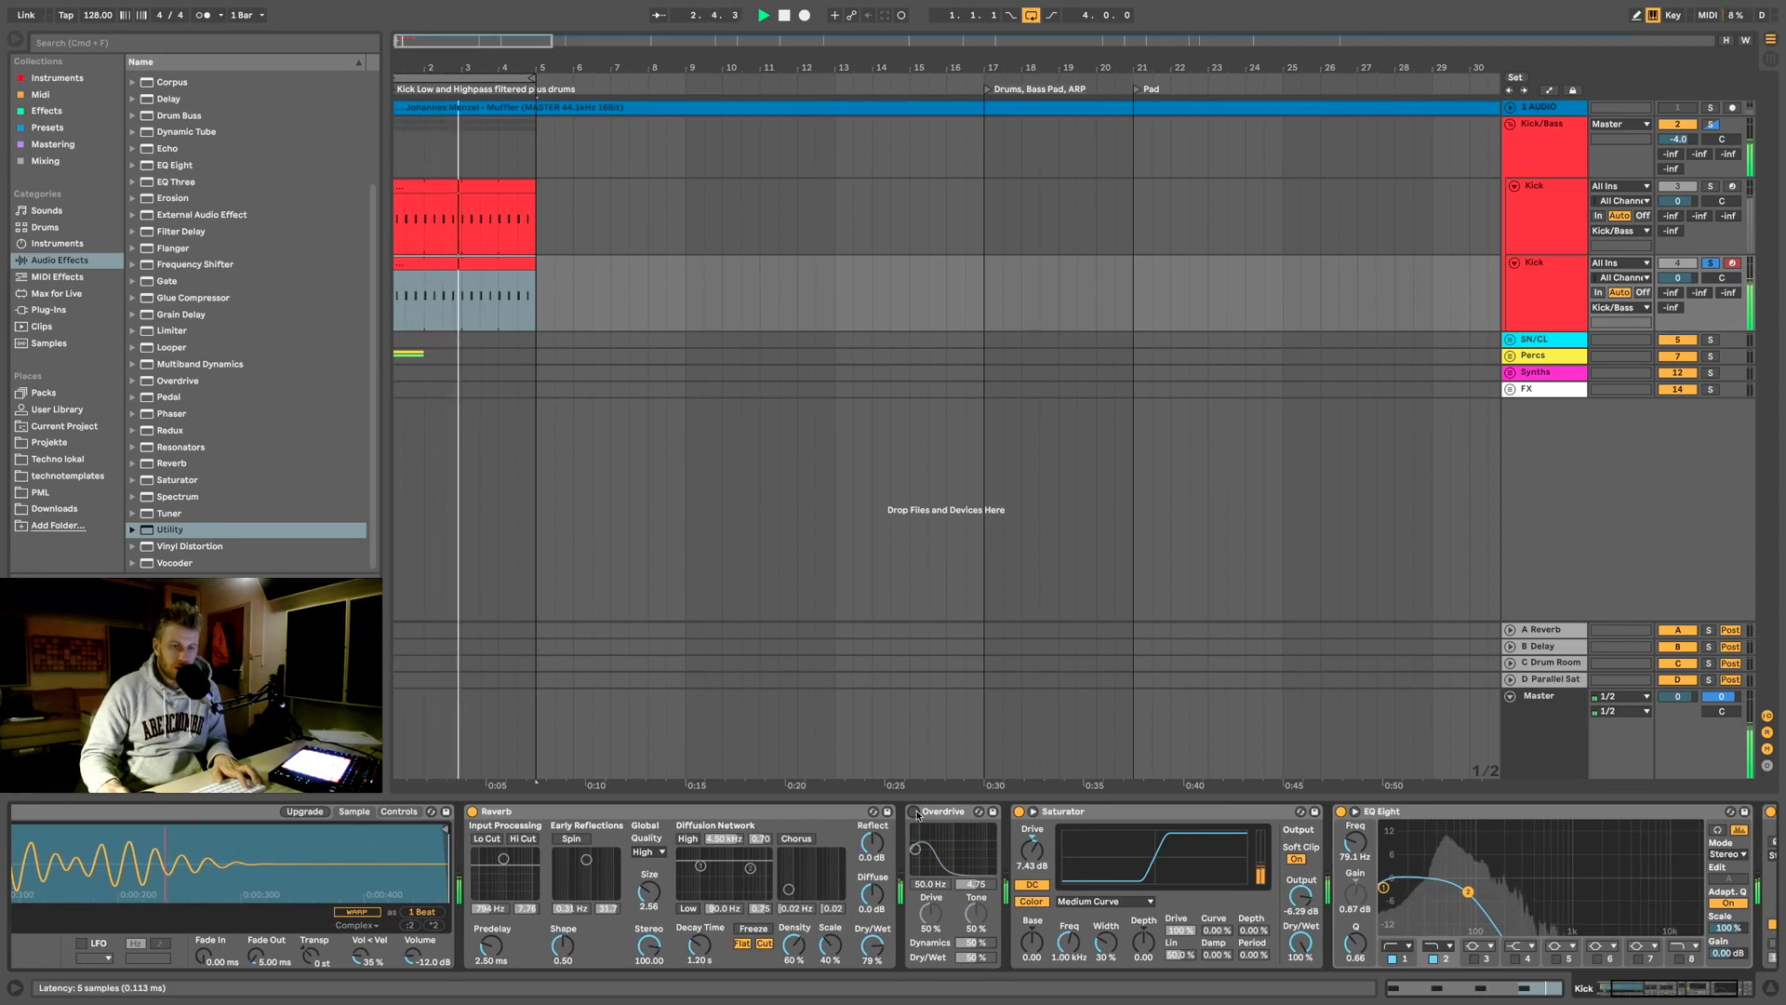
Step: Set the Overdrive's bandwidth to 3.16, Drive to 67 %, Tone to 51 % and Dry/Wet to 72 % while playing the rumble
{"action": "mouse_move", "coordinate": [915, 848]}
{"action": "left_mouse_down"}
{"action": "mouse_move", "coordinate": [916, 831]}
{"action": "mouse_move", "coordinate": [915, 857]}
{"action": "left_mouse_up"}
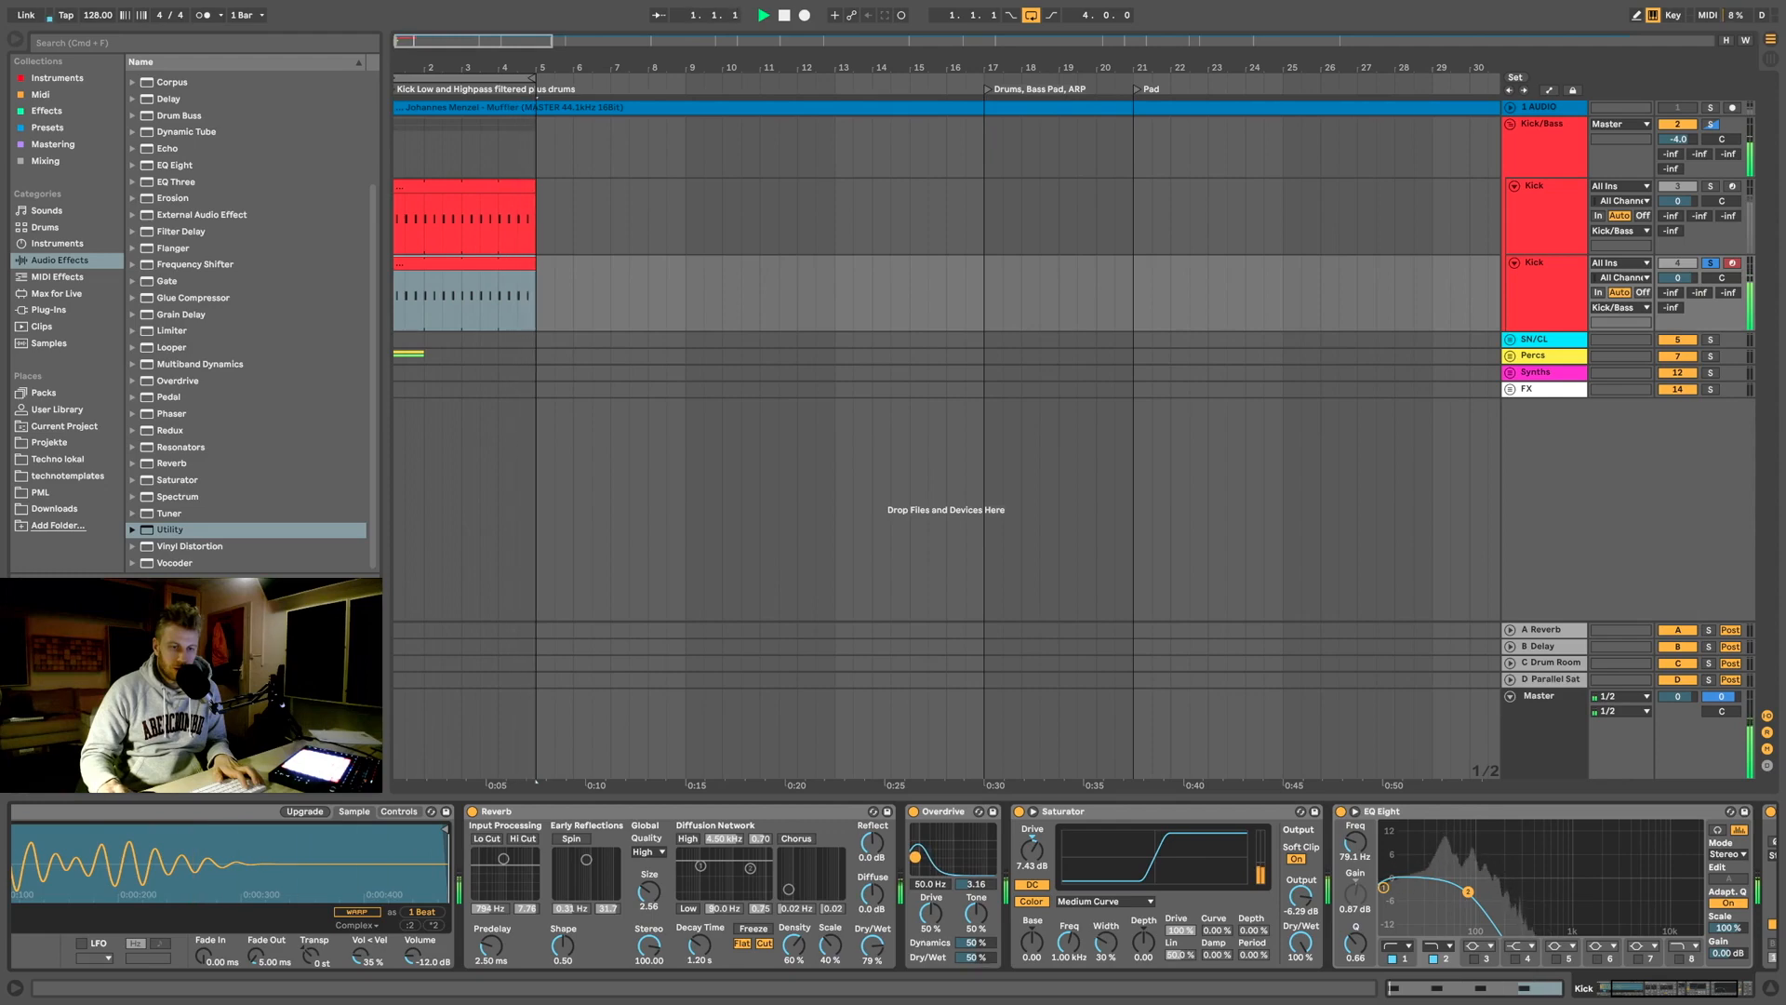
{"action": "left_click_drag", "start_coordinate": [964, 957], "coordinate": [972, 917]}
{"action": "key", "text": "space"}
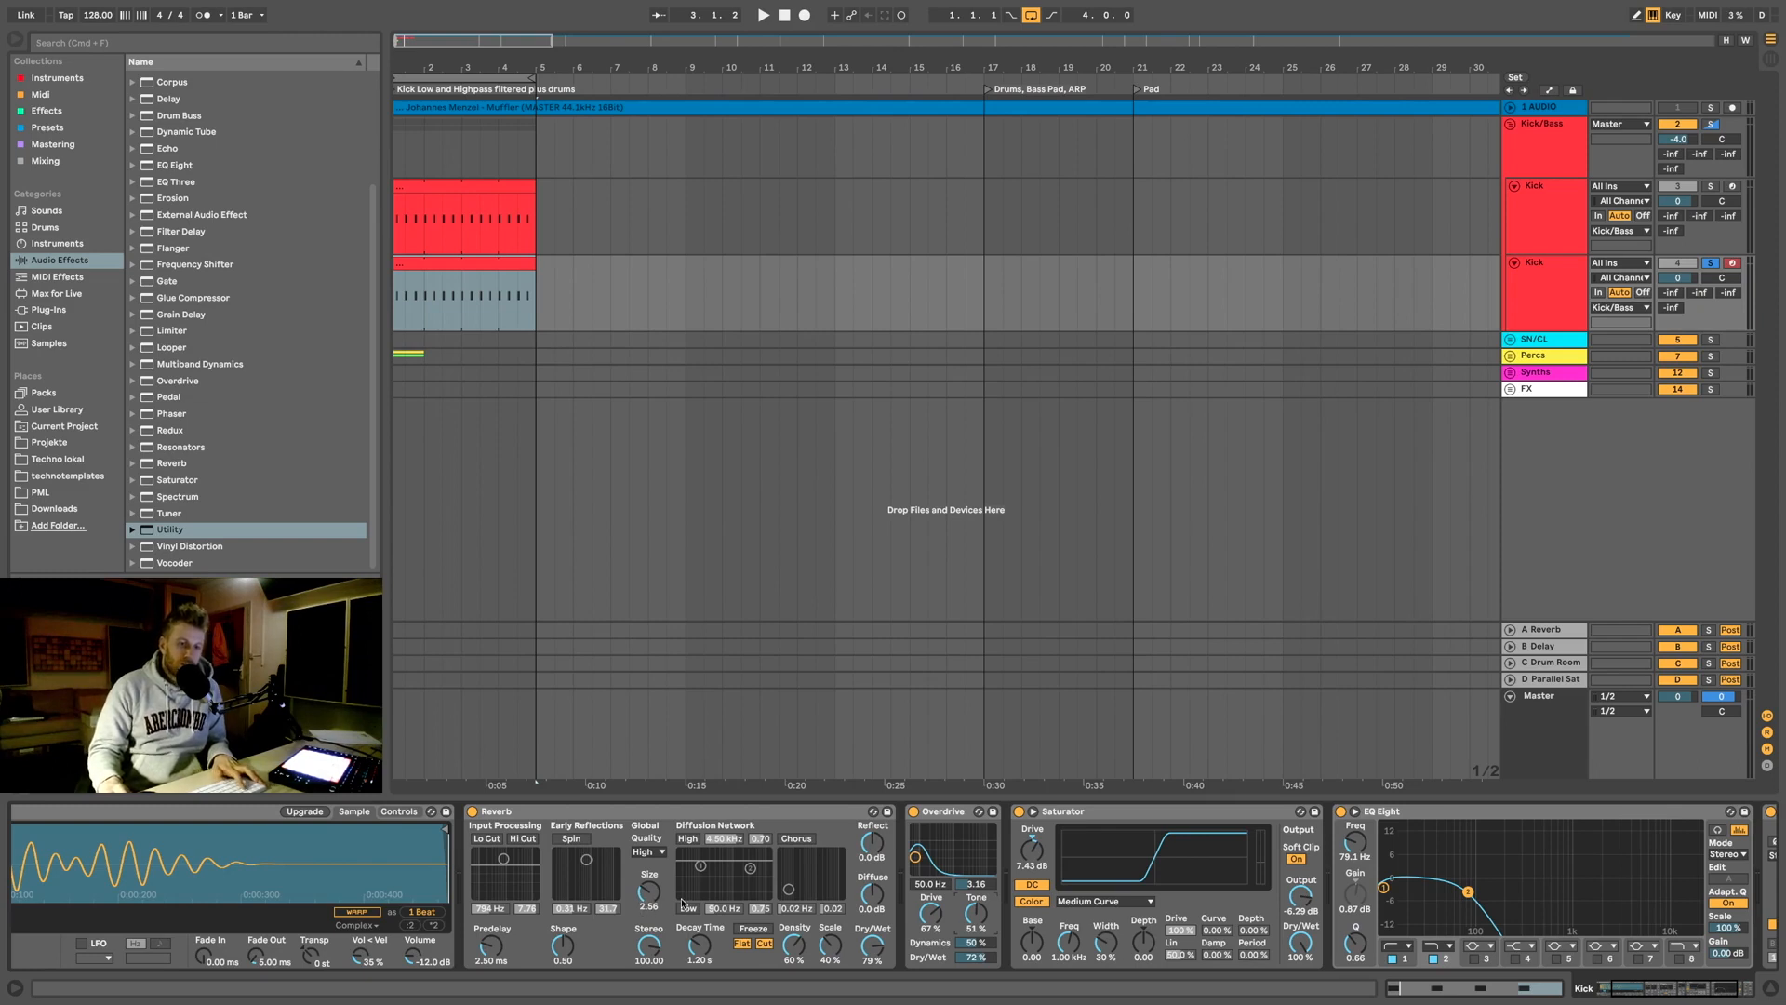
Step: Select the rumble clip and play back the soloed layer
{"action": "scroll", "coordinate": [874, 946], "scroll_direction": "right", "scroll_amount": 1}
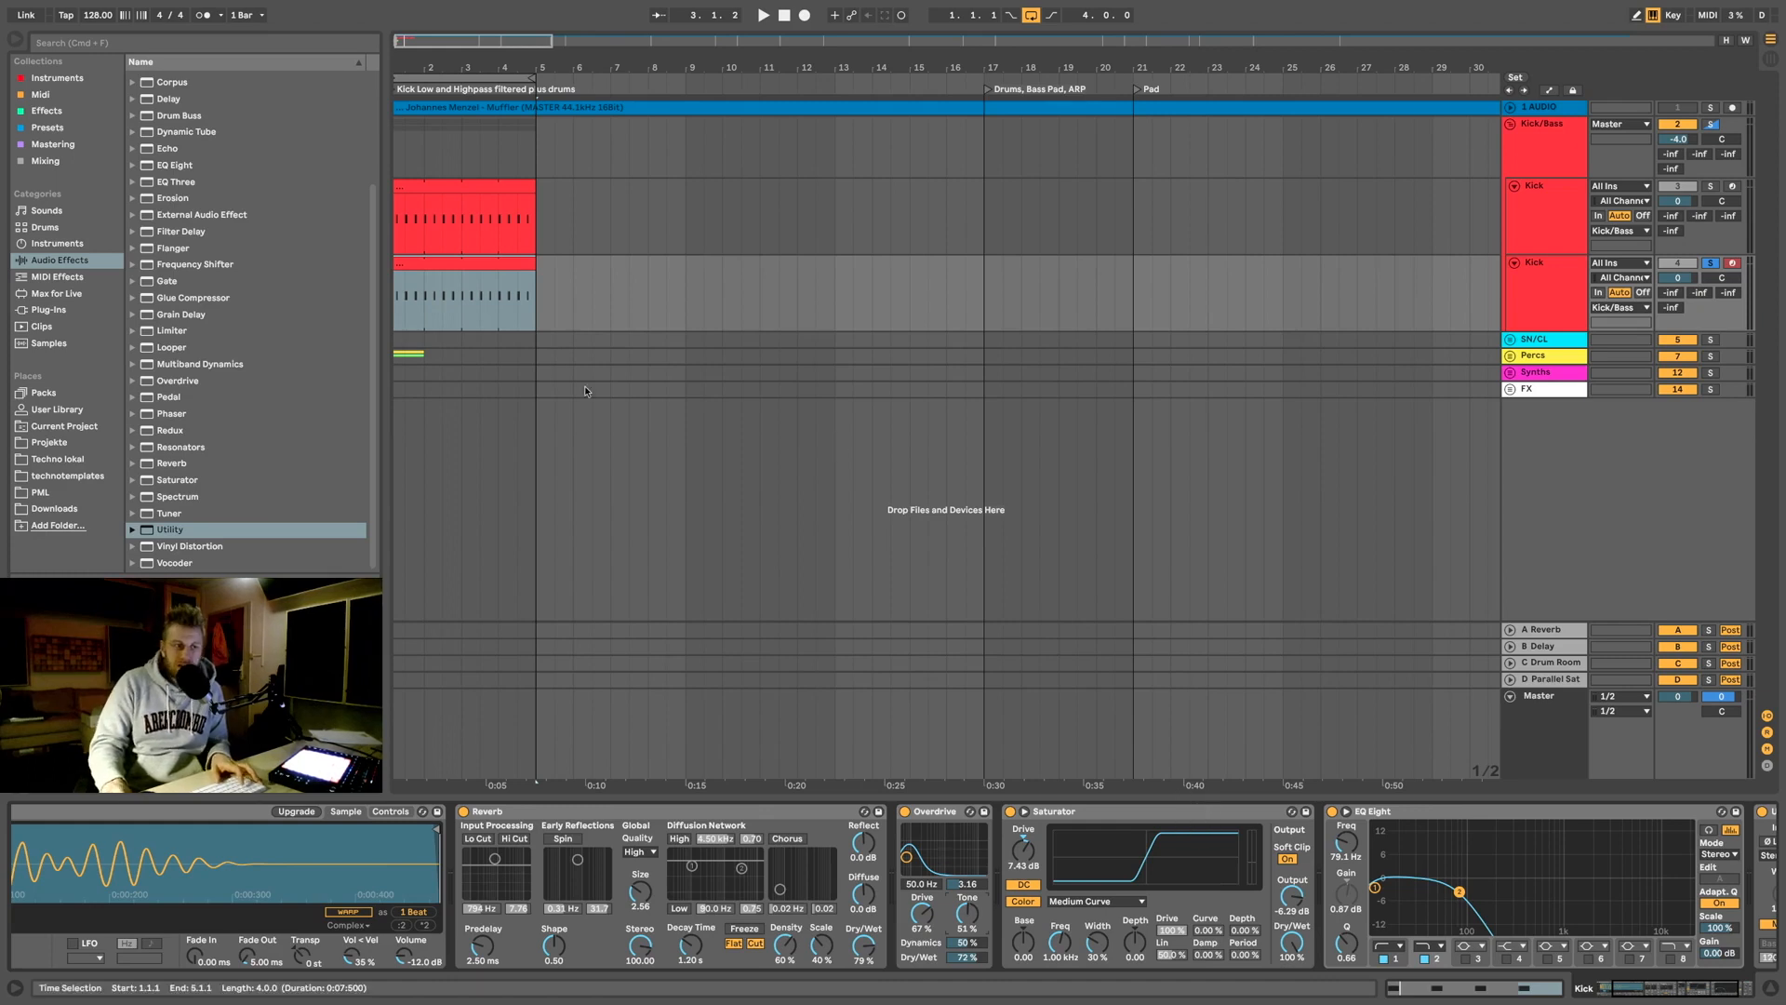
{"action": "left_click", "coordinate": [468, 256]}
{"action": "key", "text": "space"}
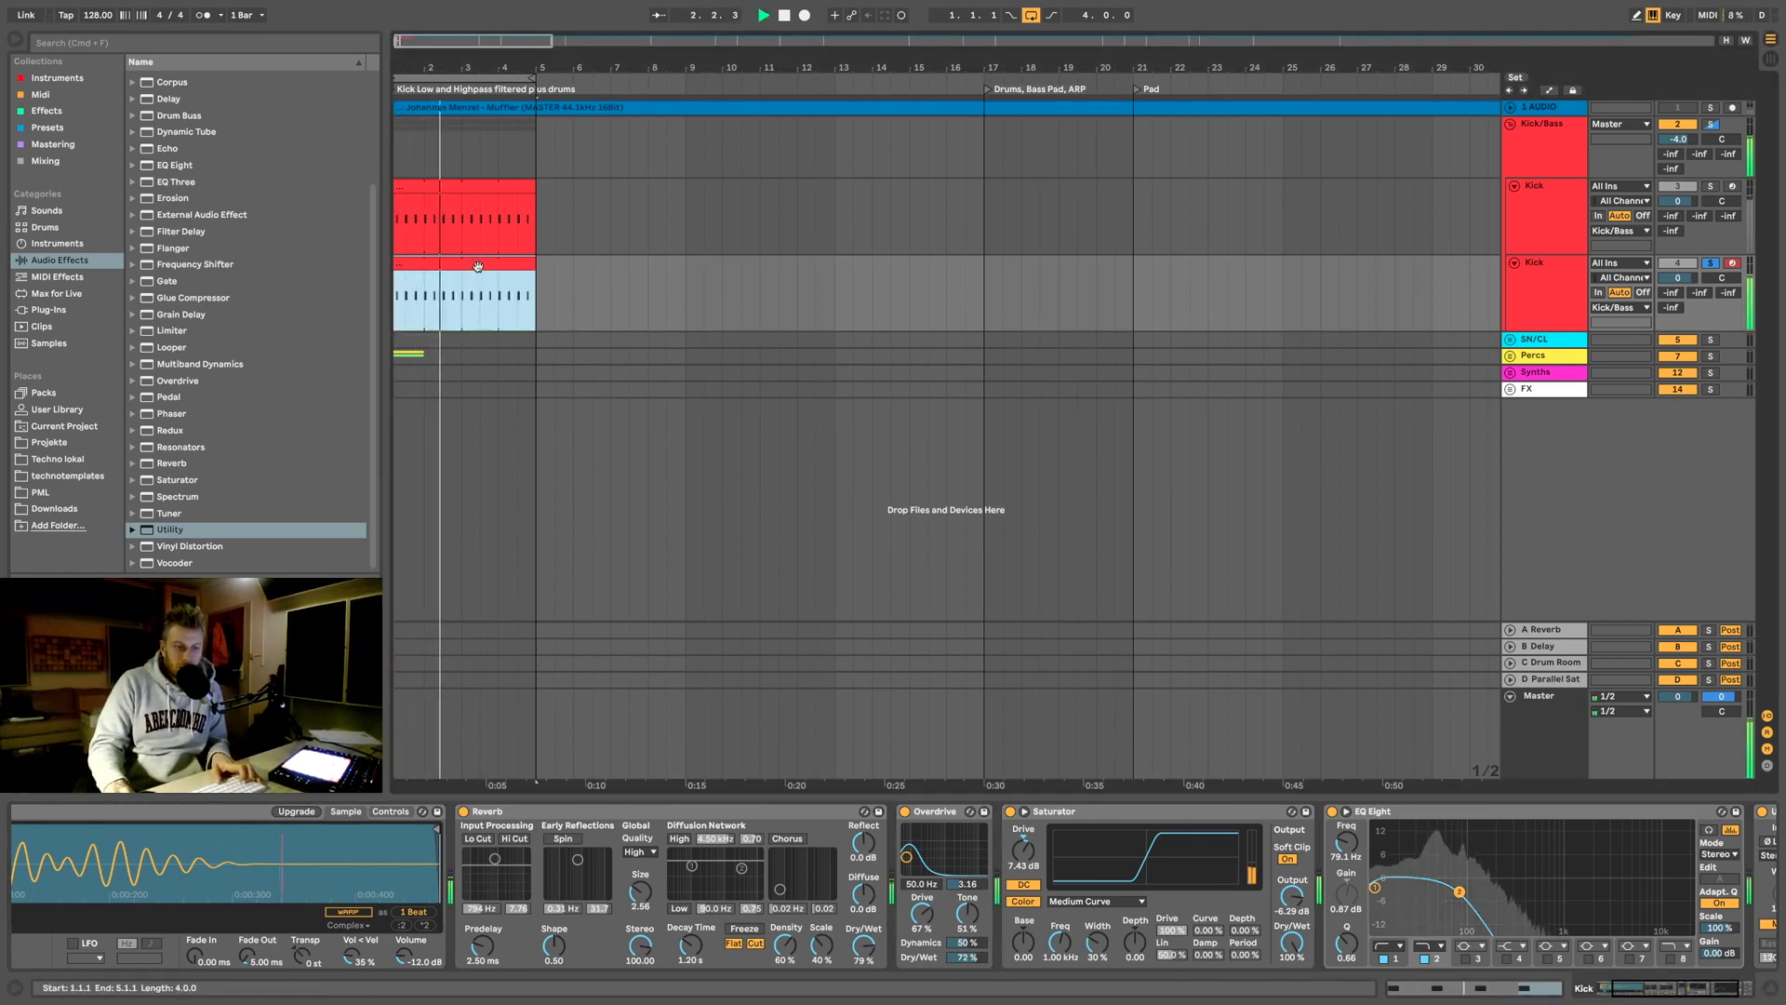
{"action": "key", "text": "space"}
Step: Duplicate the original Kick track, and leave the copy unsoloed and muted
{"action": "scroll", "coordinate": [1189, 205], "scroll_direction": "left", "scroll_amount": 1}
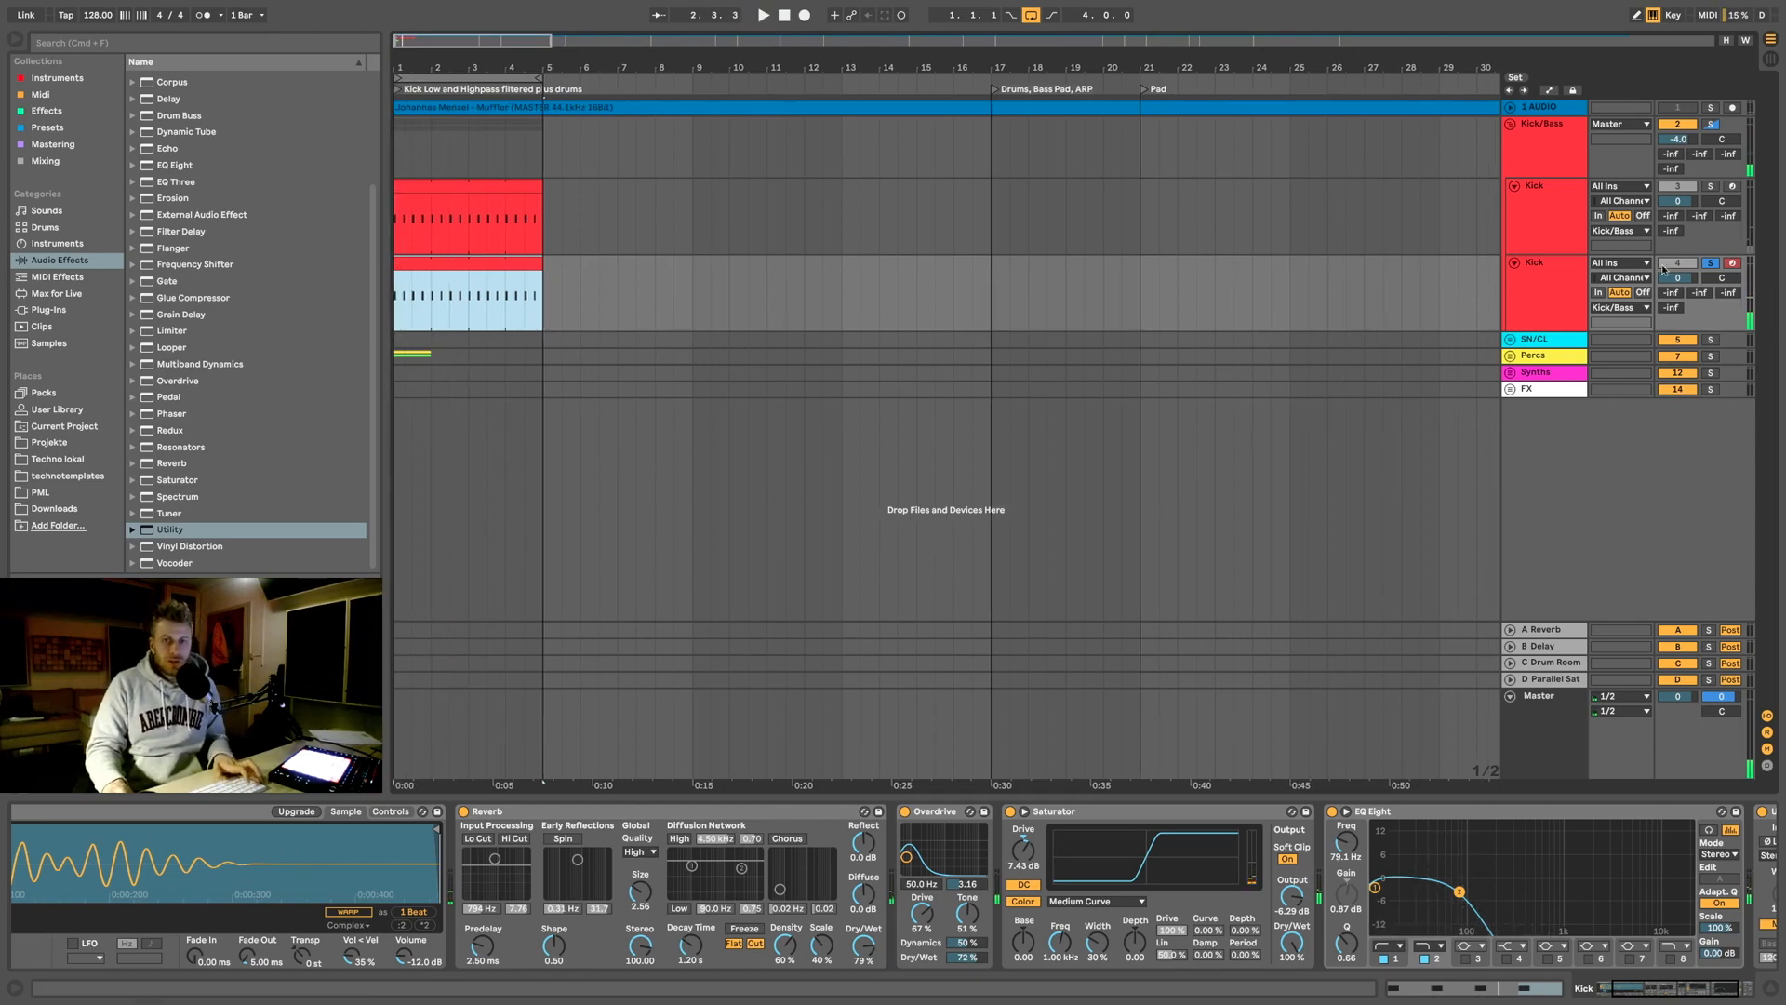
{"action": "left_click", "coordinate": [1550, 199]}
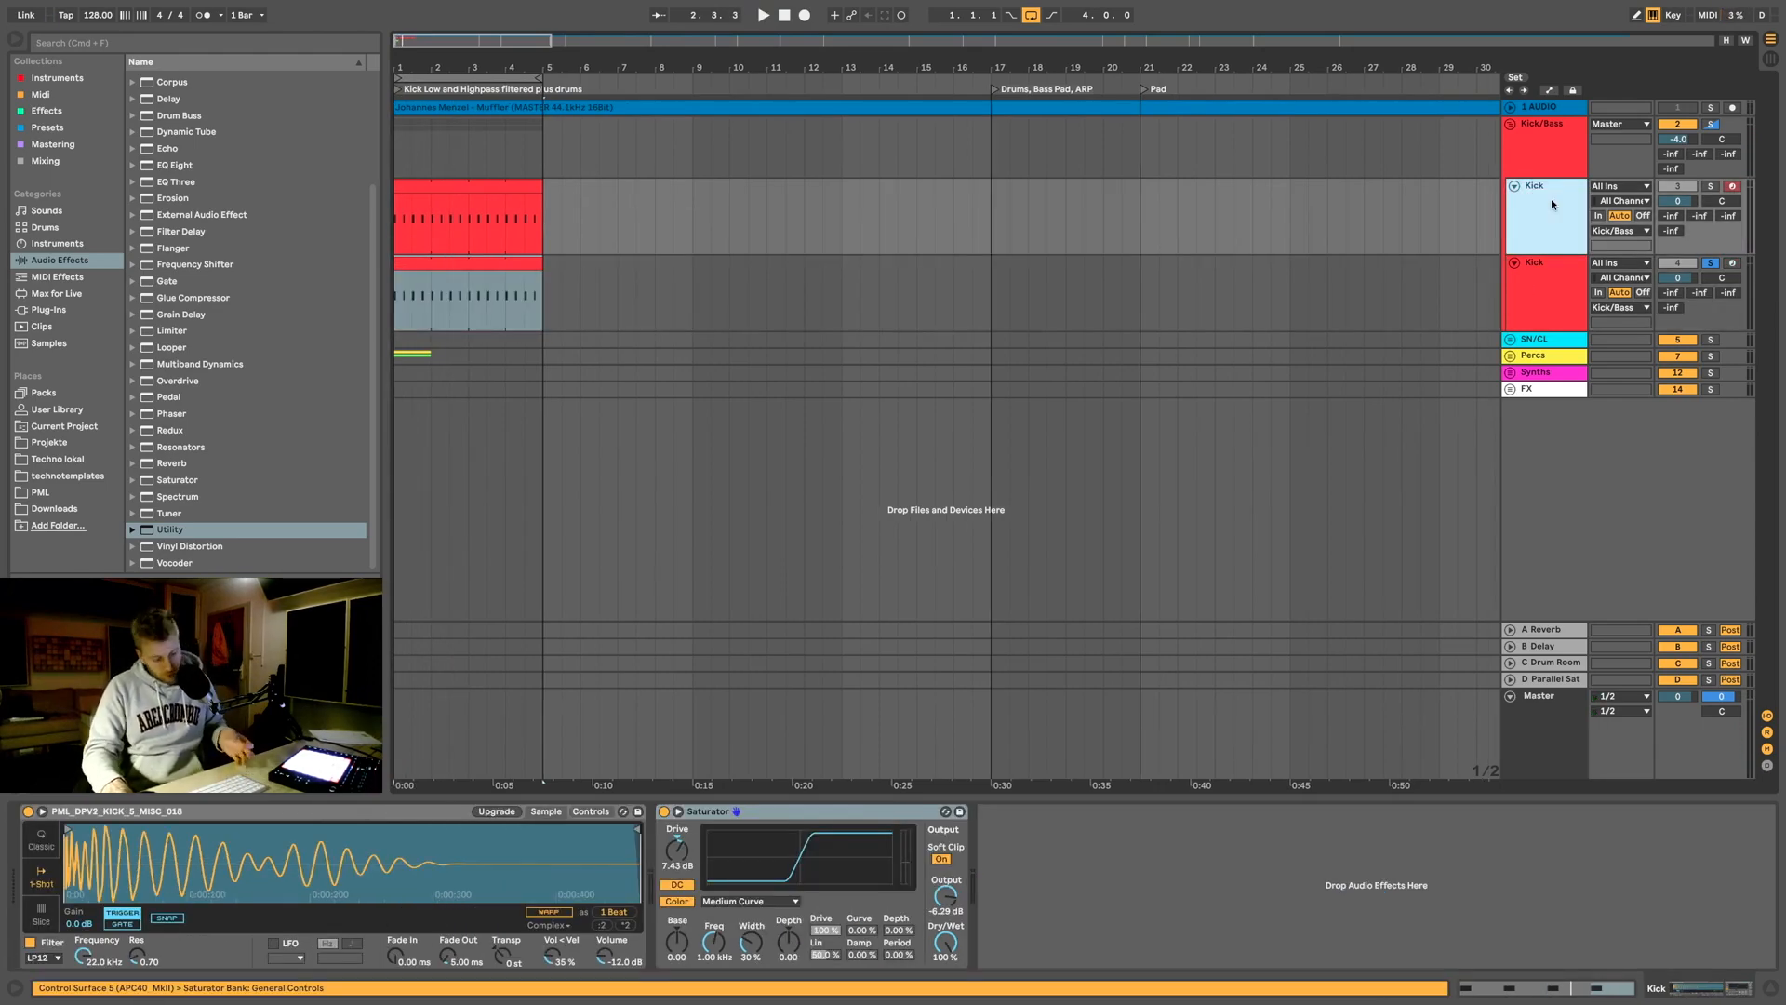
{"action": "key", "text": "super+d"}
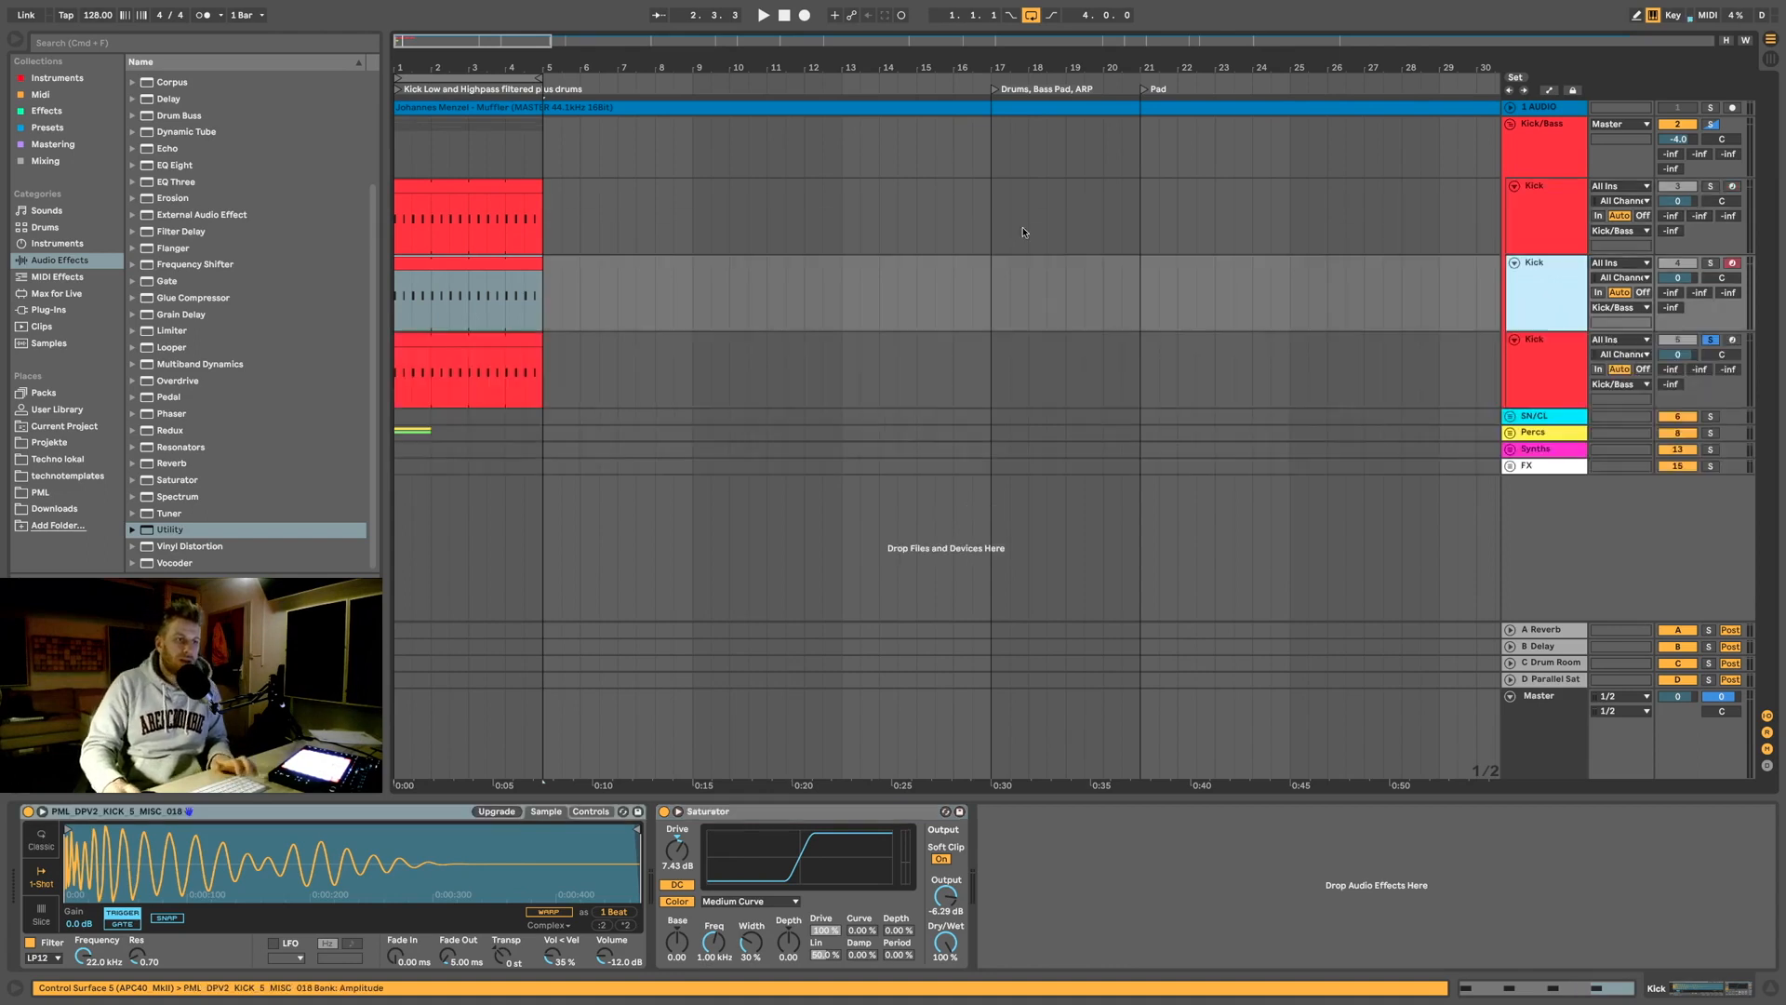
{"action": "left_click", "coordinate": [1711, 263]}
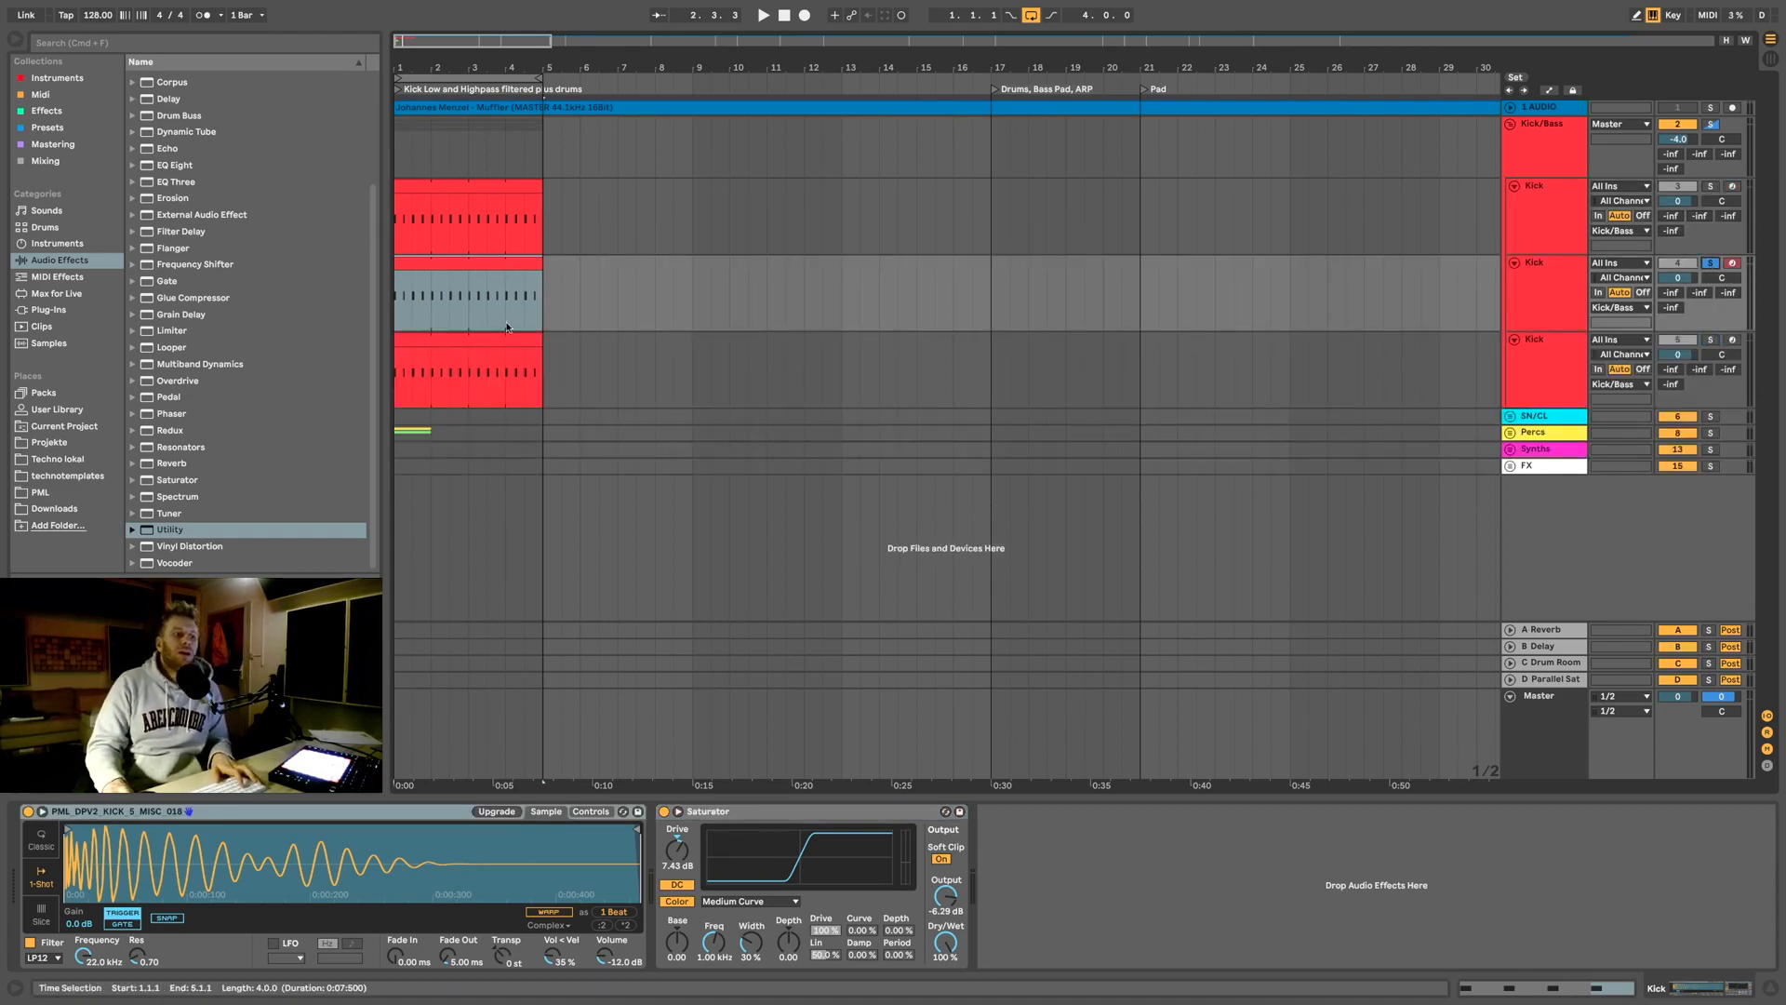
{"action": "left_click", "coordinate": [1708, 266]}
{"action": "left_click", "coordinate": [1679, 263]}
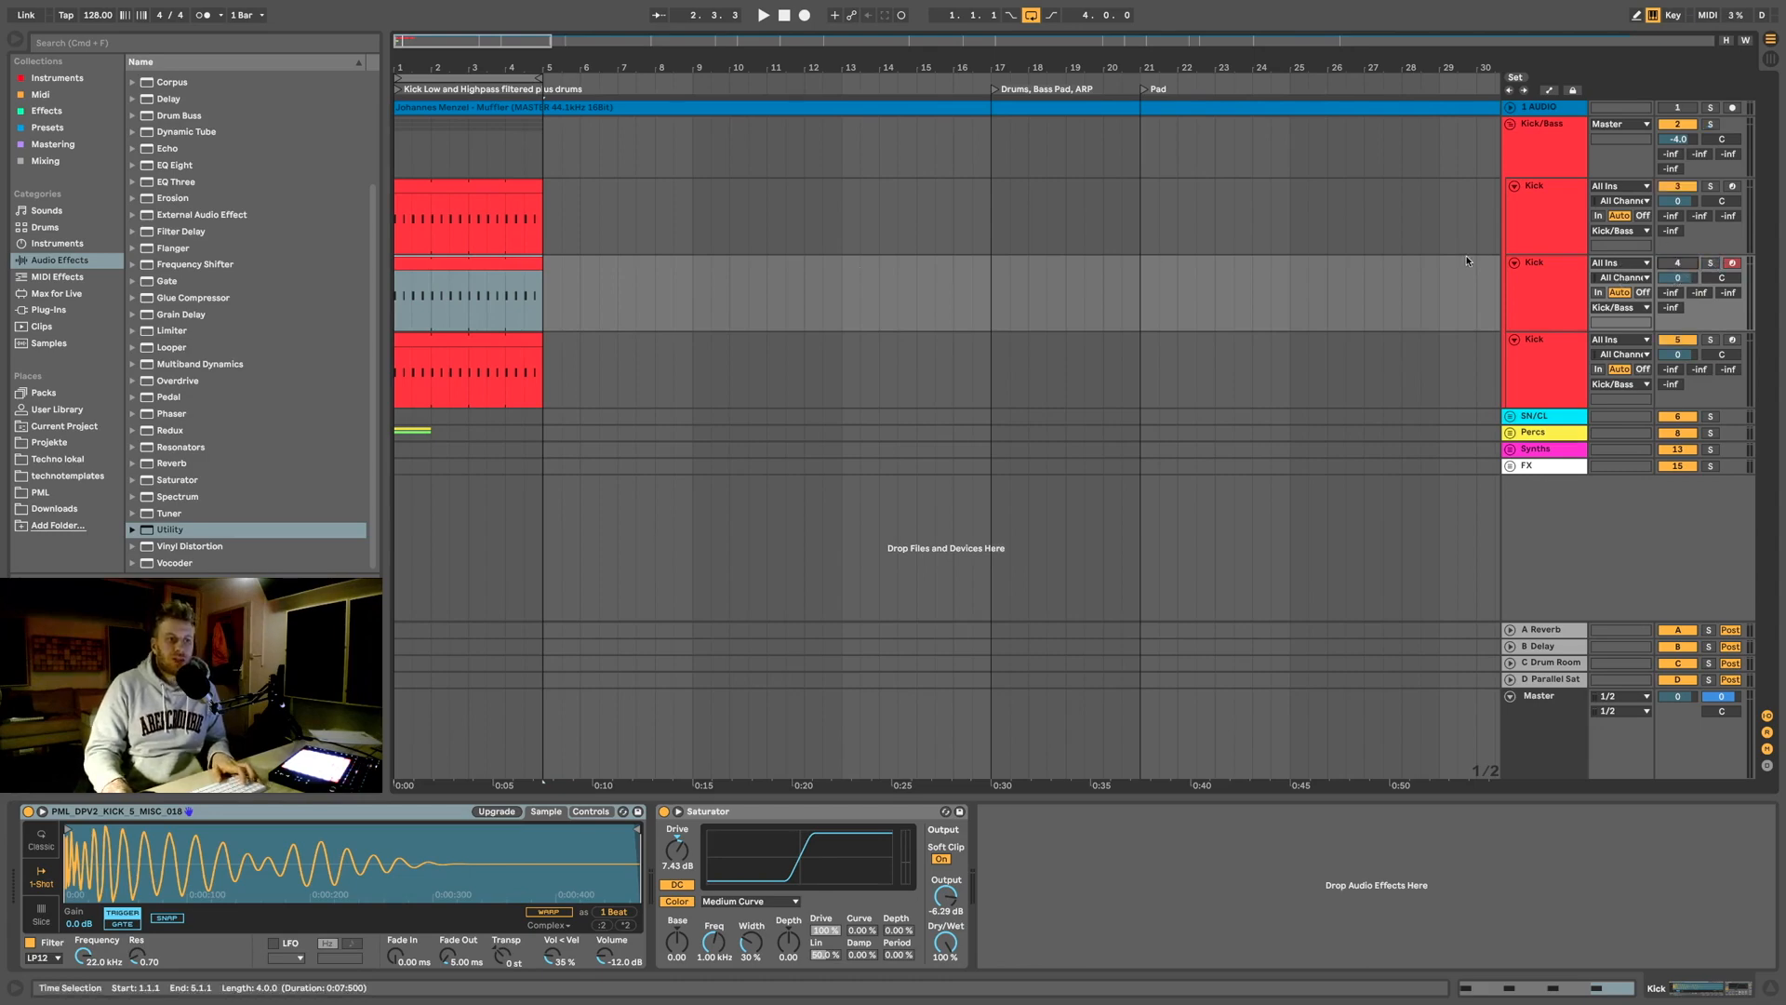
Step: Open the Session View mixer and play the kick and rumble tracks together to check their levels
{"action": "key", "text": "Tab"}
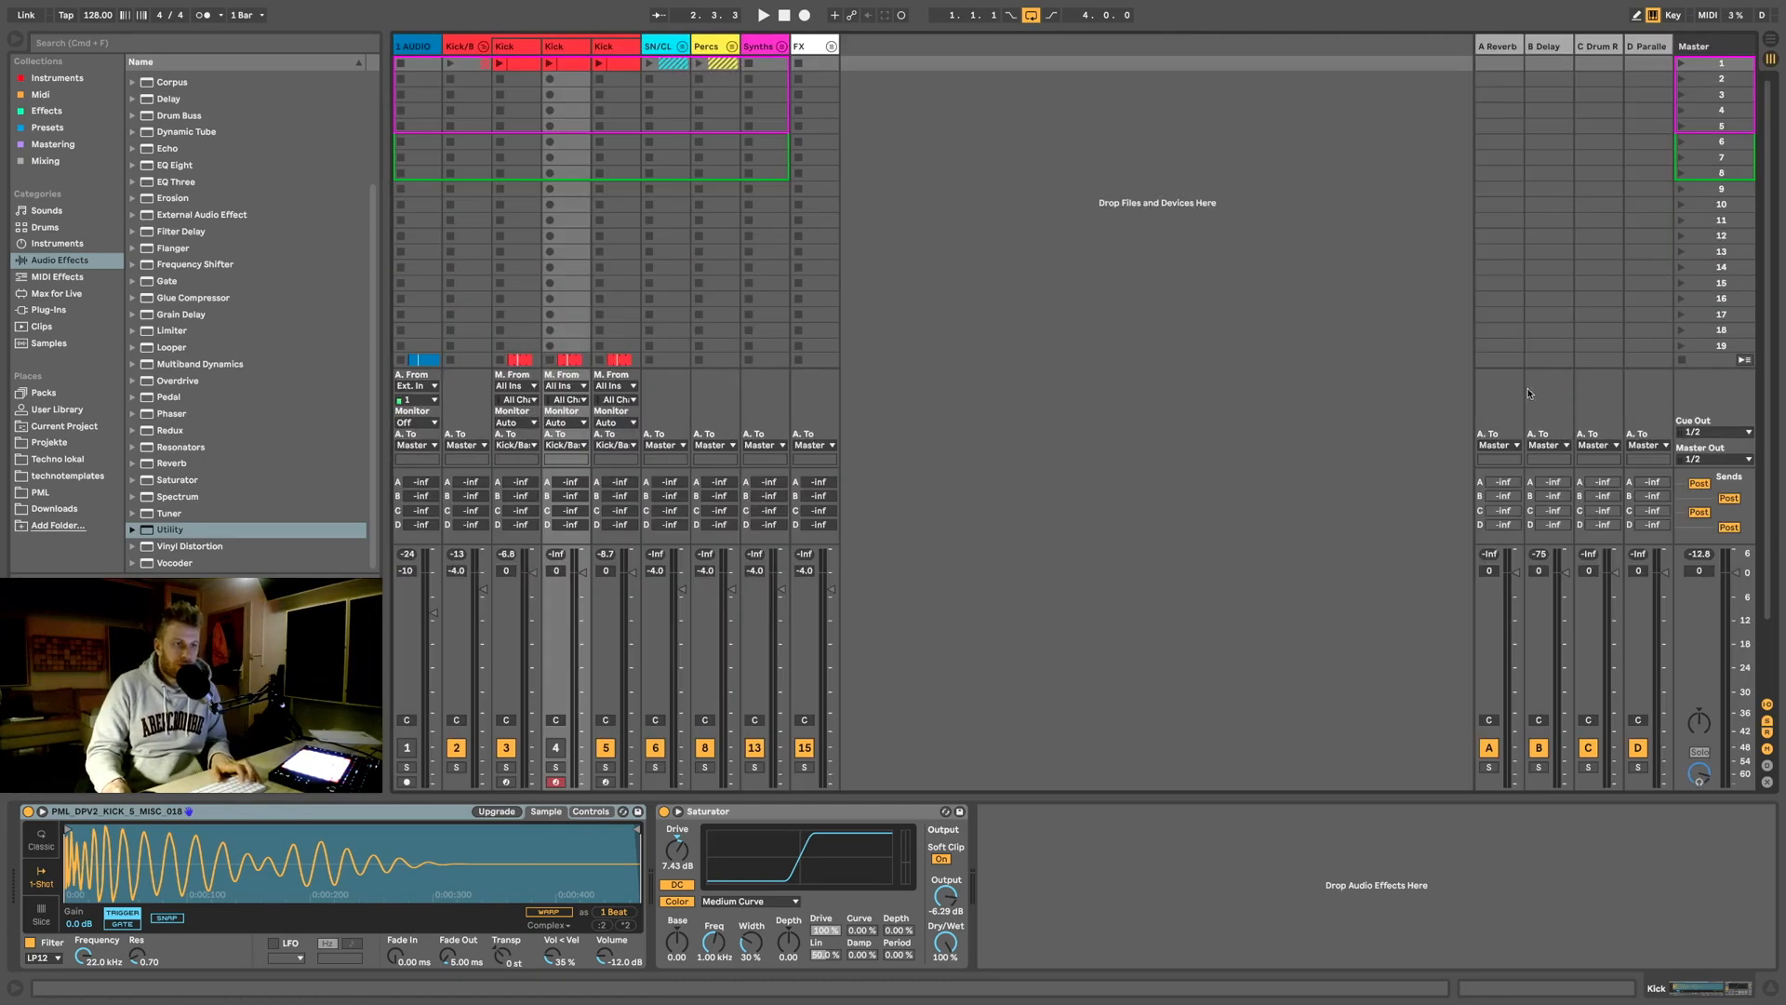
{"action": "key", "text": "space"}
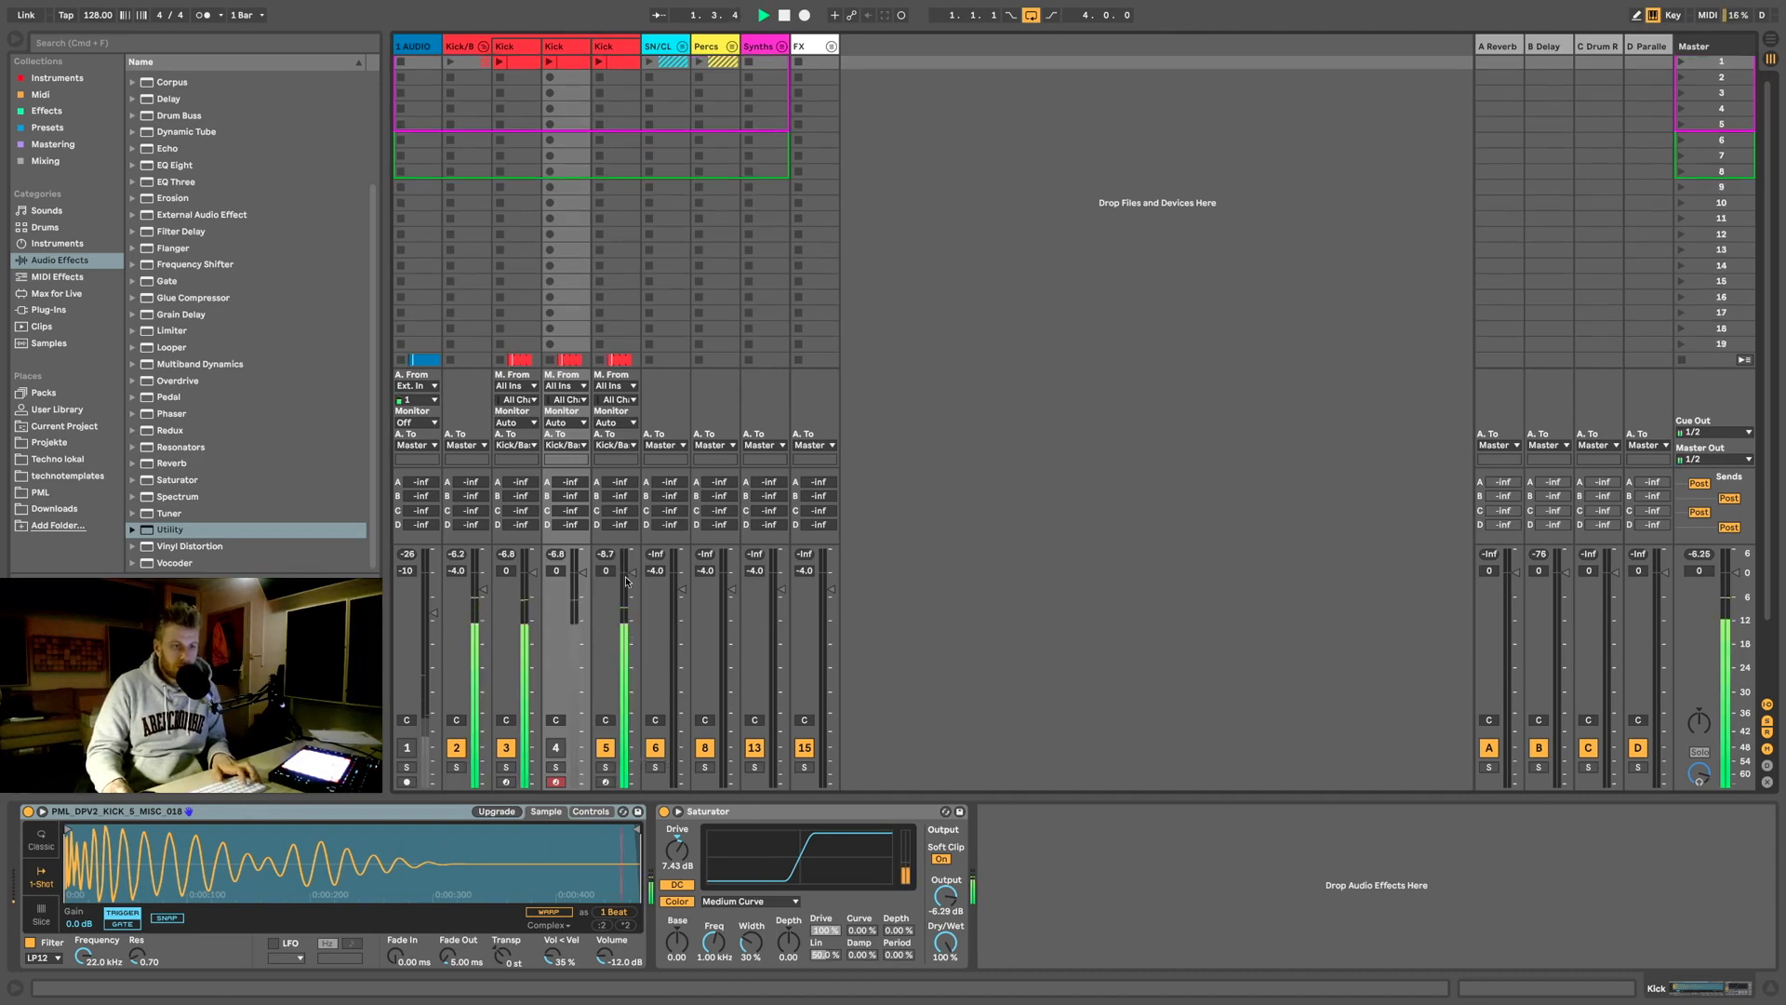
{"action": "scroll", "coordinate": [629, 583], "scroll_direction": "down", "scroll_amount": 1}
{"action": "key", "text": "space"}
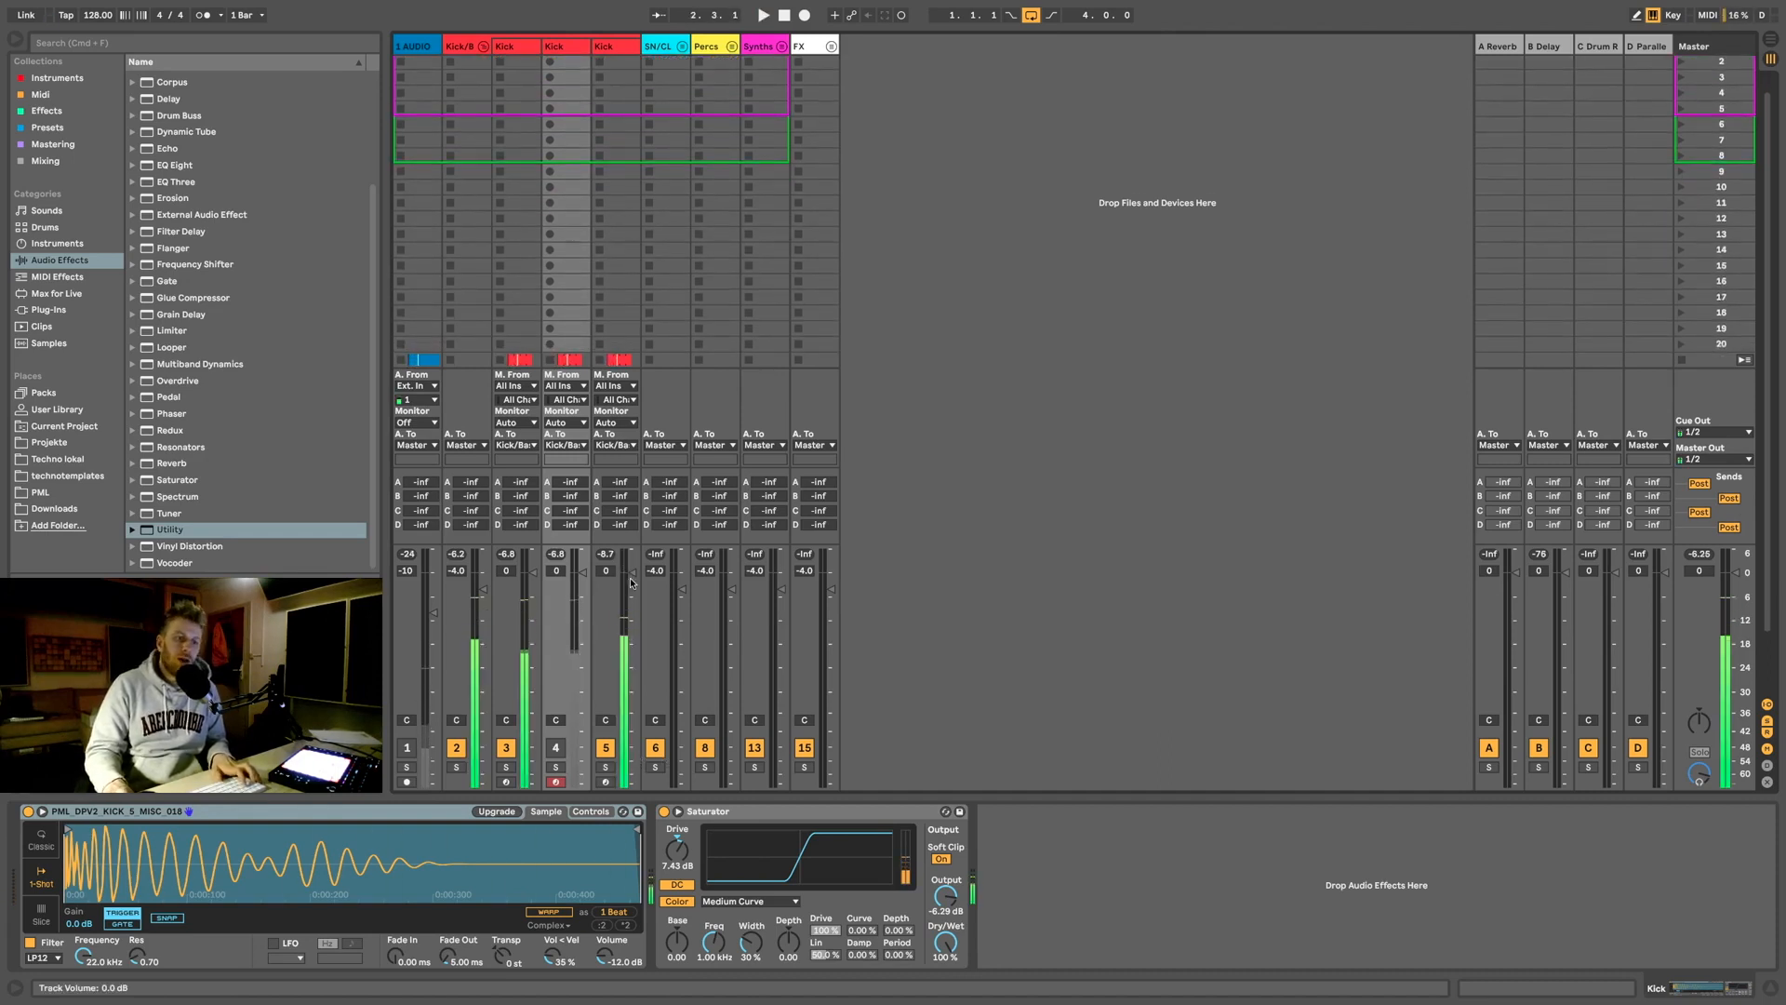